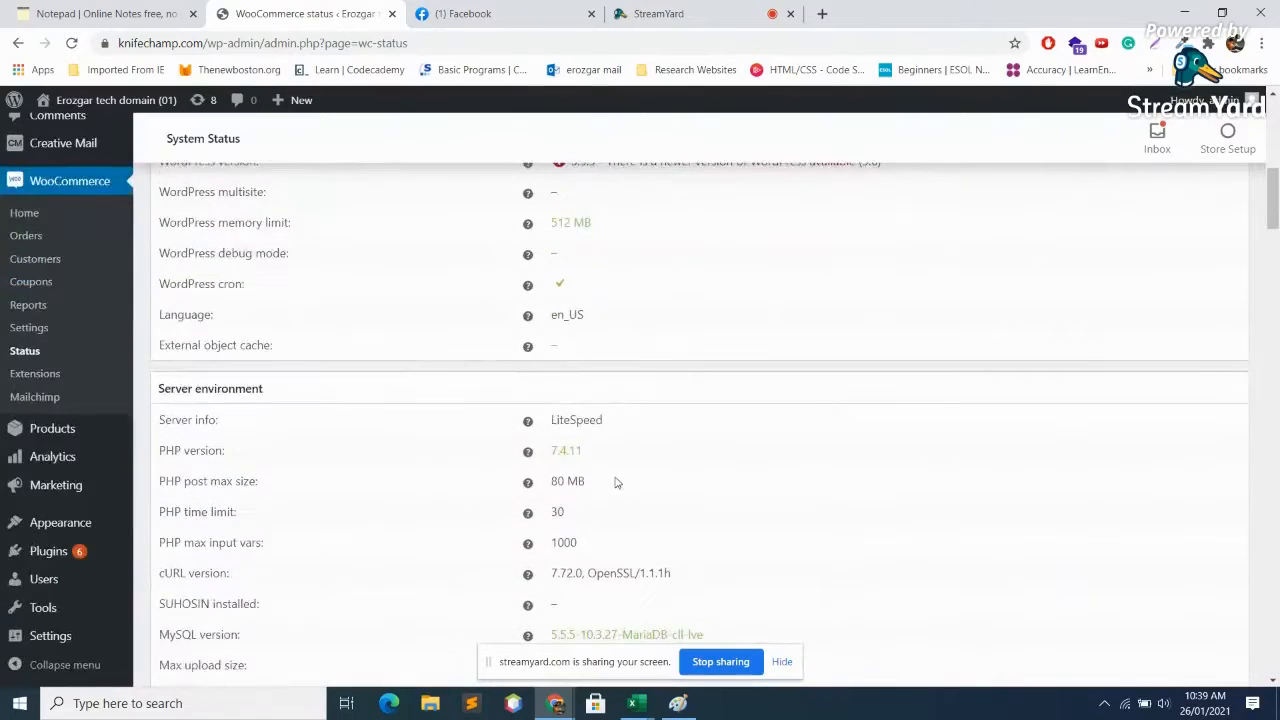
Review the server environment and database table sections of the WooCommerce system status report
scroll(580, 540, "up", 2)
scroll(712, 440, "down", 3)
left_click_drag(584, 421, 553, 437)
left_click_drag(604, 497, 523, 495)
scroll(625, 465, "down", 10)
scroll(630, 460, "down", 5)
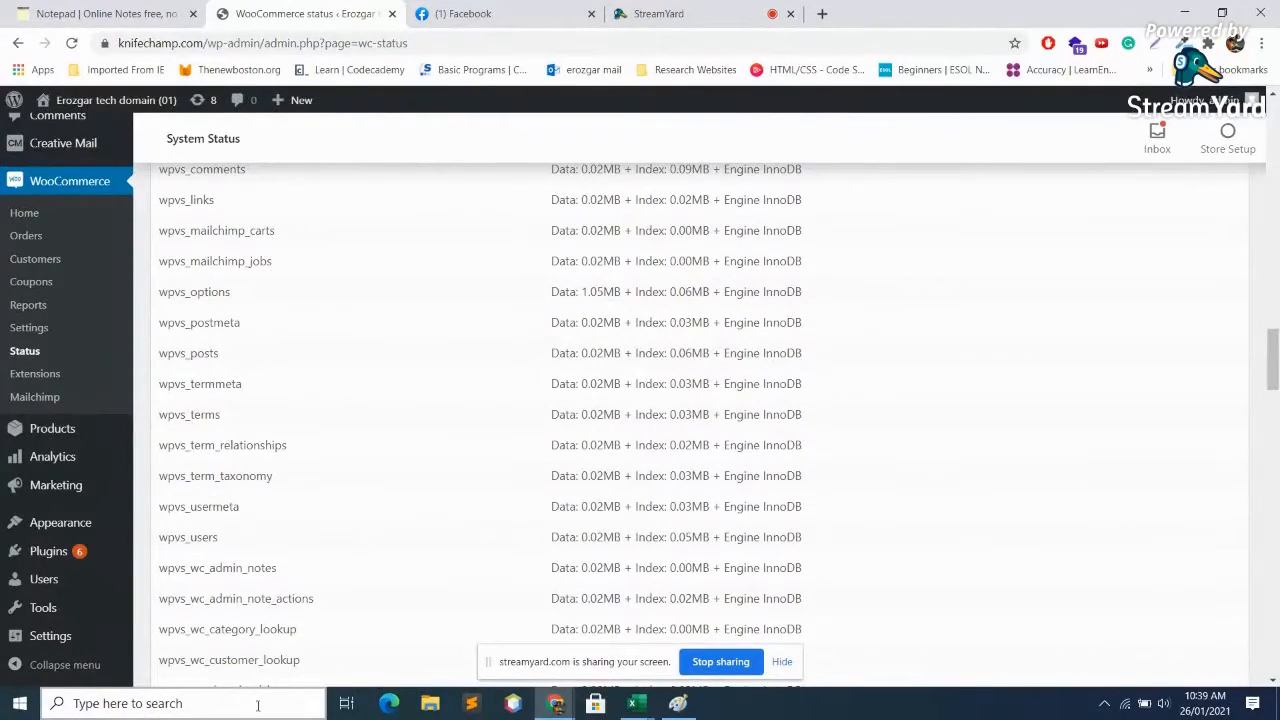
Open the list of all WooCommerce products, checking the StreamYard live comments in between
left_click(48, 430)
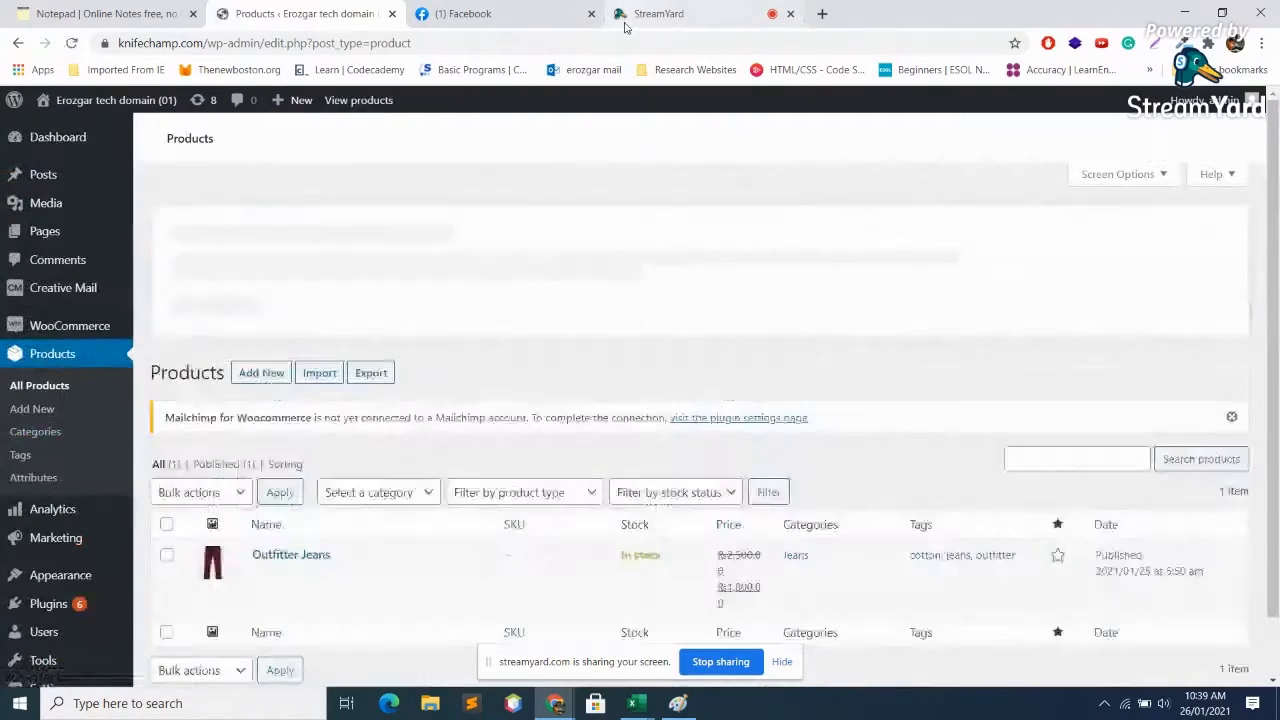
scroll(722, 164, "down", 1)
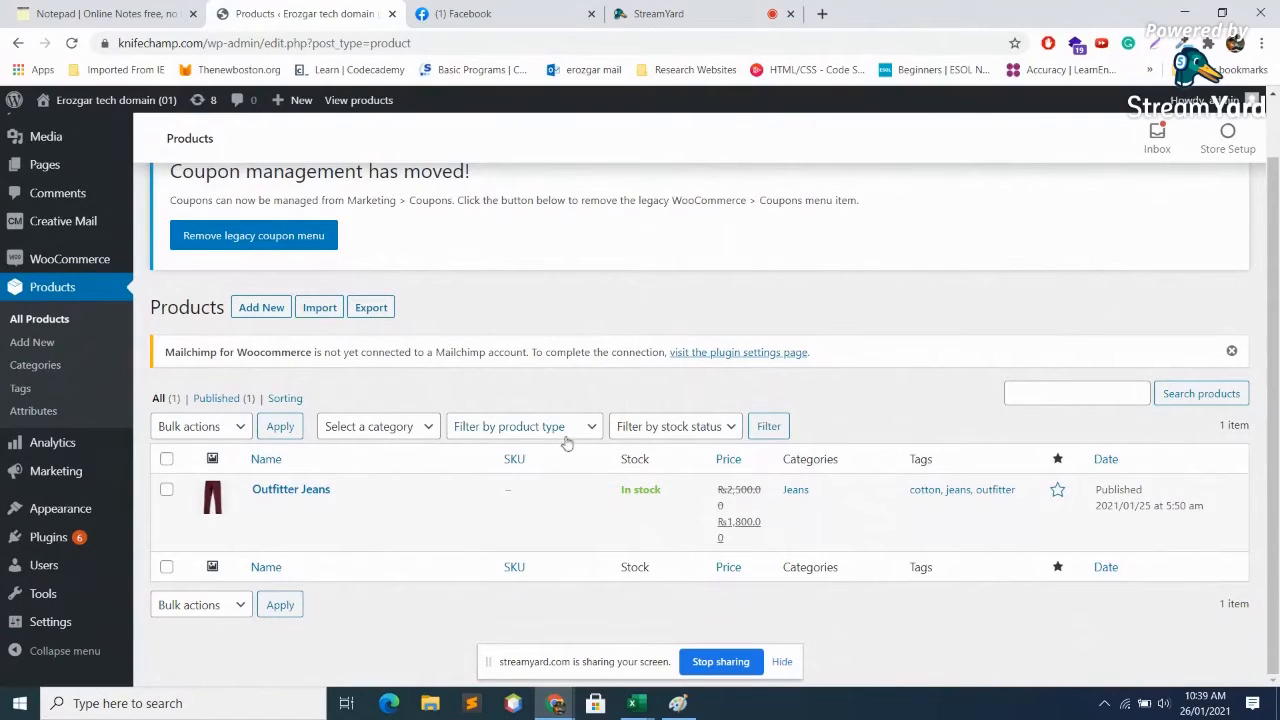
mouse_move(552, 515)
left_click(705, 10)
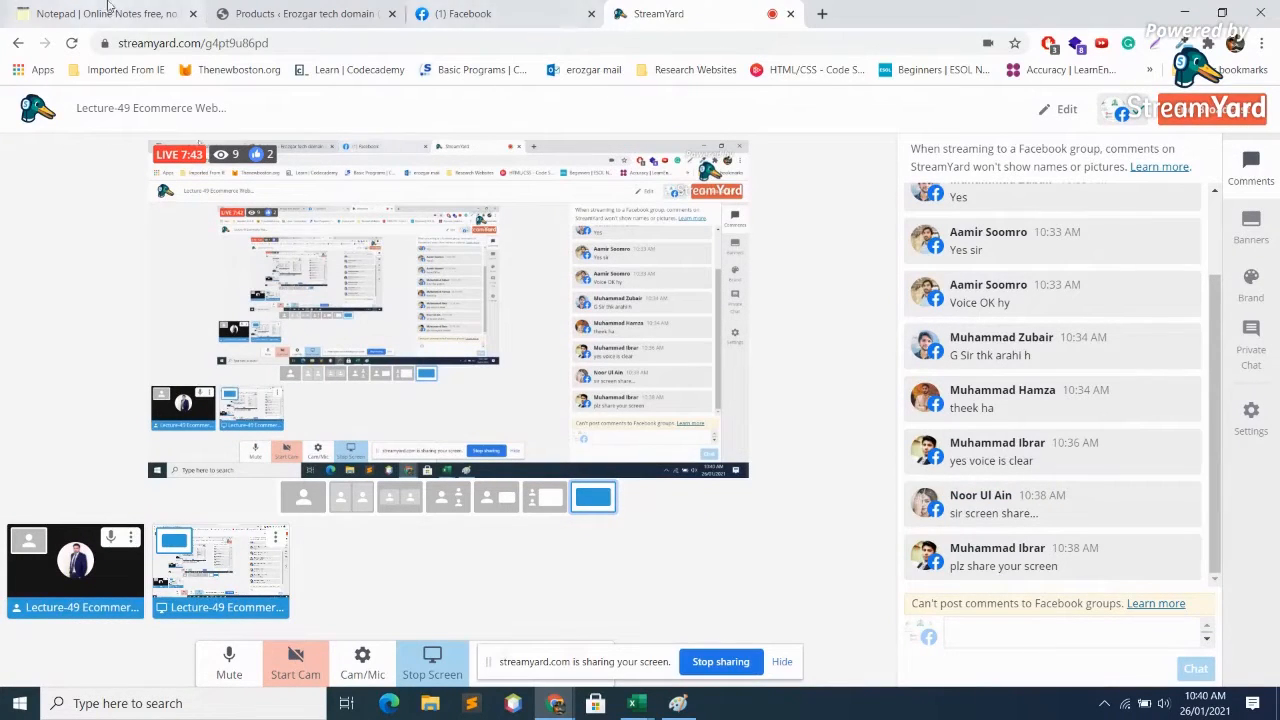
left_click(300, 13)
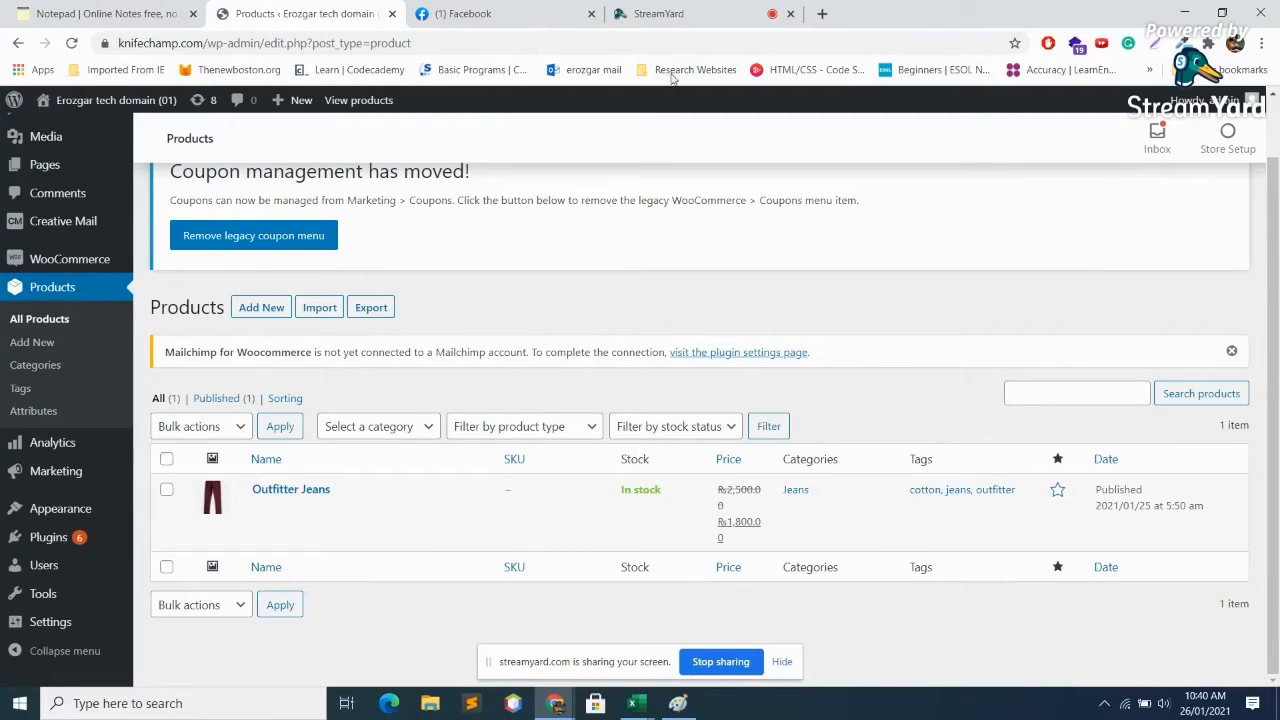
Start a new product and name it Outfitter Shirt
left_click(260, 312)
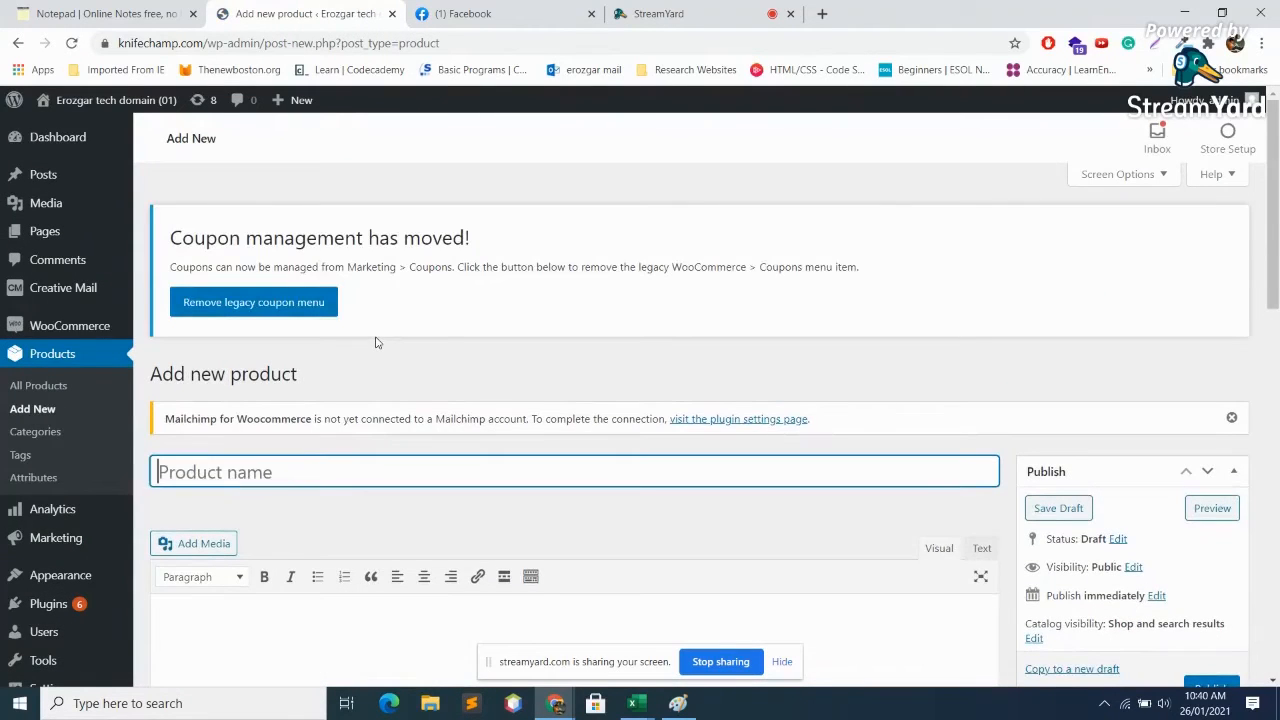
type("Outfitter")
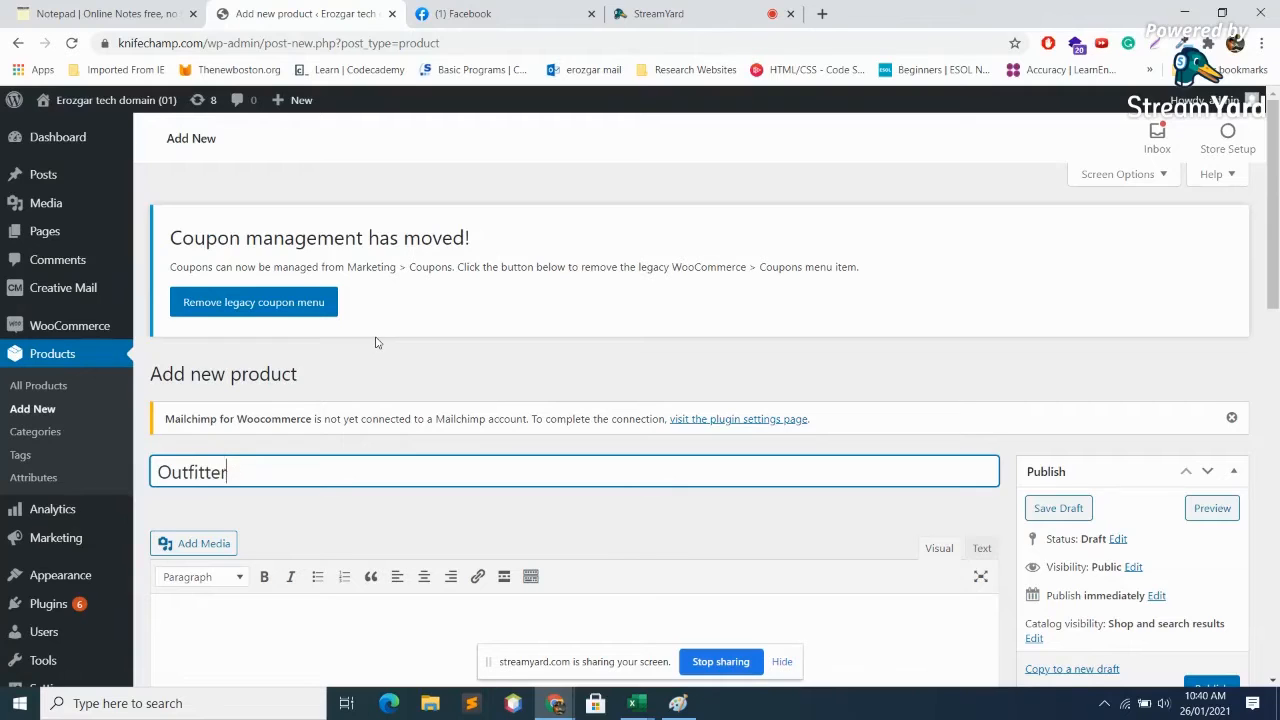
type(" Shirt")
In a new browser tab, search for "outfitter shirts" and open the teal and orange Checkered Shirt in the Outfitters men's shirts collection
left_click(822, 13)
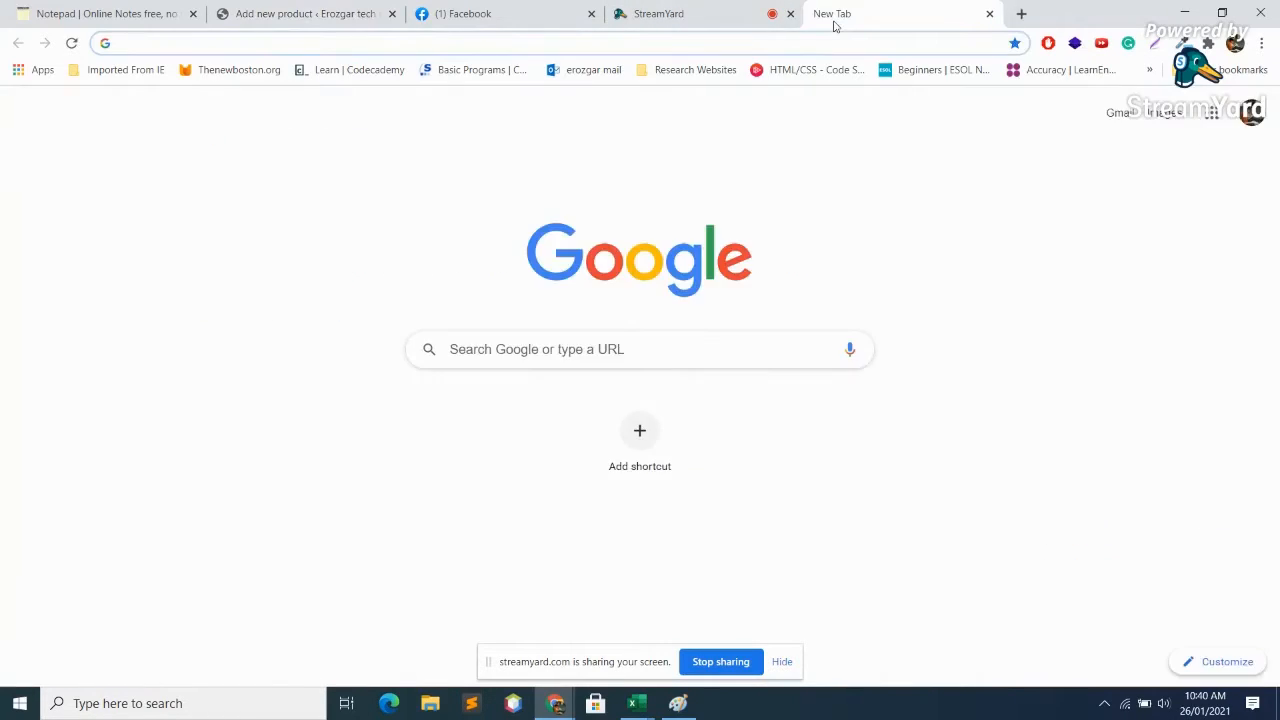
type("outfitt")
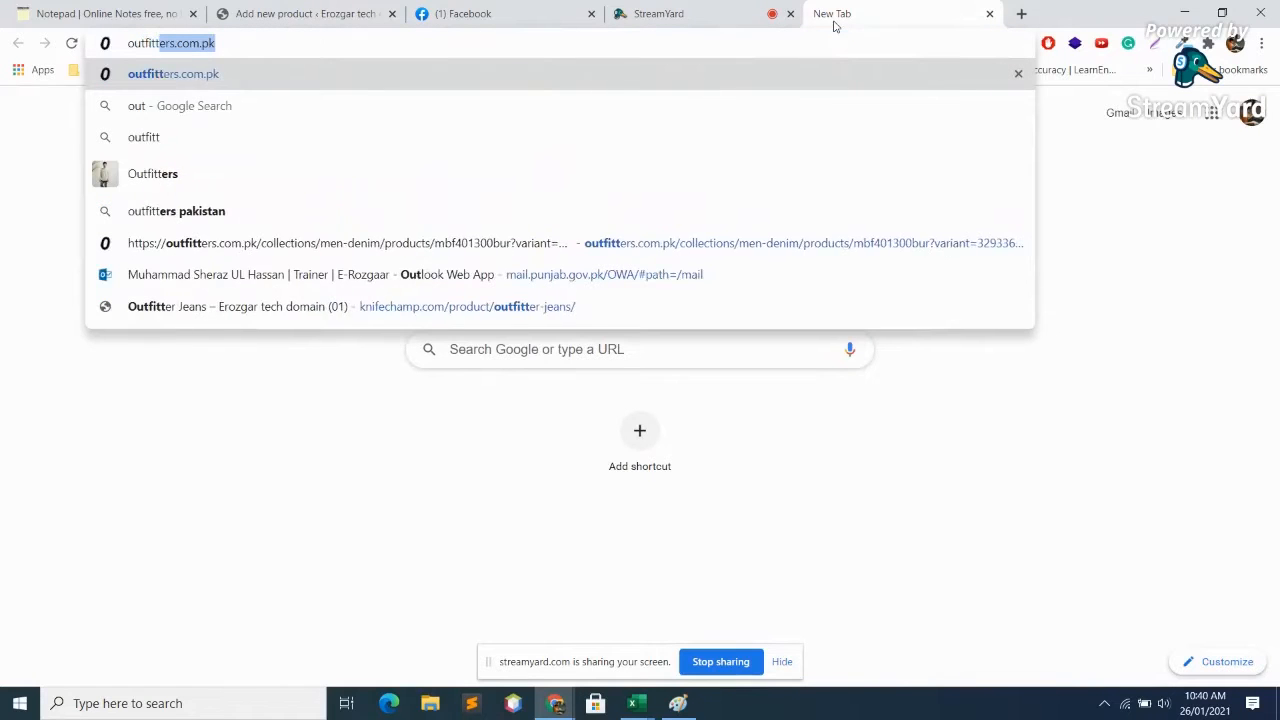
type("er shirts")
key("Return")
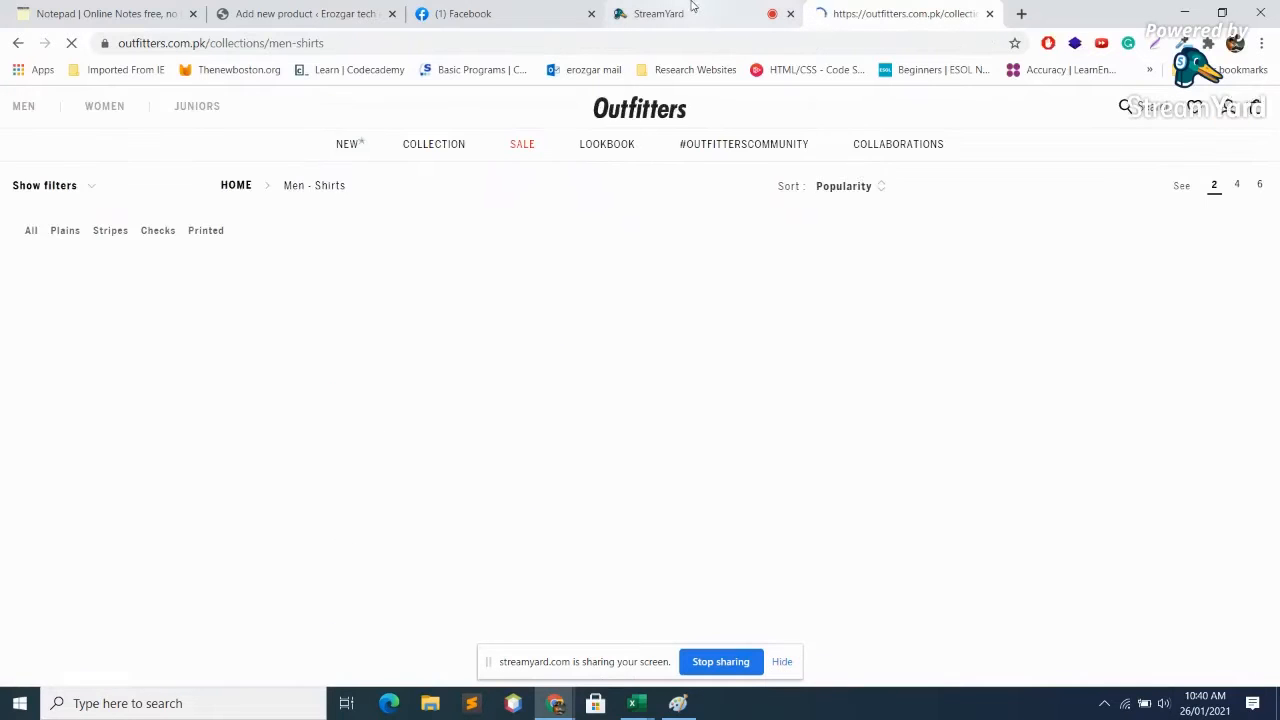
scroll(1143, 266, "down", 7)
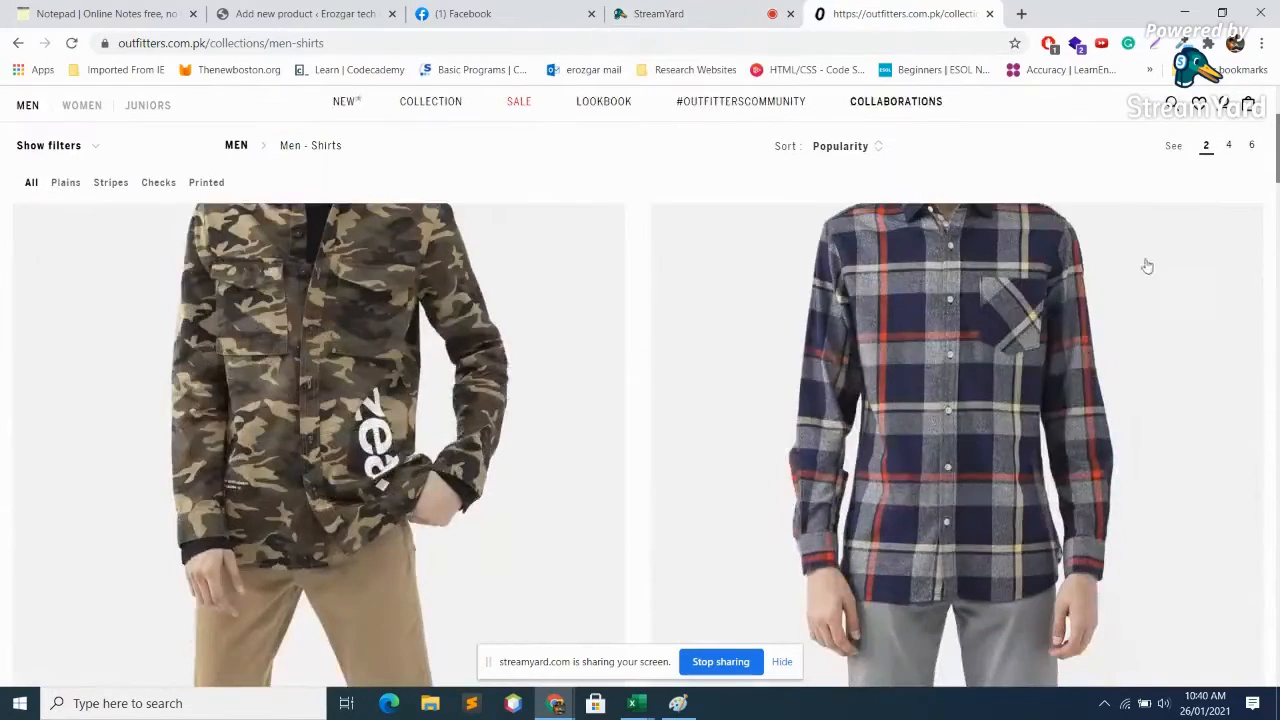
scroll(1074, 332, "down", 4)
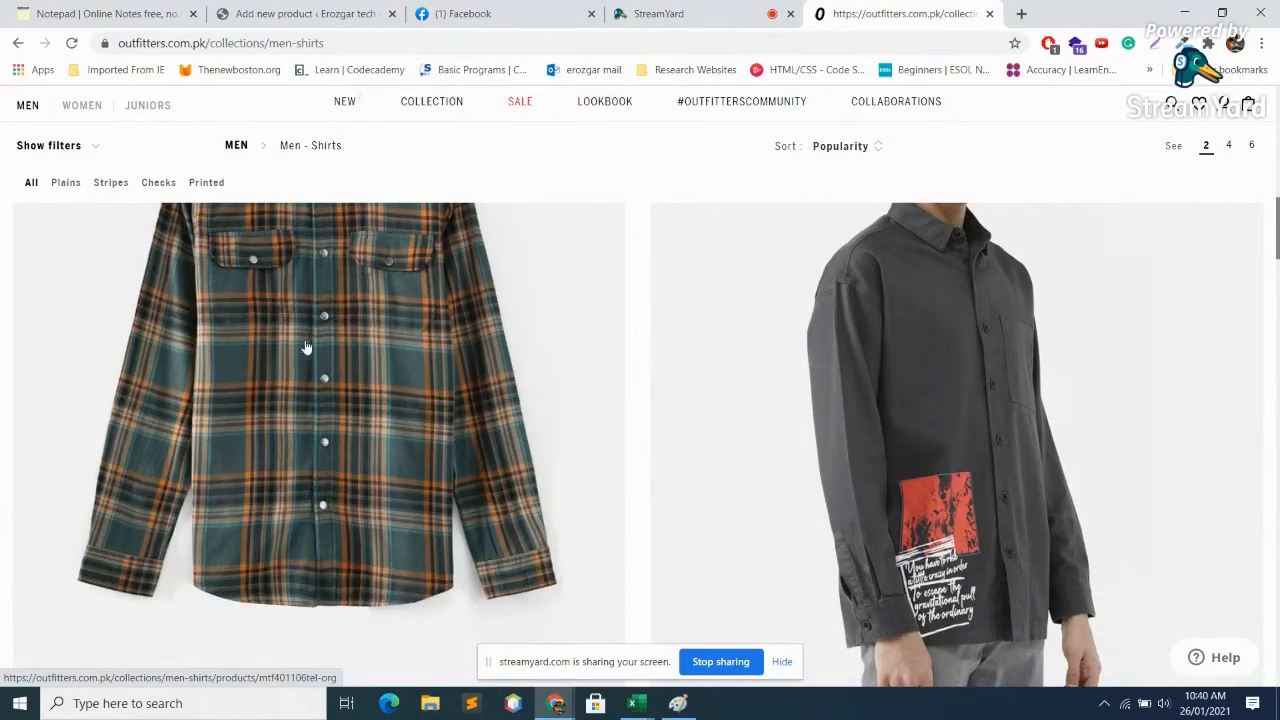
left_click(362, 368)
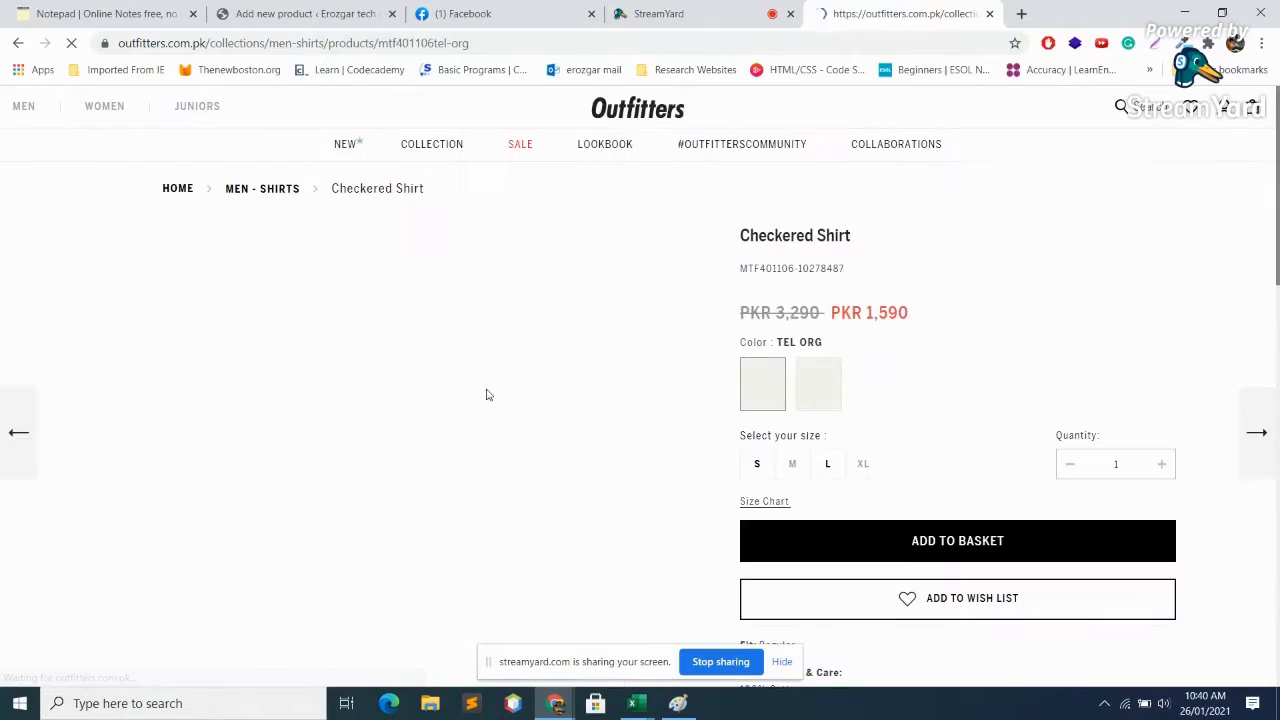
Save the Checkered Shirt's product image to the Desktop as a JPEG named shirt
scroll(600, 430, "down", 3)
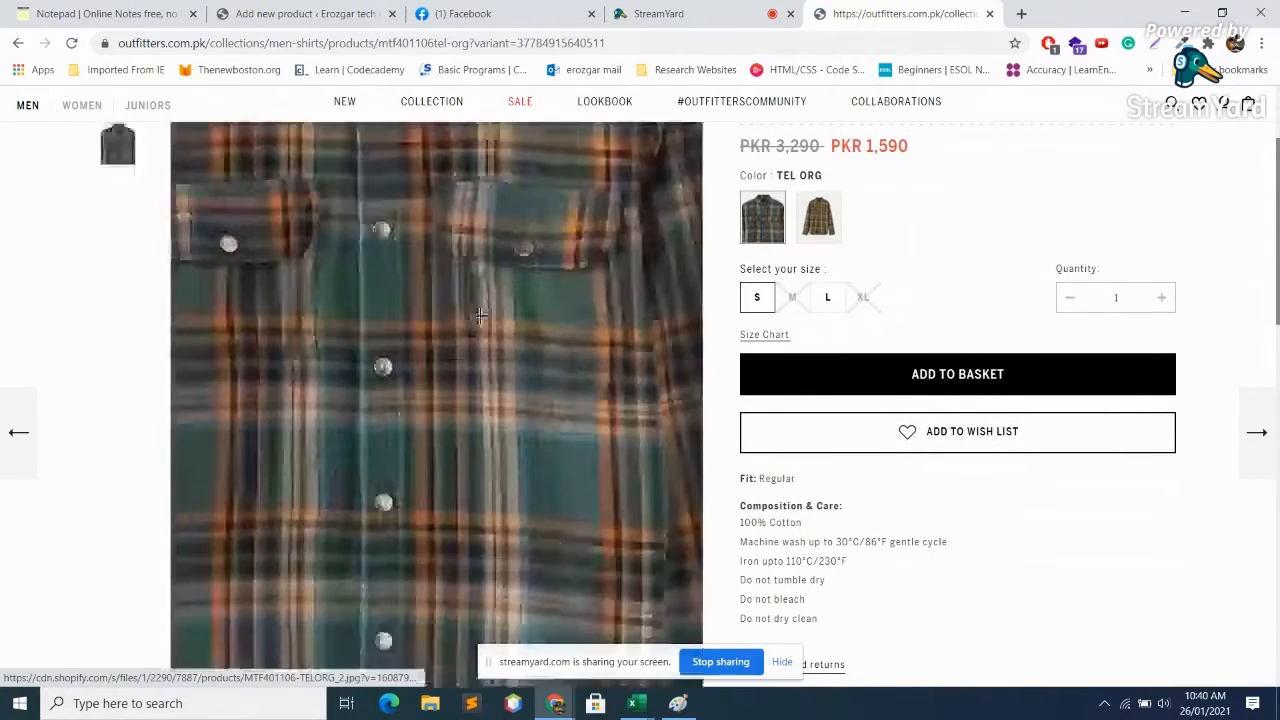
scroll(480, 315, "up", 2)
right_click(470, 327)
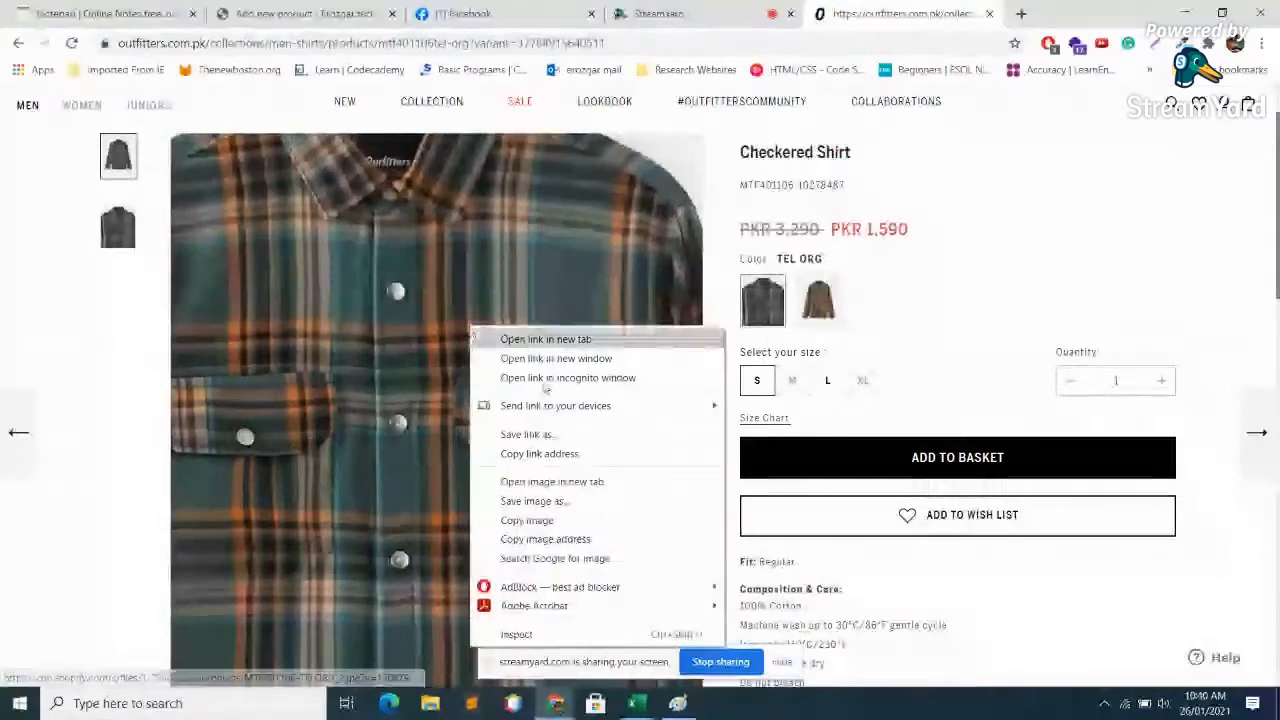
left_click(577, 511)
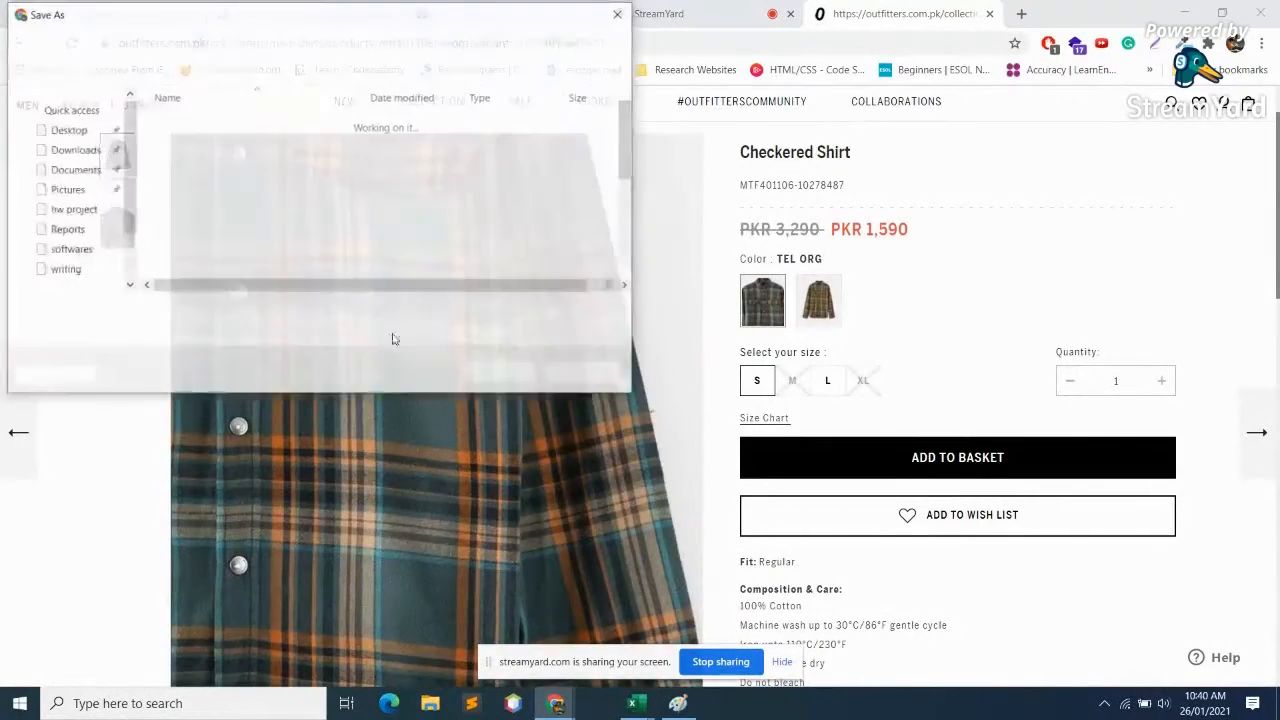
type("shirt")
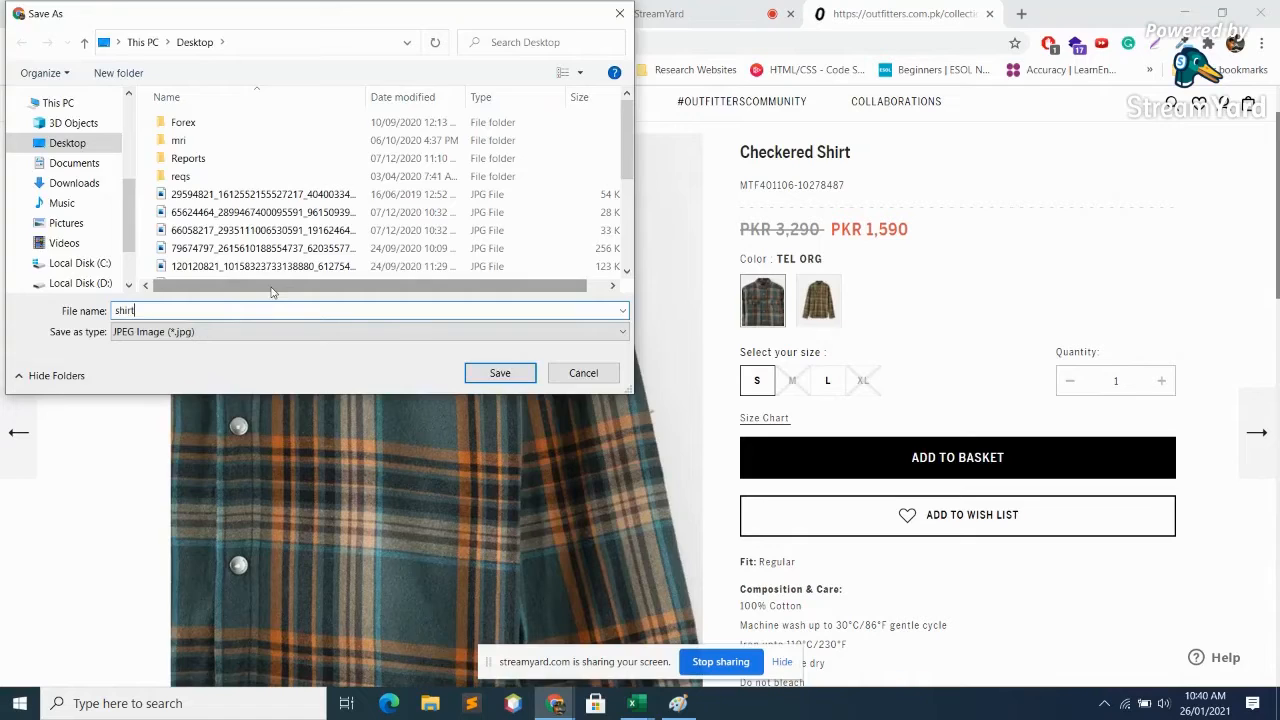
key("Return")
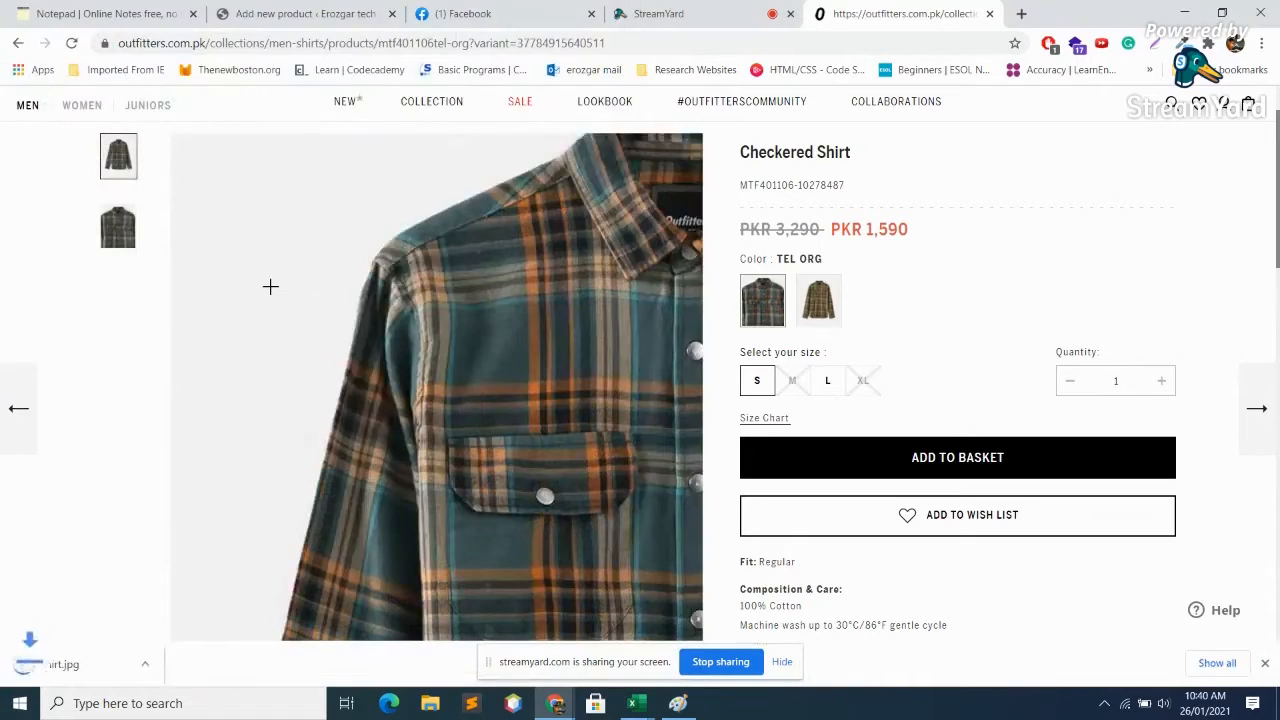
Copy the composition and care lines, from "100% Cotton" to "Do not dry clean", into the new product's main description
left_click(290, 13)
scroll(390, 455, "down", 2)
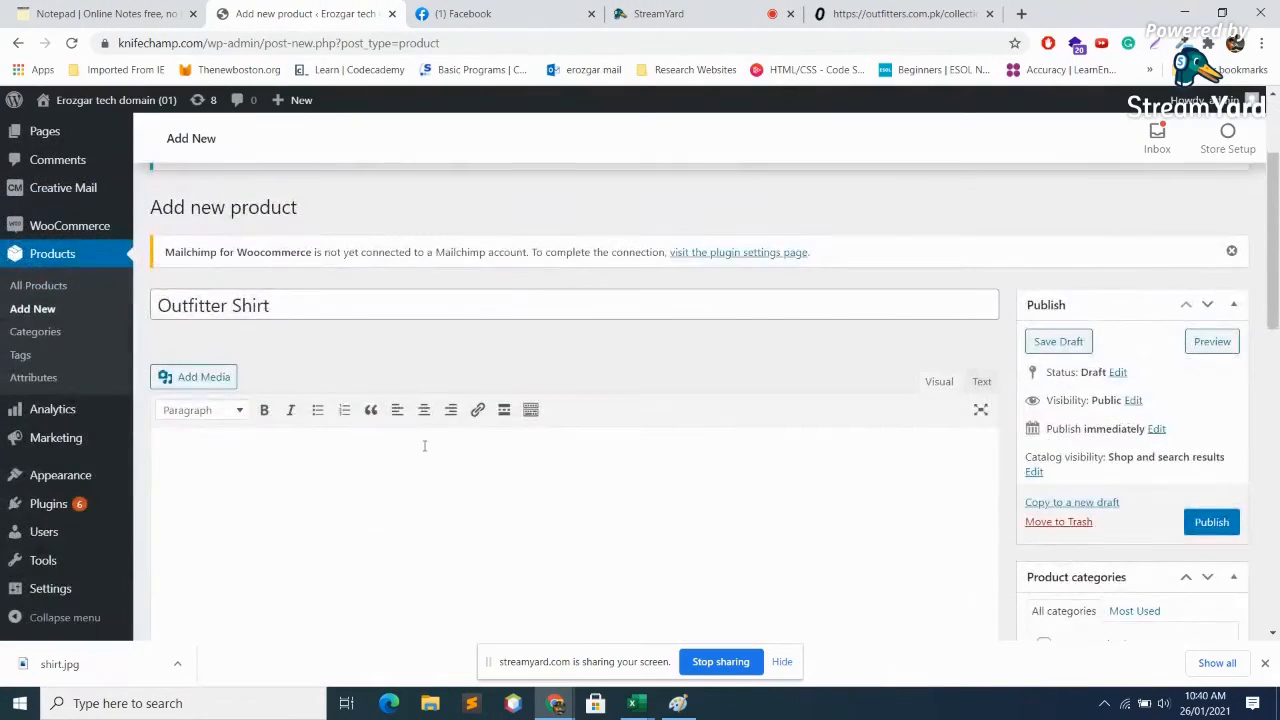
scroll(425, 445, "down", 2)
left_click(944, 13)
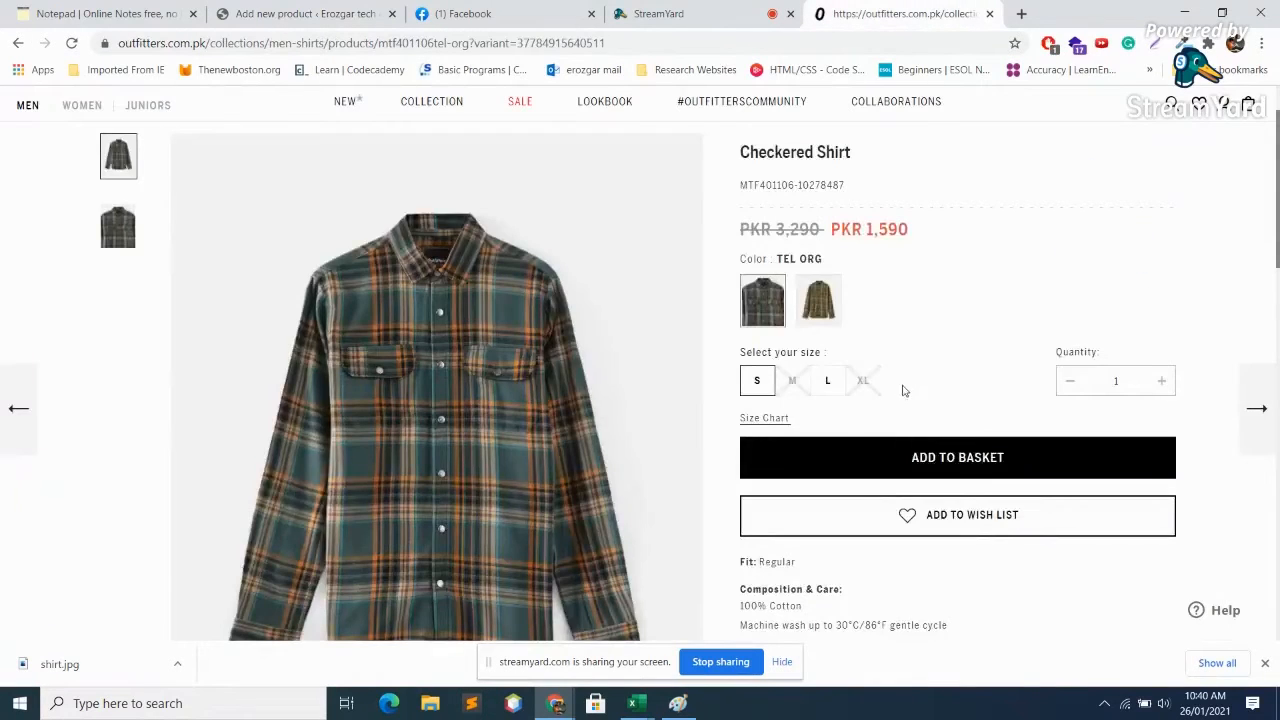
scroll(903, 385, "down", 5)
scroll(870, 365, "up", 2)
left_click_drag(833, 371, 731, 286)
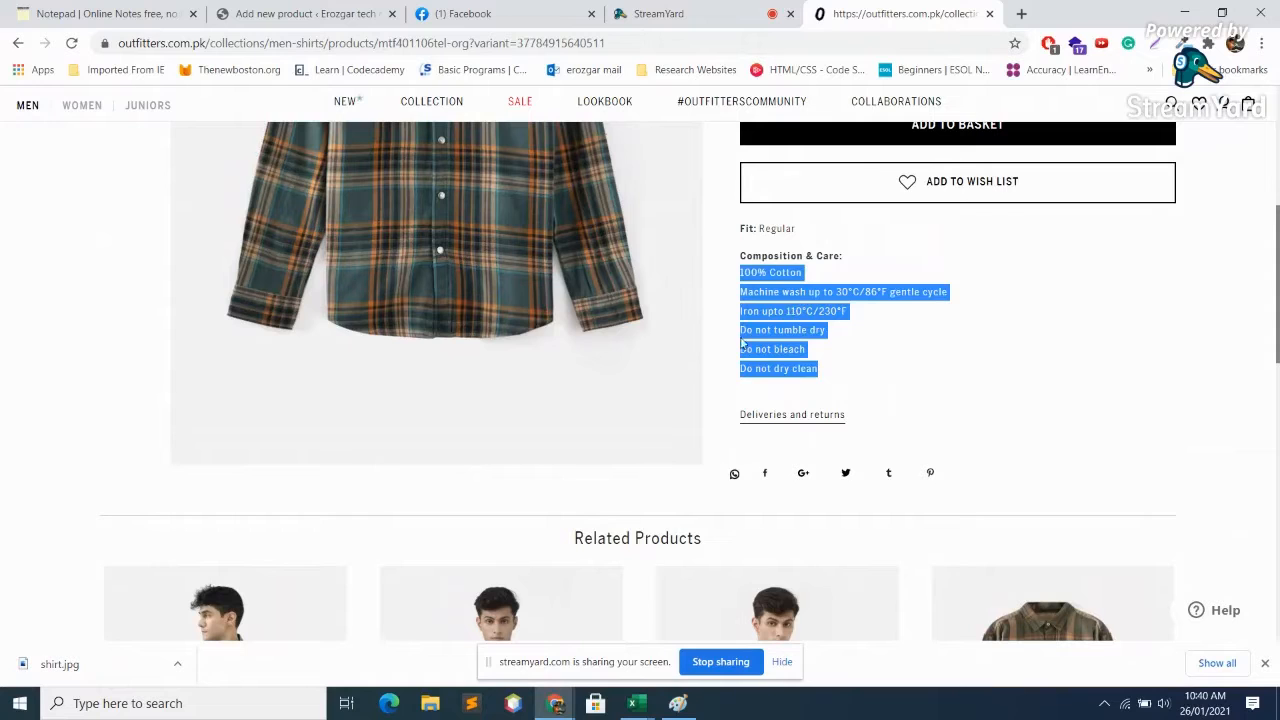
right_click(790, 335)
left_click(812, 341)
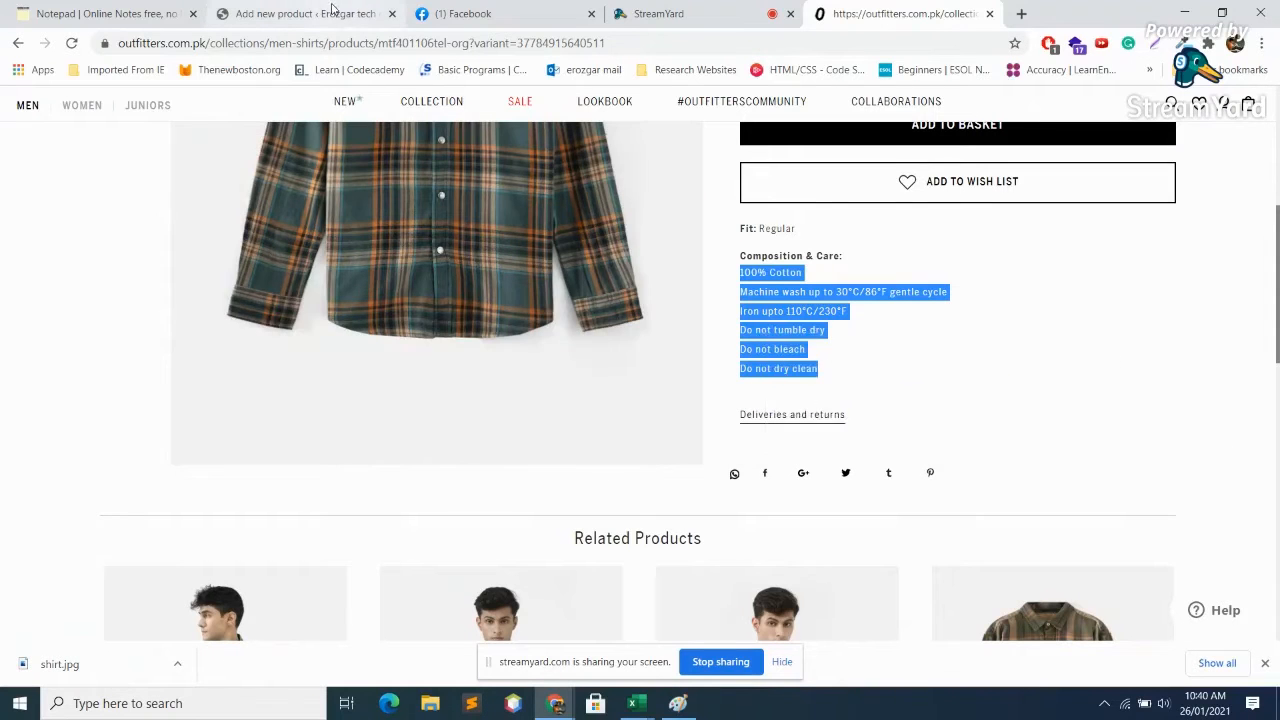
left_click(337, 16)
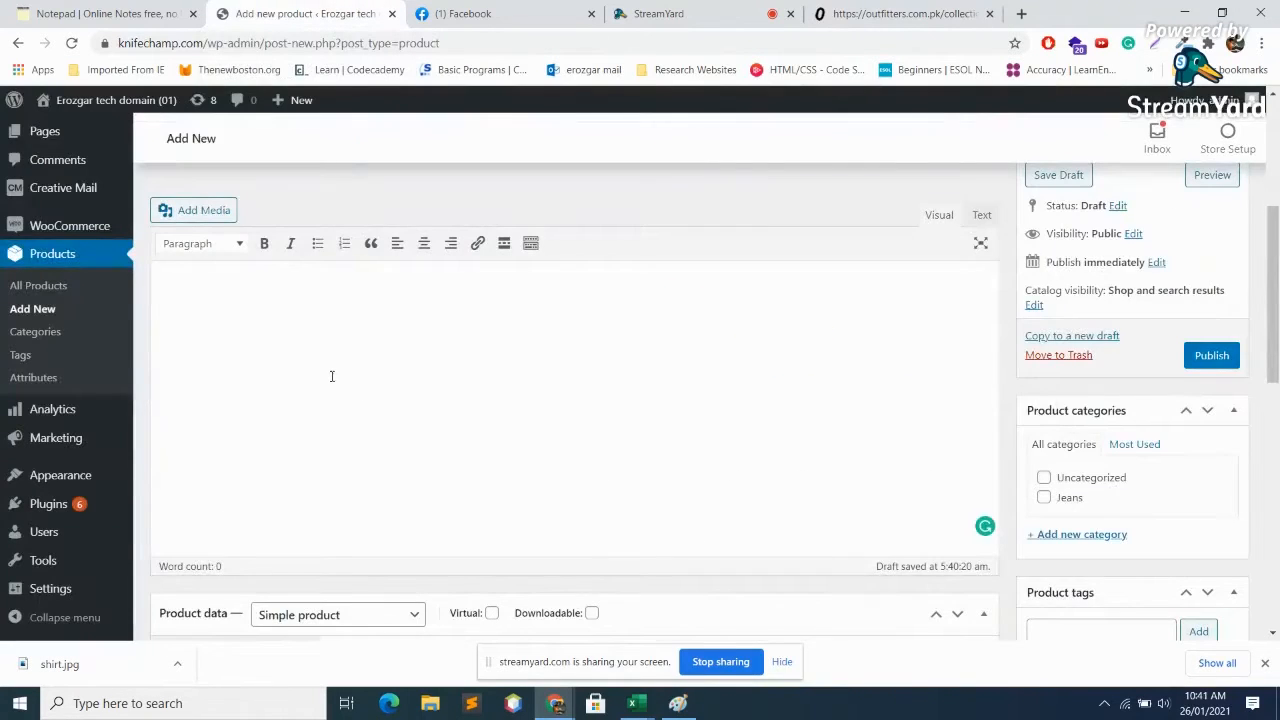
key("ctrl+v")
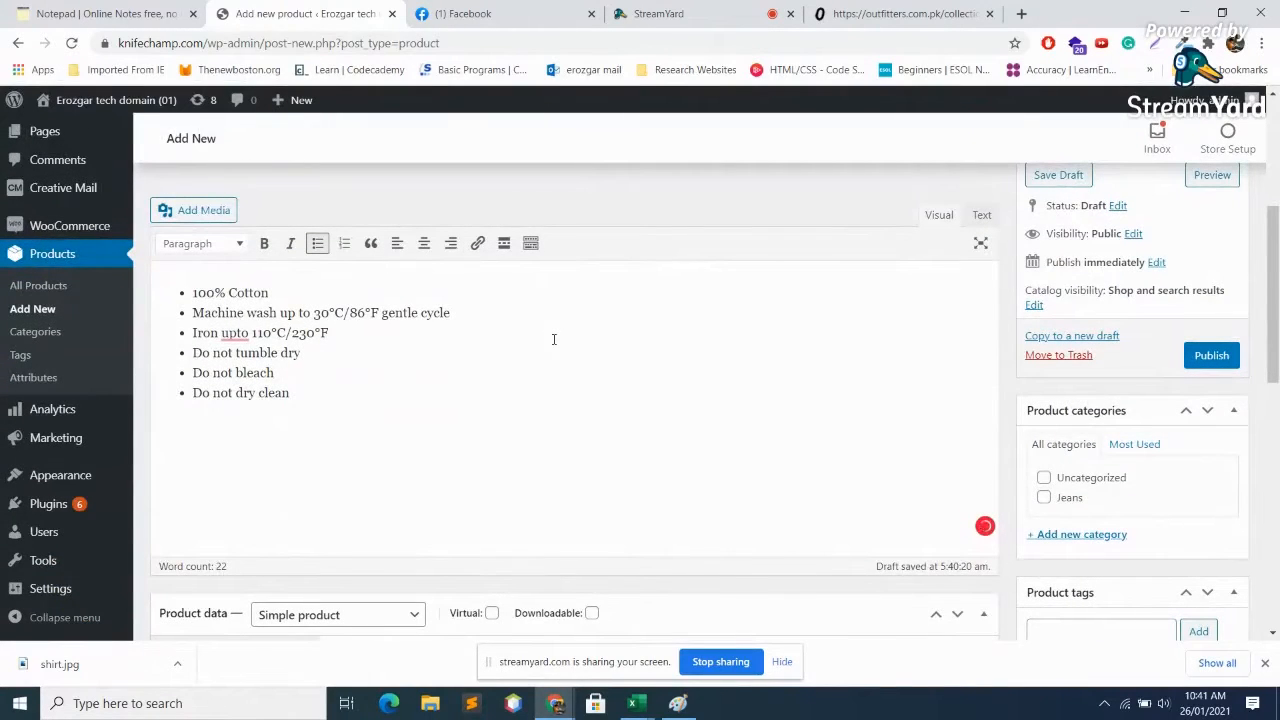
Paste the same composition and care lines into the product short description
scroll(559, 353, "down", 10)
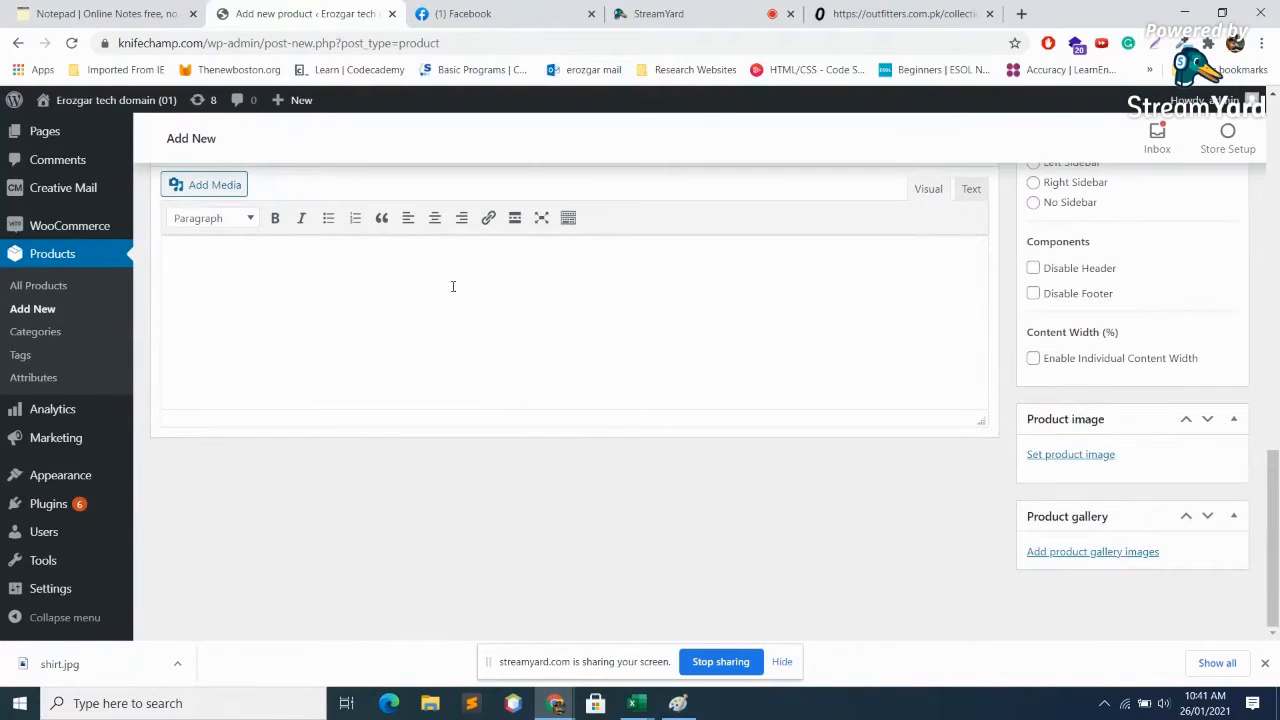
left_click(453, 287)
key("ctrl+v")
scroll(558, 360, "up", 10)
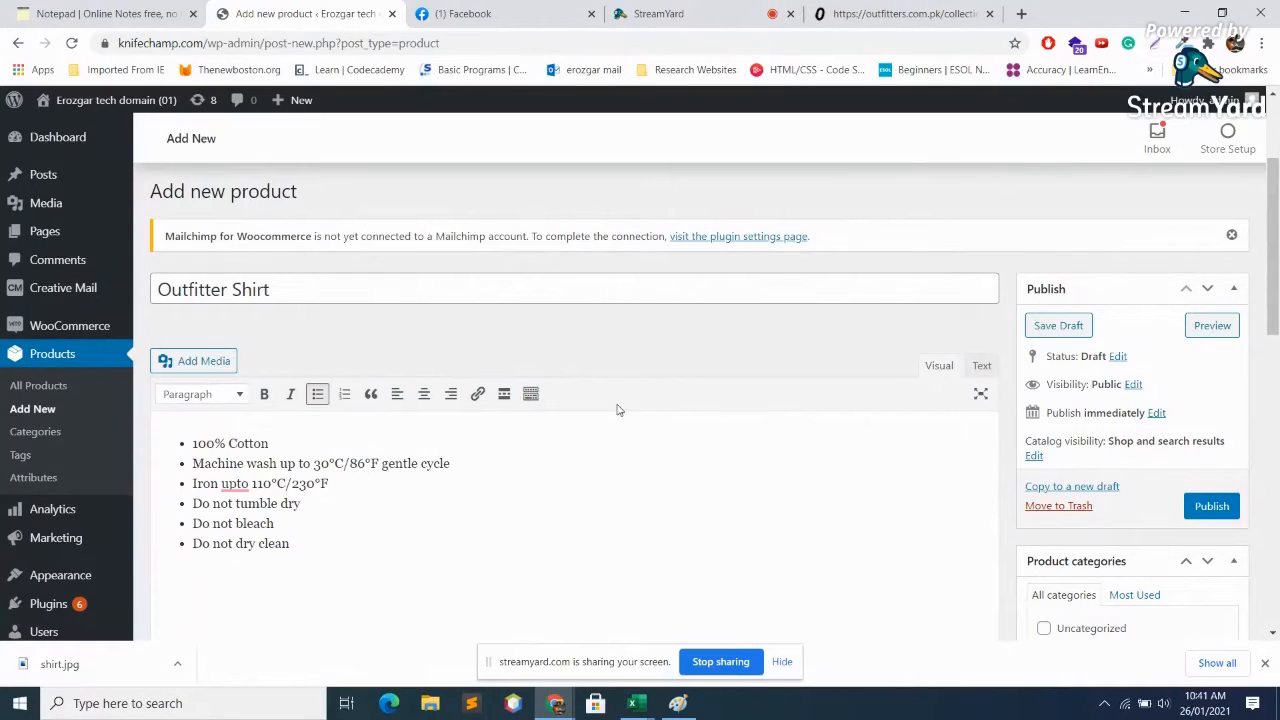
Compare the prices and available sizes of the Checkered Shirt's TEL ORG and OLV BLK colours on the Outfitters site
scroll(617, 409, "down", 6)
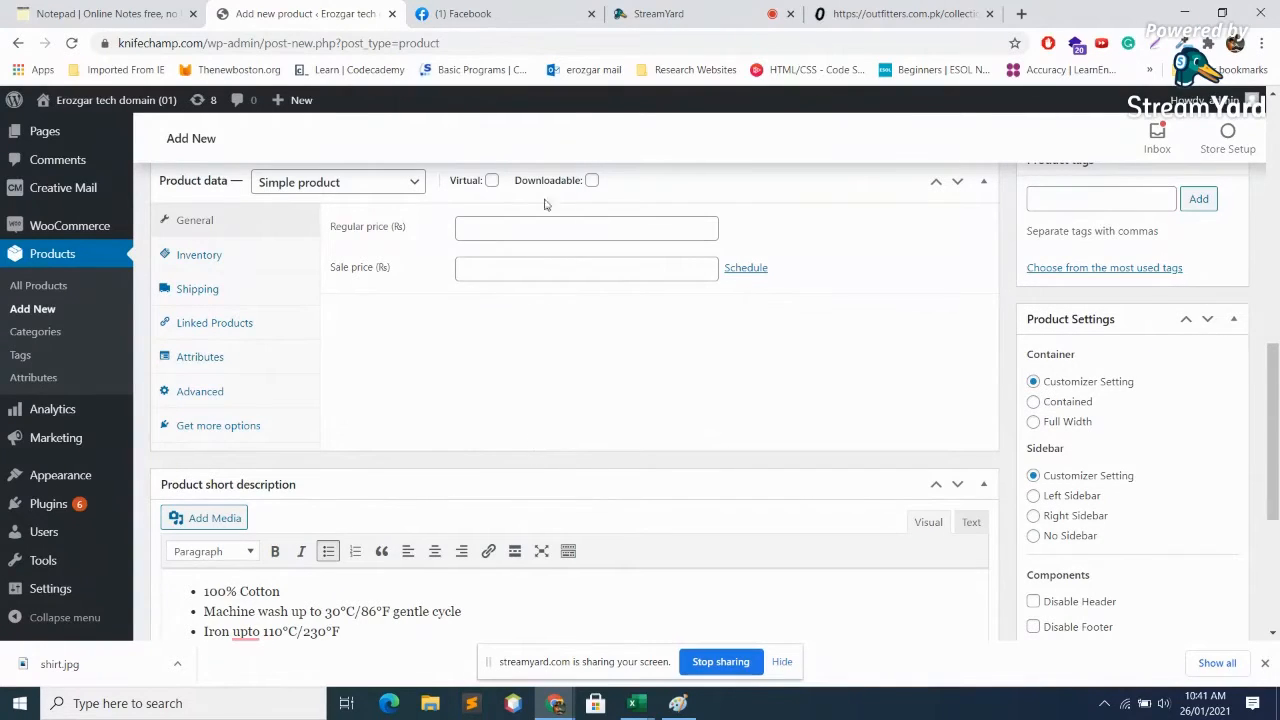
left_click(885, 13)
scroll(838, 425, "up", 4)
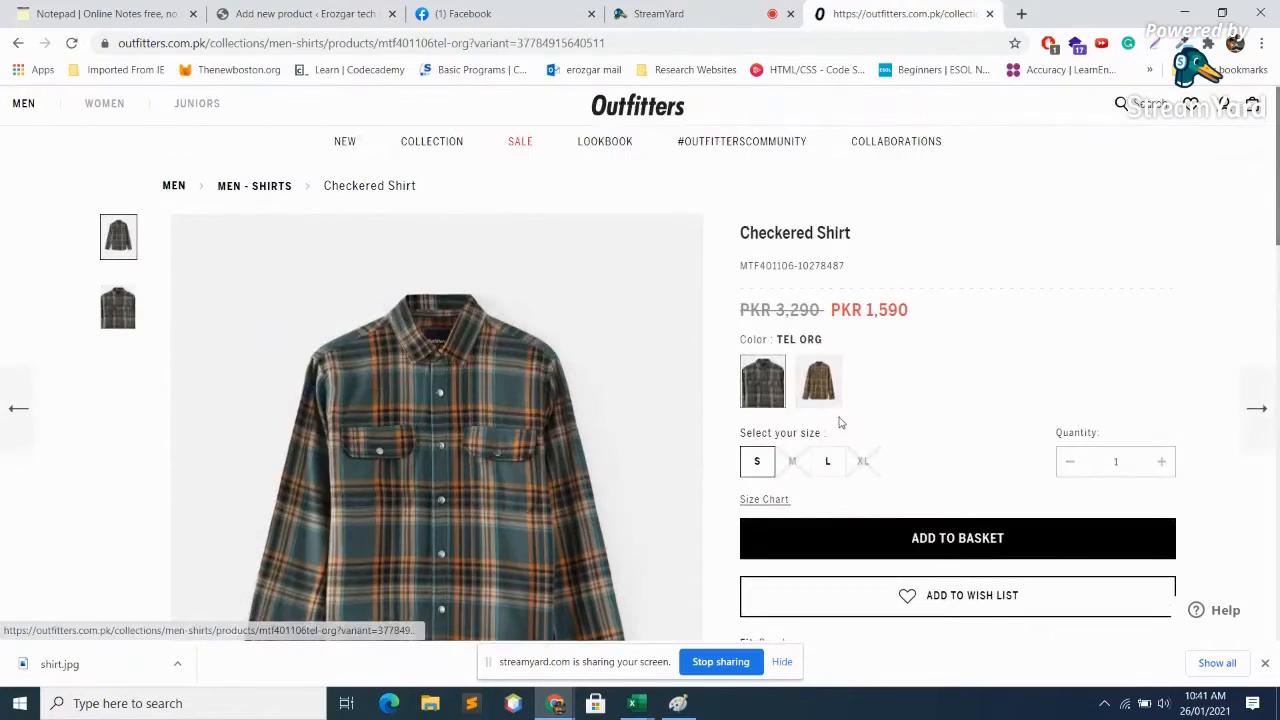
left_click(820, 386)
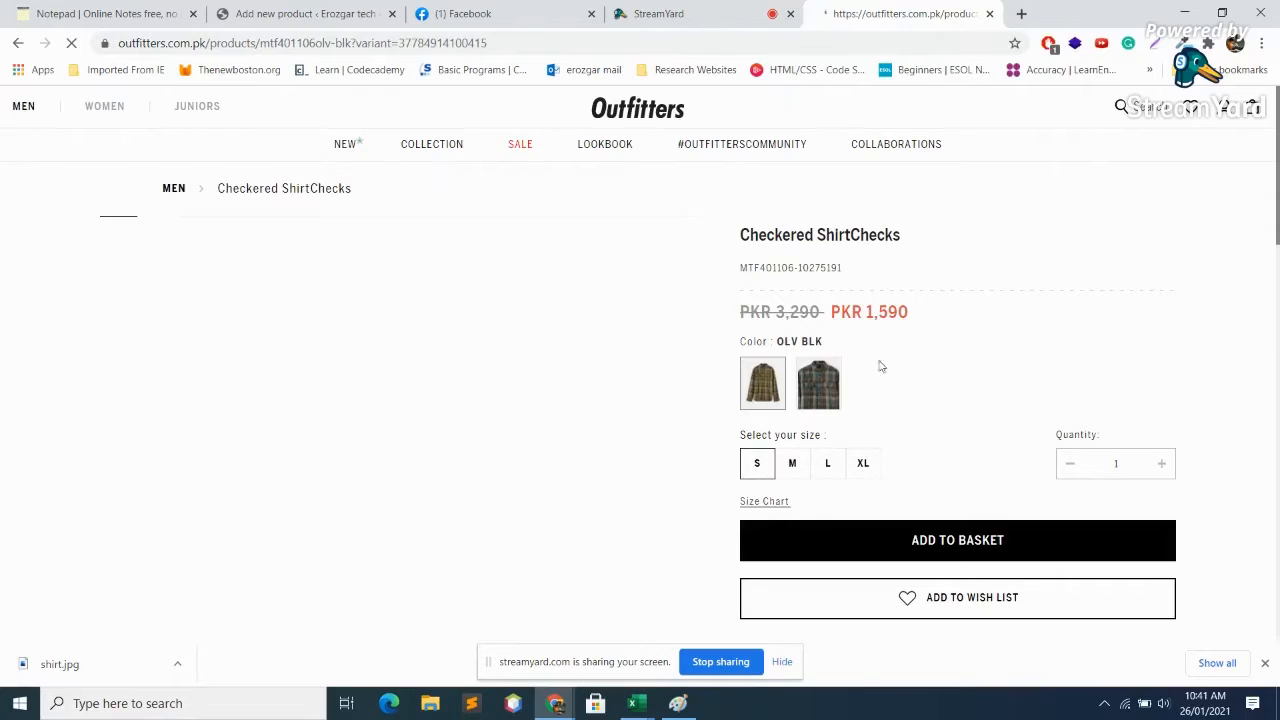
left_click(322, 12)
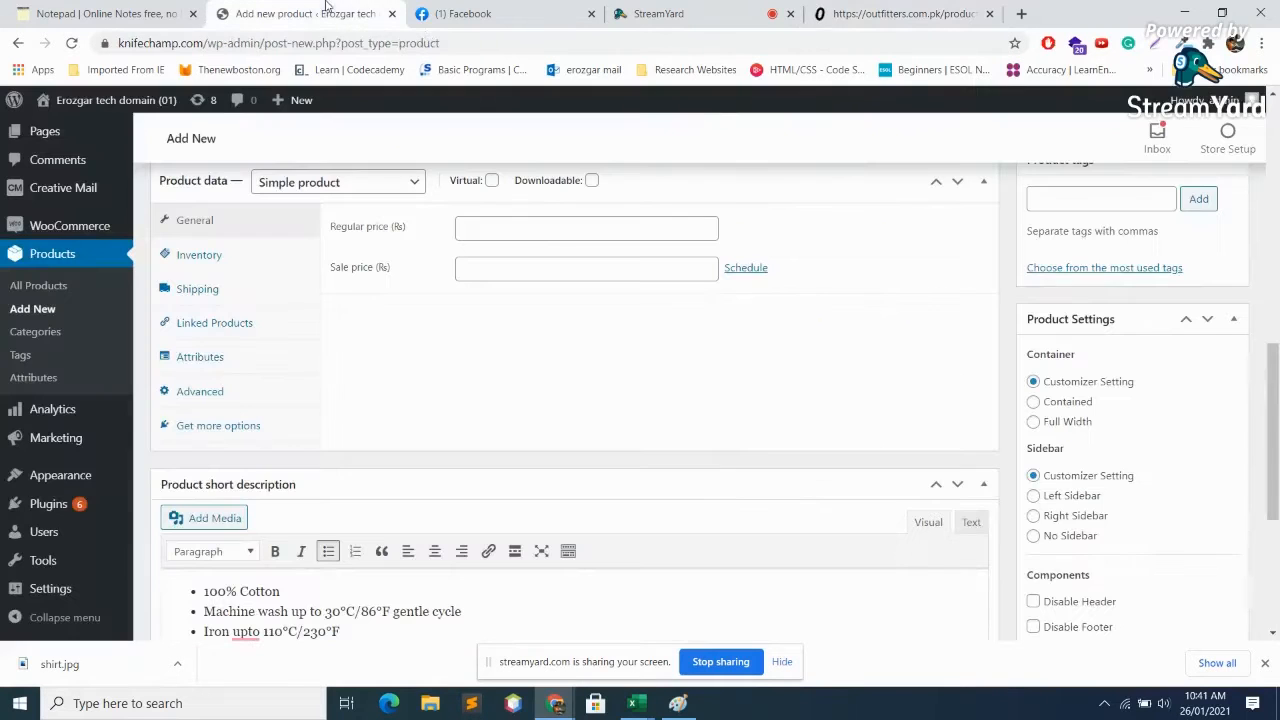
left_click(935, 15)
scroll(618, 422, "down", 1)
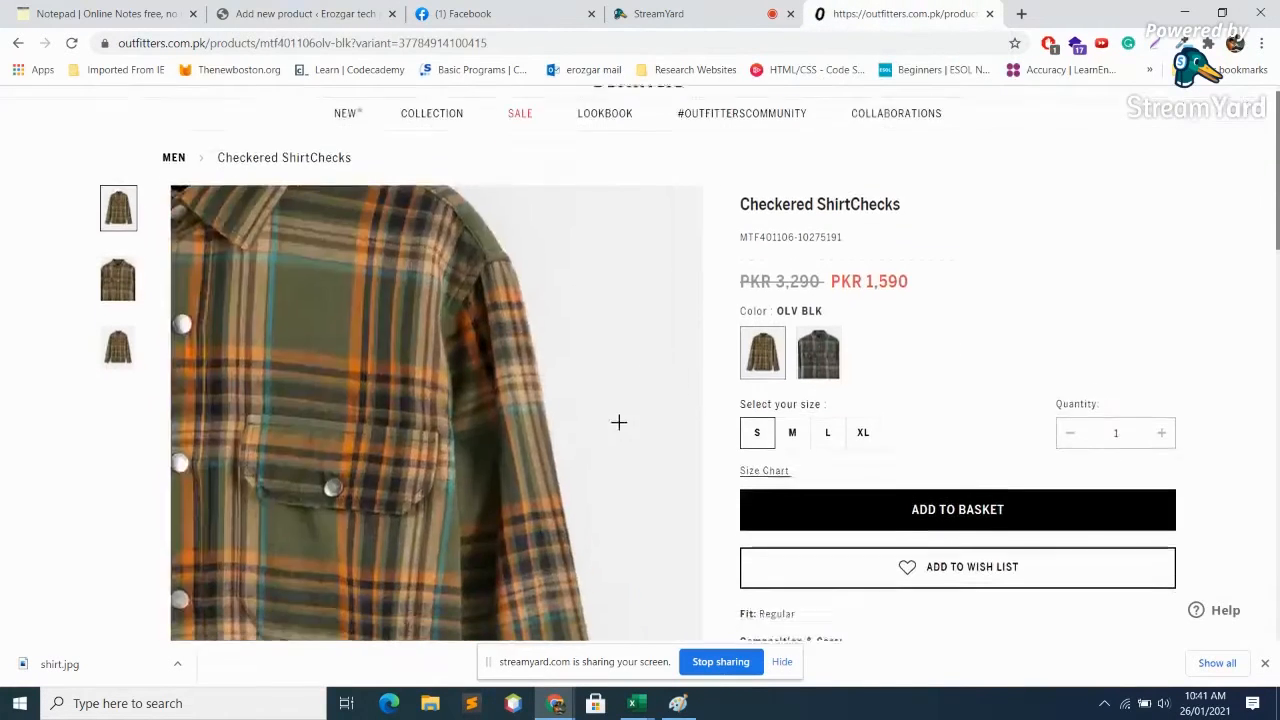
scroll(623, 197, "down", 3)
scroll(698, 243, "up", 3)
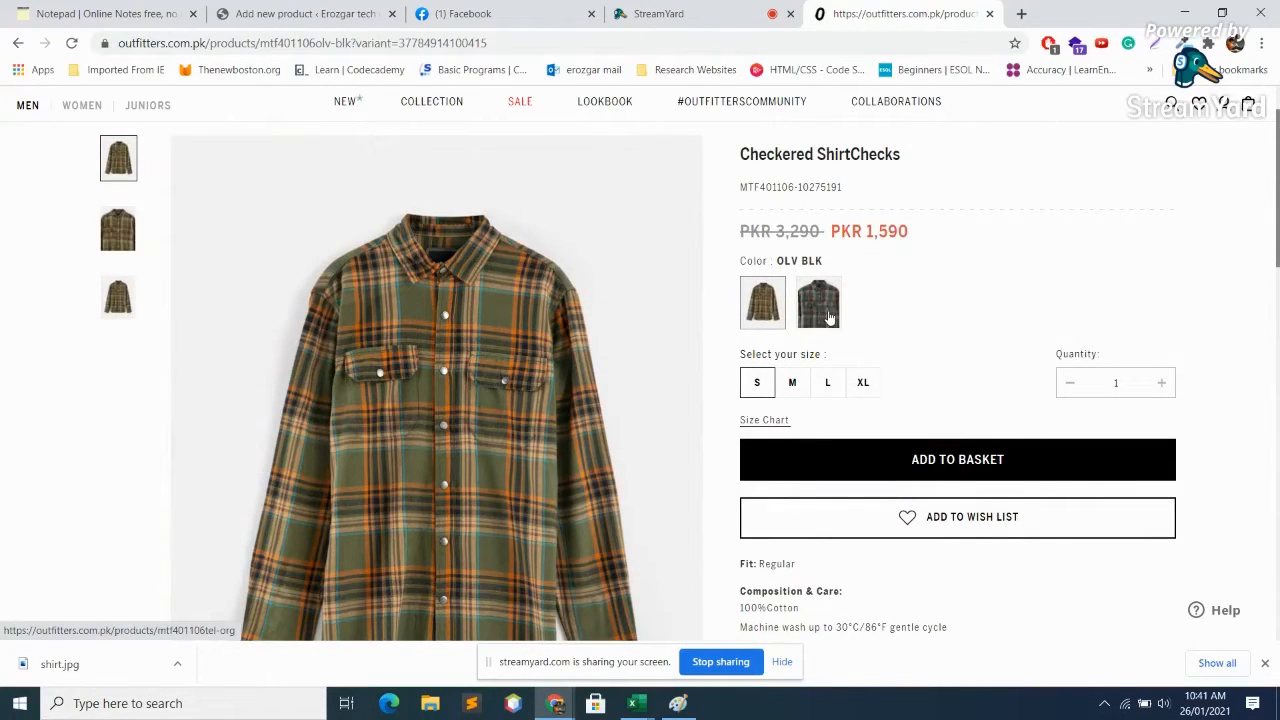
left_click(829, 317)
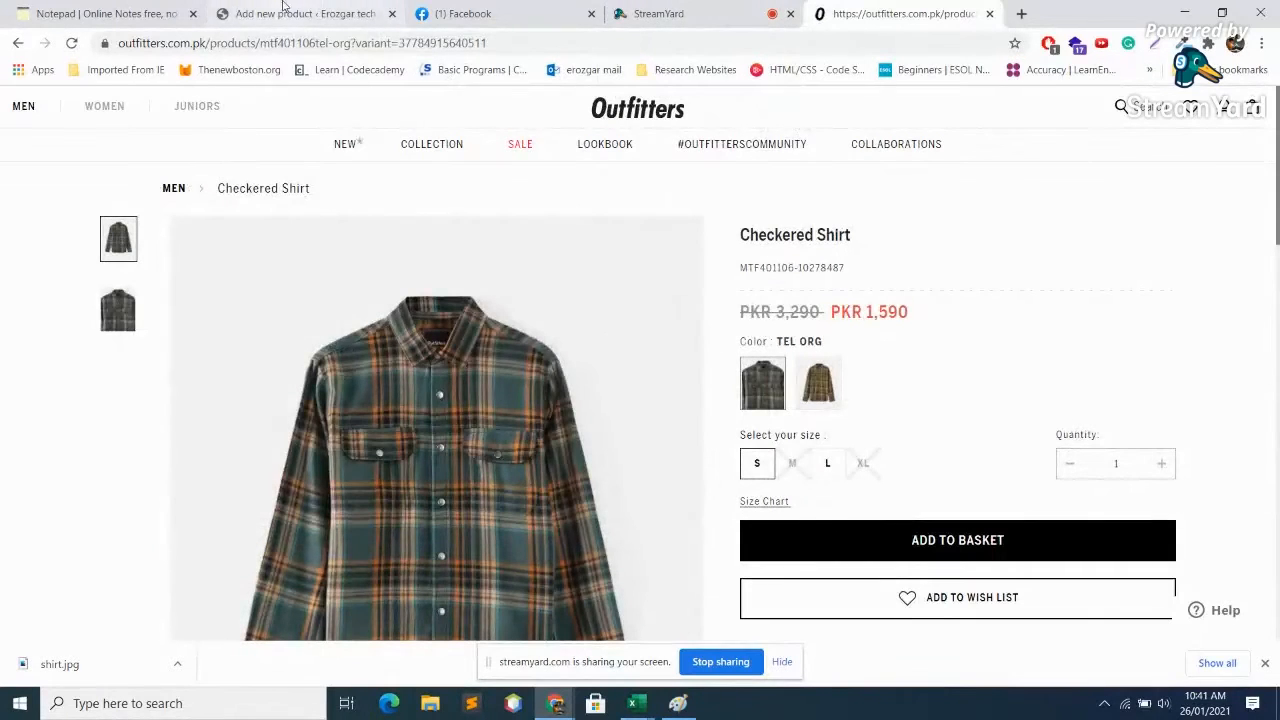
Back in the new product form, set the regular price to 2600 and the sale price to 2100
left_click(283, 12)
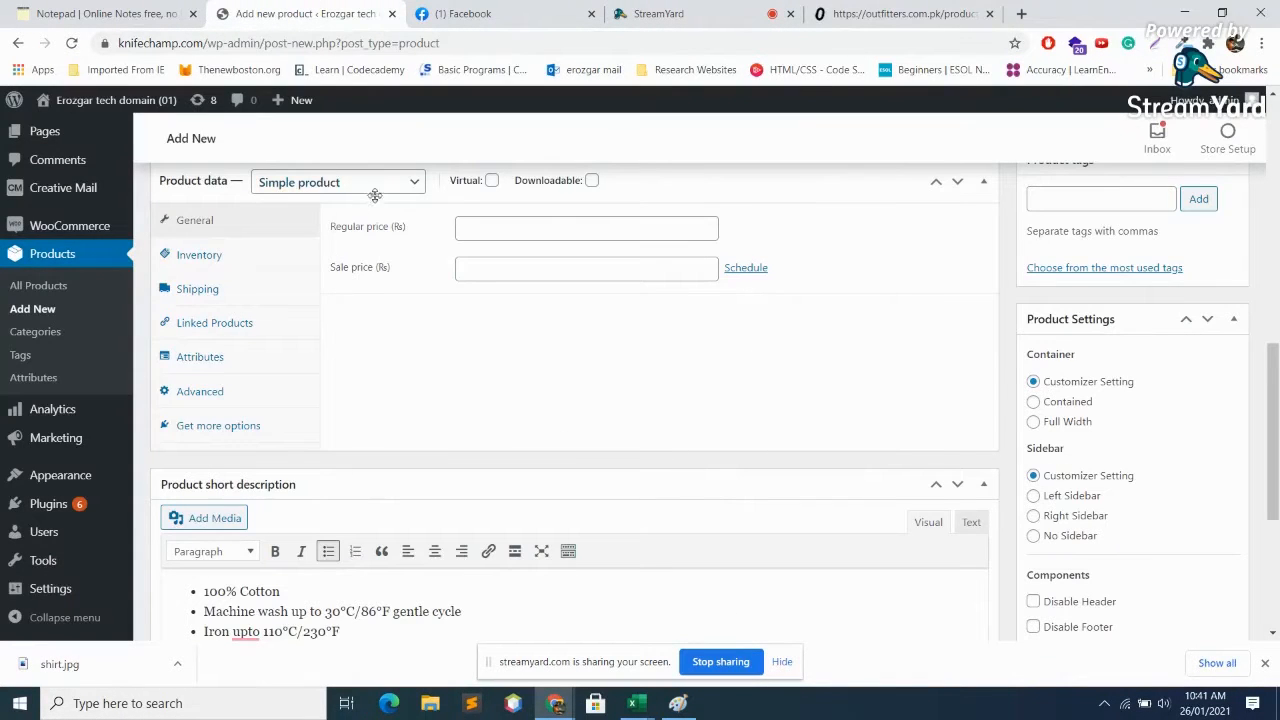
left_click(599, 234)
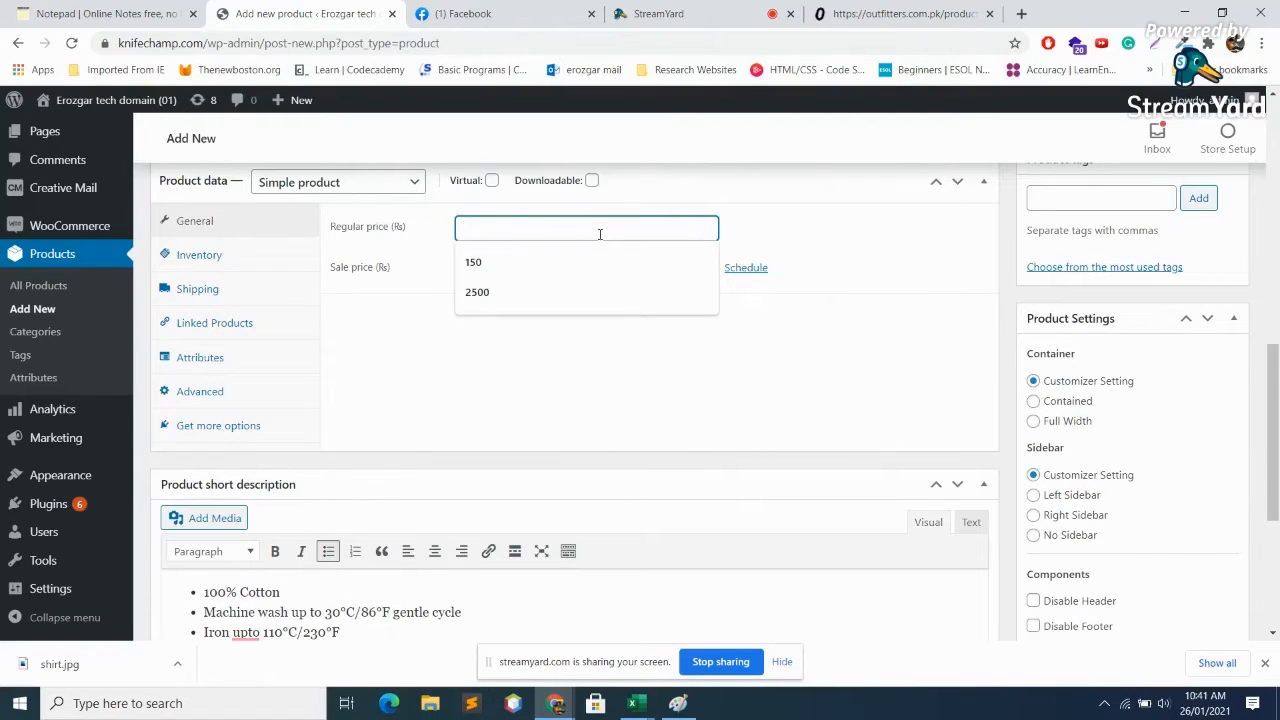
type("26")
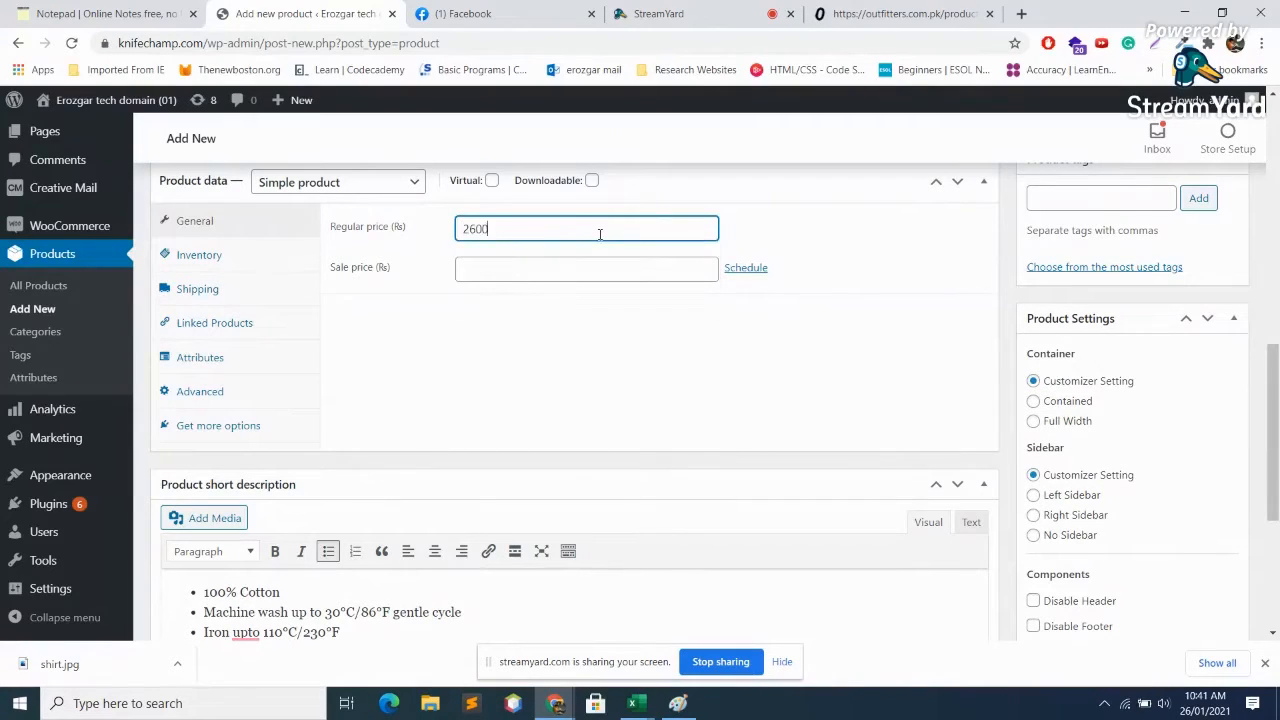
type("00")
left_click(600, 267)
type("21")
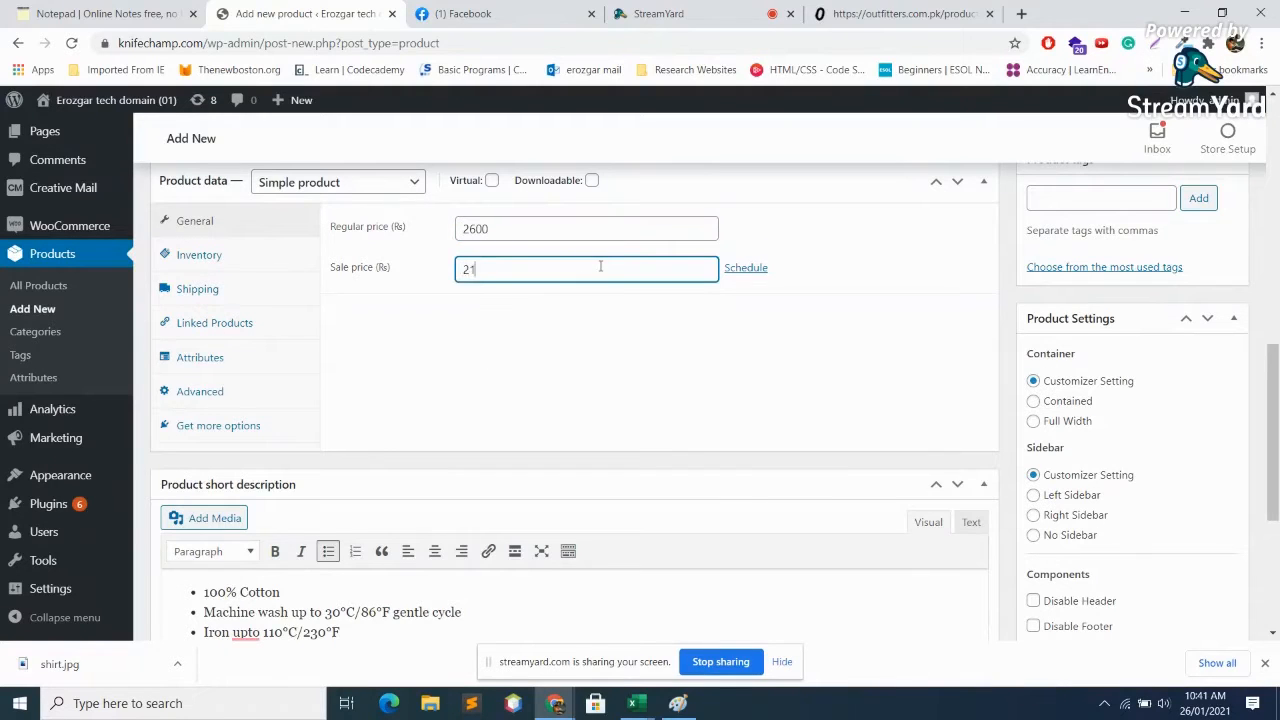
Change the product type from the product data options to Variable product
left_click(375, 189)
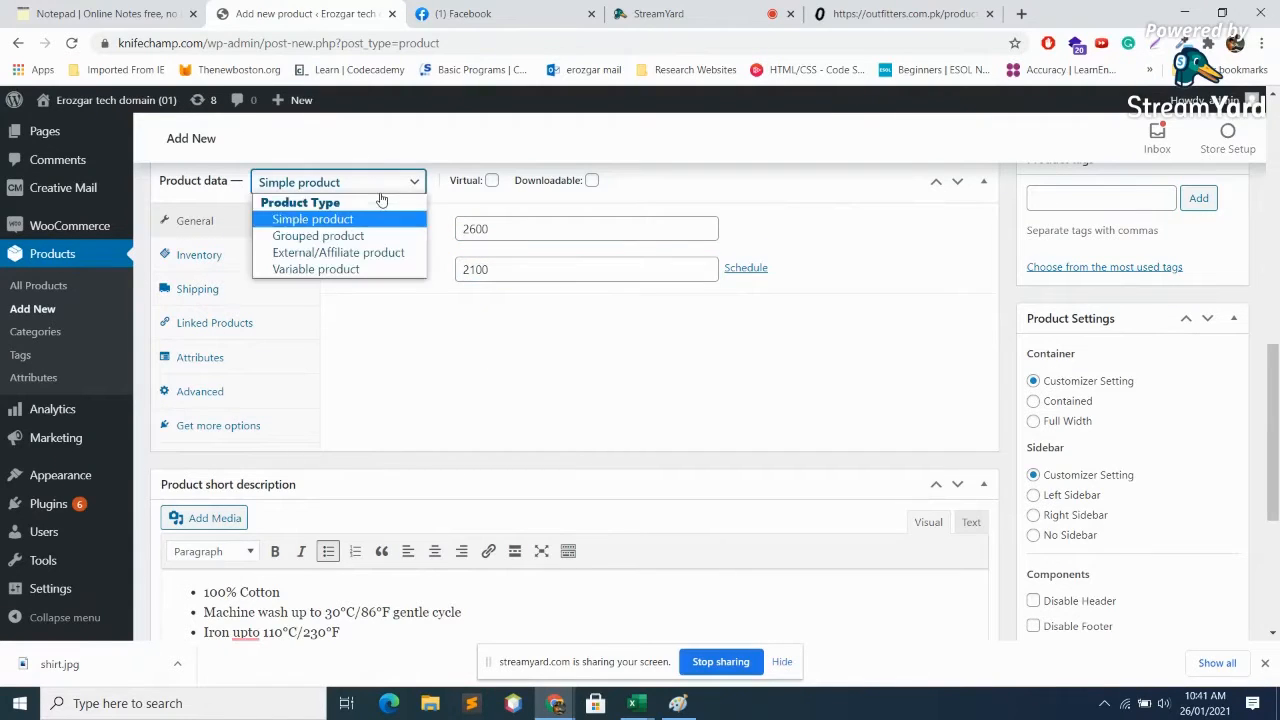
left_click(361, 238)
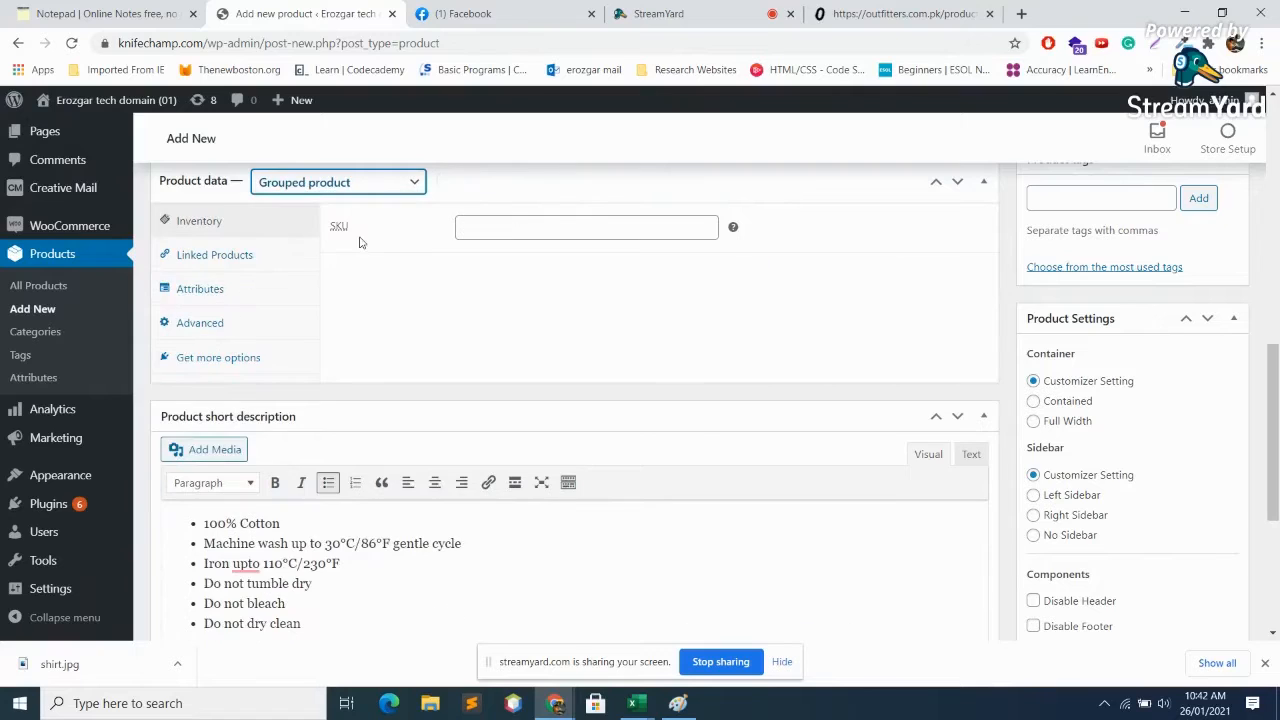
left_click(390, 190)
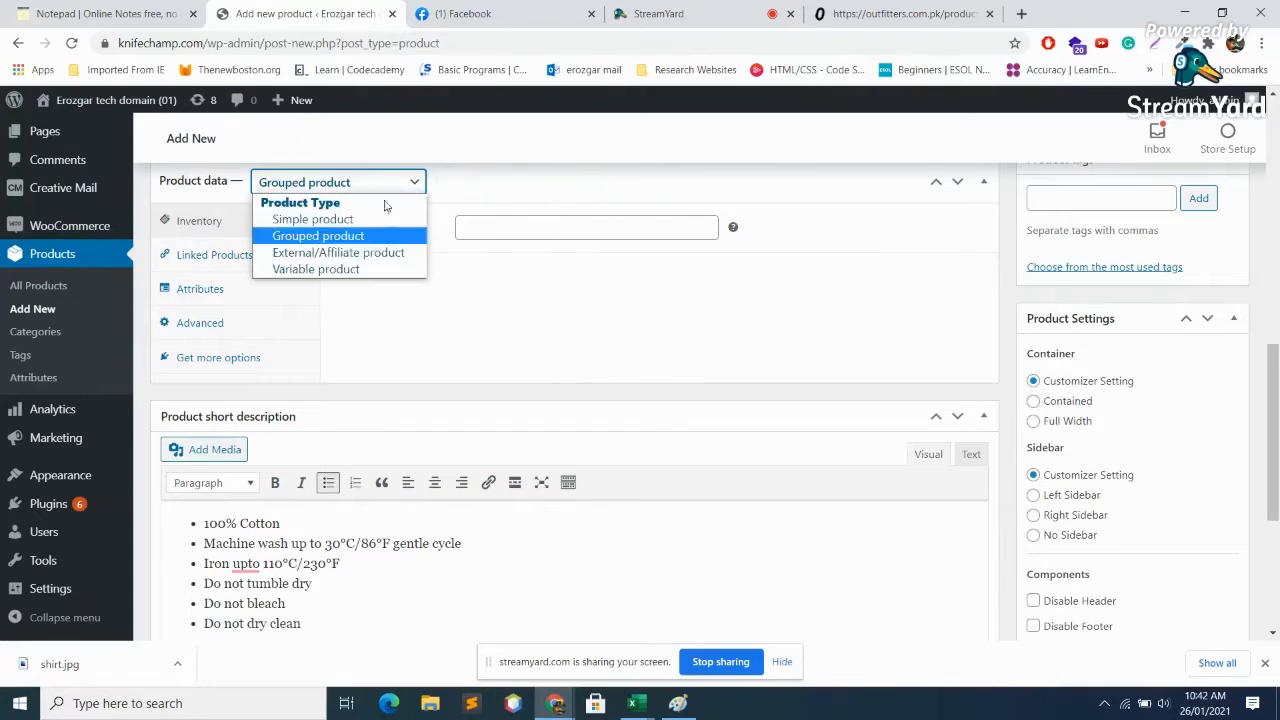
left_click(342, 271)
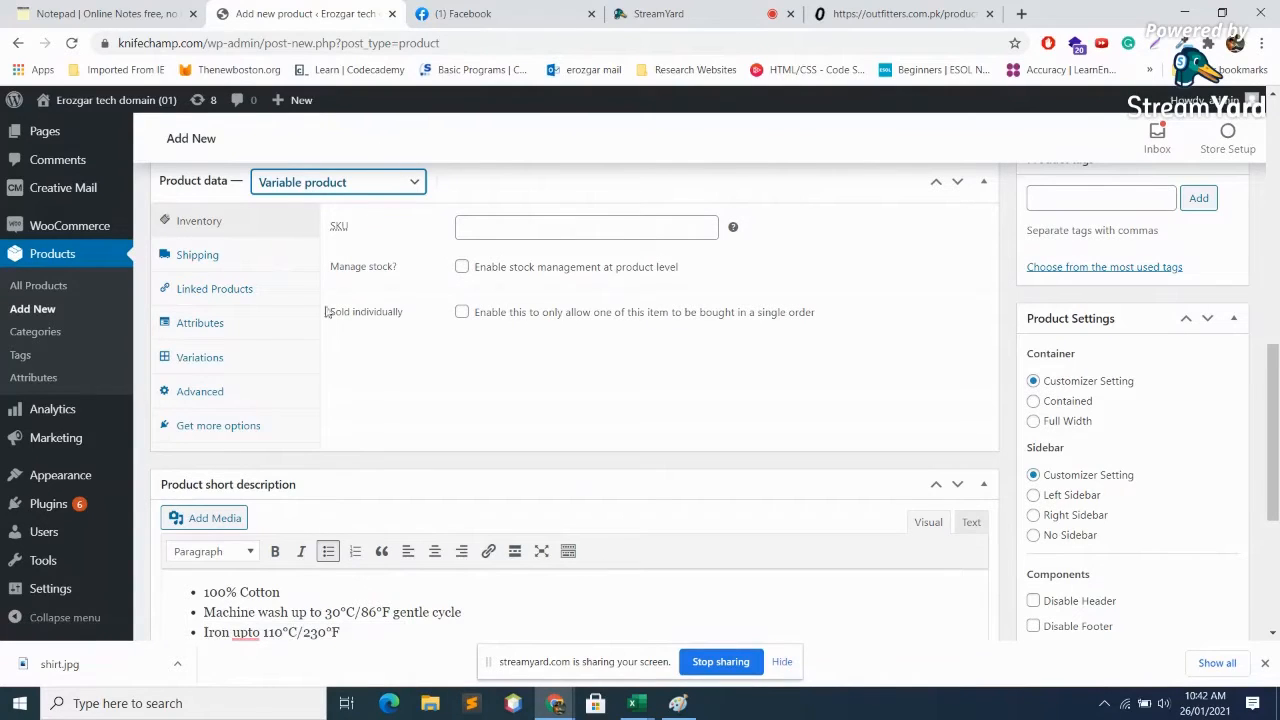
Add a custom product attribute named Outfitter with the value Black and save the attributes
left_click(210, 360)
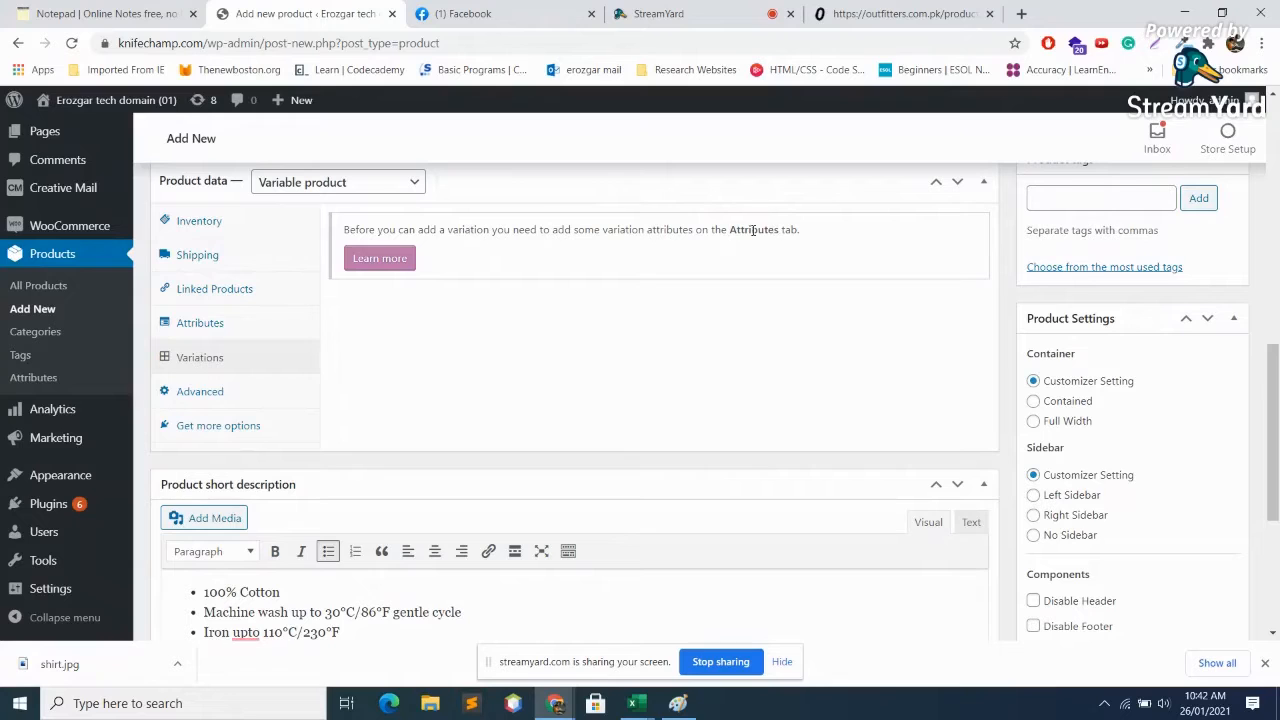
left_click(206, 323)
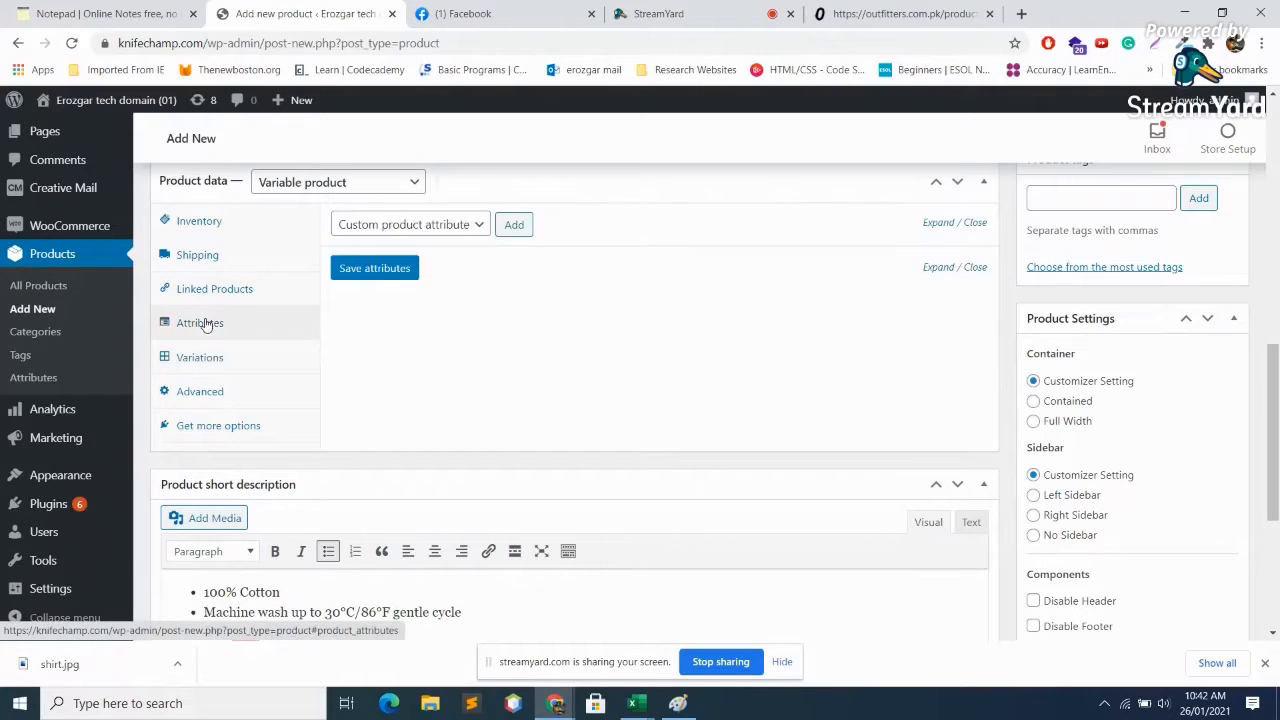
left_click(466, 224)
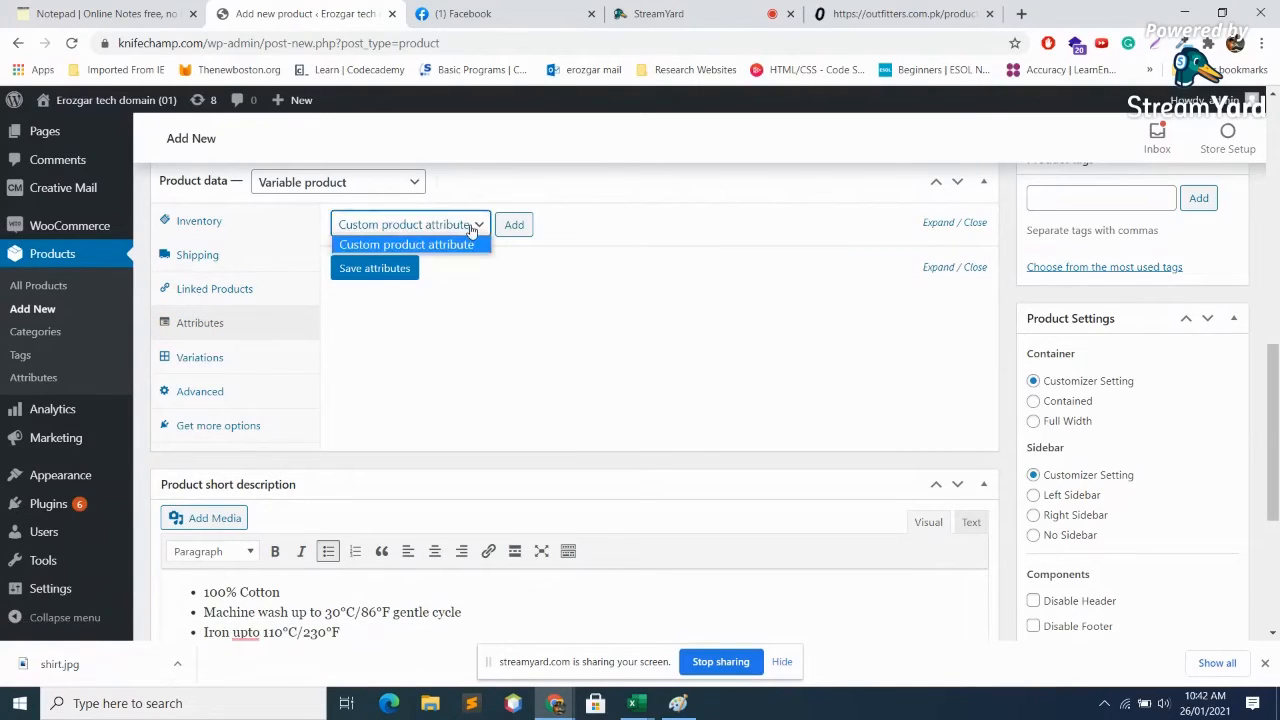
left_click(472, 224)
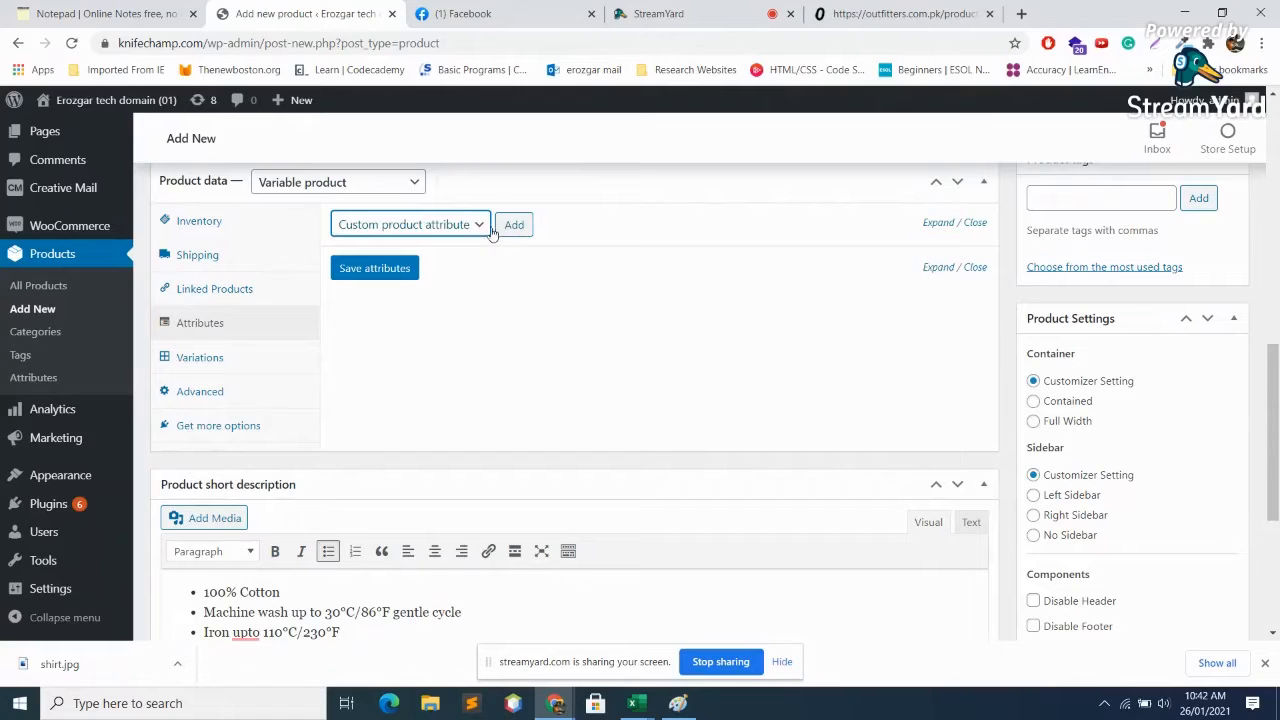
left_click(513, 227)
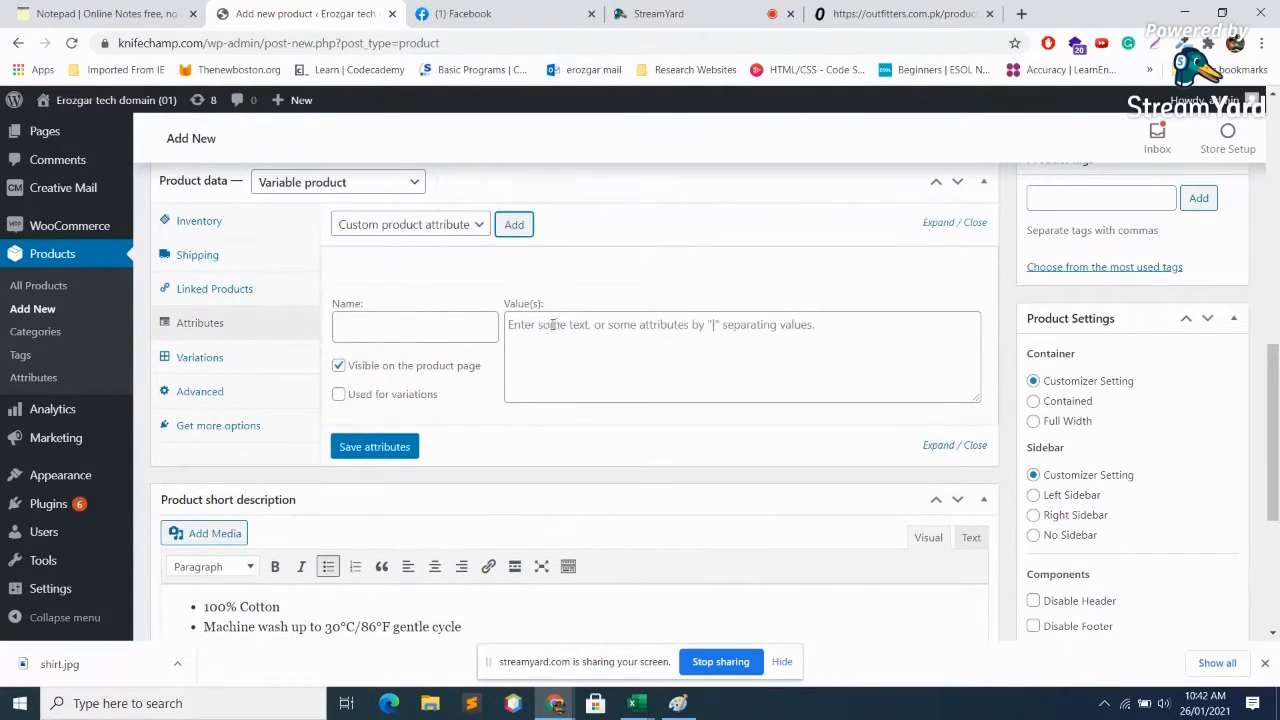
left_click(440, 337)
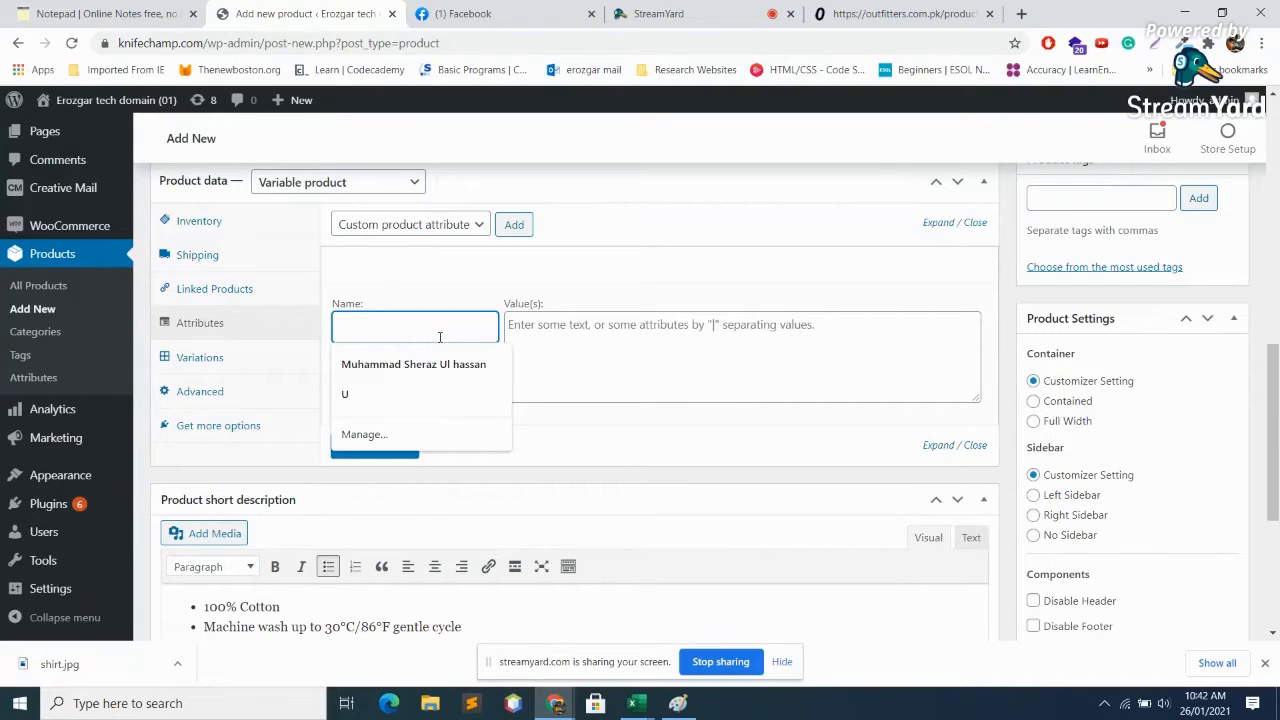
type("C")
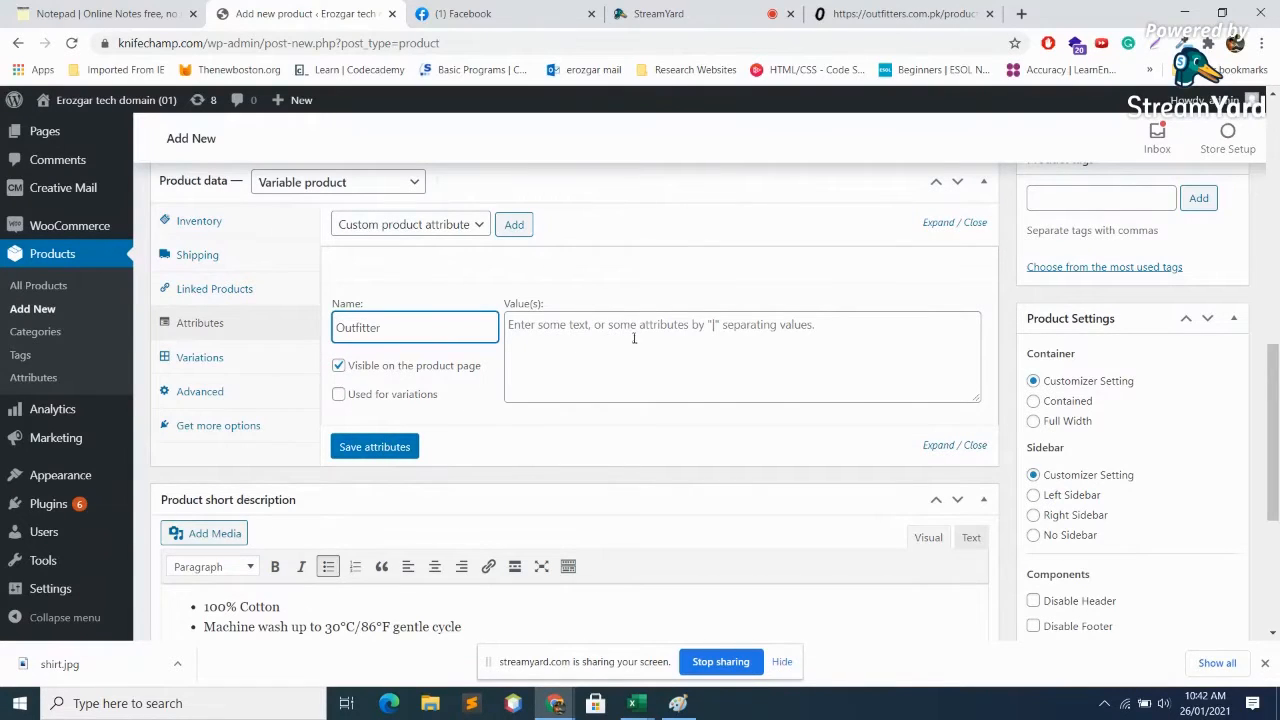
left_click(576, 328)
type("Black")
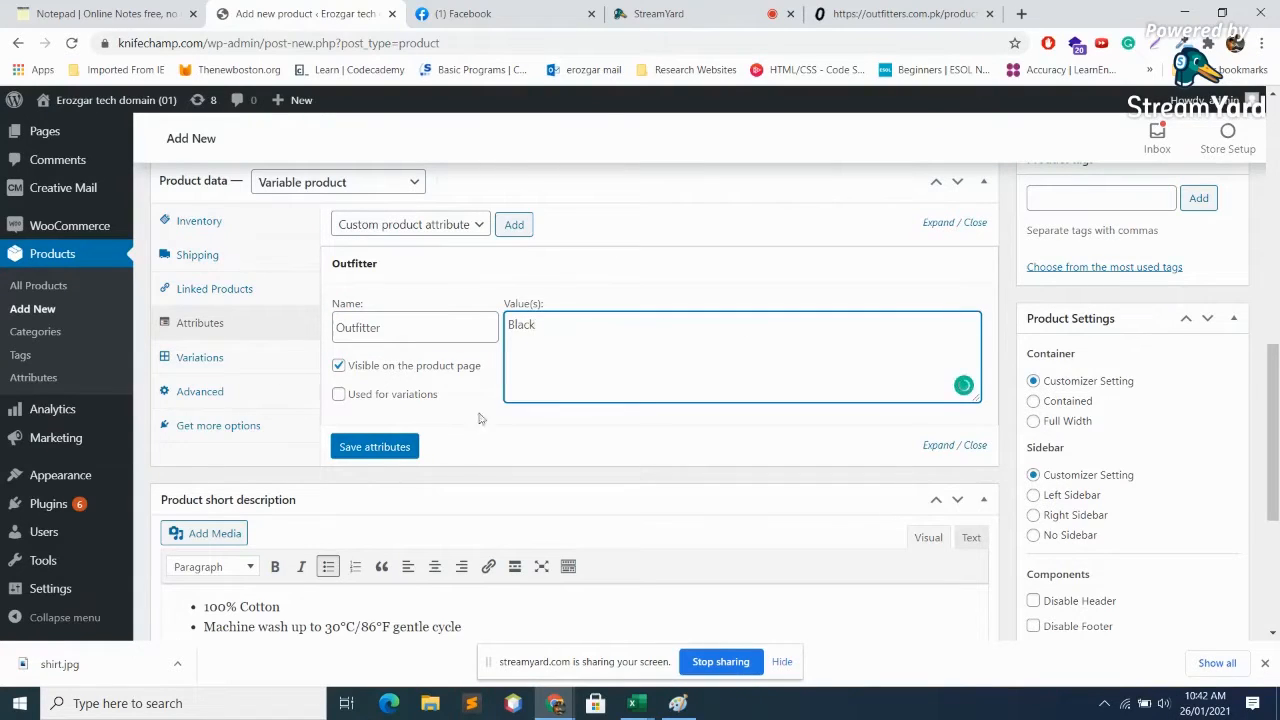
left_click(389, 452)
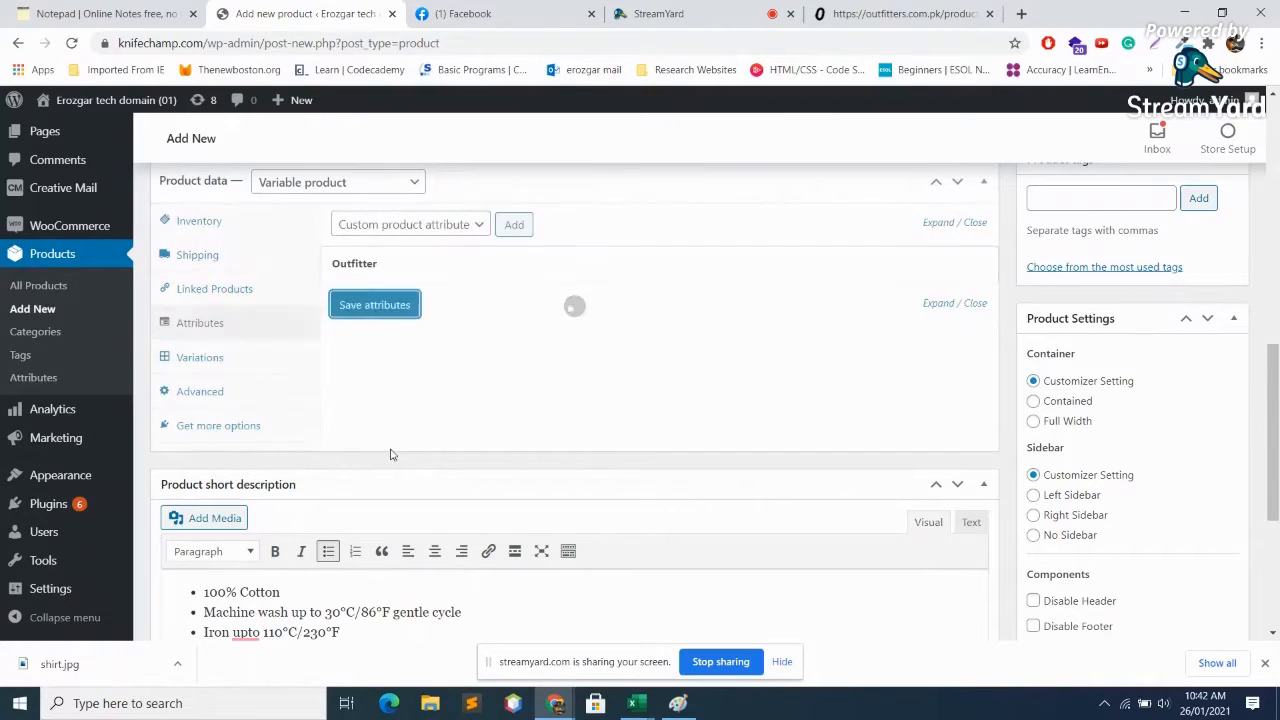
Mark the Outfitter attribute as used for variations and save the attributes
left_click(199, 357)
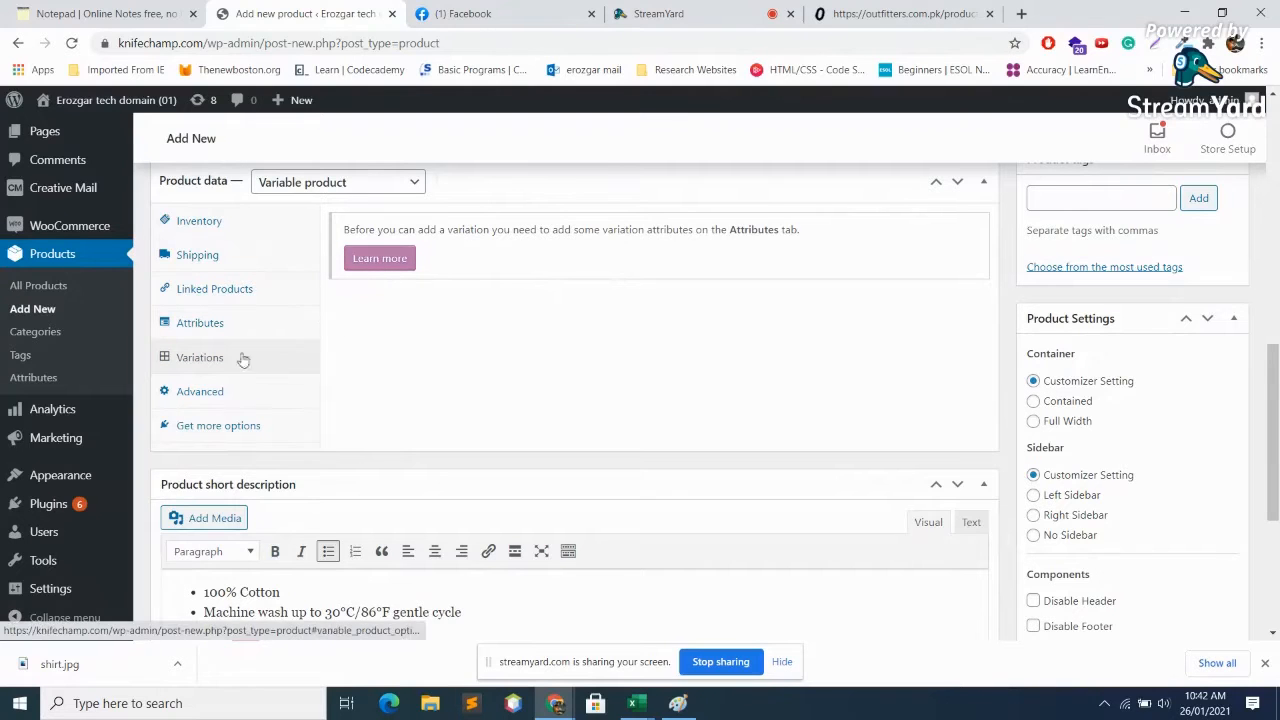
left_click(200, 391)
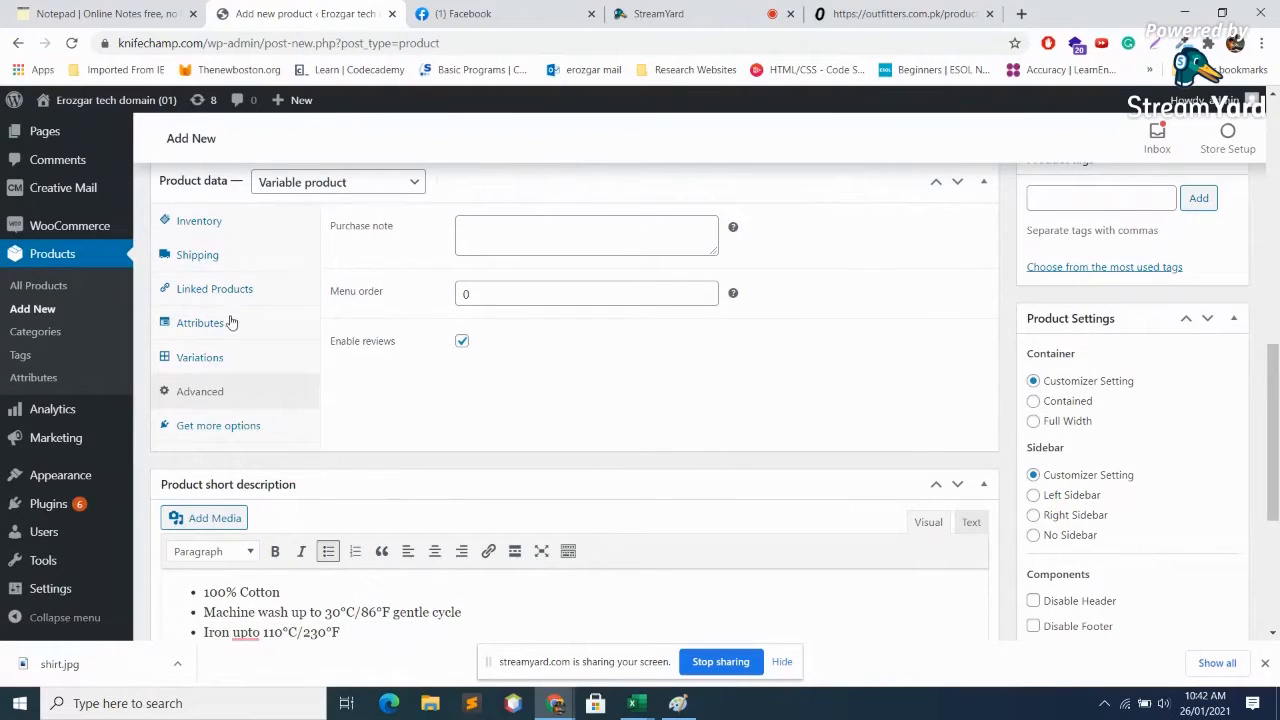
left_click(195, 357)
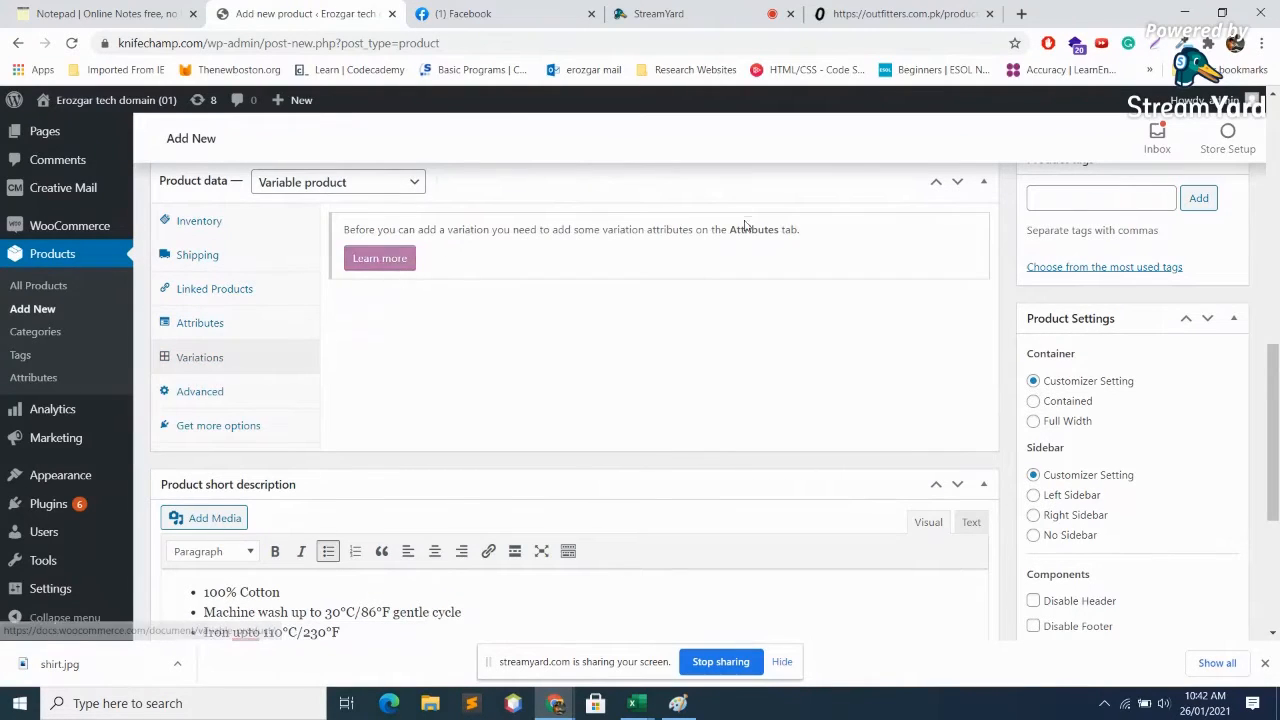
left_click(222, 324)
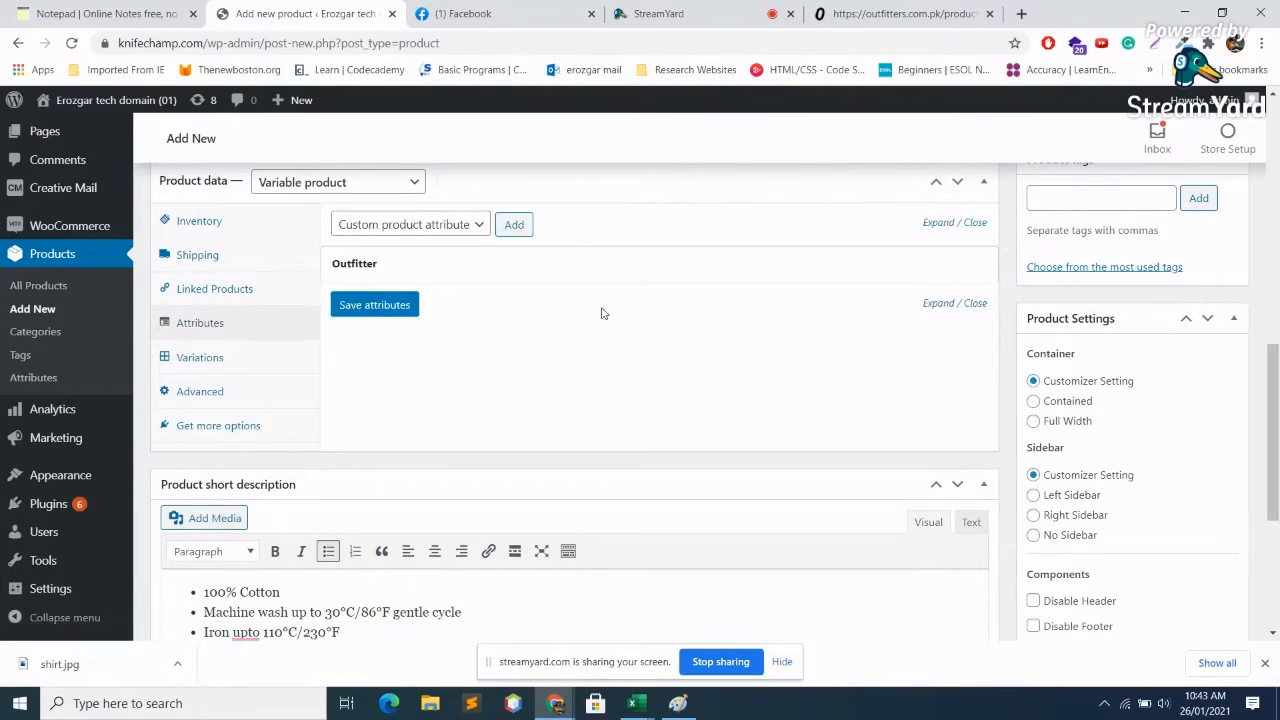
left_click(480, 225)
left_click(480, 225)
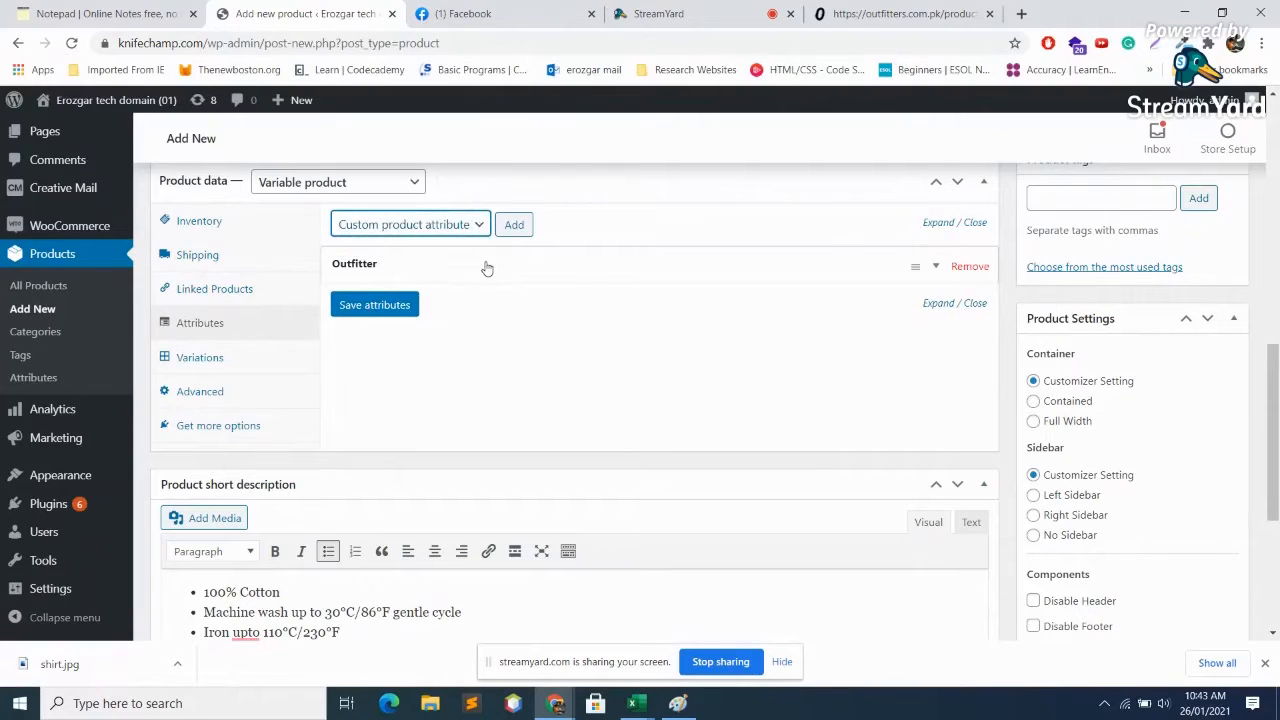
left_click(487, 266)
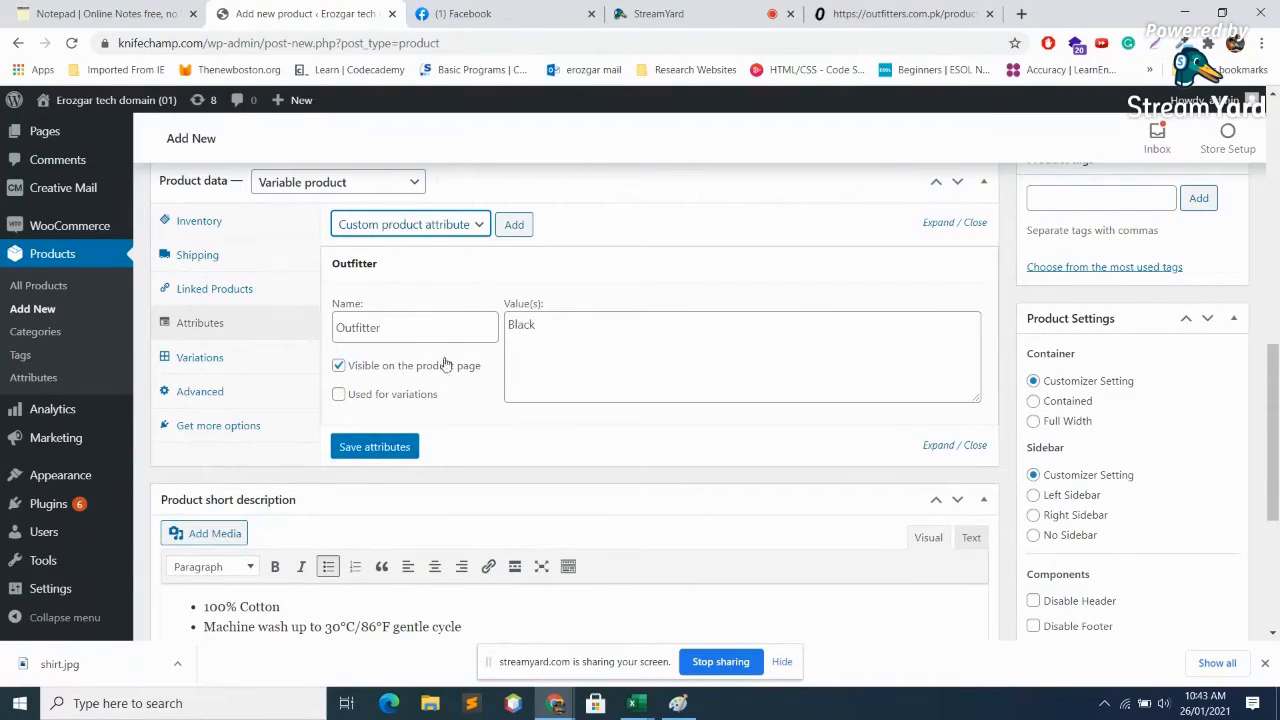
left_click(407, 397)
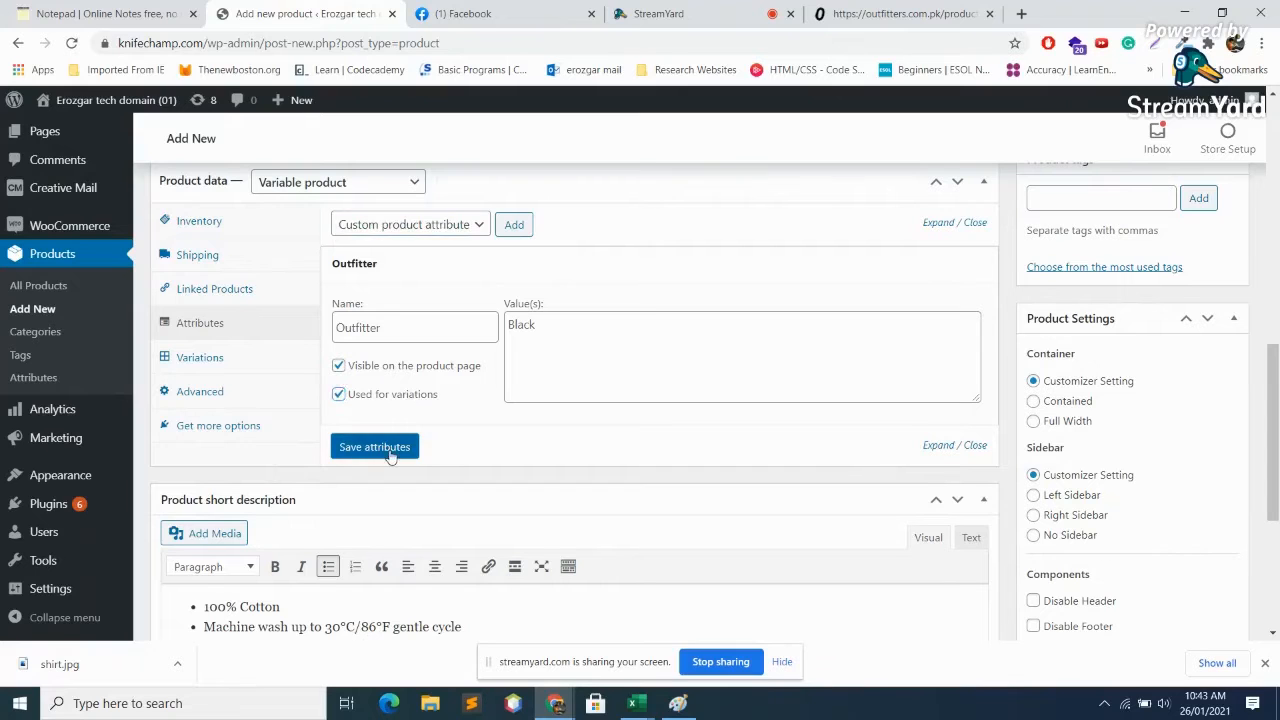
left_click(391, 452)
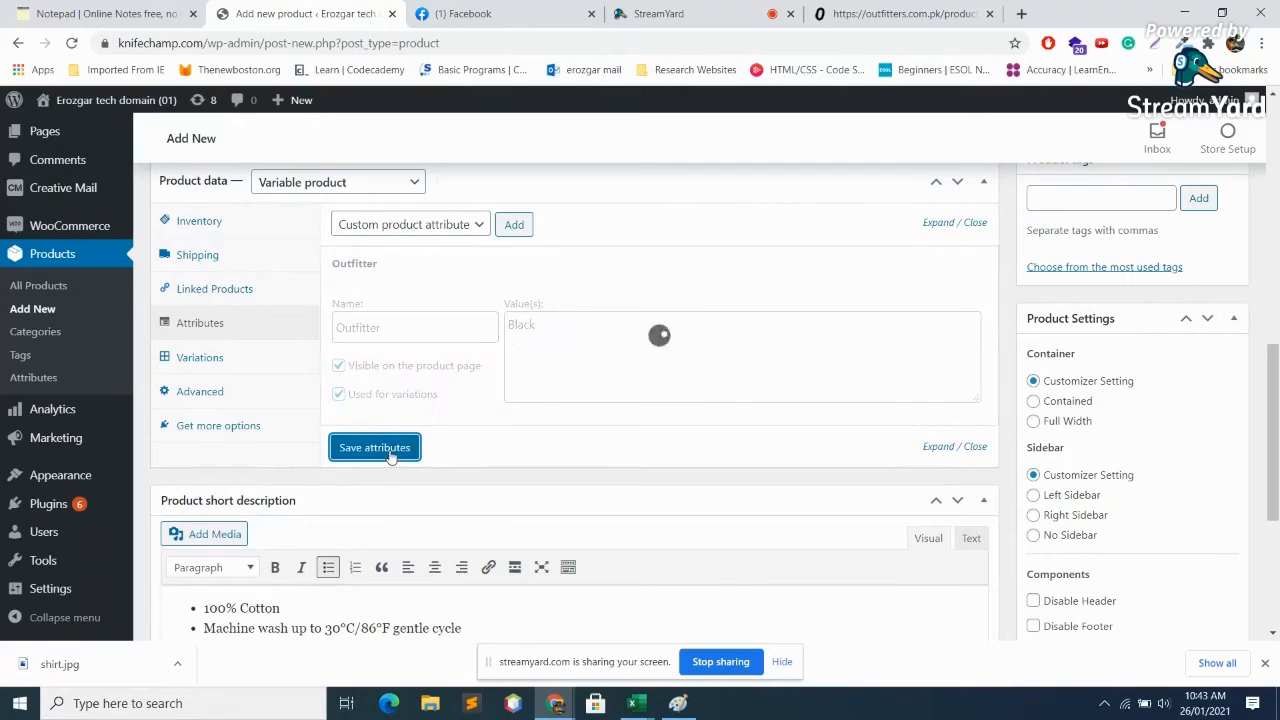
Add a single new variation to the variable product
left_click(210, 362)
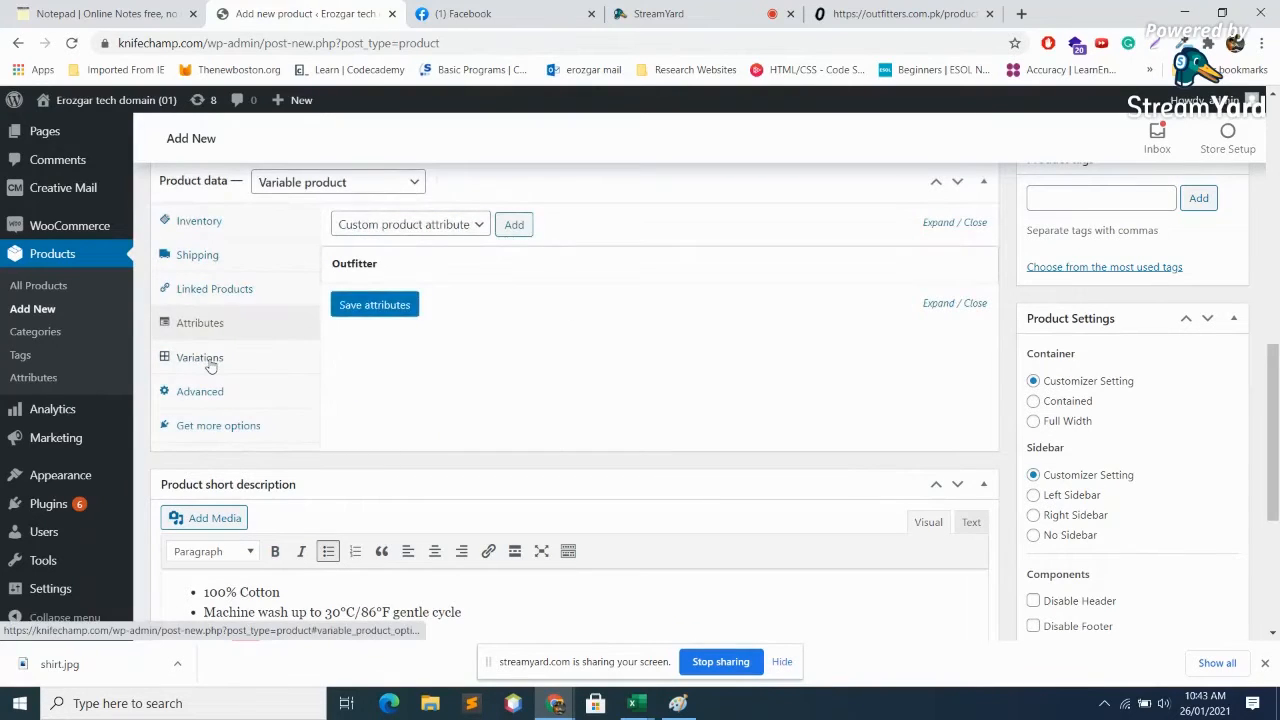
left_click(210, 366)
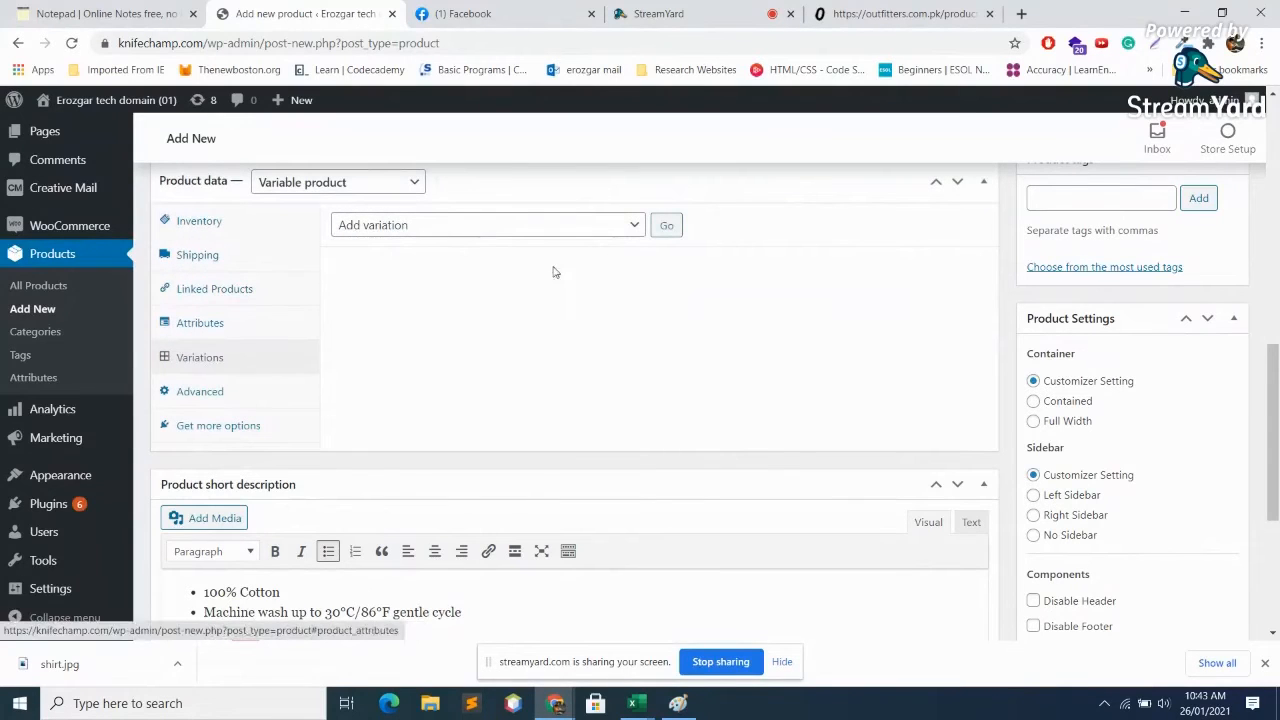
left_click(621, 230)
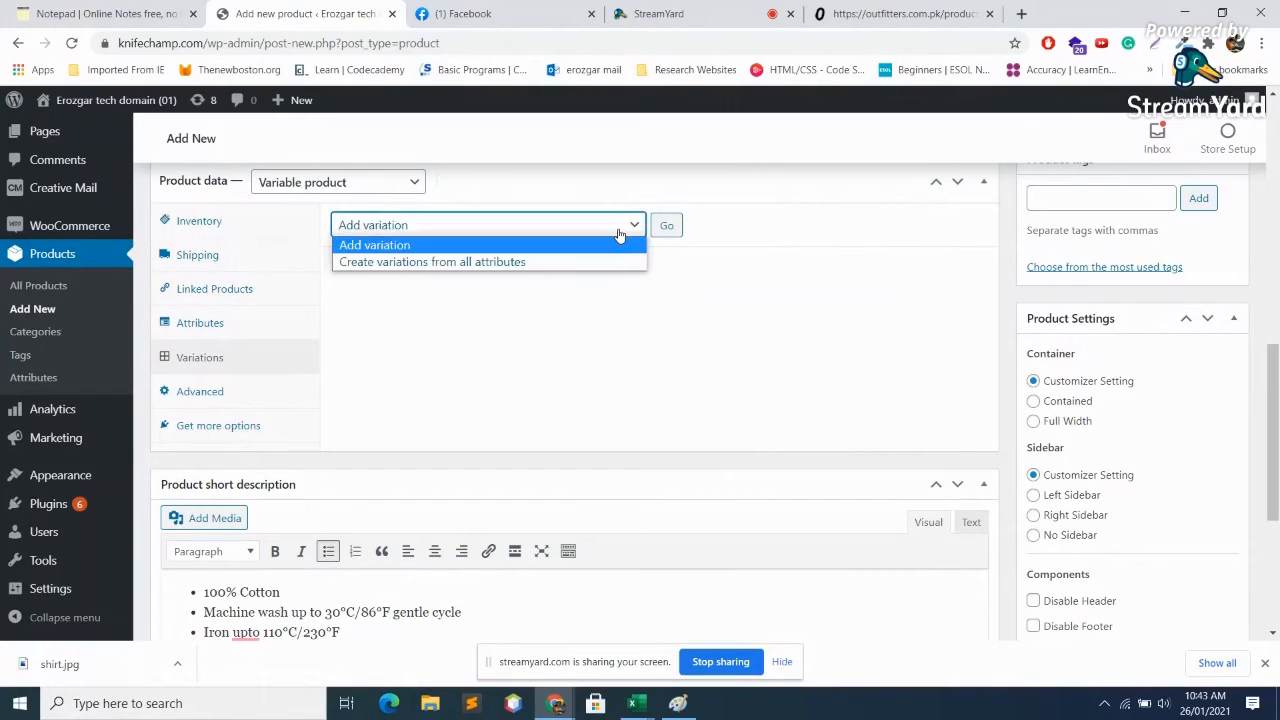
left_click(619, 233)
left_click(619, 233)
left_click(619, 233)
left_click(669, 229)
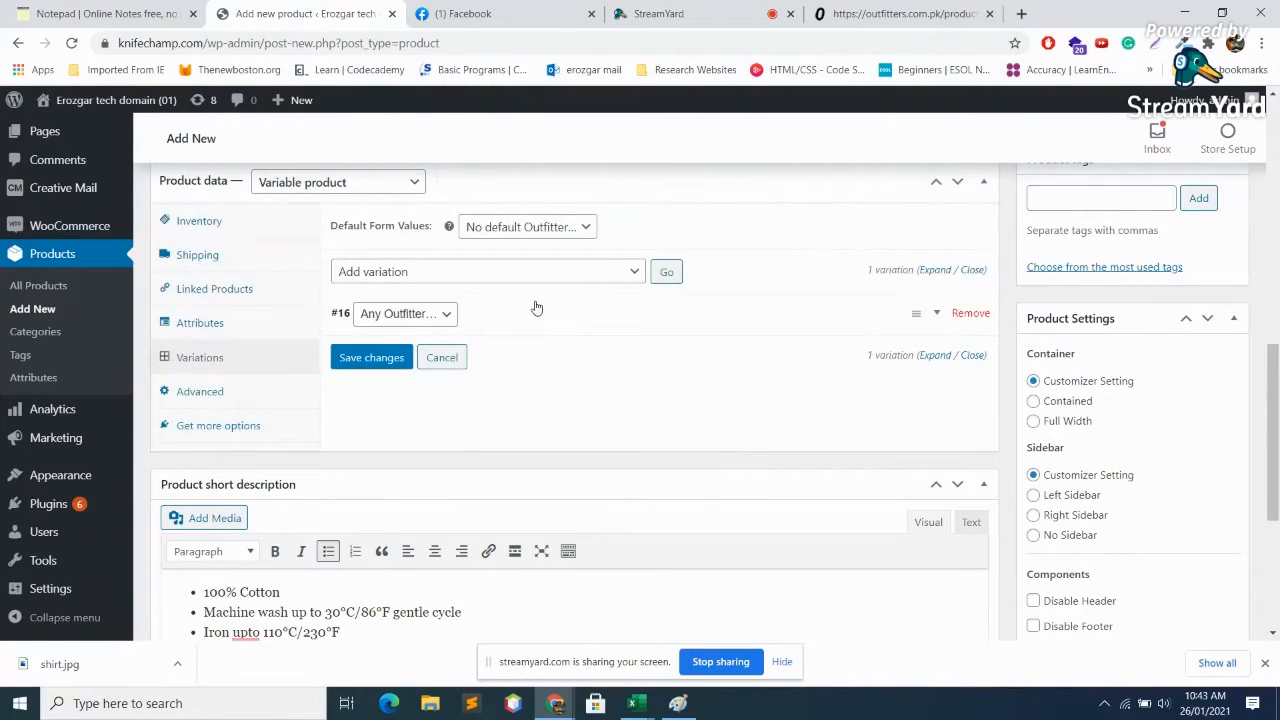
Assign the Outfitter value Black to the new variation and save the changes
left_click(436, 319)
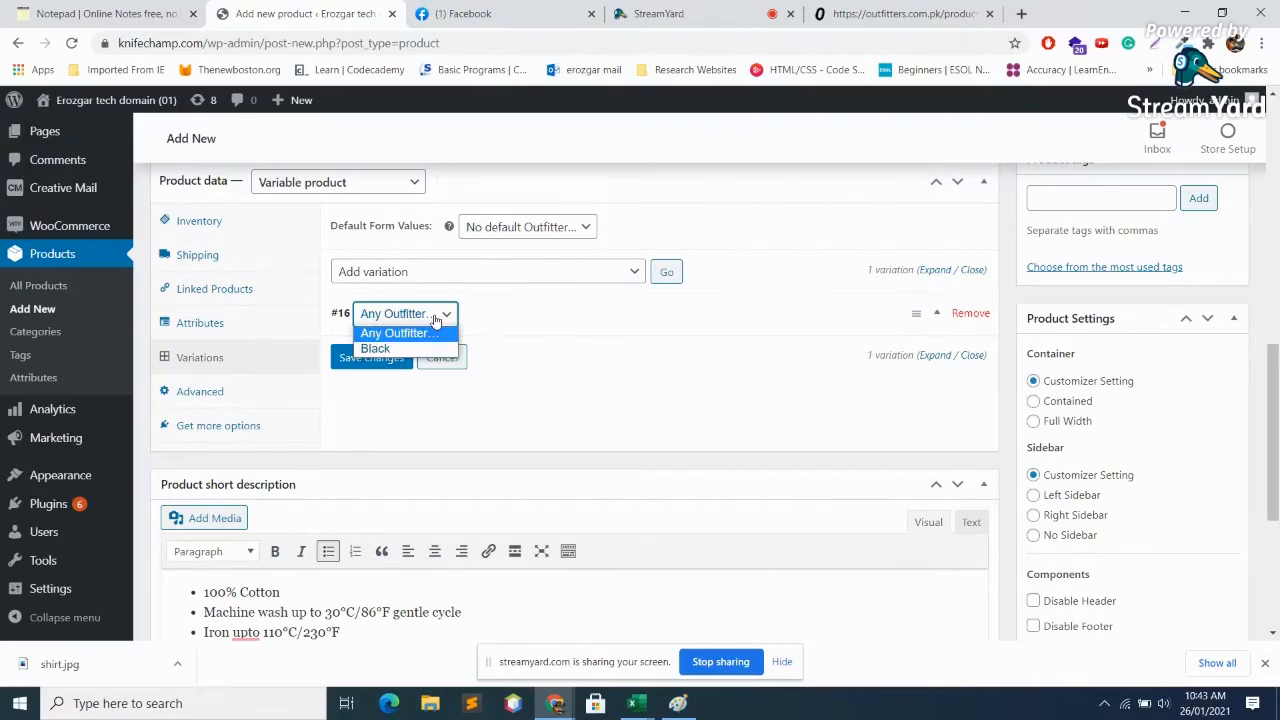
left_click(436, 319)
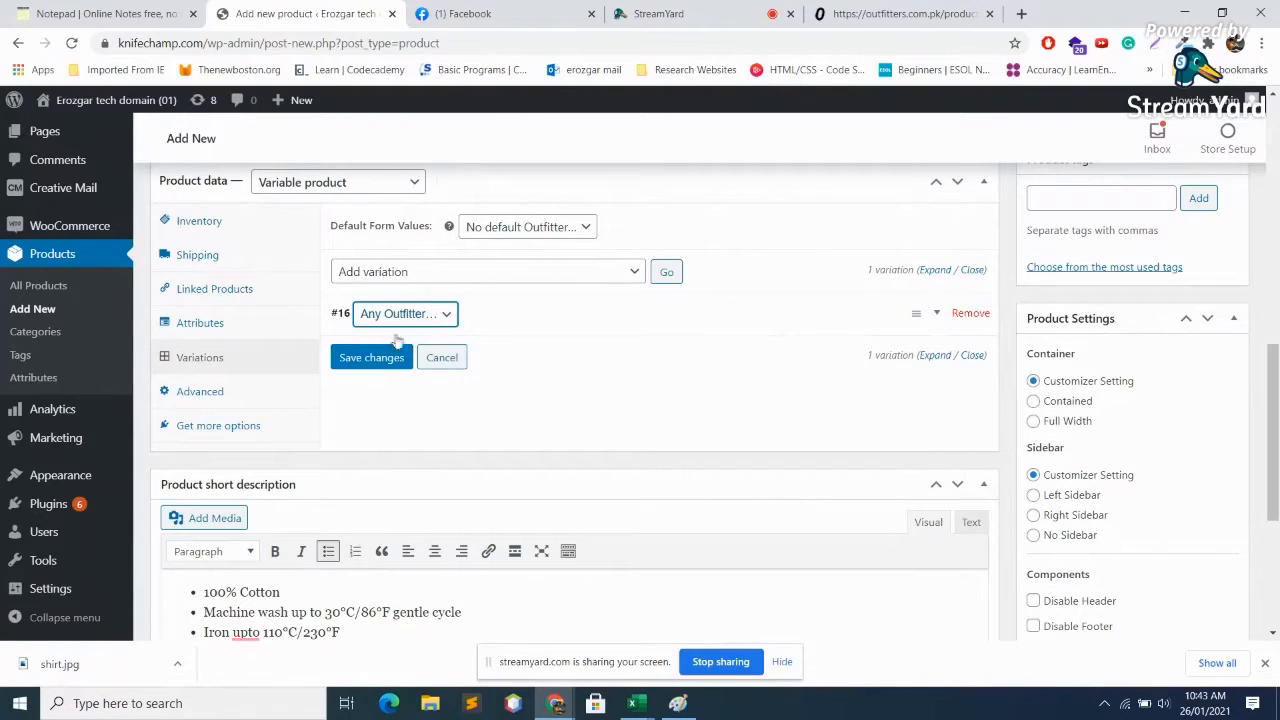
left_click(427, 316)
left_click(376, 348)
left_click(389, 361)
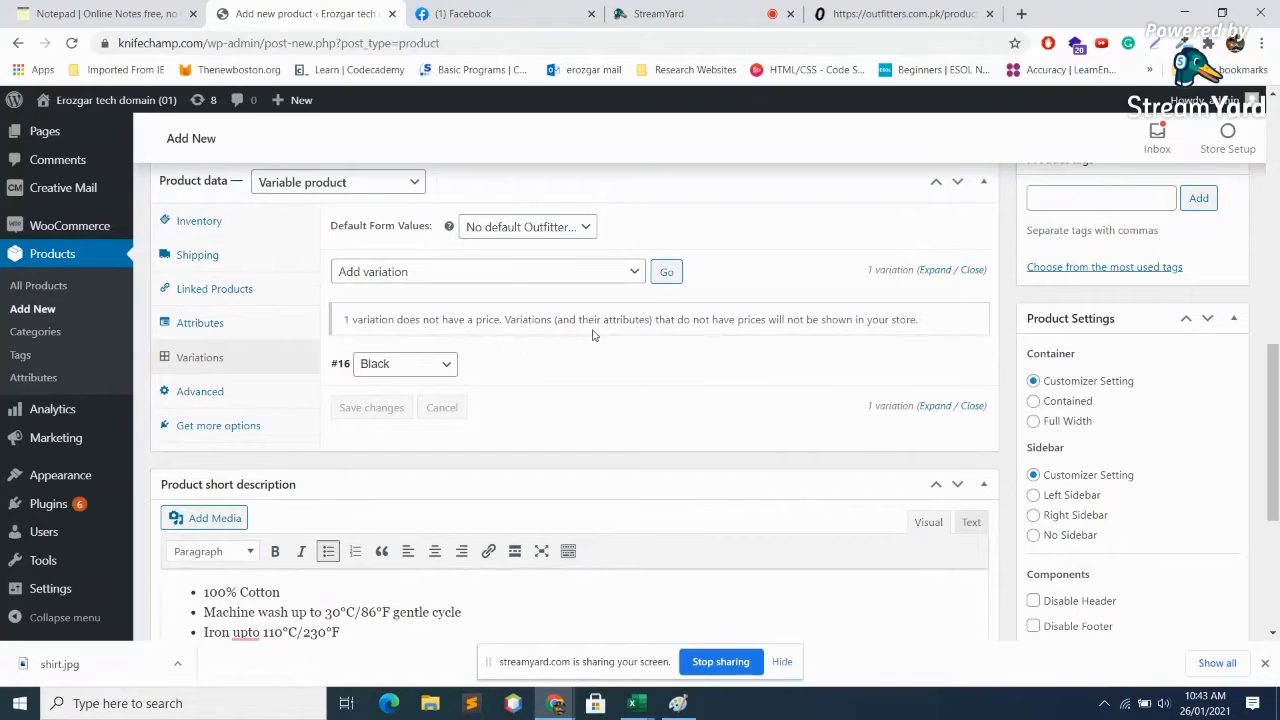
Set the default form value for the product's variations to Black
left_click(584, 230)
left_click(584, 228)
left_click(584, 228)
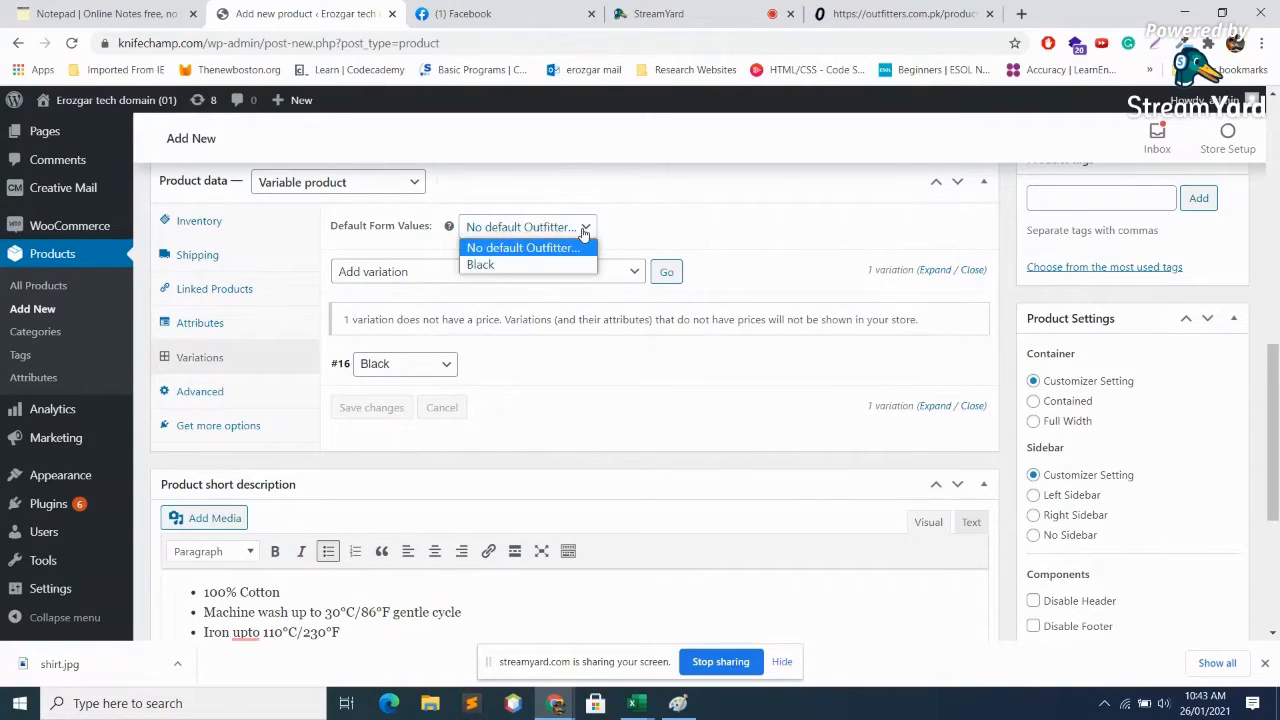
left_click(548, 264)
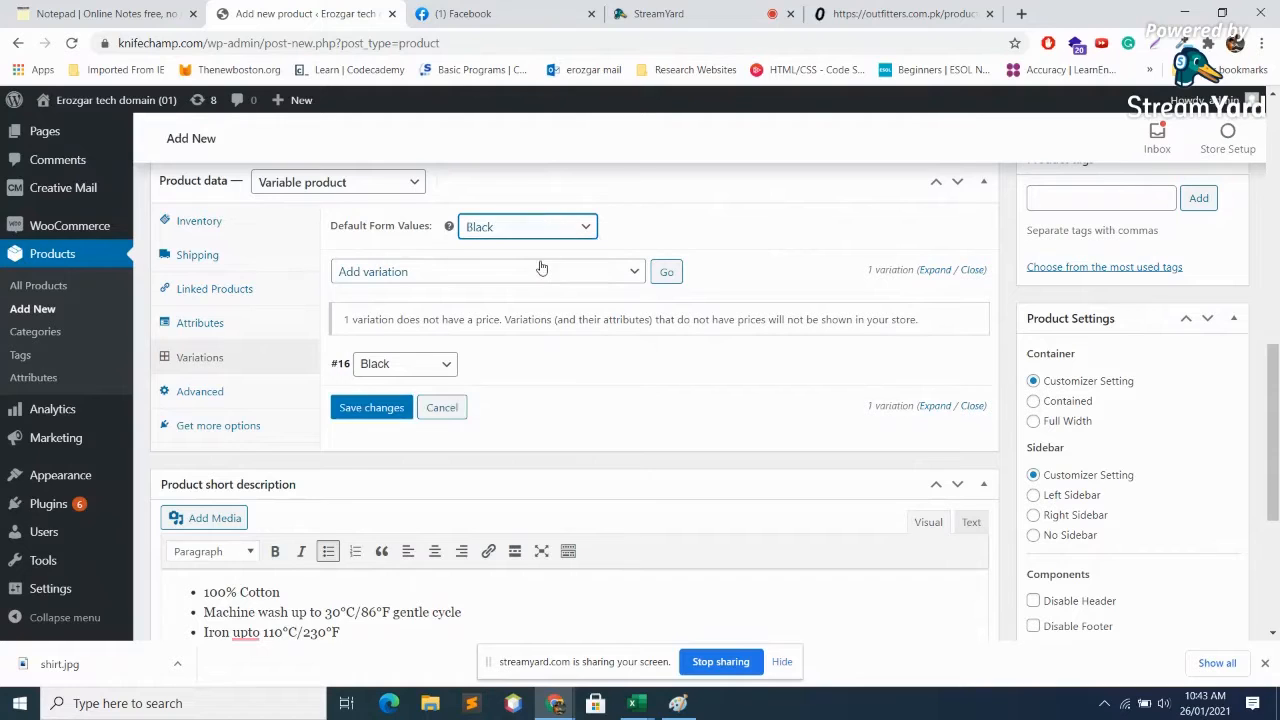
left_click(590, 273)
left_click(587, 276)
left_click(581, 227)
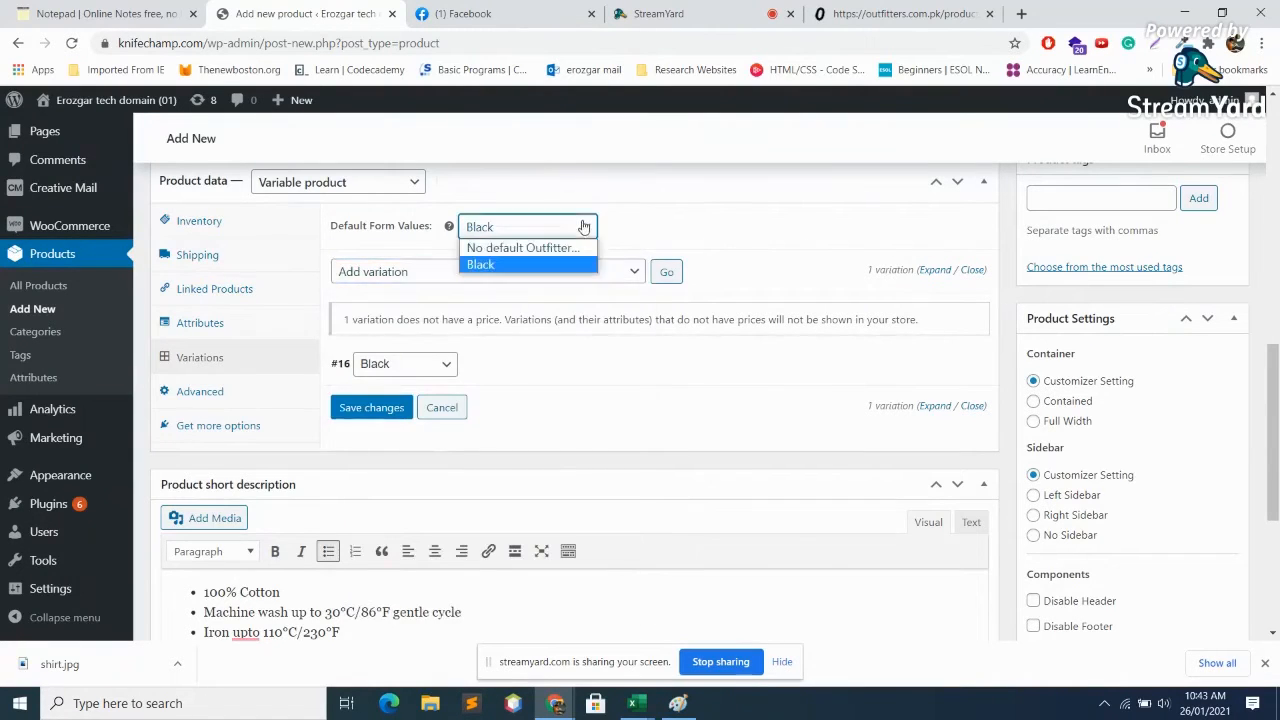
Reset the variations' default form value to no default Outfitter
left_click(538, 249)
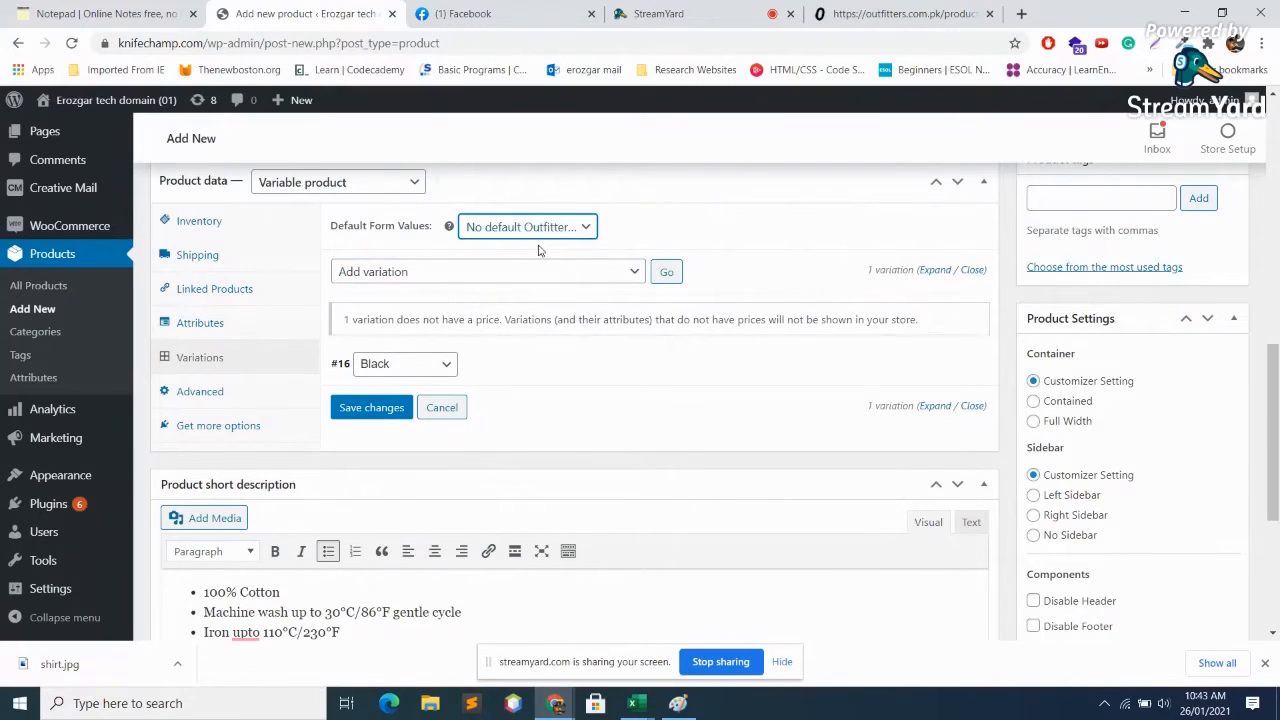
left_click(469, 276)
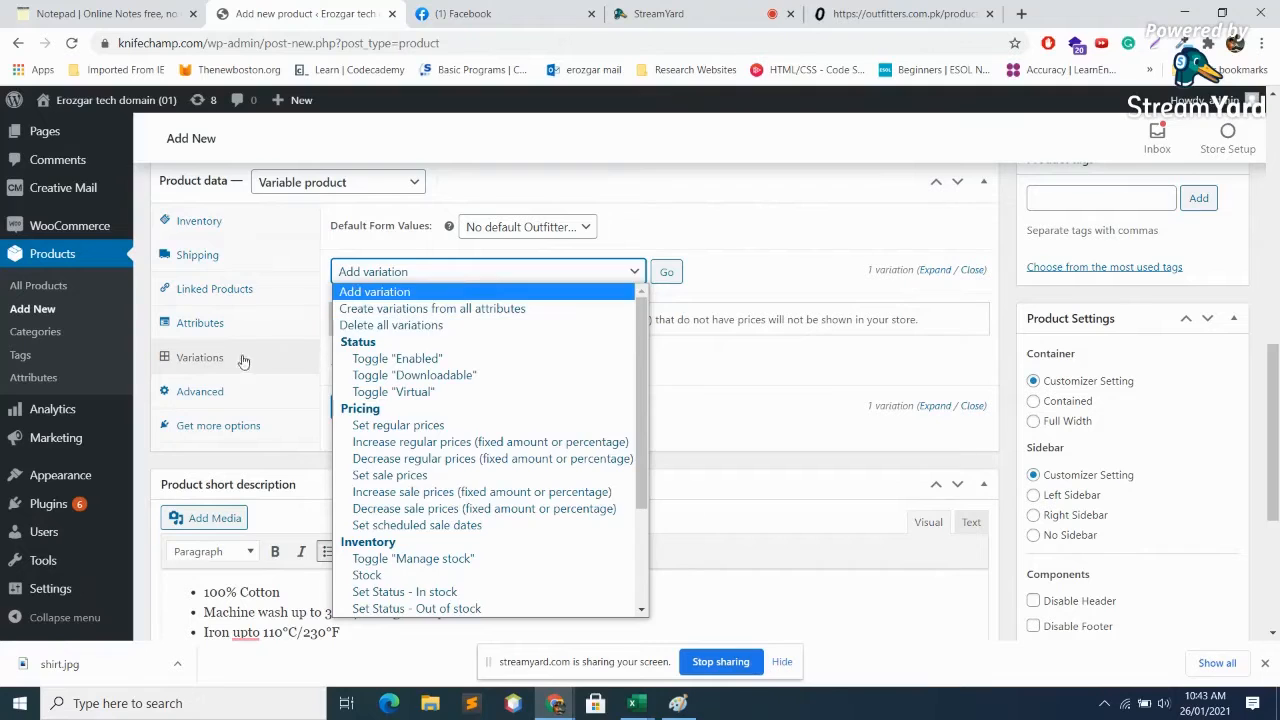
Add the purchase note "Buy this and don't regret" to the product's advanced settings
left_click(220, 390)
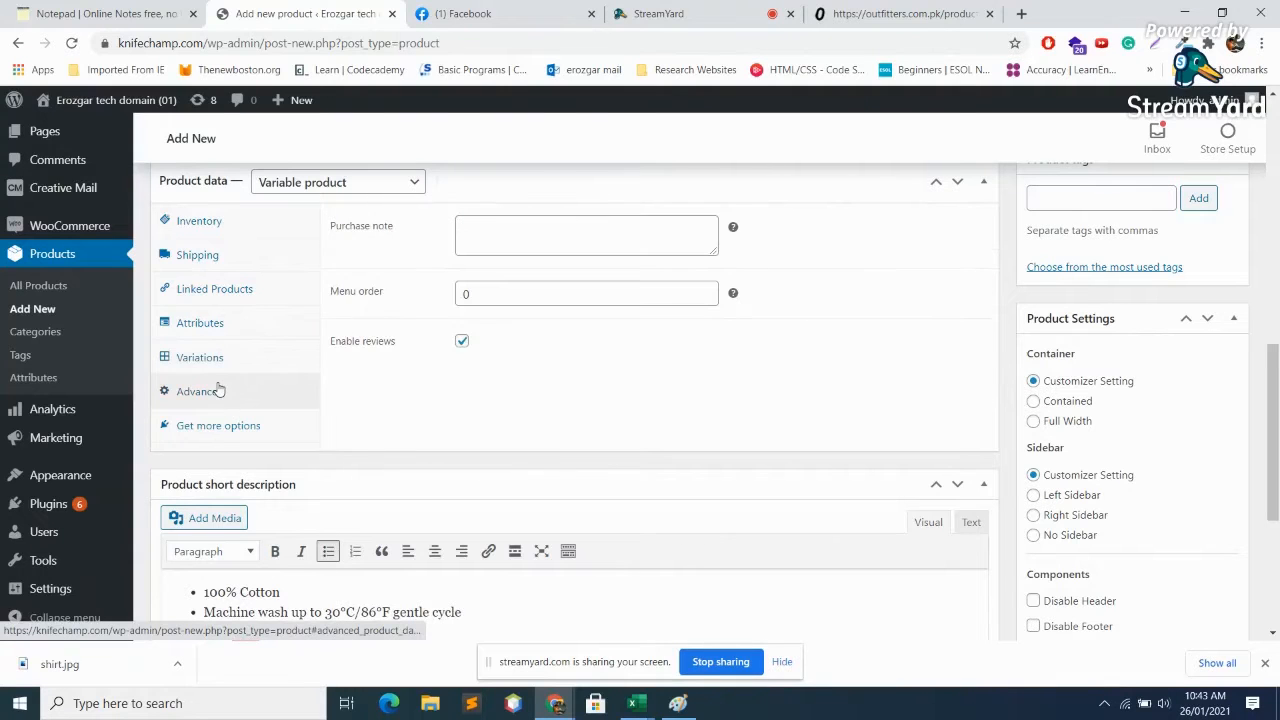
left_click(523, 229)
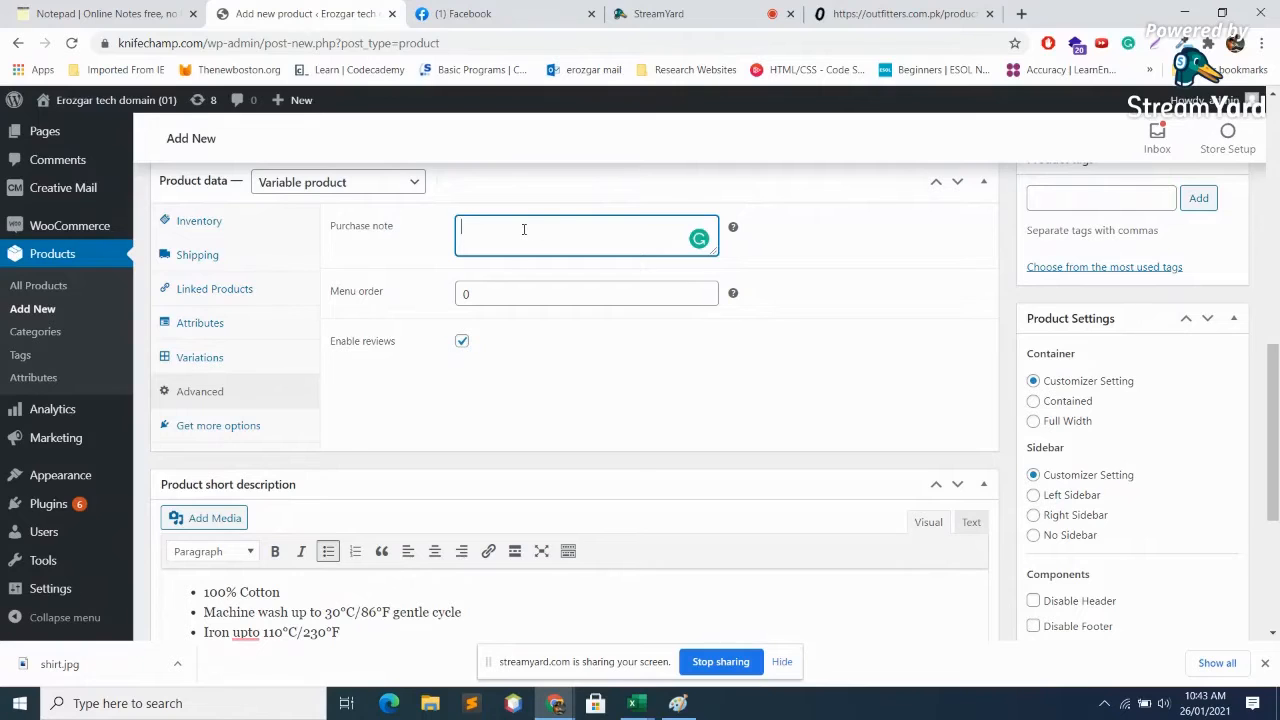
type("Buy this and dont regret")
mouse_move(540, 228)
left_click(545, 254)
left_click(613, 398)
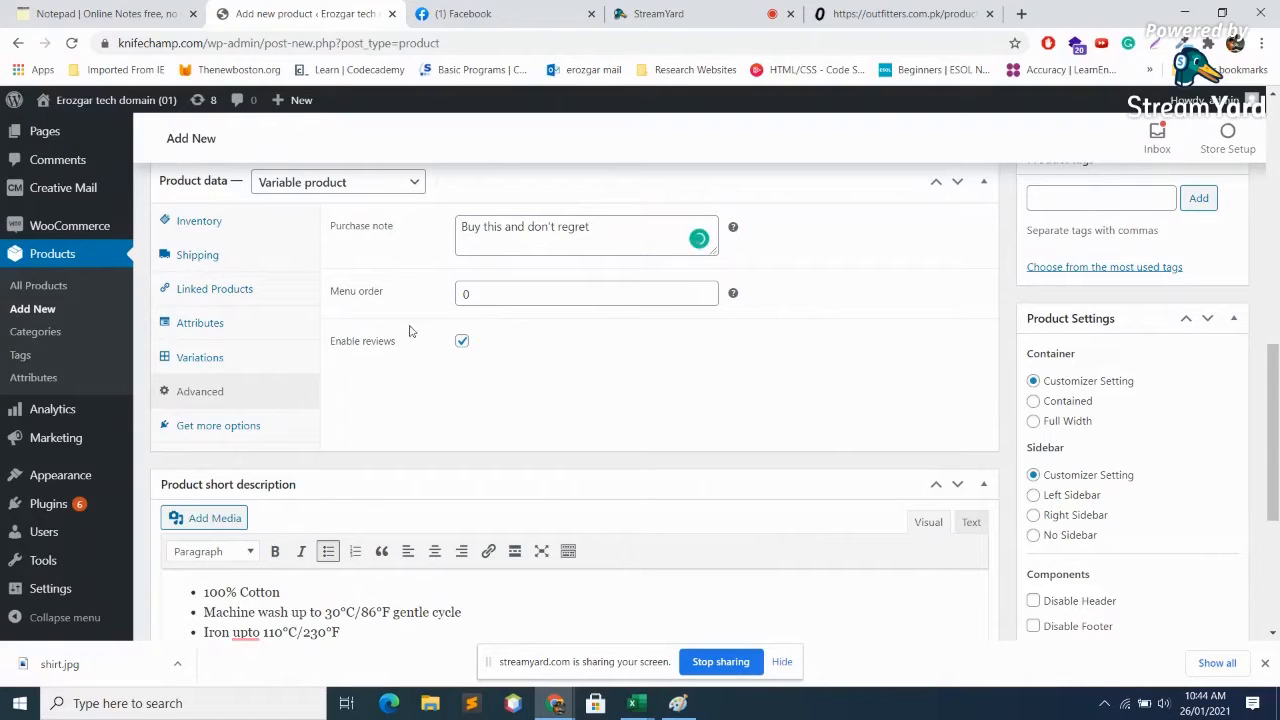
left_click(240, 427)
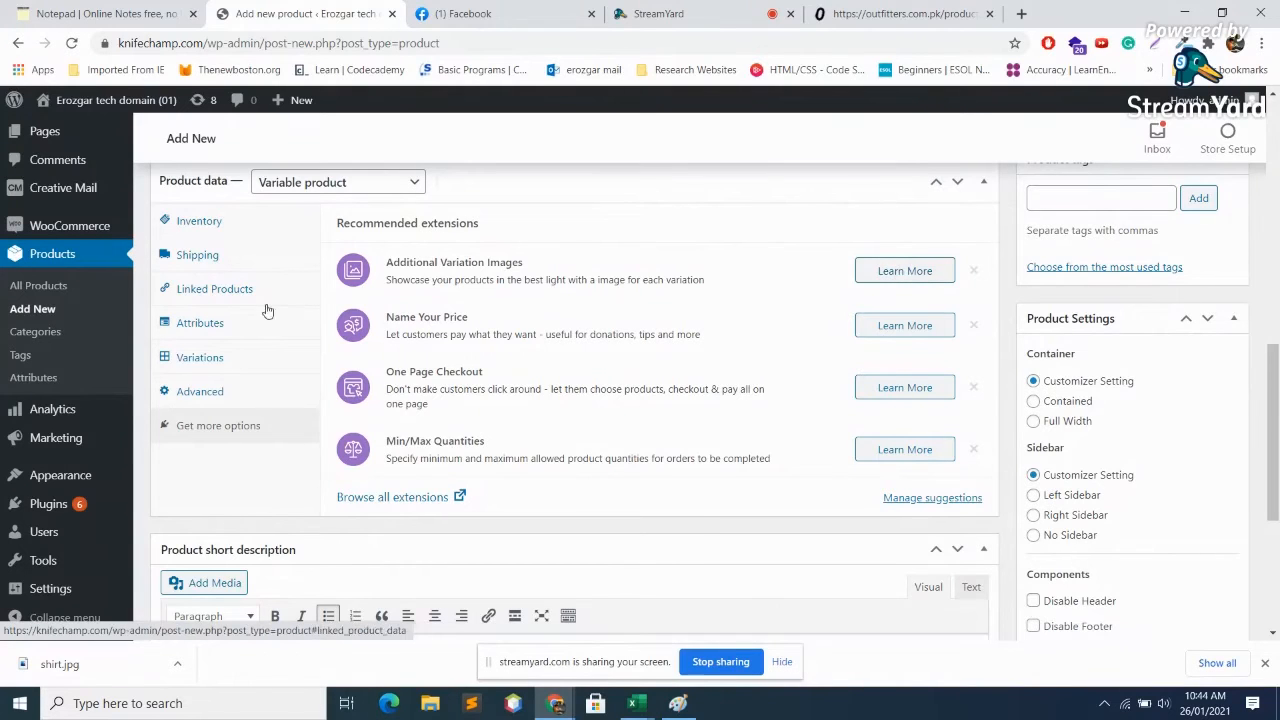
left_click(197, 254)
Set the product's SKU to s12 in its inventory settings
left_click(208, 223)
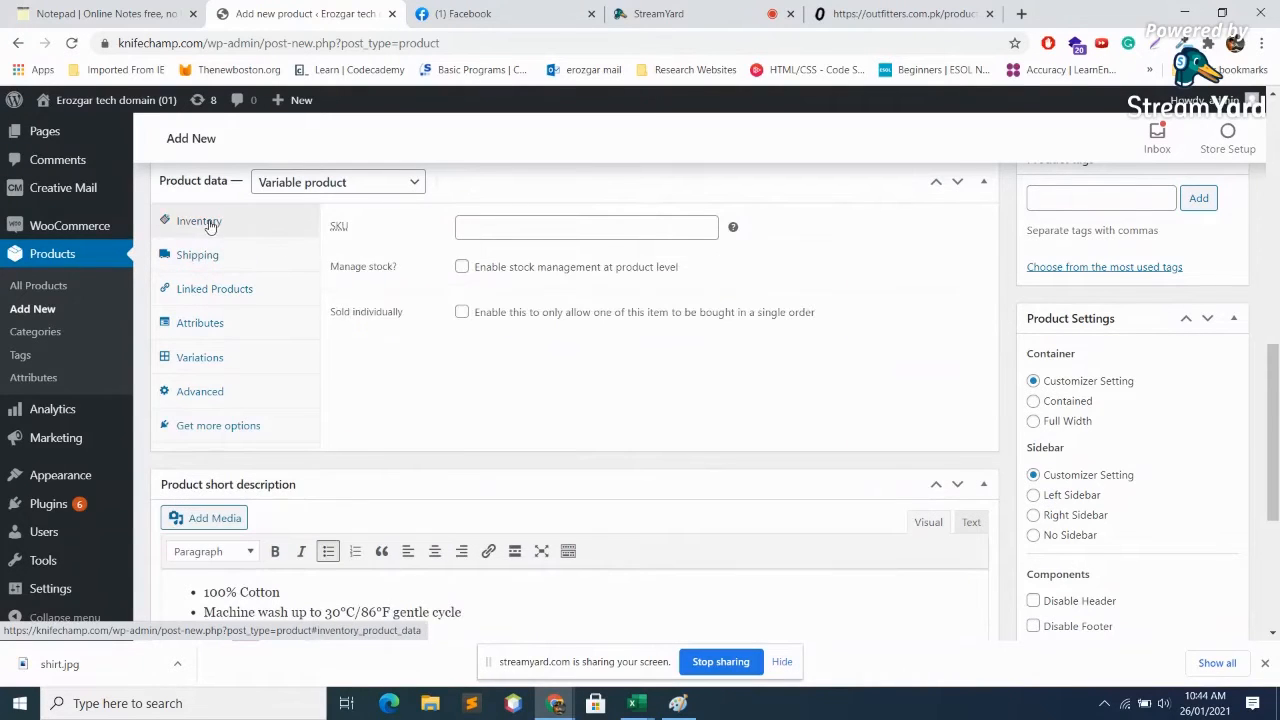
left_click(591, 224)
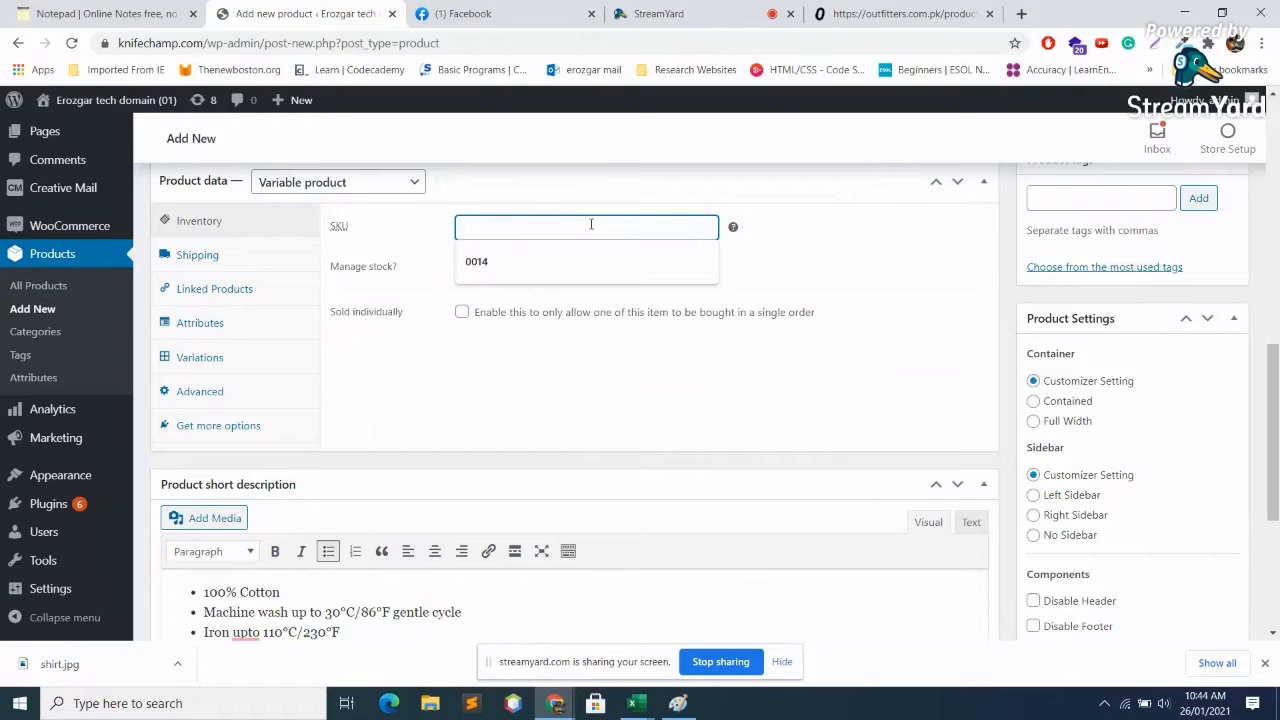
left_click(726, 9)
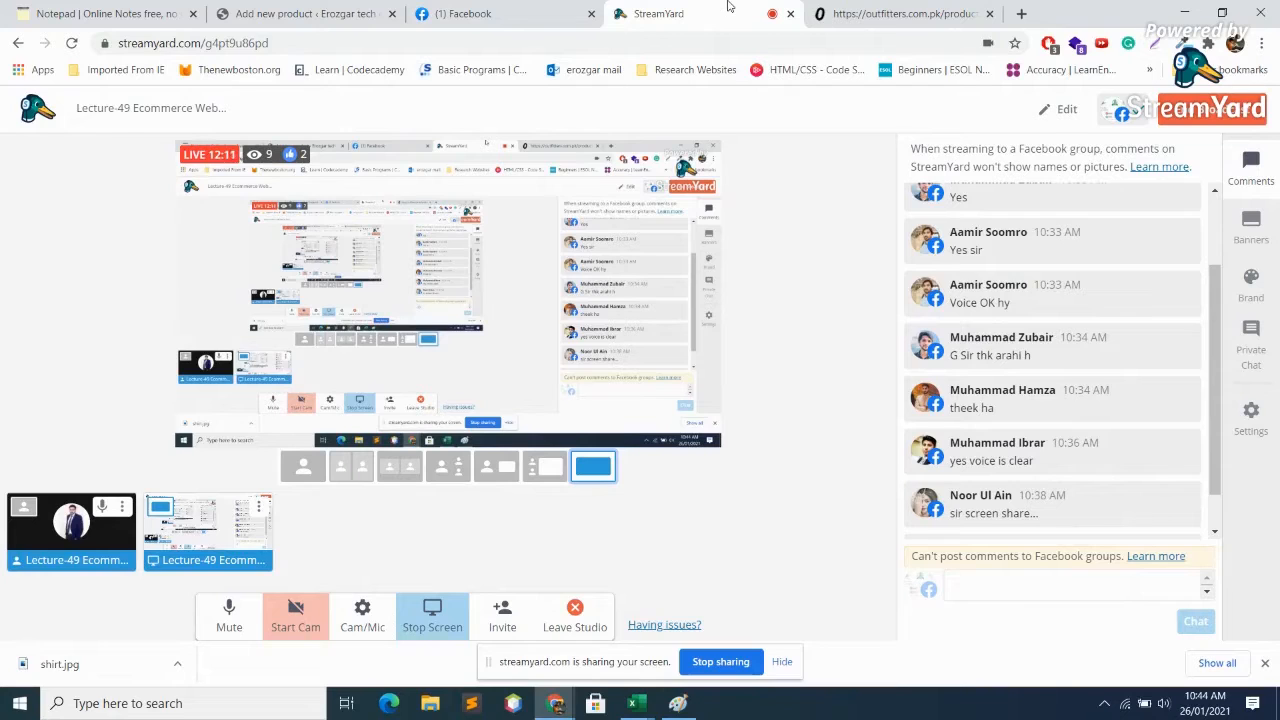
left_click(926, 13)
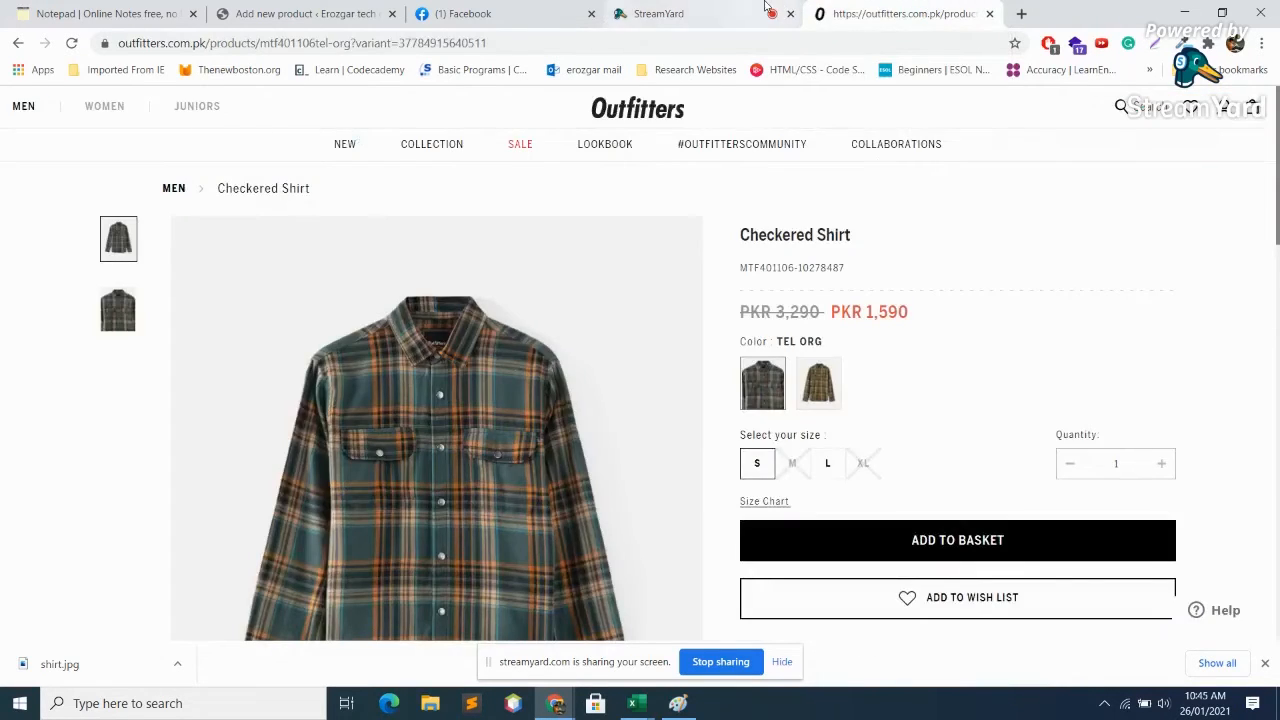
left_click(690, 13)
left_click(388, 9)
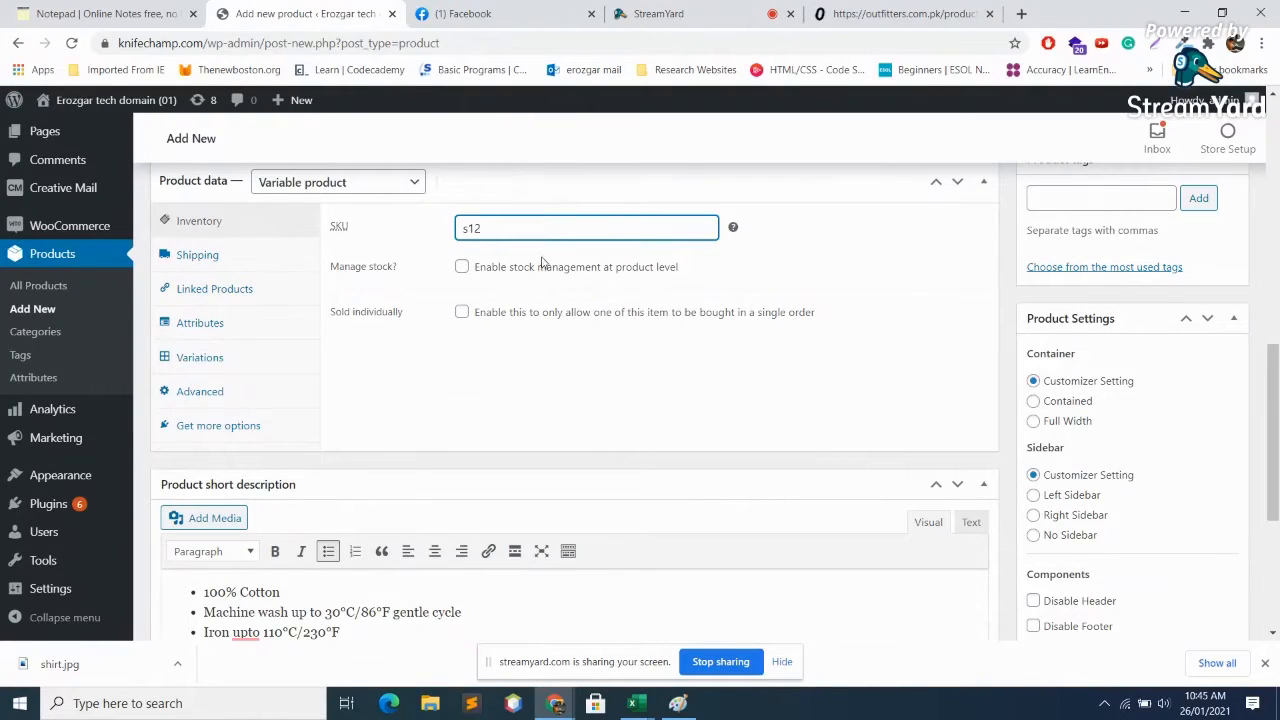
type("s12")
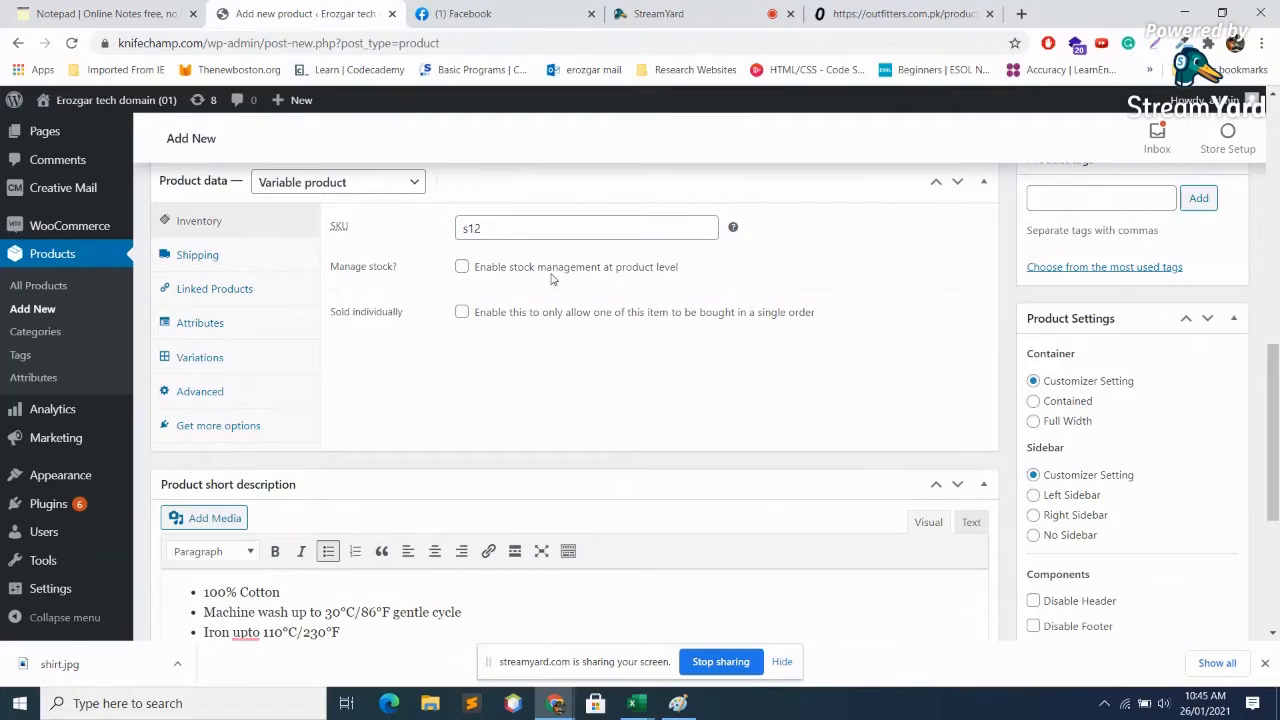
Enable stock management at product level with a stock quantity of 15, keeping backorders set to Do not allow
left_click(462, 267)
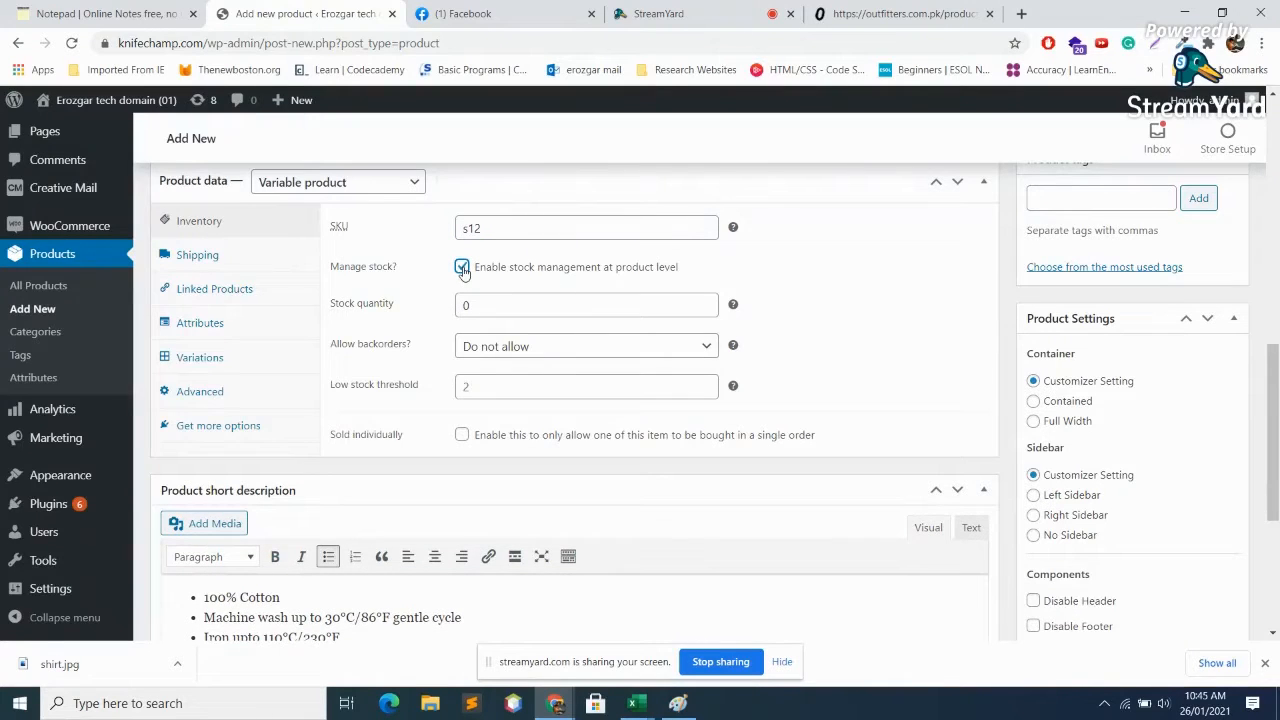
left_click(563, 313)
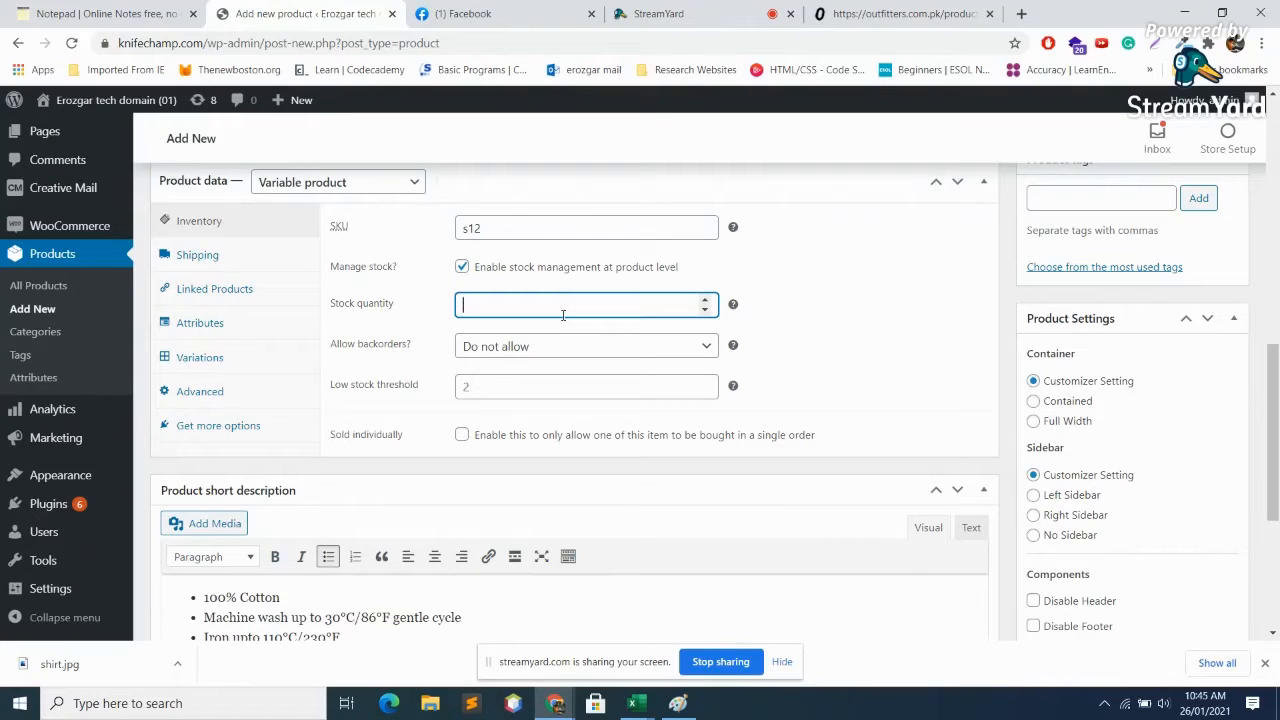
left_click(605, 347)
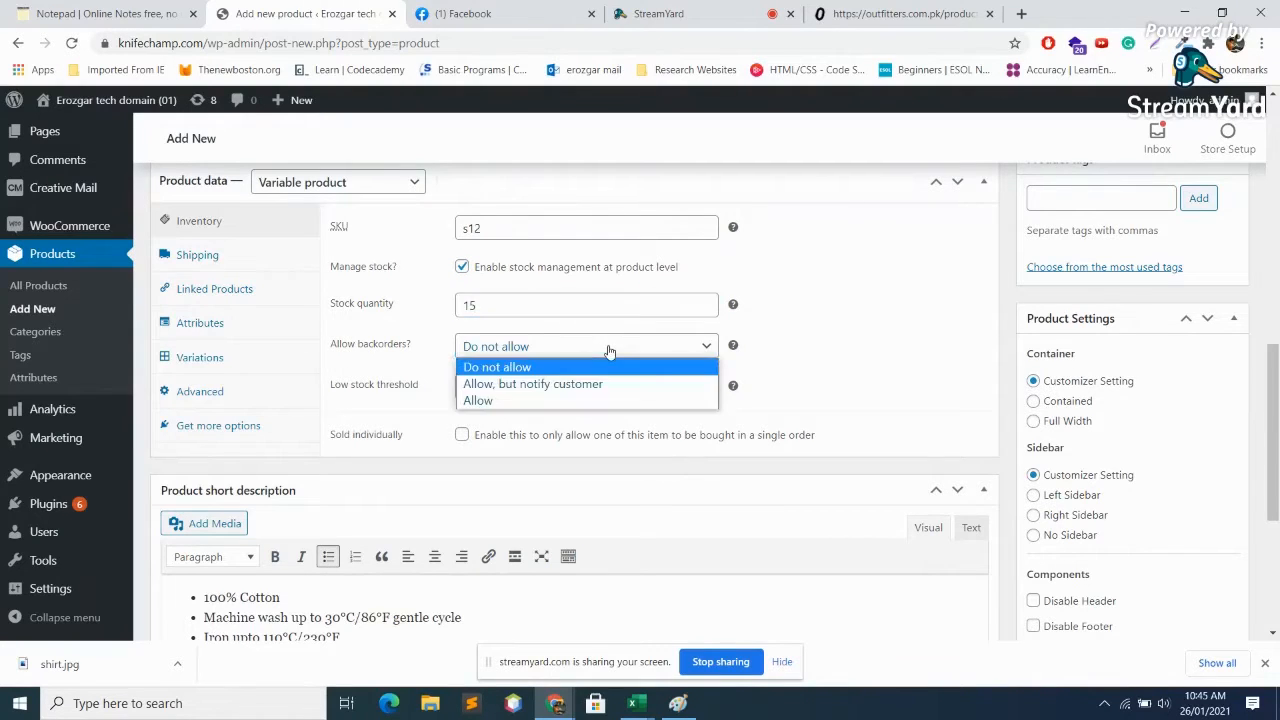
left_click(608, 350)
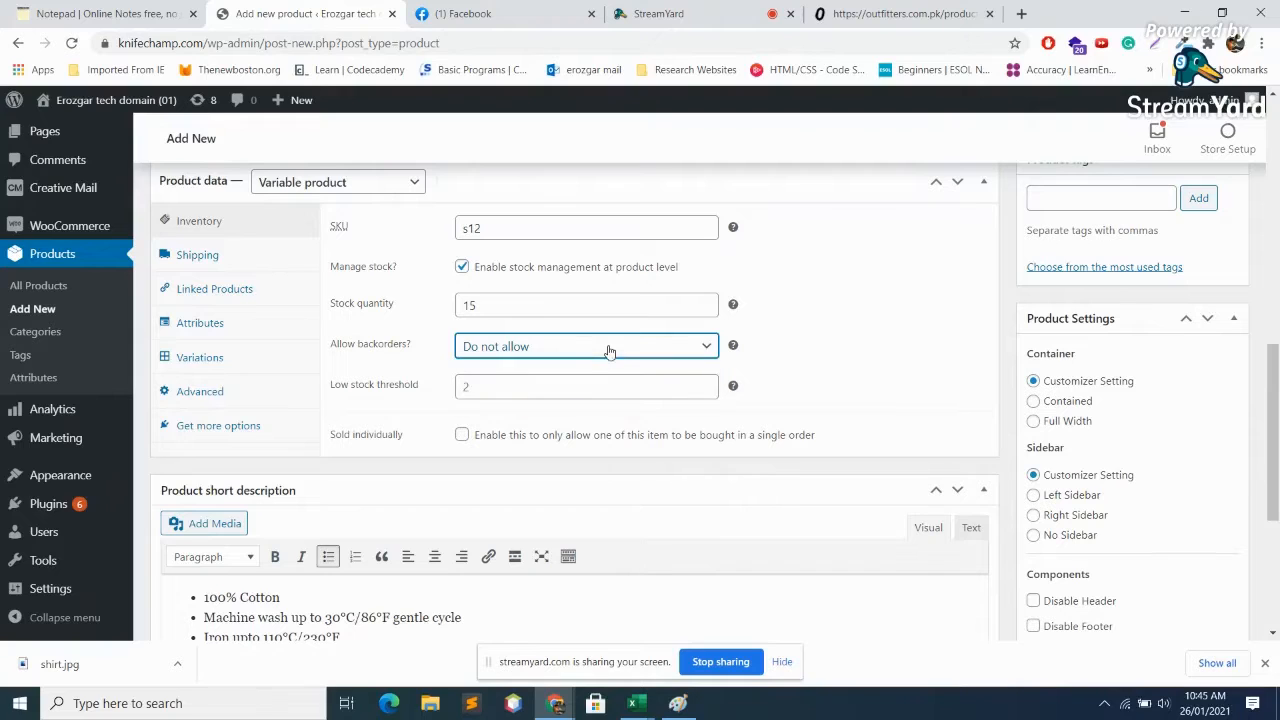
left_click(567, 391)
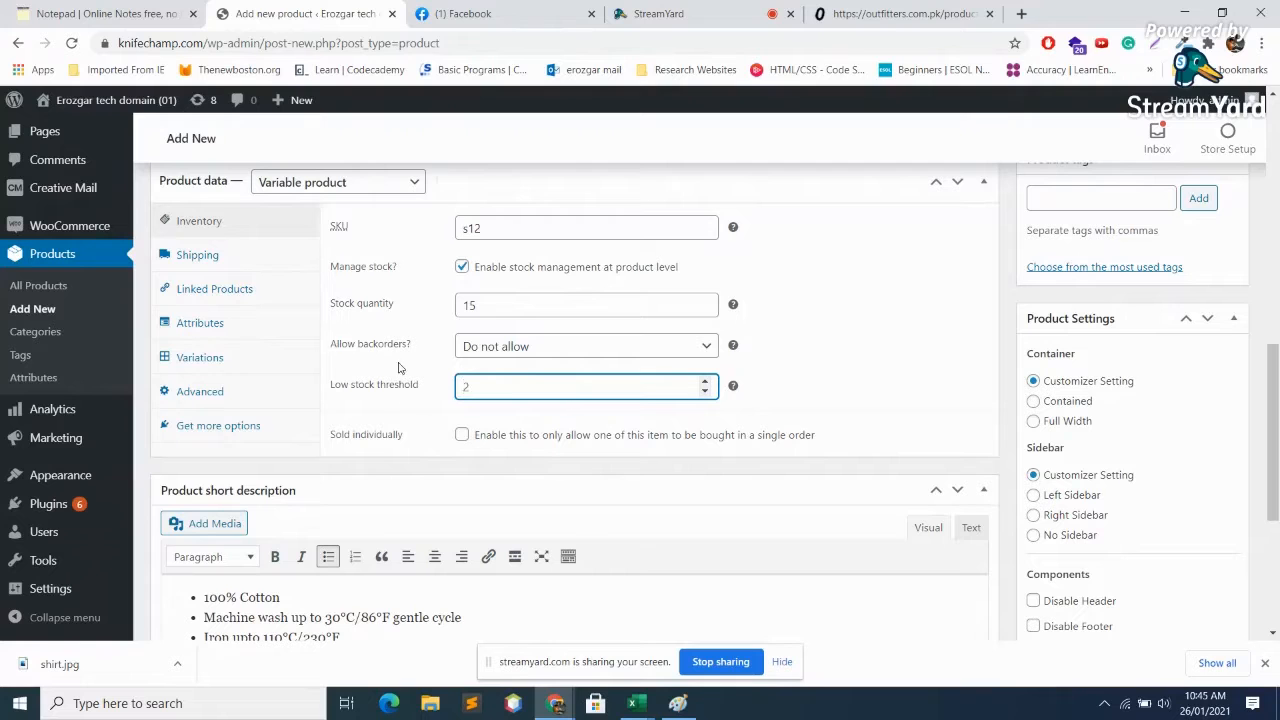
left_click(813, 334)
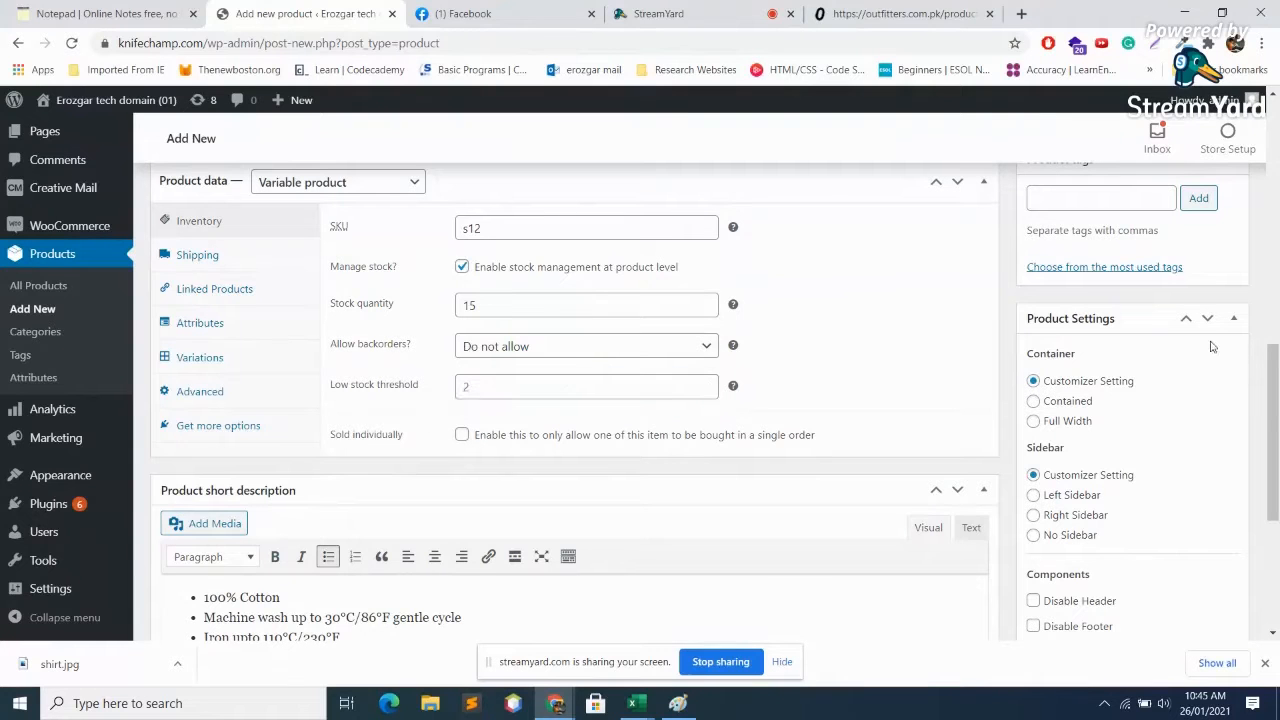
Publish the Outfitter Shirt product
scroll(1212, 346, "up", 10)
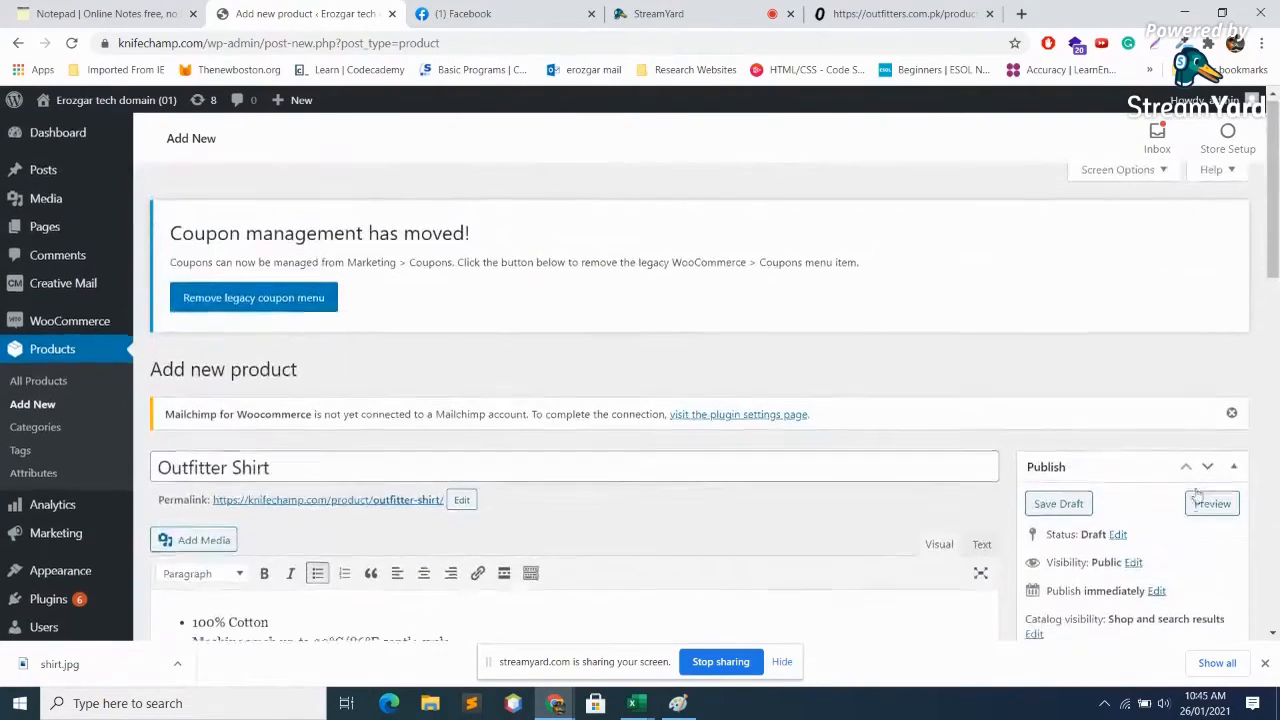
scroll(1194, 503, "down", 2)
left_click(1213, 520)
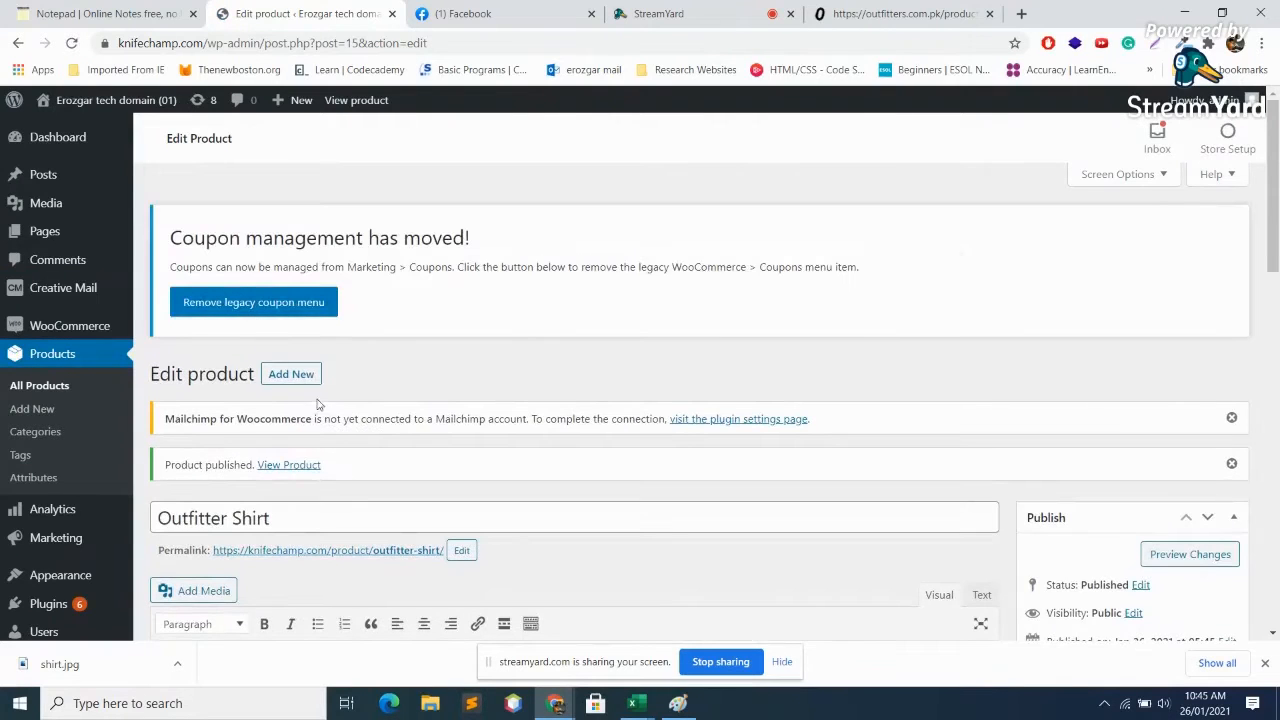
View the published Outfitter Shirt page in the store and return to editing the product
left_click(289, 465)
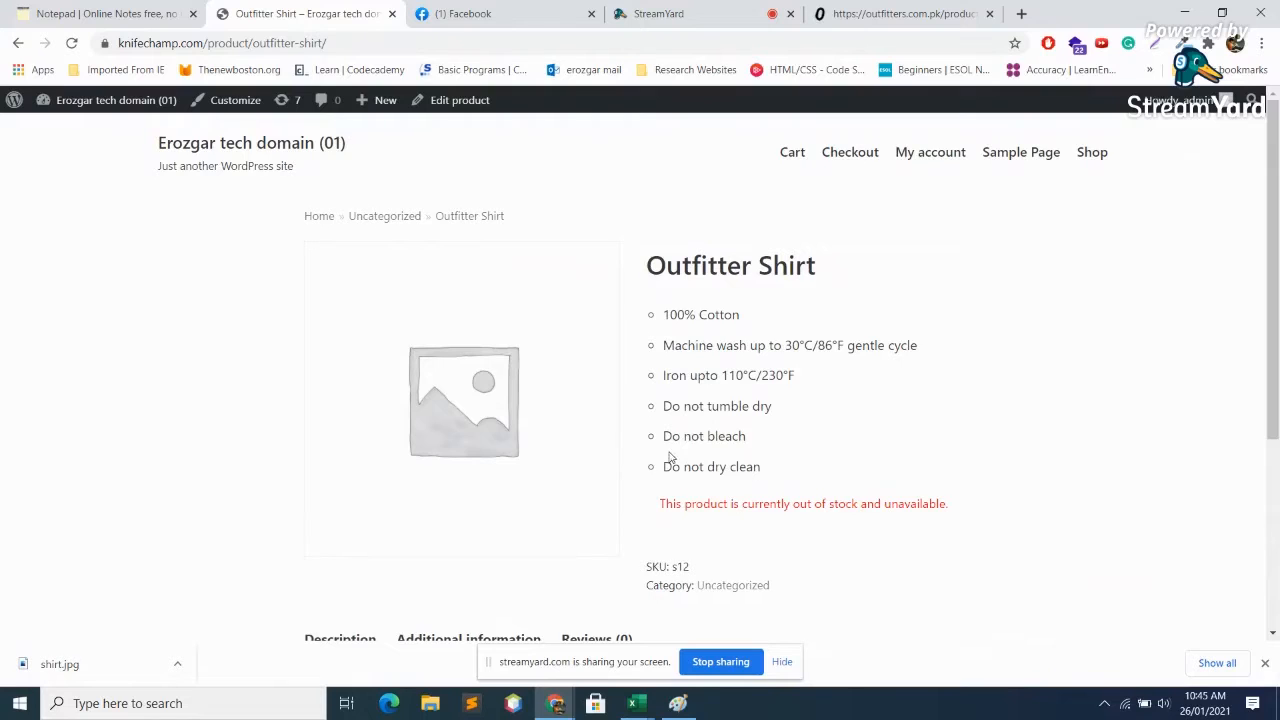
scroll(670, 458, "down", 3)
scroll(671, 452, "up", 3)
left_click(14, 45)
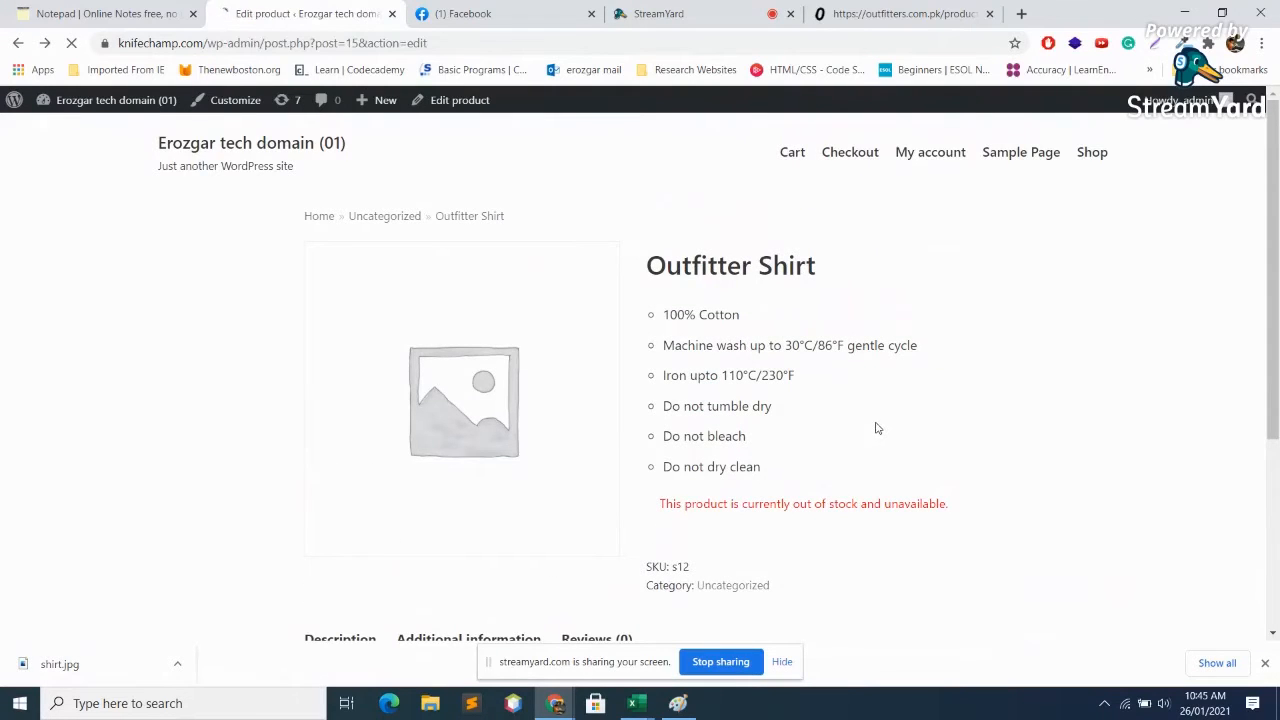
Upload shirt.jpg from the computer and set it as the product image
scroll(972, 466, "down", 5)
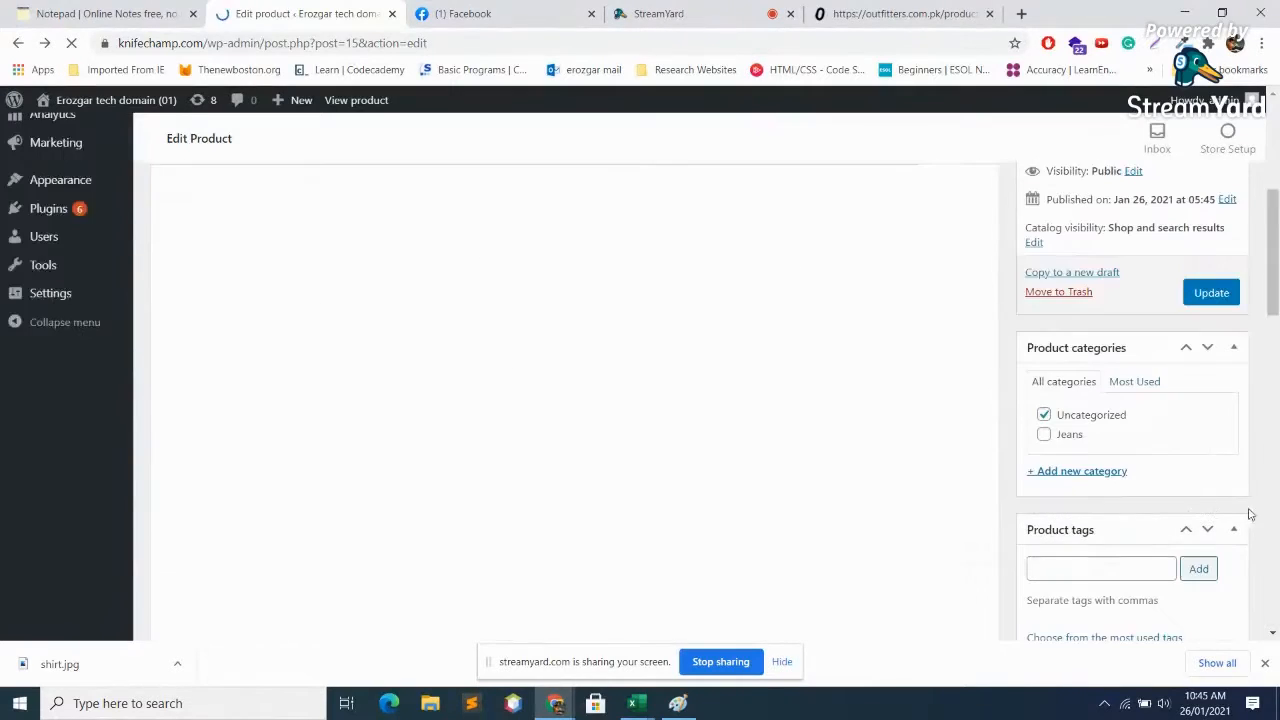
scroll(1086, 514, "down", 10)
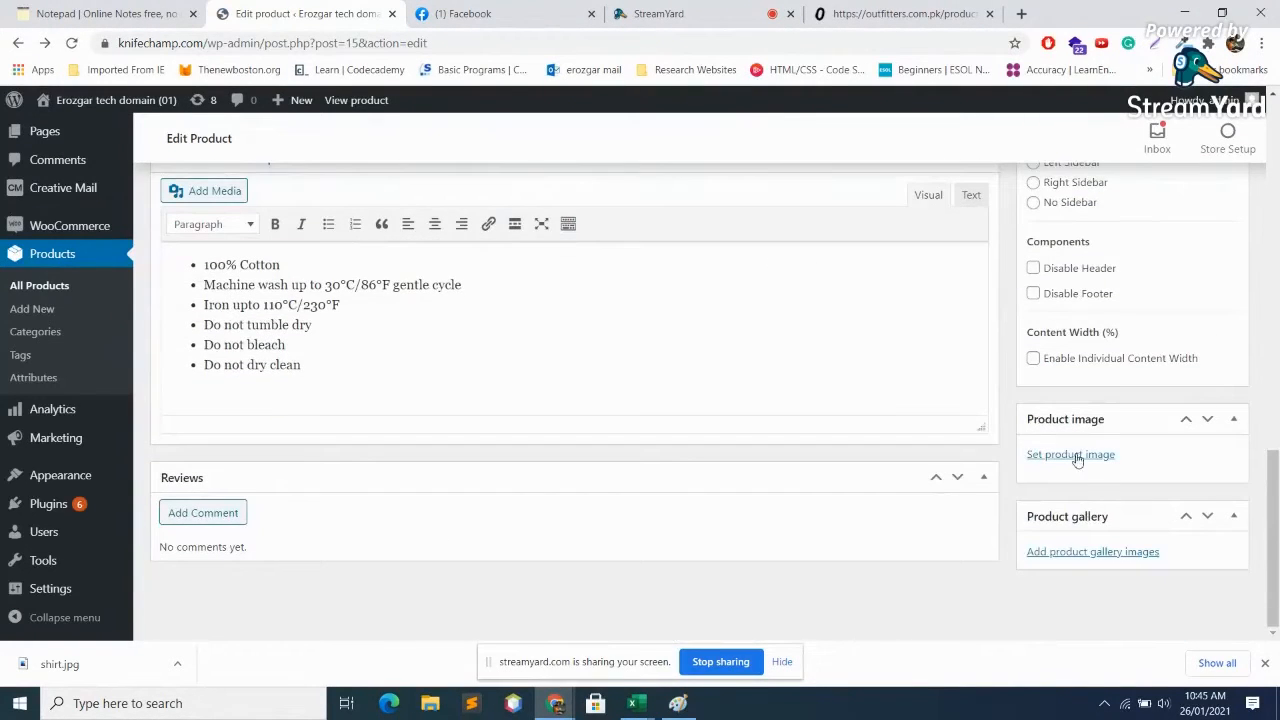
left_click(1072, 455)
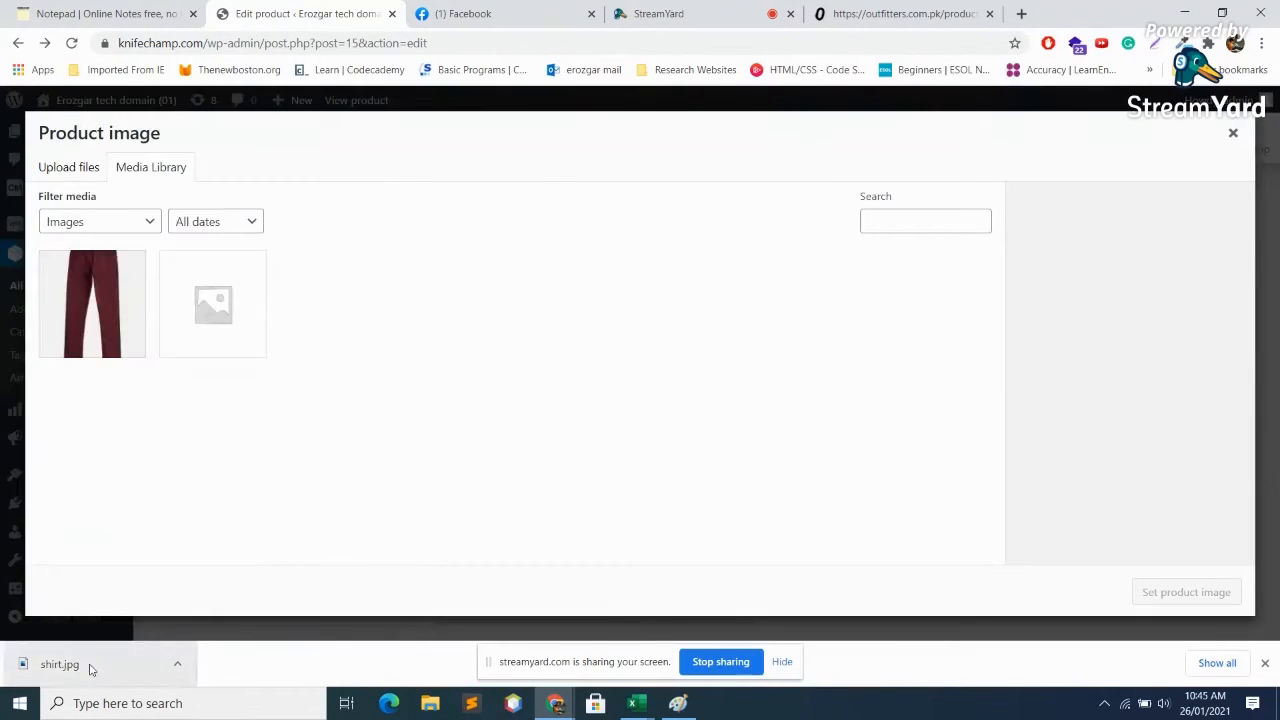
left_click(90, 669)
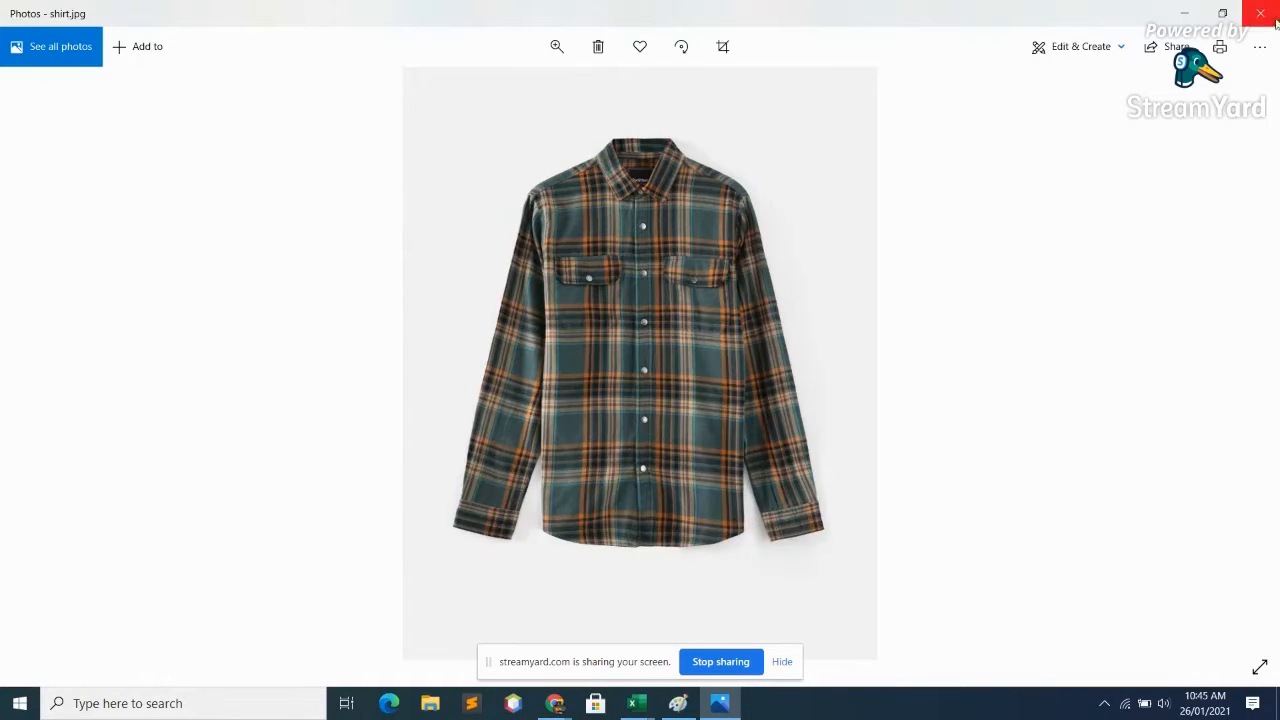
left_click(1276, 15)
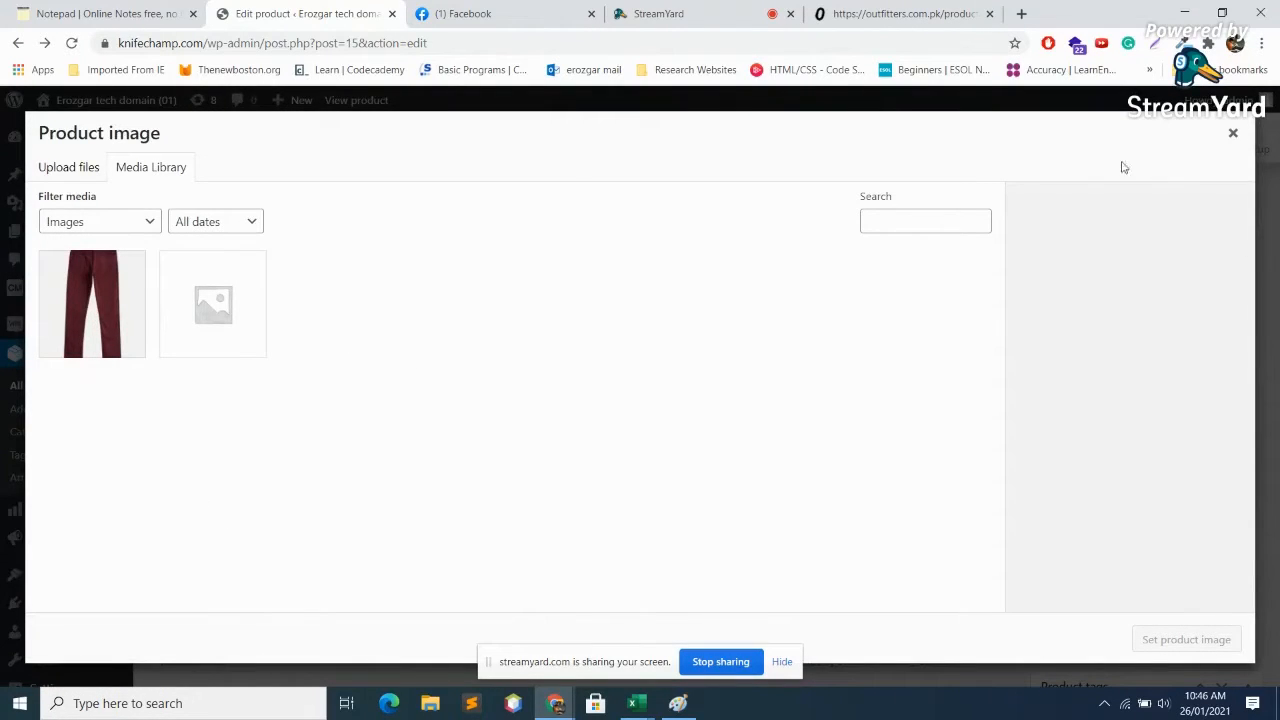
left_click(782, 663)
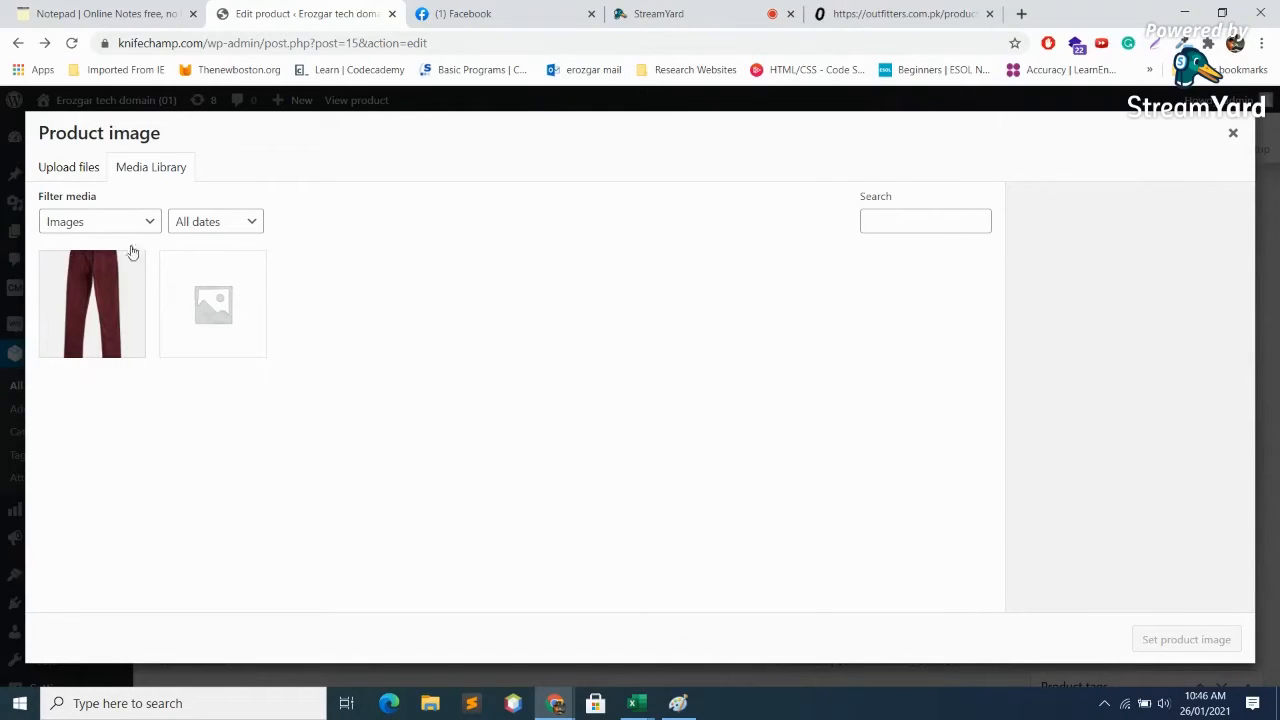
left_click(86, 170)
left_click(688, 411)
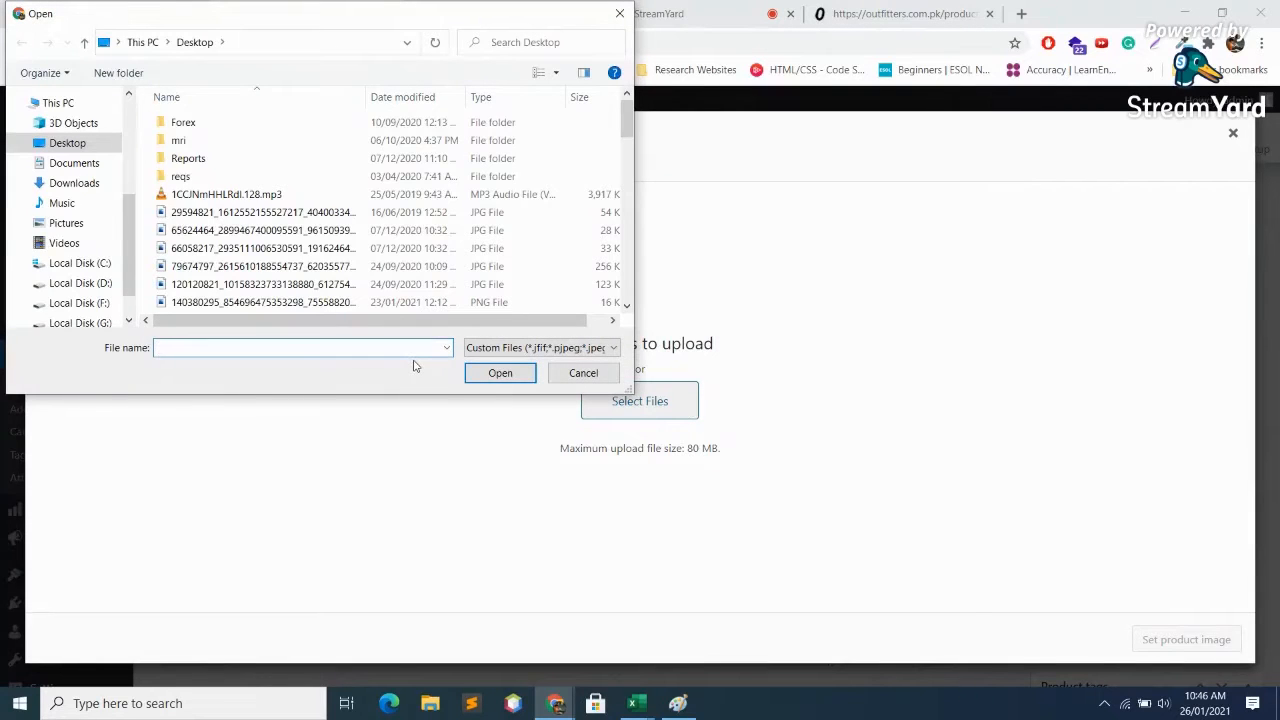
type("sh")
left_click(414, 364)
key("Return")
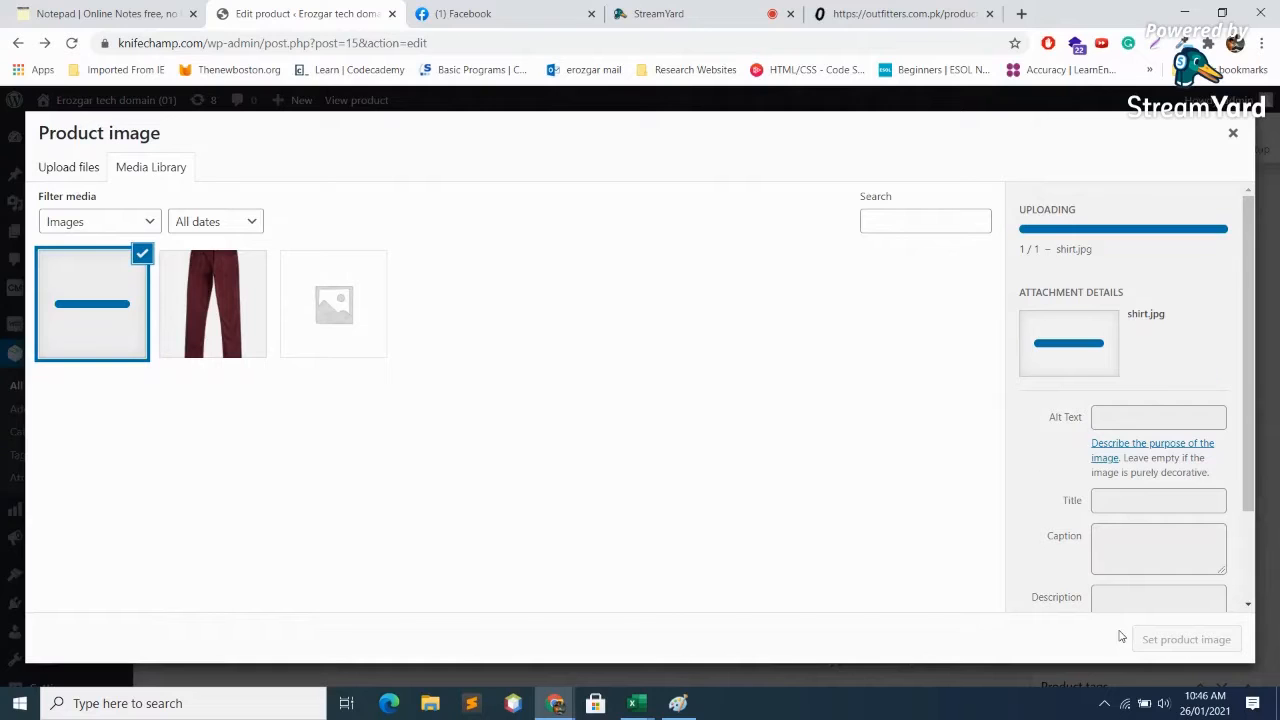
left_click(1208, 645)
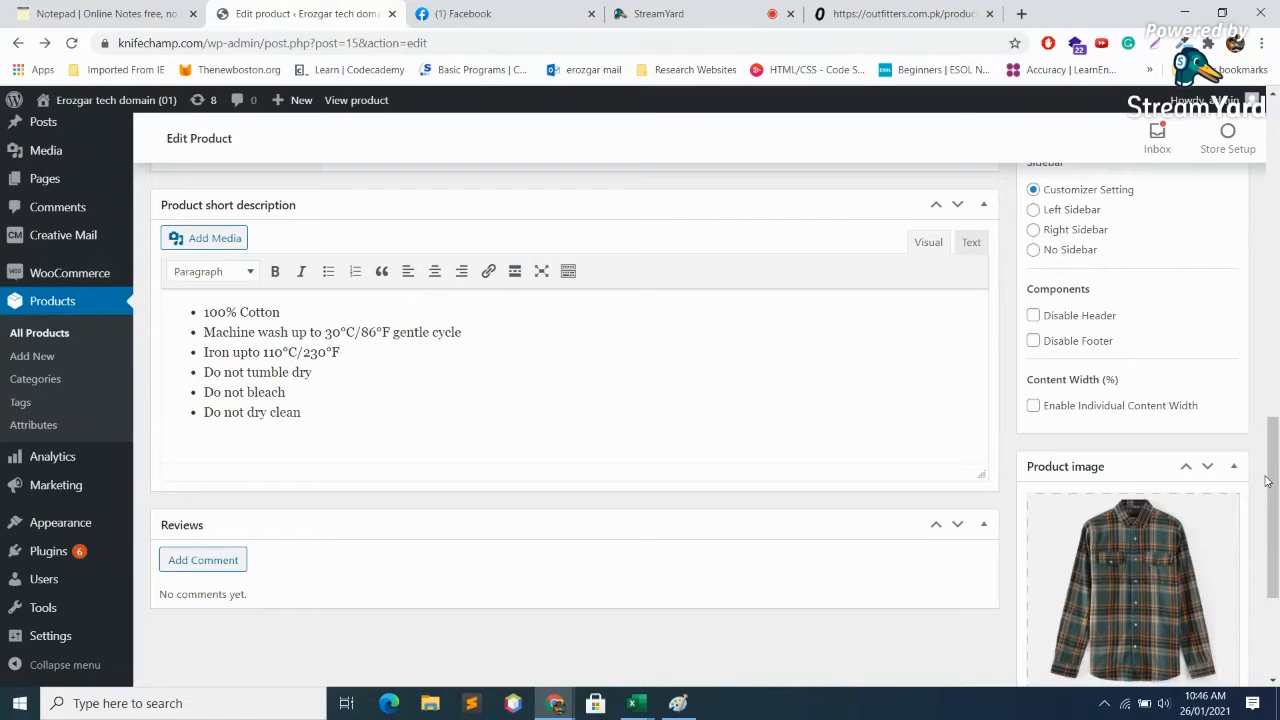
Add the maroon trousers image from the media library to the product gallery
key("ctrl+a")
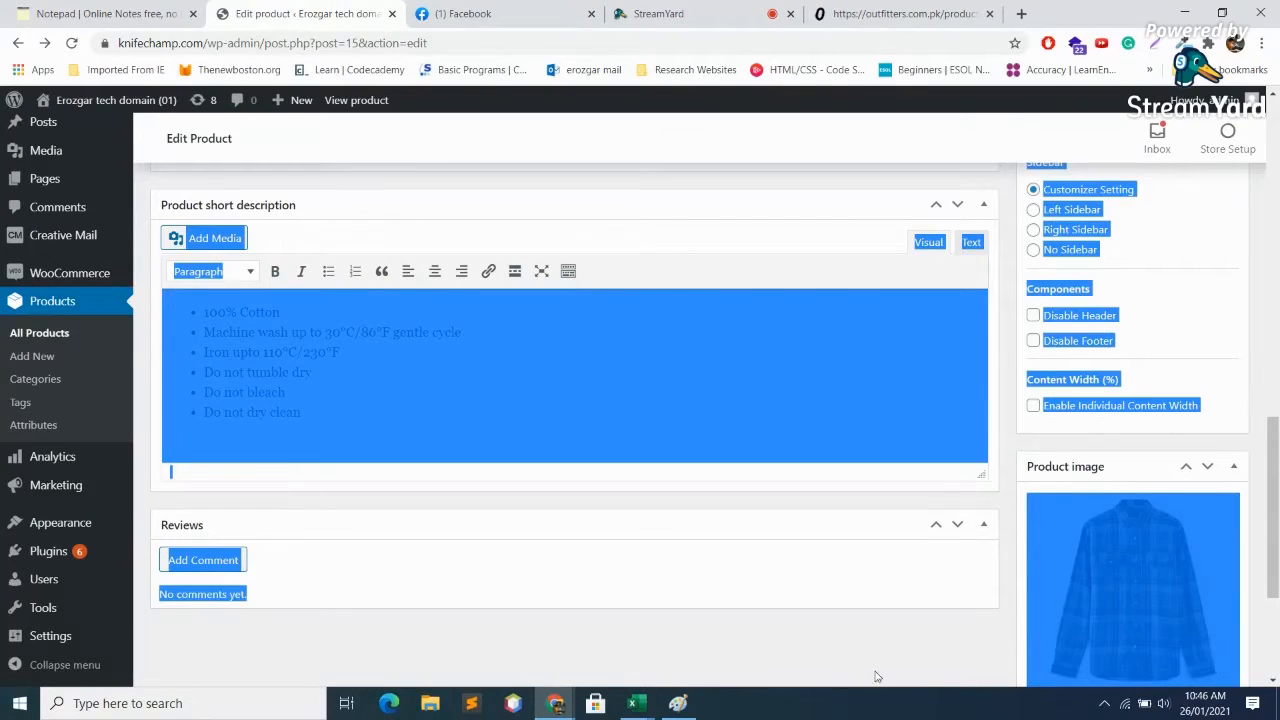
left_click(1277, 377)
scroll(1229, 537, "down", 3)
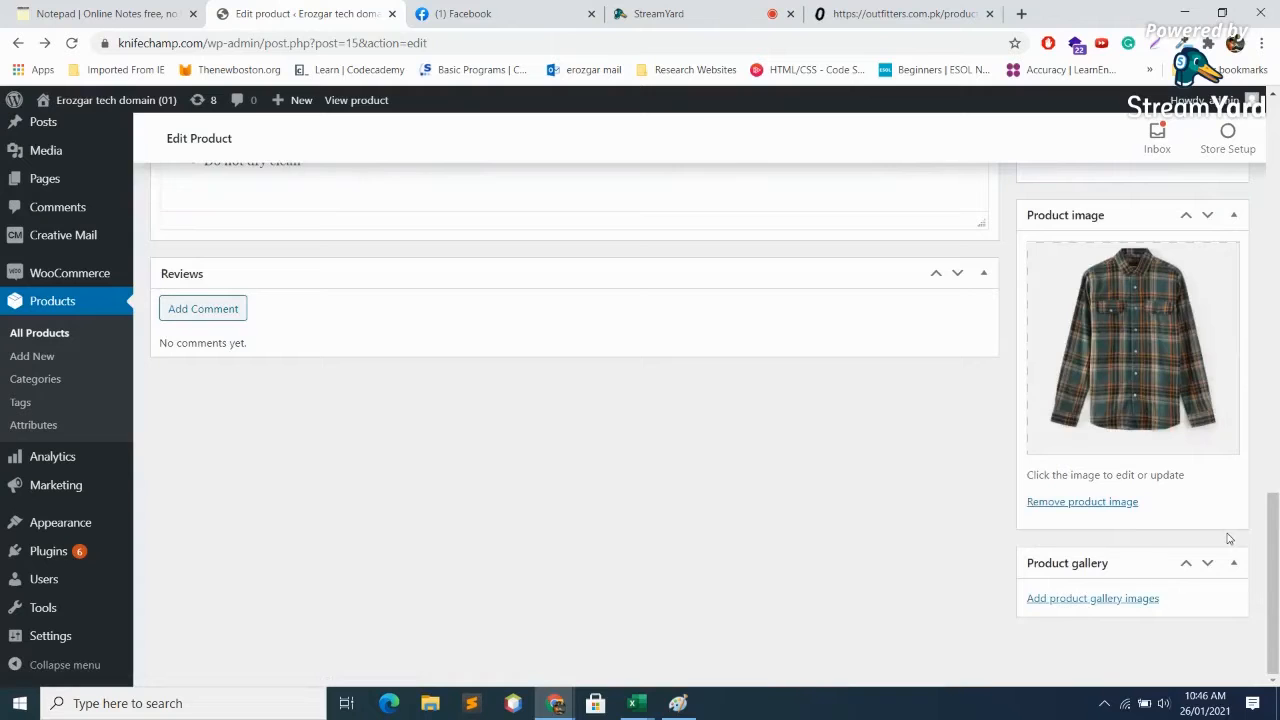
scroll(1229, 537, "up", 1)
scroll(1229, 540, "down", 1)
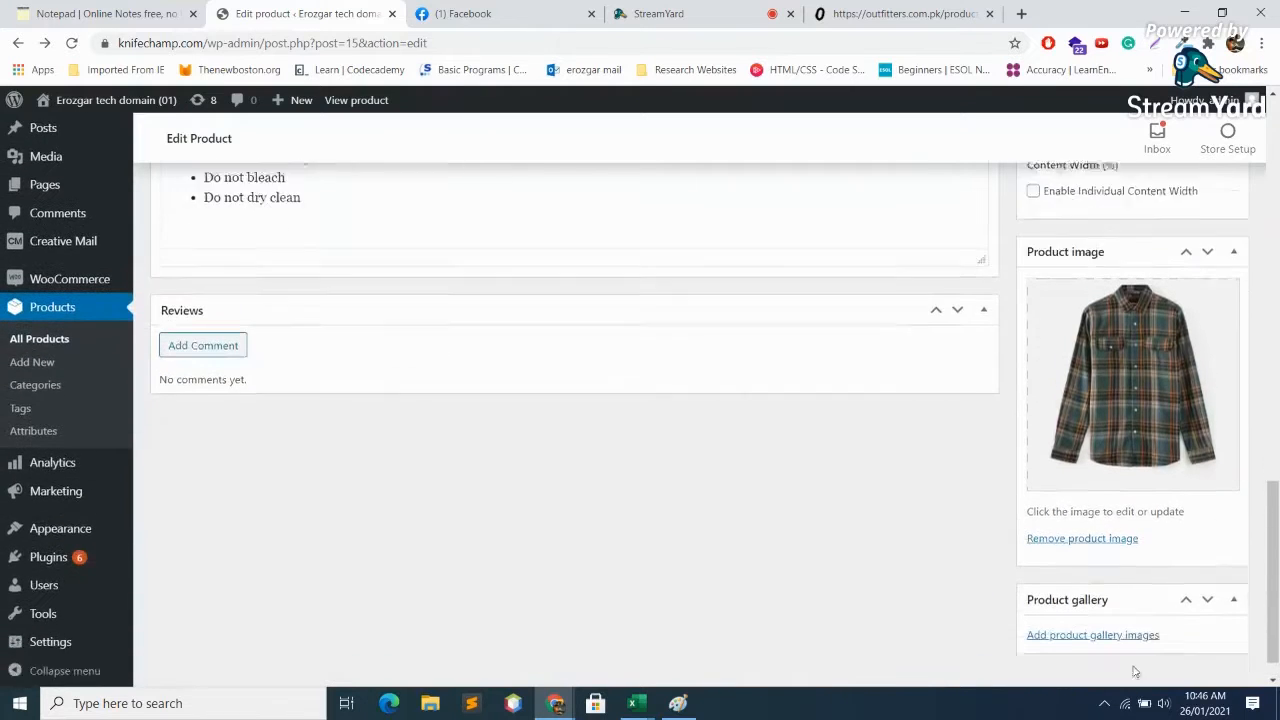
left_click(1113, 606)
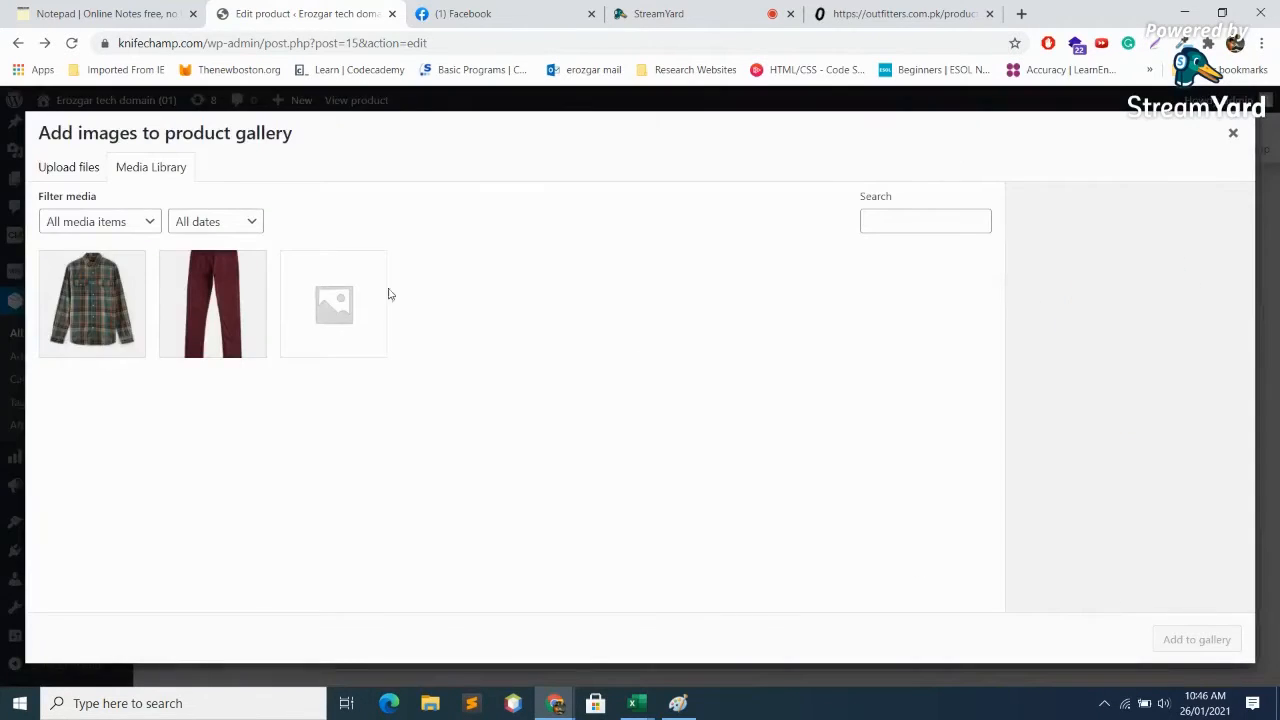
left_click(228, 300)
left_click(1166, 641)
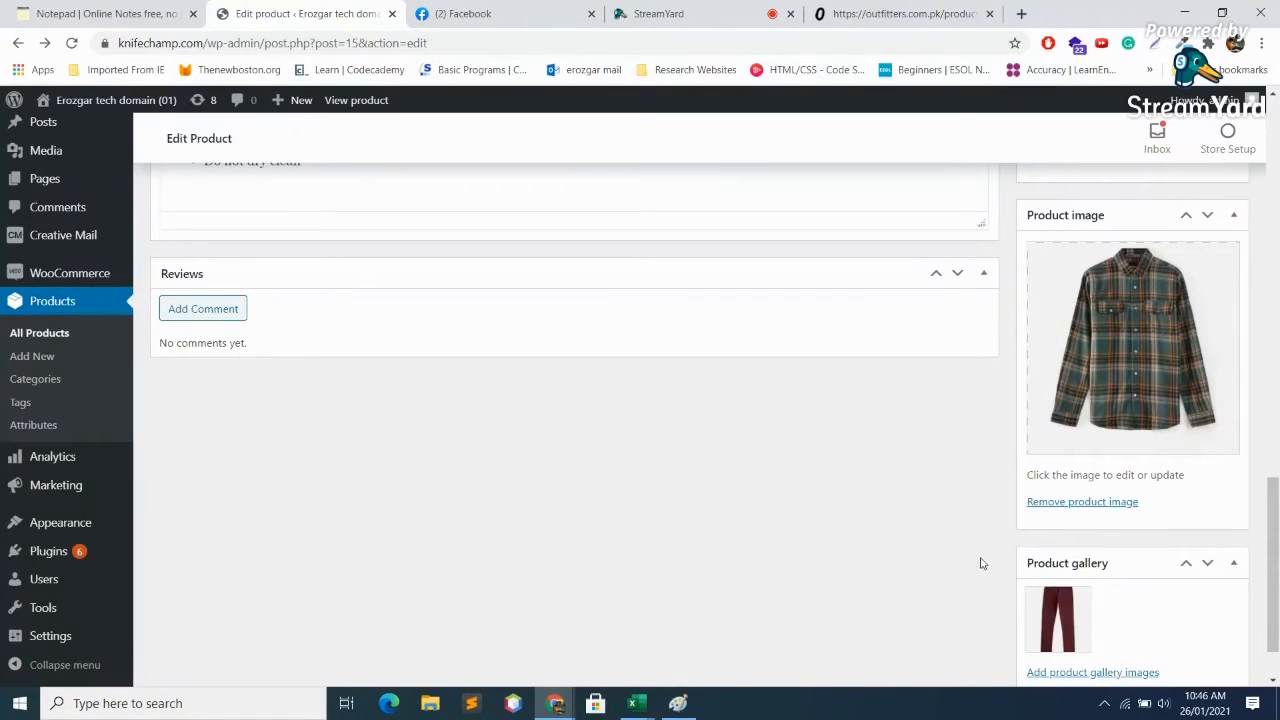
scroll(952, 573, "up", 1)
scroll(952, 573, "up", 8)
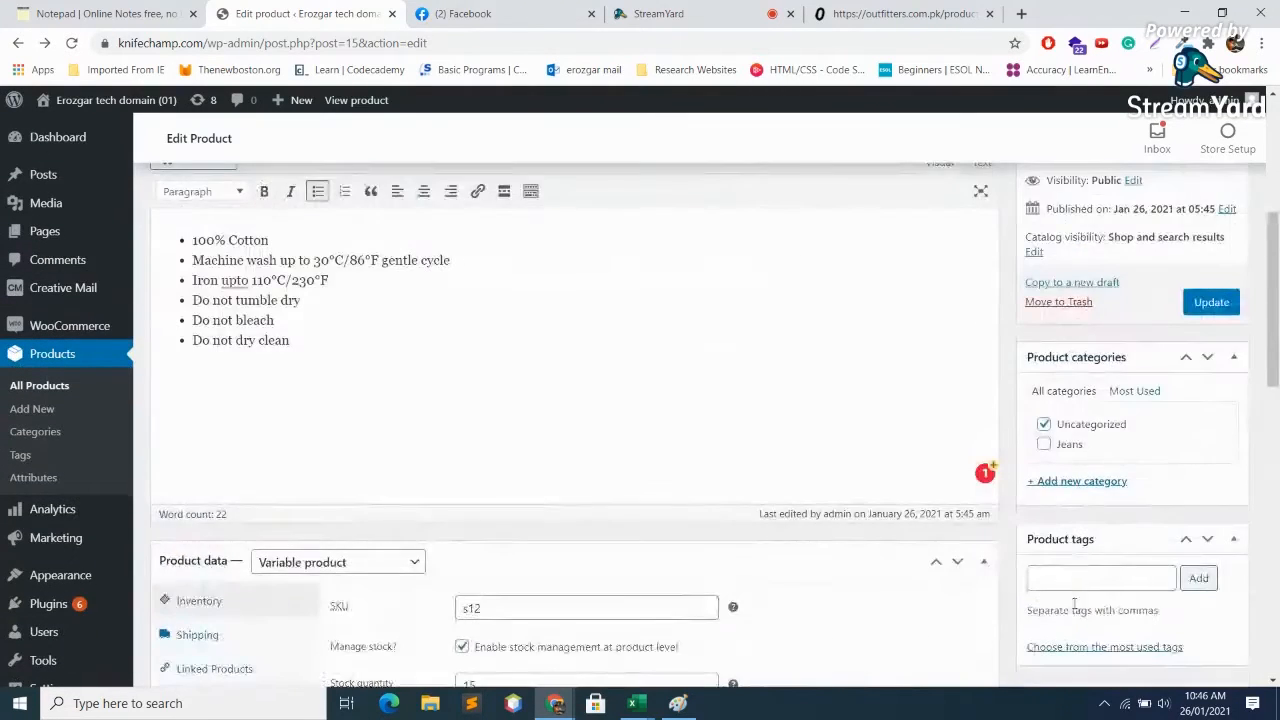
Save the close-up image from the Outfitters Checkered Shirt page to the Desktop as shirt2
left_click(872, 10)
right_click(527, 454)
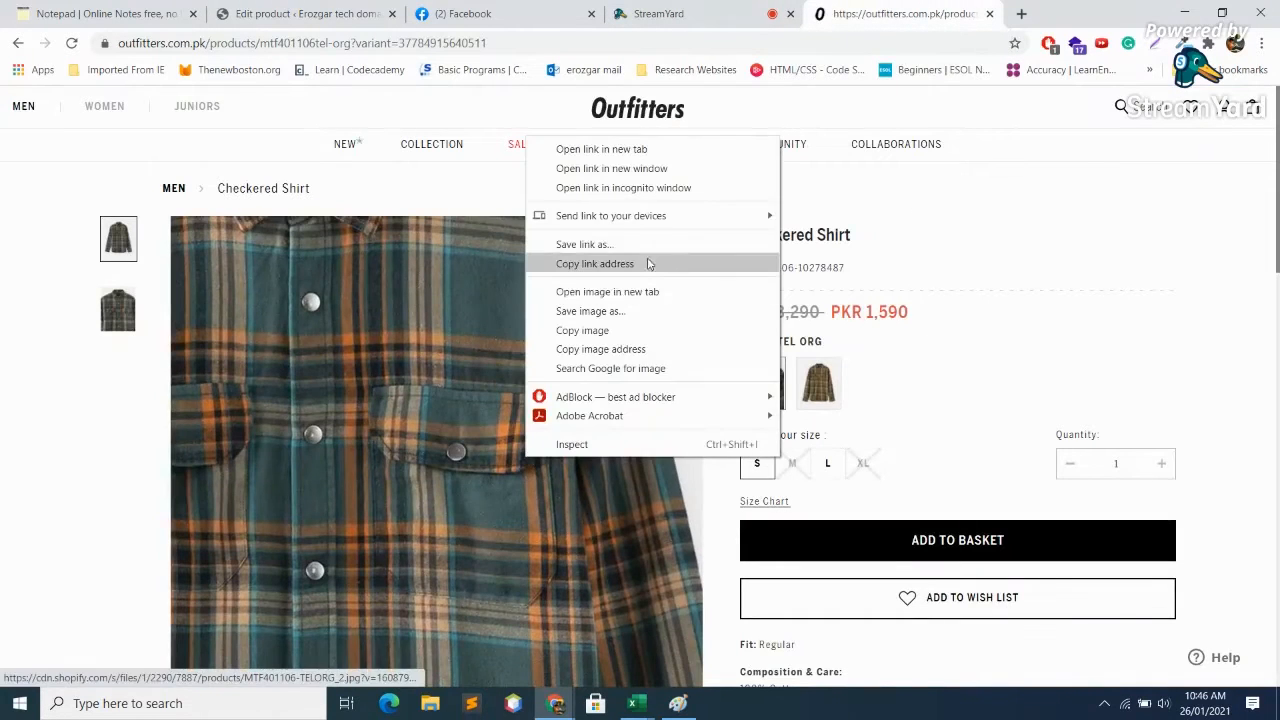
left_click(592, 311)
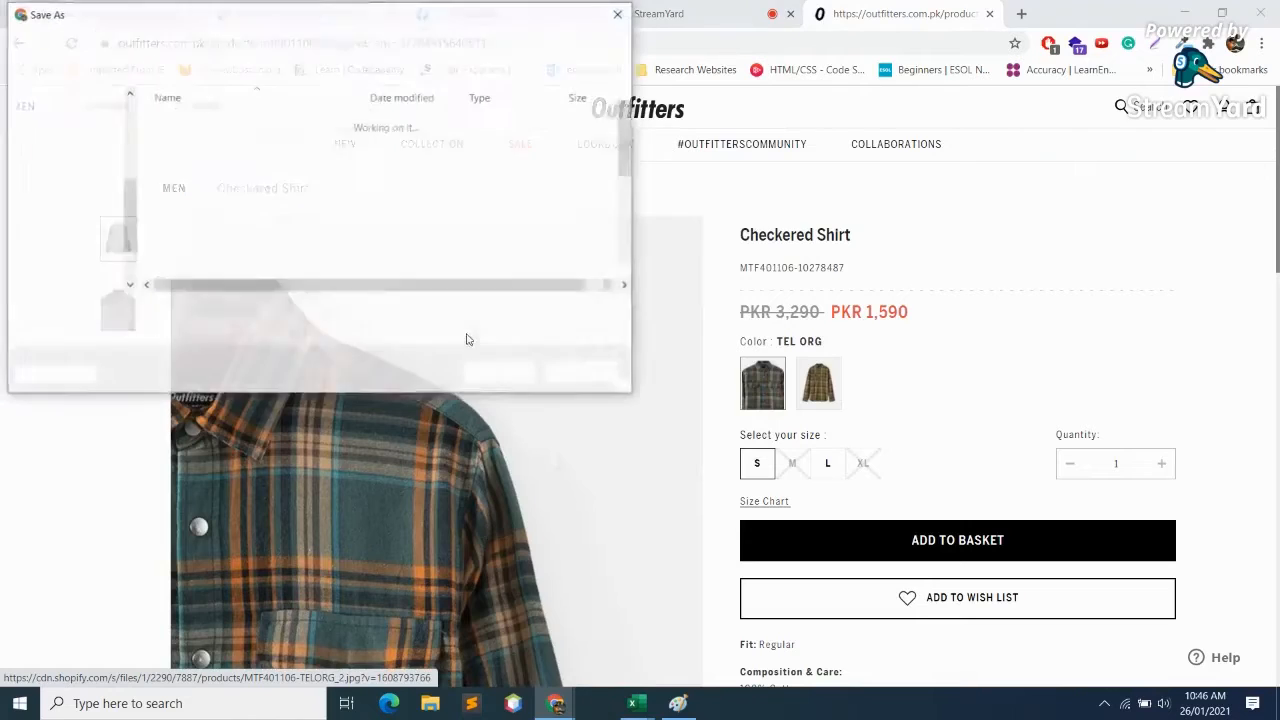
type("s")
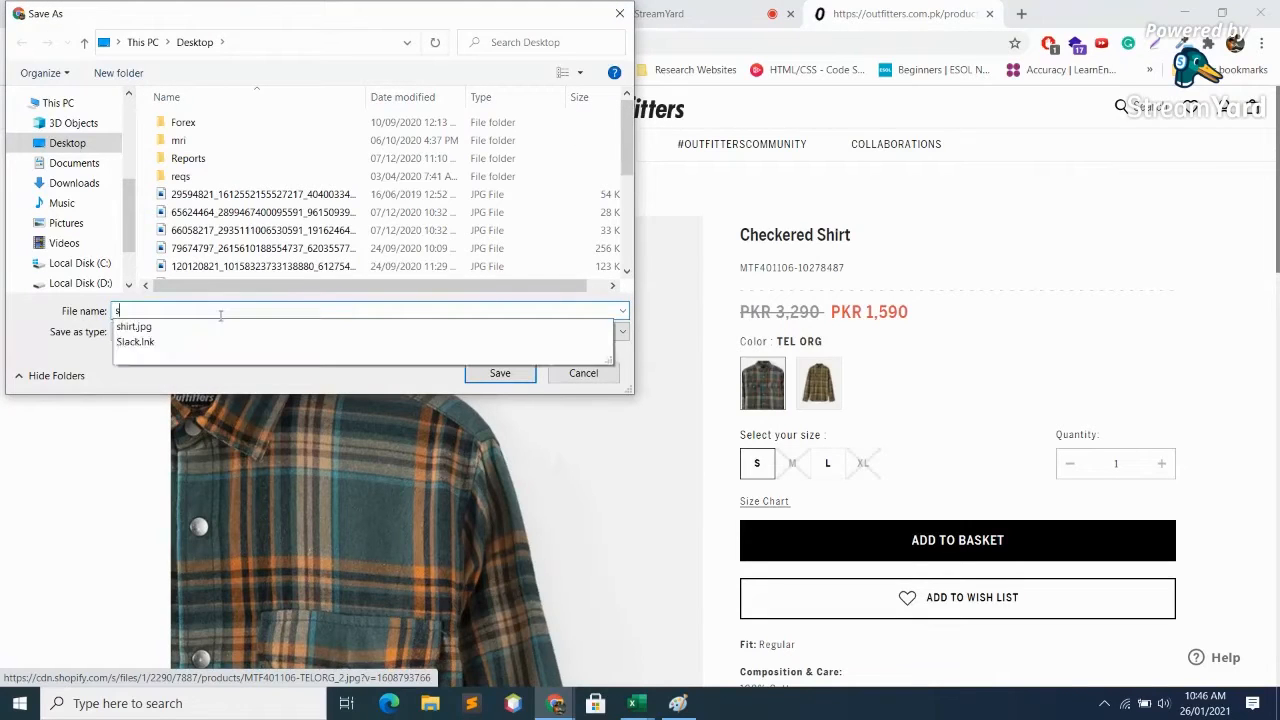
type("hirt2")
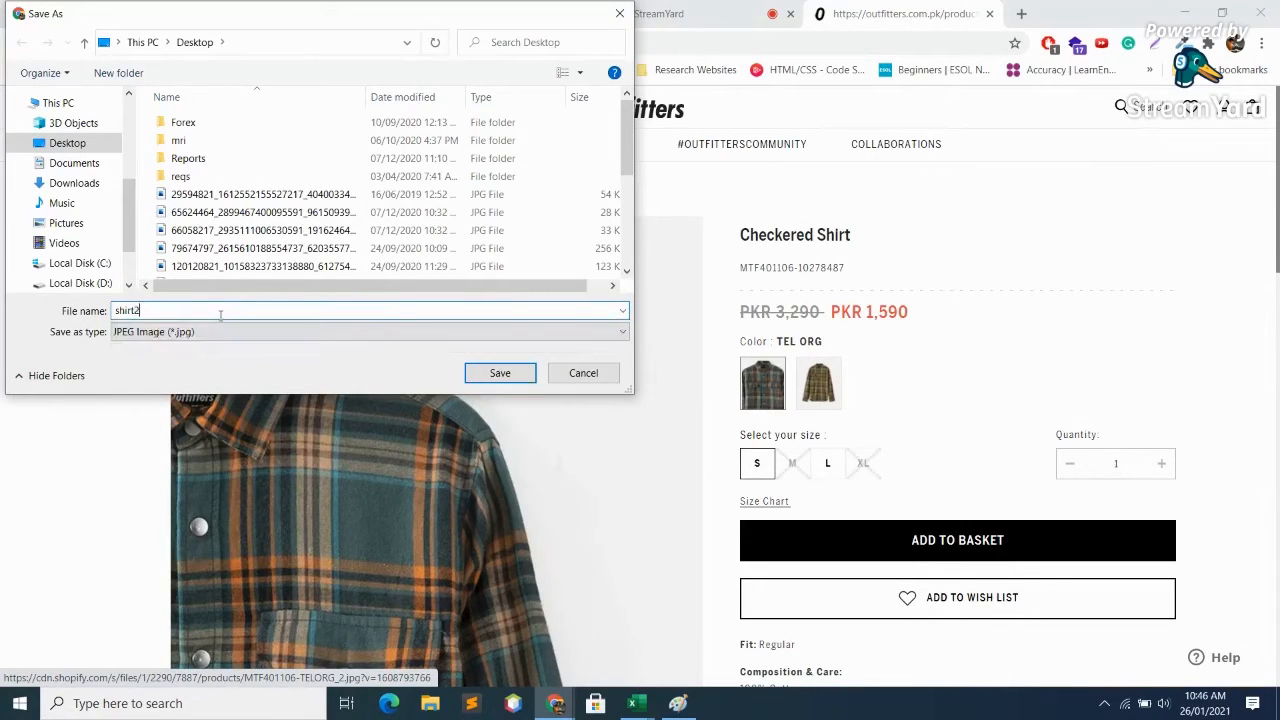
left_click(500, 373)
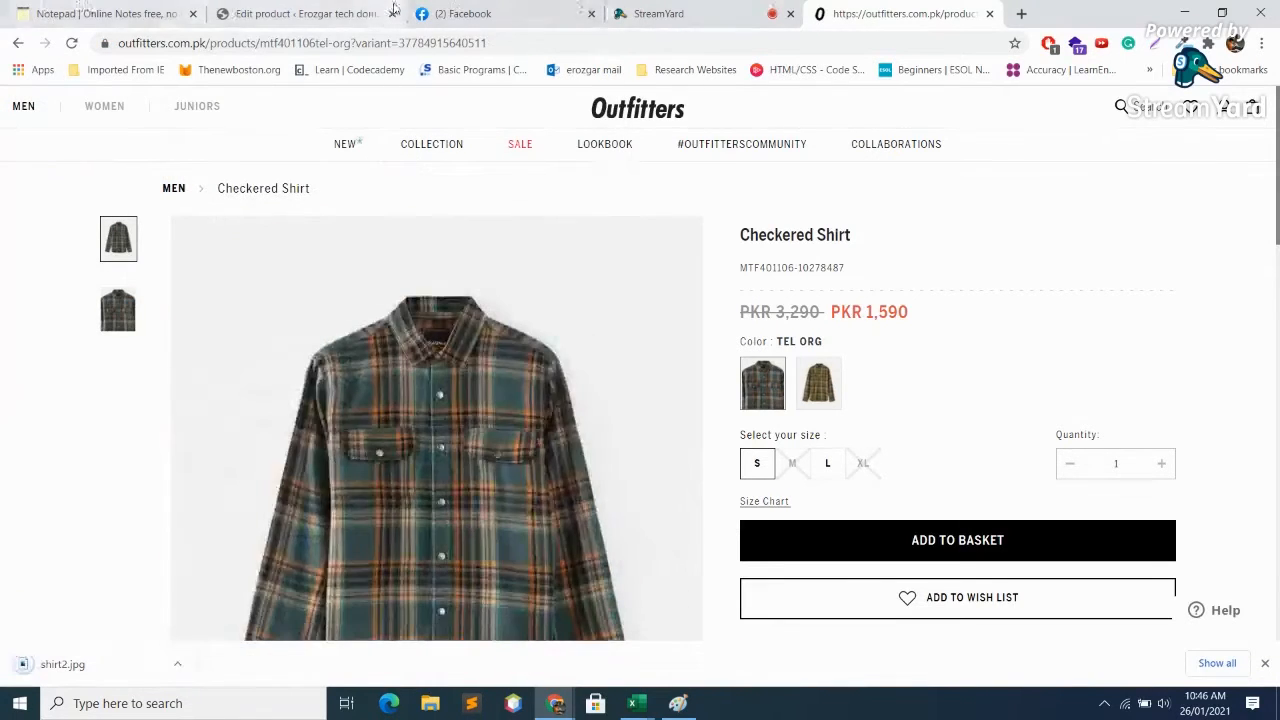
Return to editing the product, upload the downloaded shirt2.jpg and add it to the product gallery
left_click(395, 10)
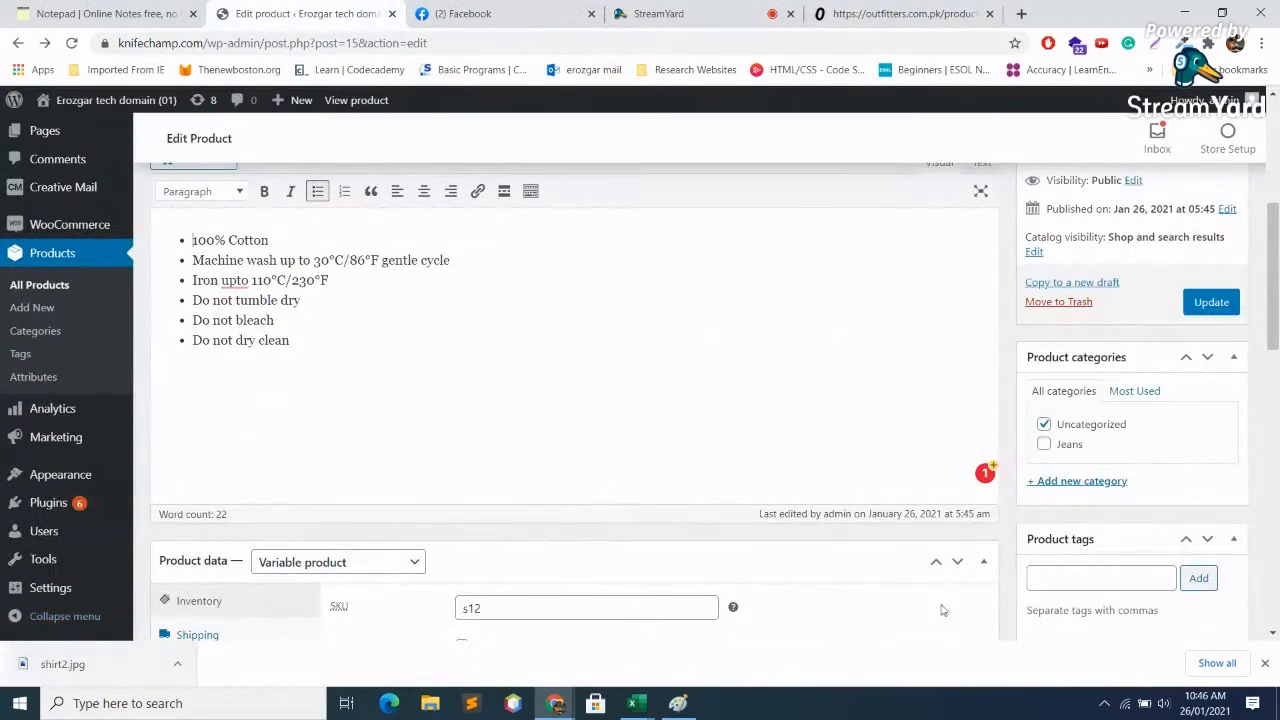
scroll(960, 615, "down", 6)
scroll(1200, 620, "down", 5)
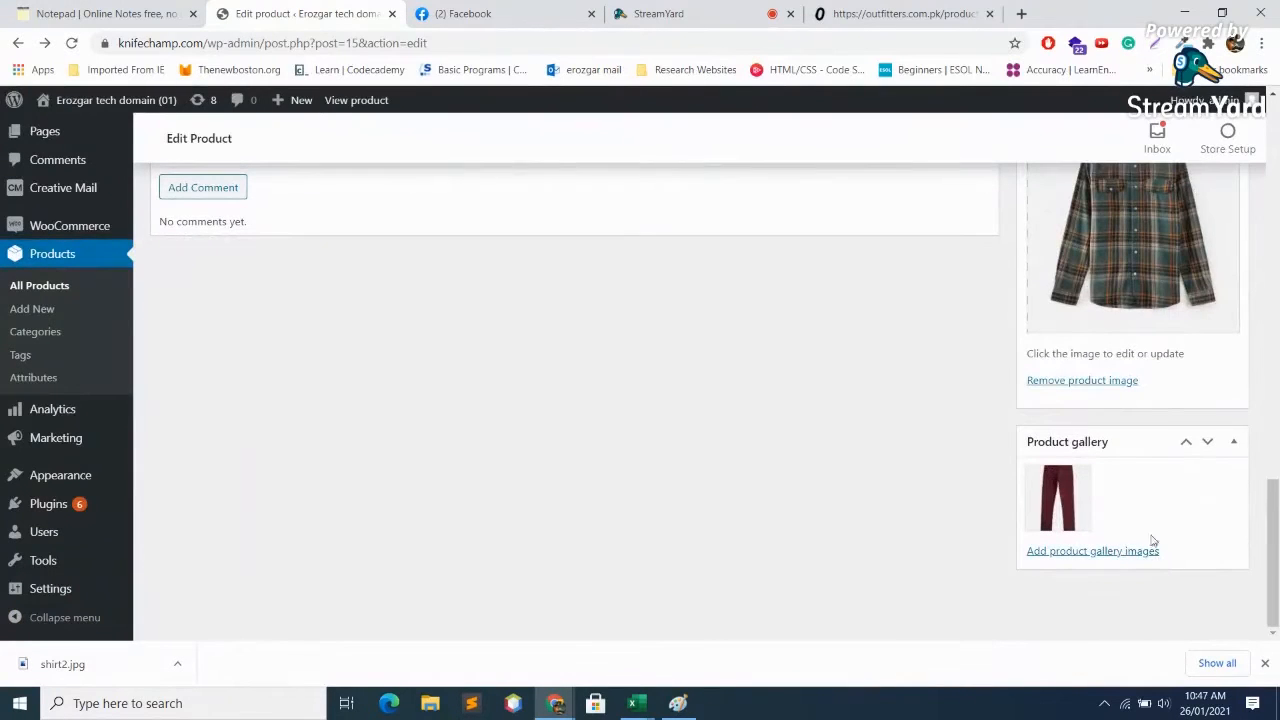
left_click(1114, 552)
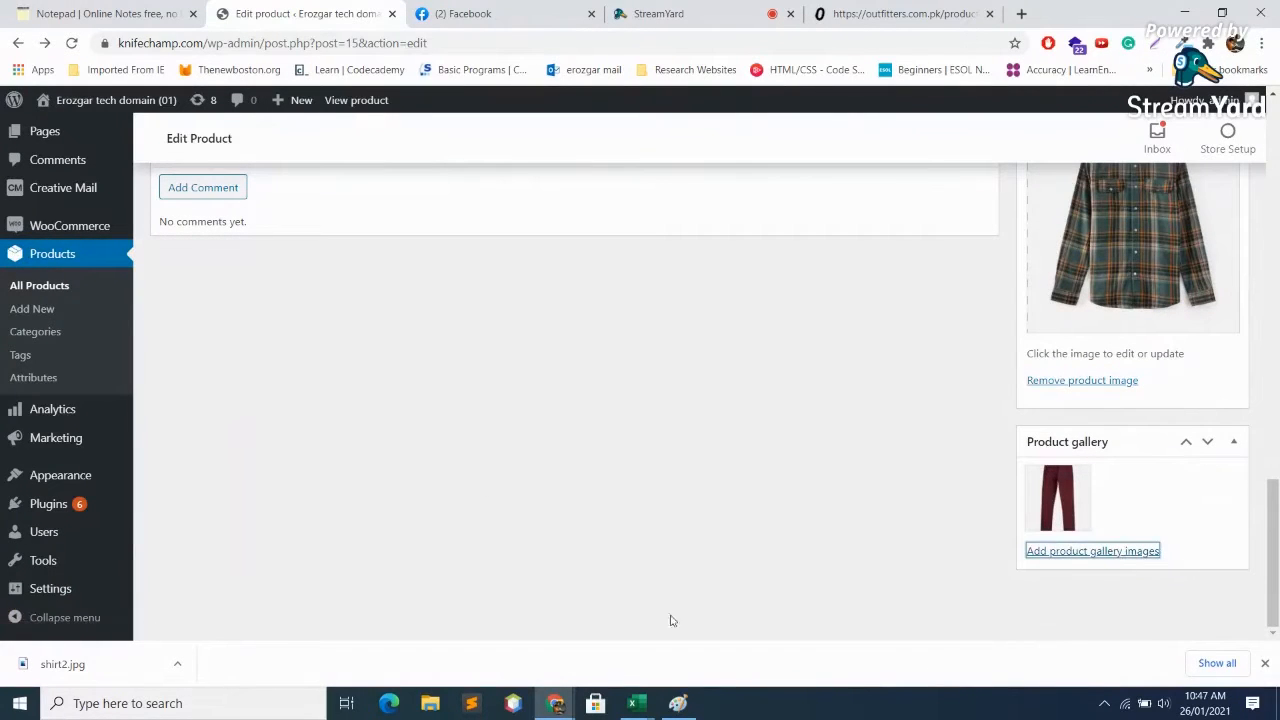
left_click(1106, 554)
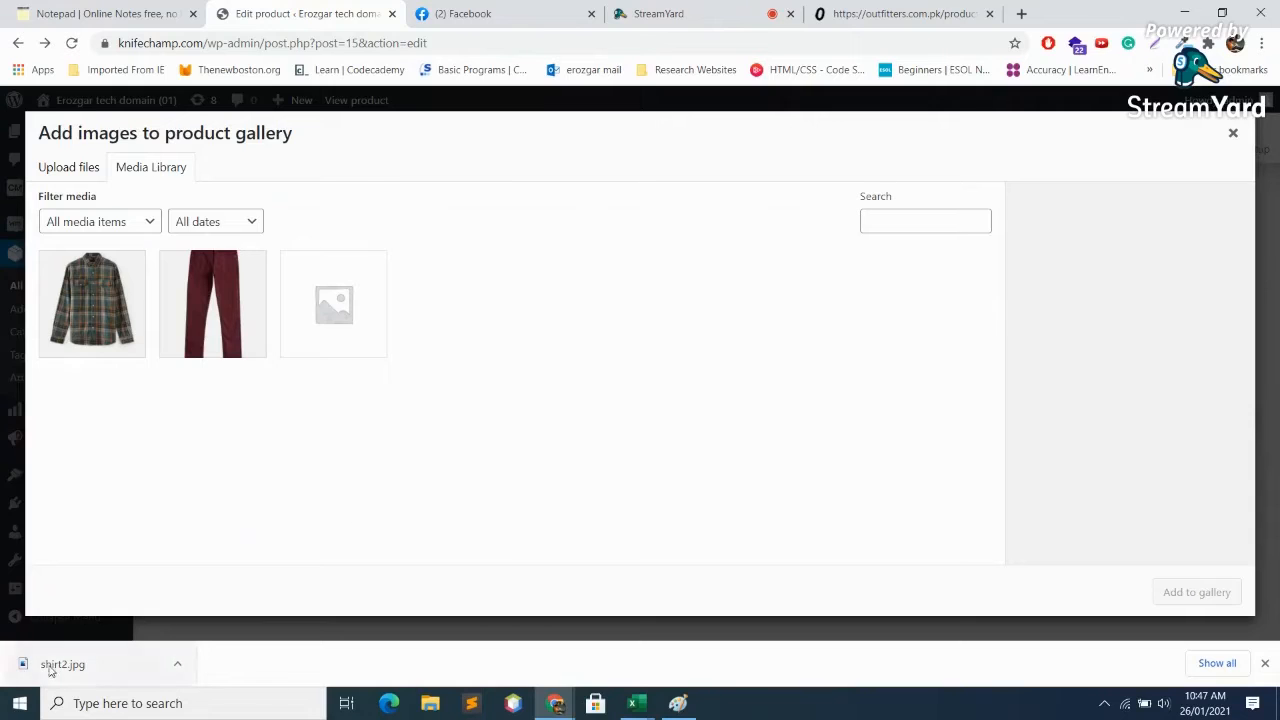
left_click_drag(48, 671, 576, 418)
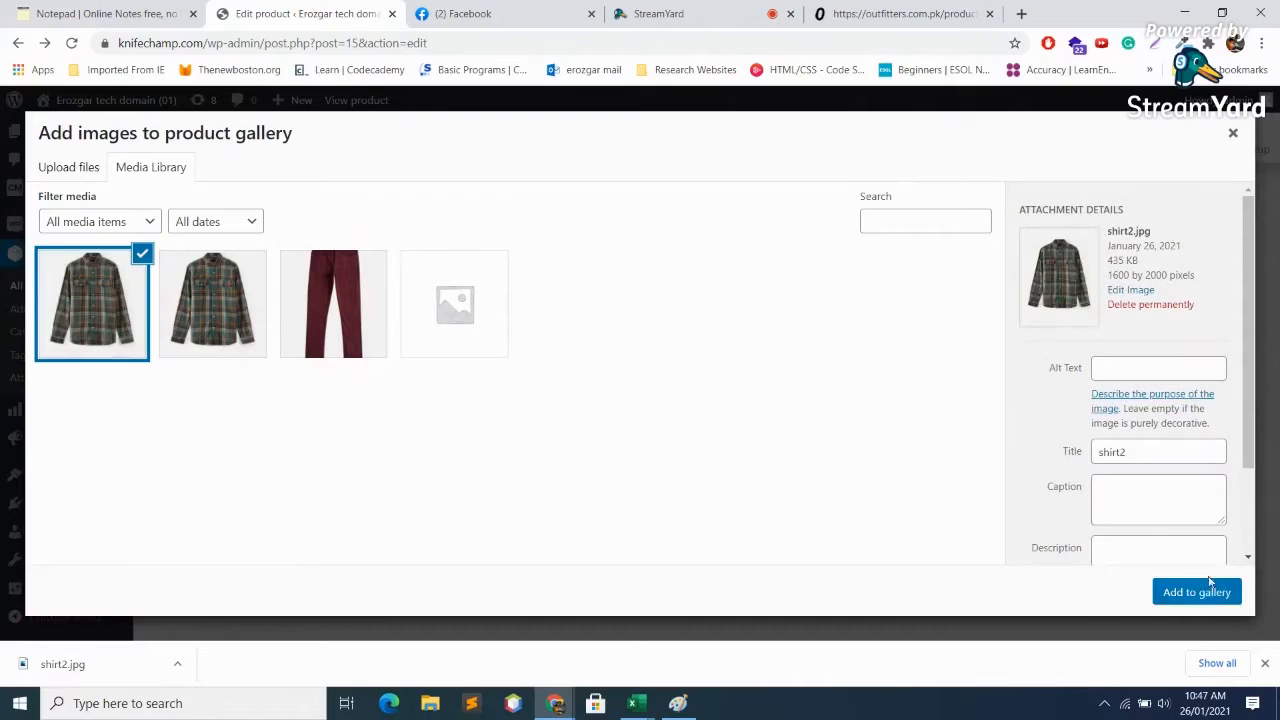
left_click(1207, 601)
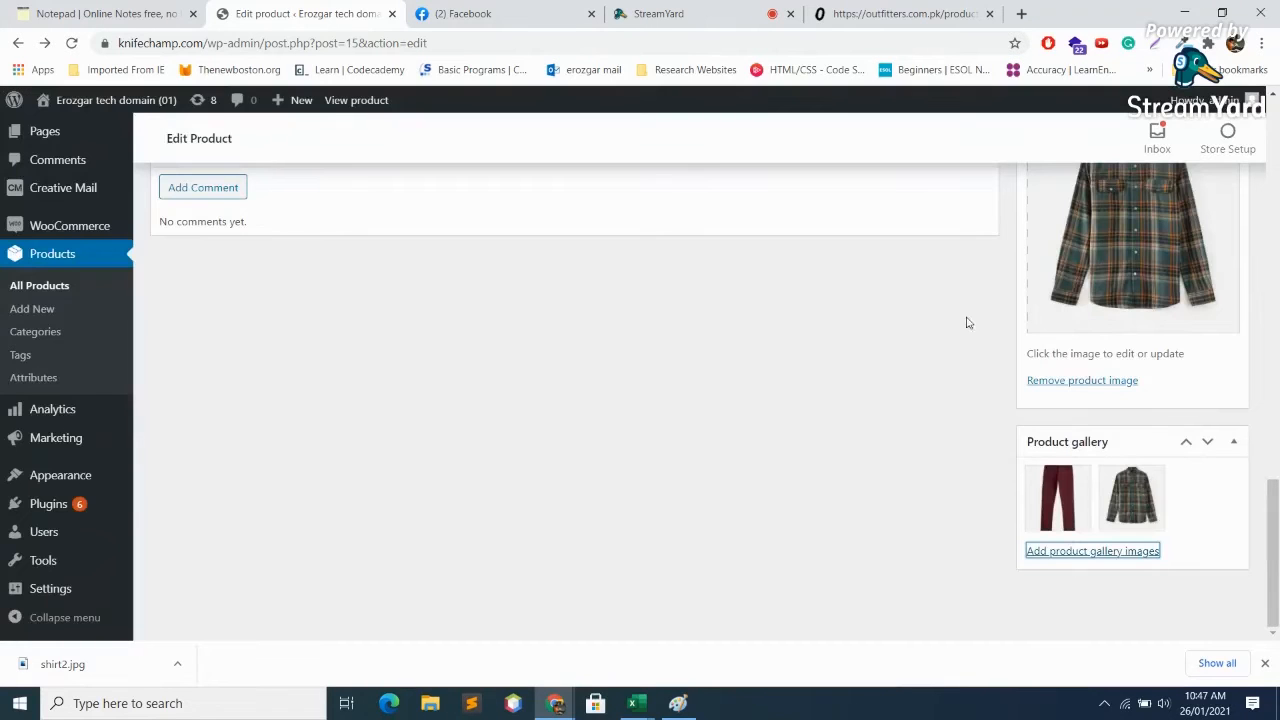
Update the Outfitter Shirt product and open its store page in a new tab
scroll(1065, 290, "up", 20)
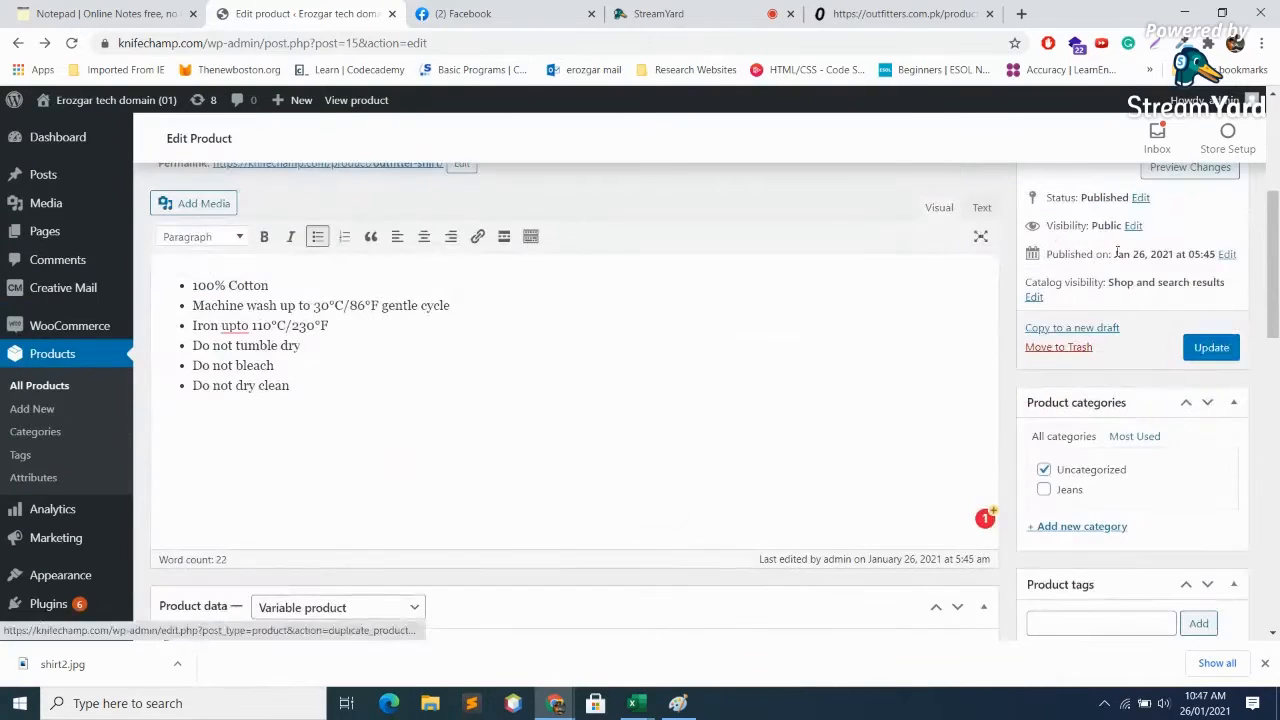
left_click(1215, 347)
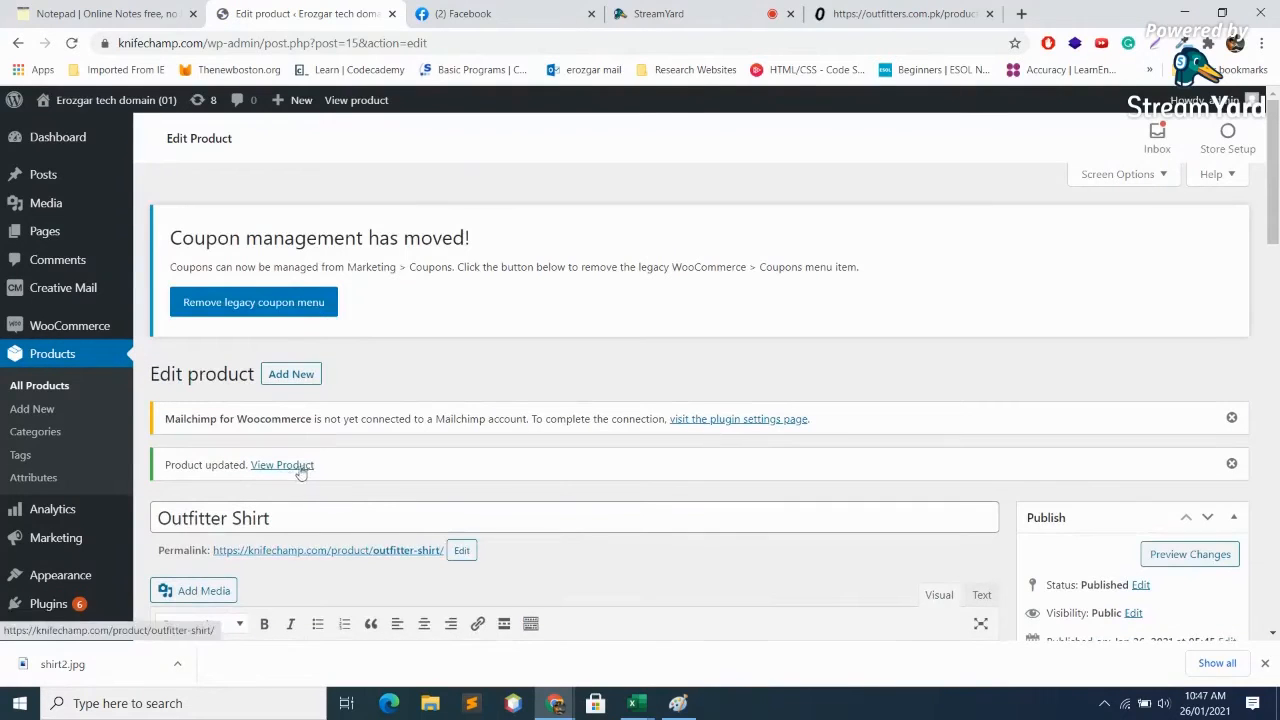
right_click(298, 466)
left_click(349, 479)
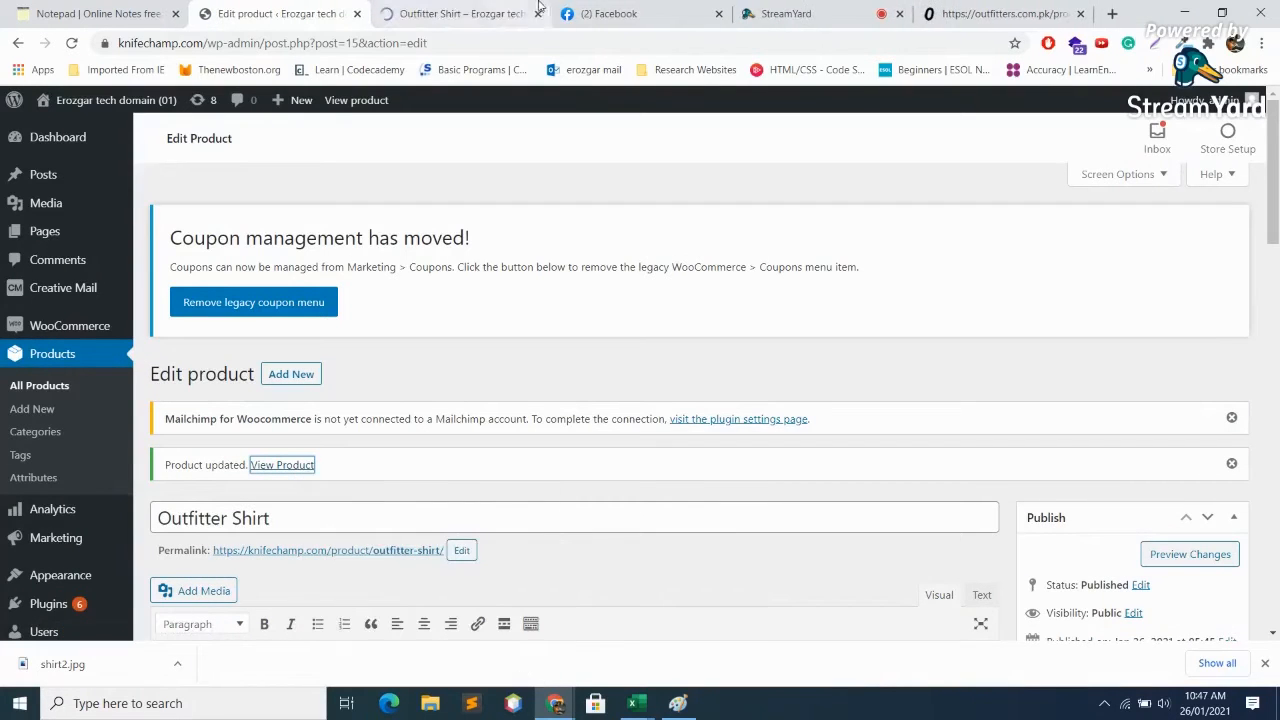
left_click(458, 13)
Preview the trousers and both shirt images in the gallery on the Outfitter Shirt store page
scroll(891, 271, "down", 3)
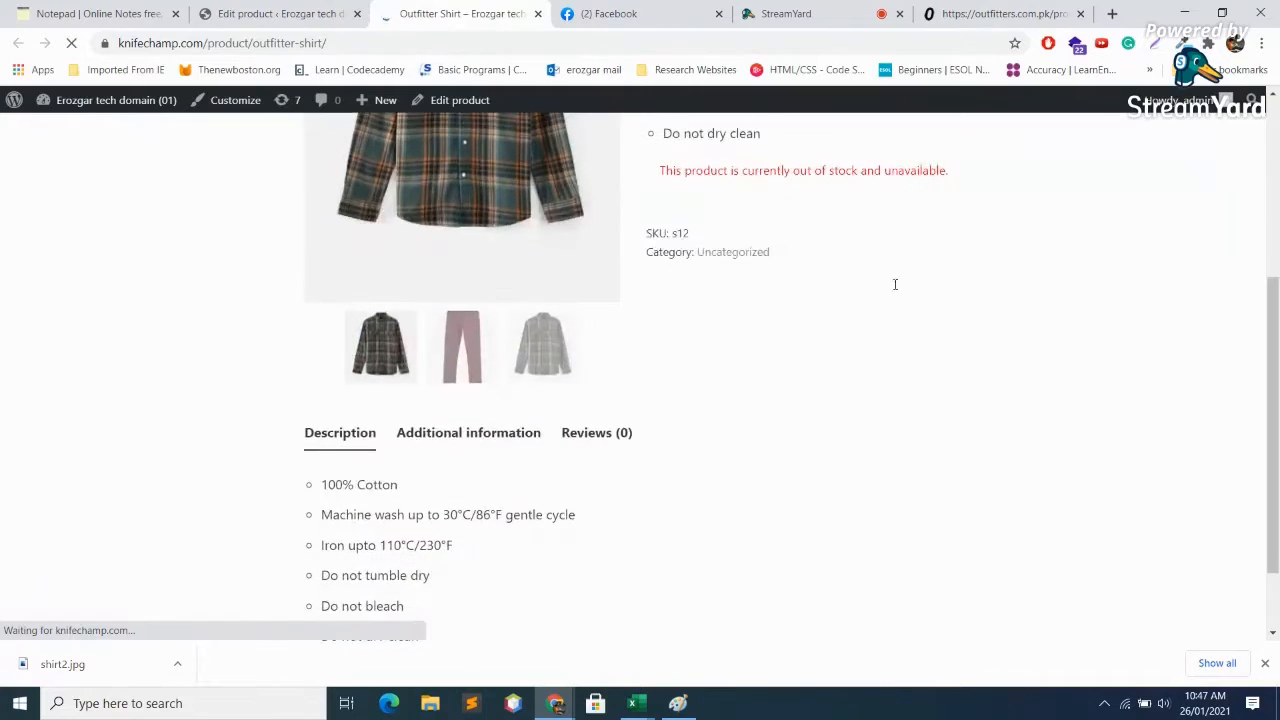
scroll(553, 450, "up", 1)
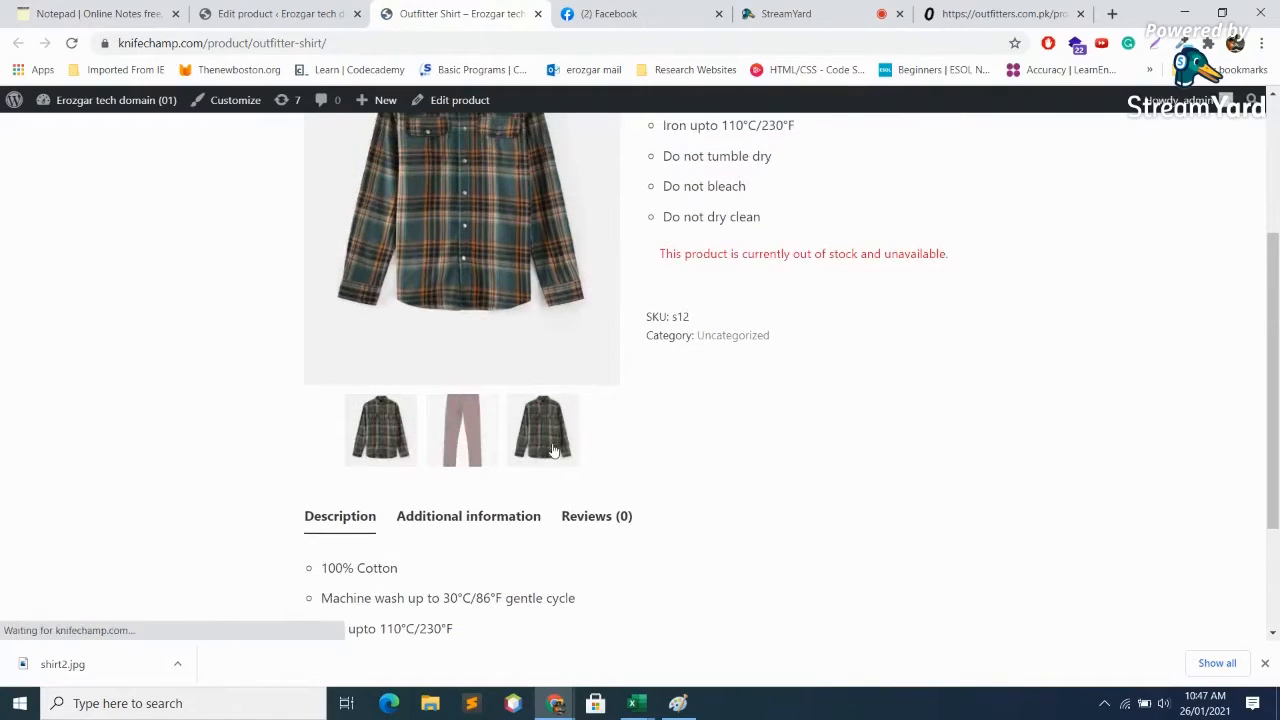
left_click(446, 446)
scroll(585, 467, "up", 2)
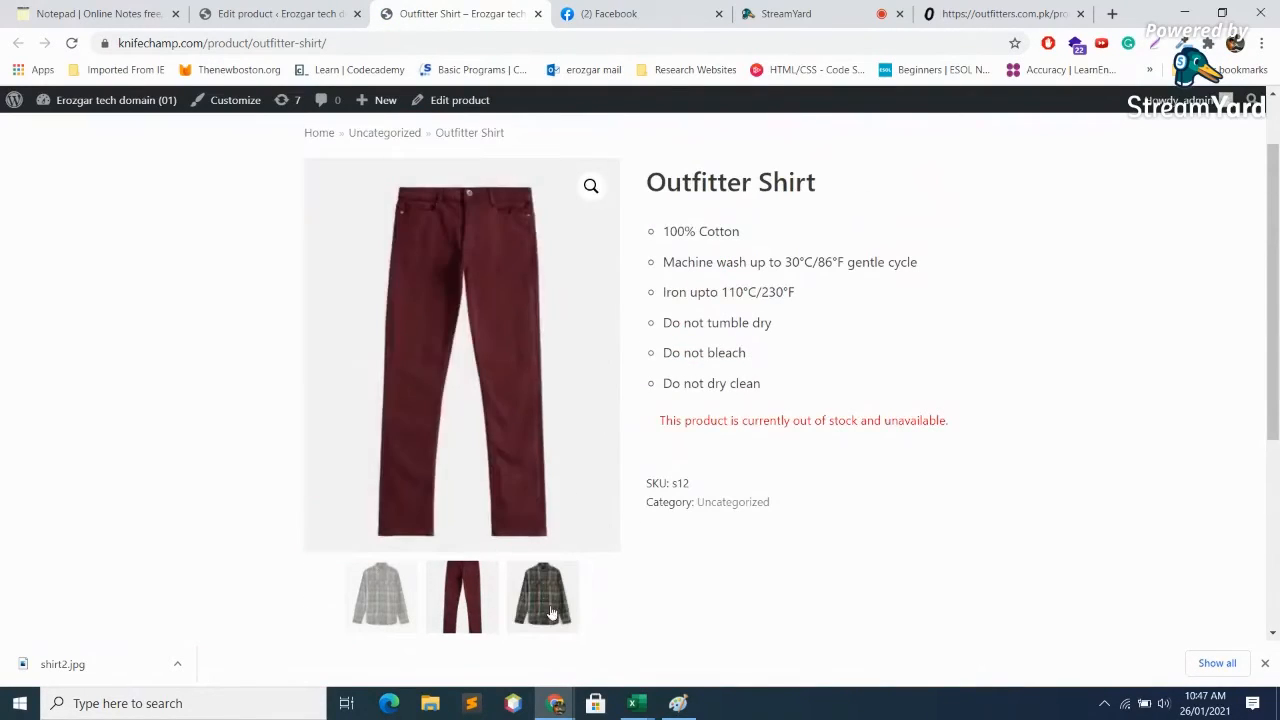
left_click(544, 612)
left_click(395, 612)
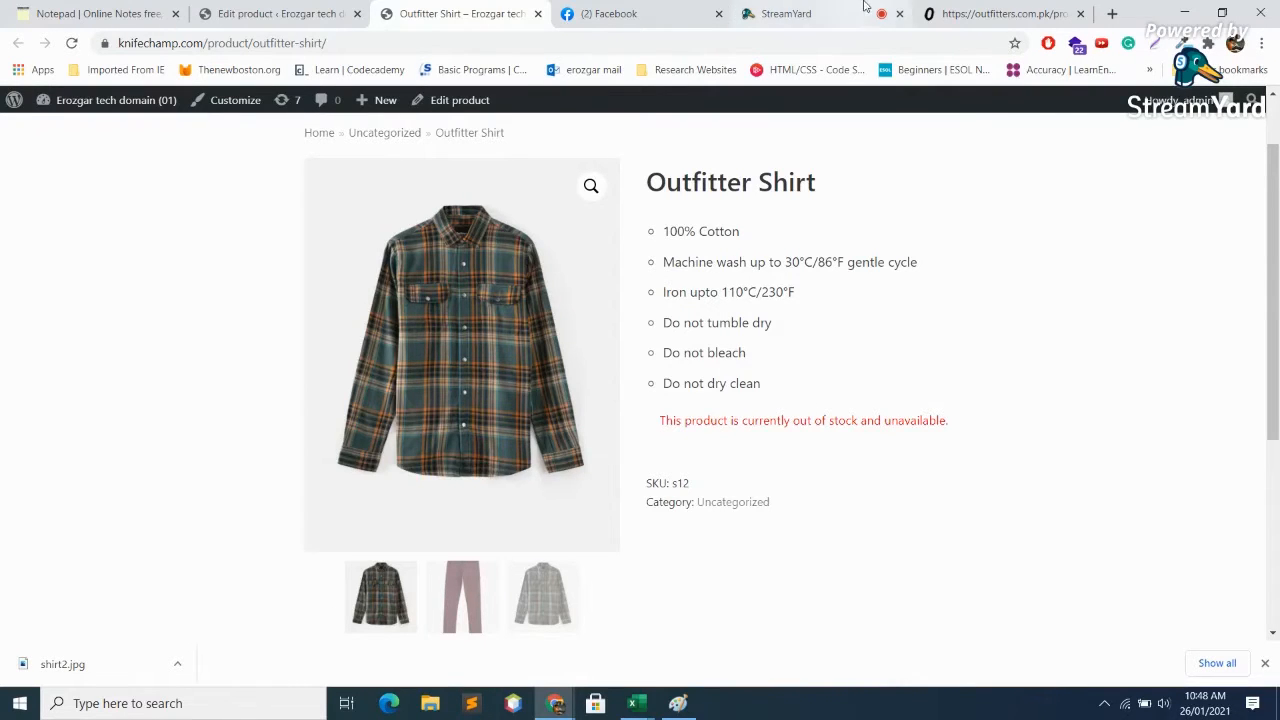
Switch to StreamYard to check the viewers' comments, and search Google for "forms" in a new tab
left_click(790, 14)
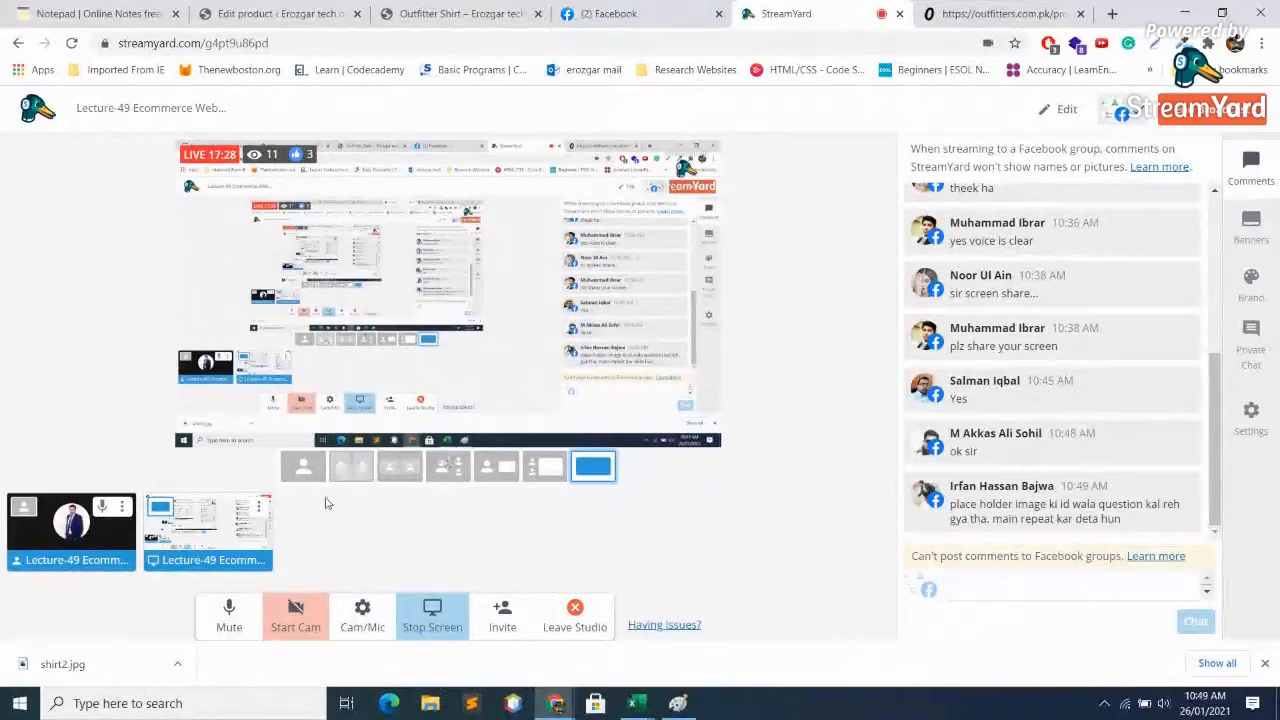
left_click(1111, 13)
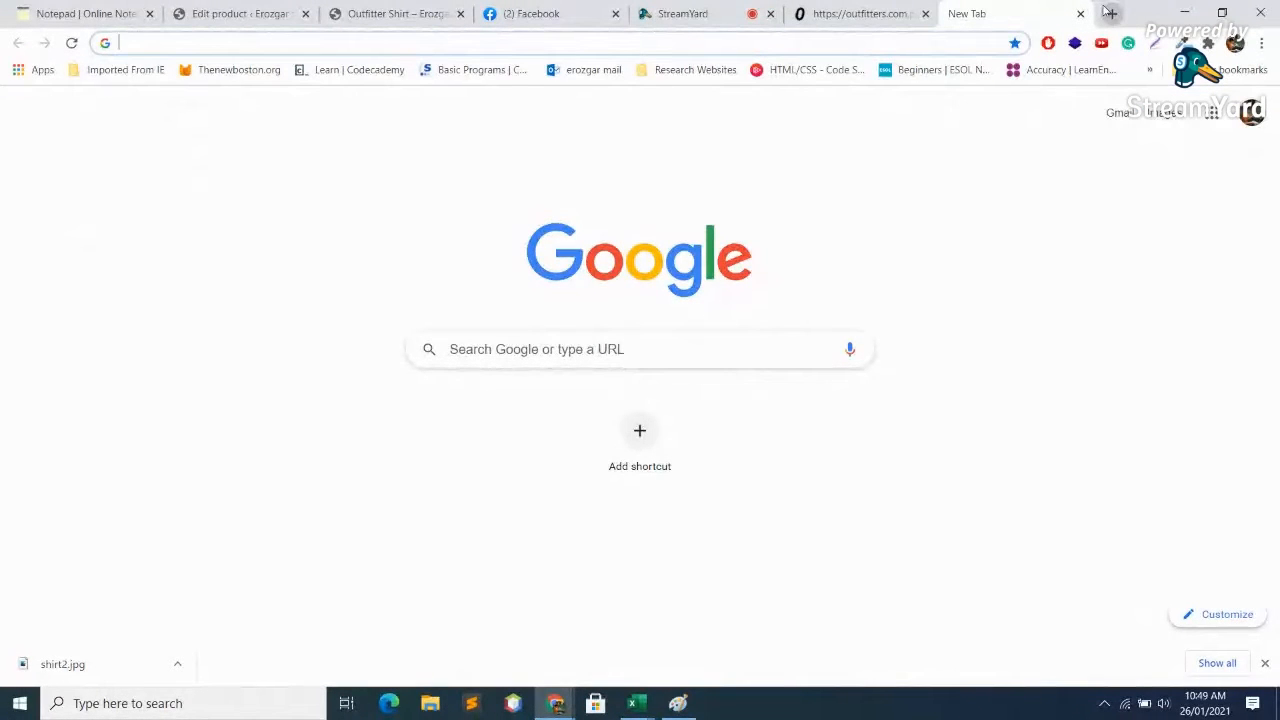
type("forms")
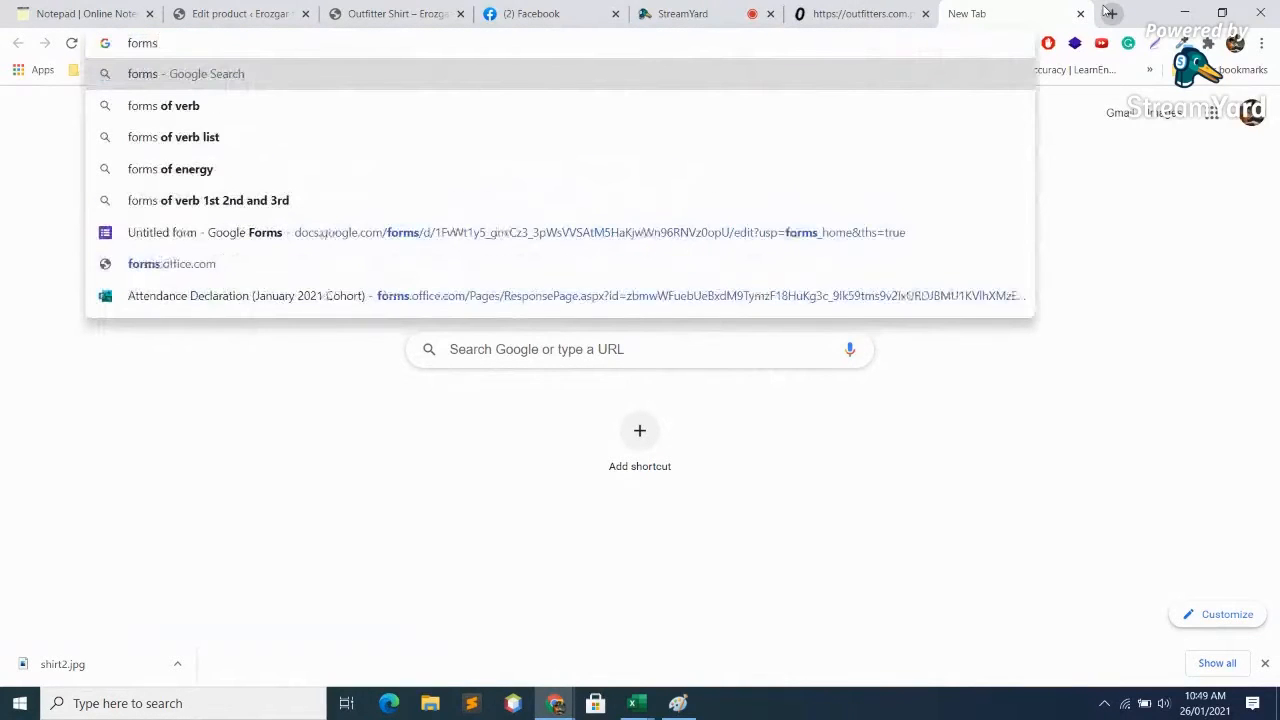
key("Return")
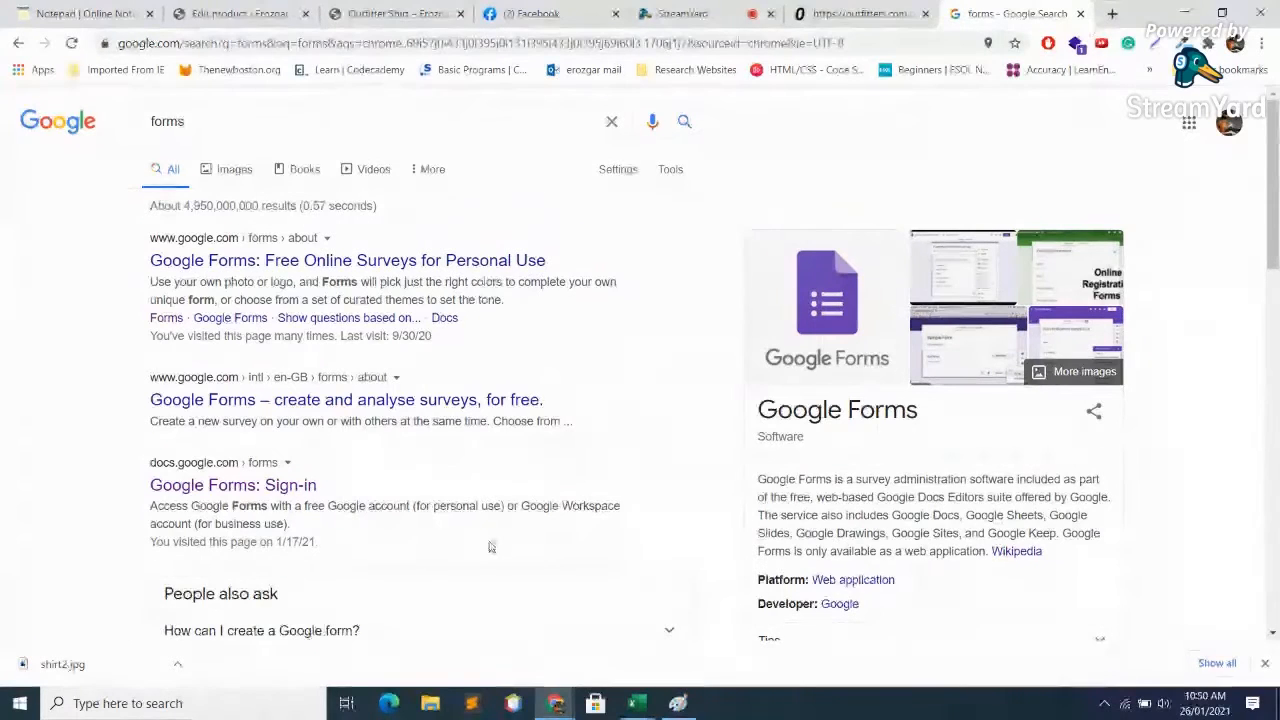
Open a browser window with the tech (toctech) profile and go to facebook.com
left_click(1236, 44)
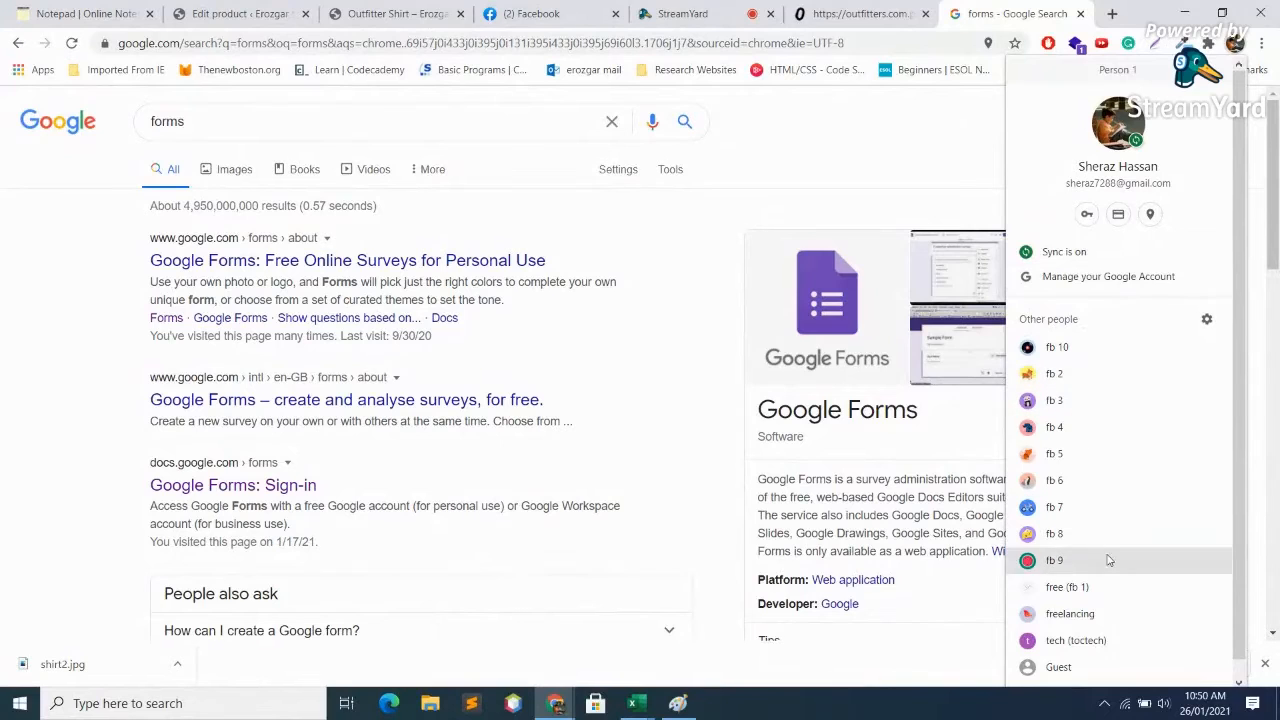
left_click(1088, 640)
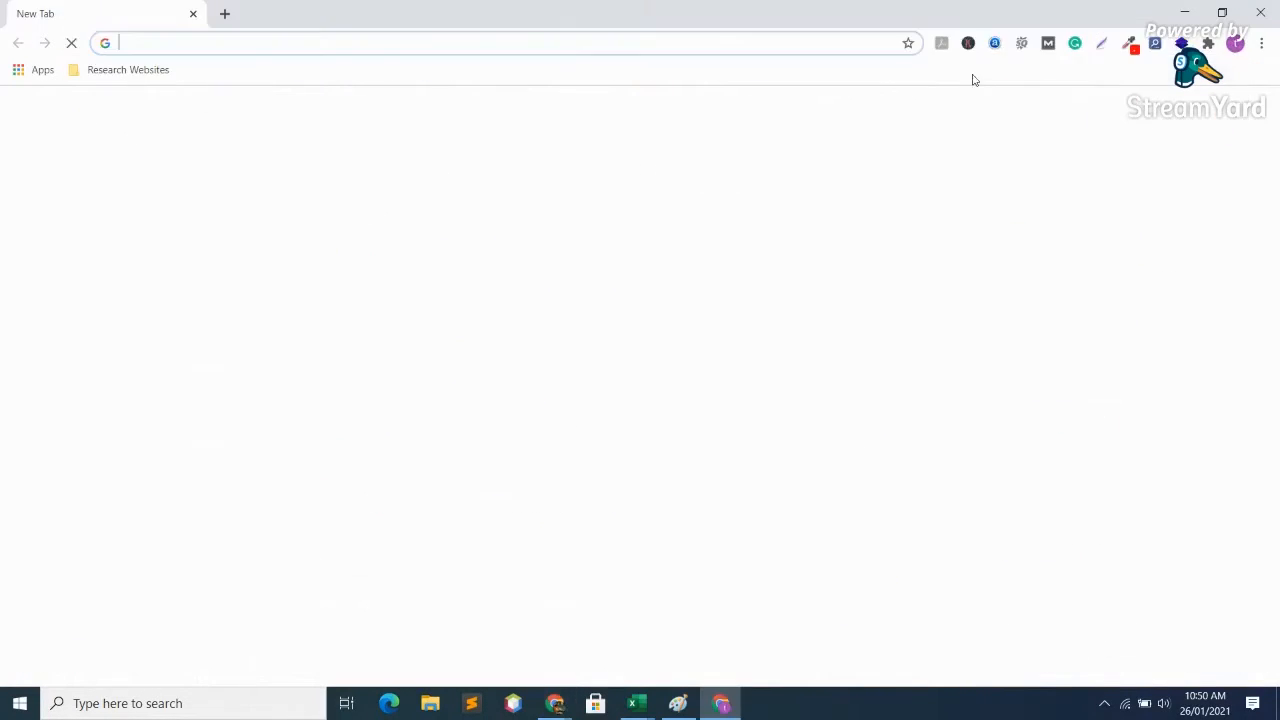
type("facebook")
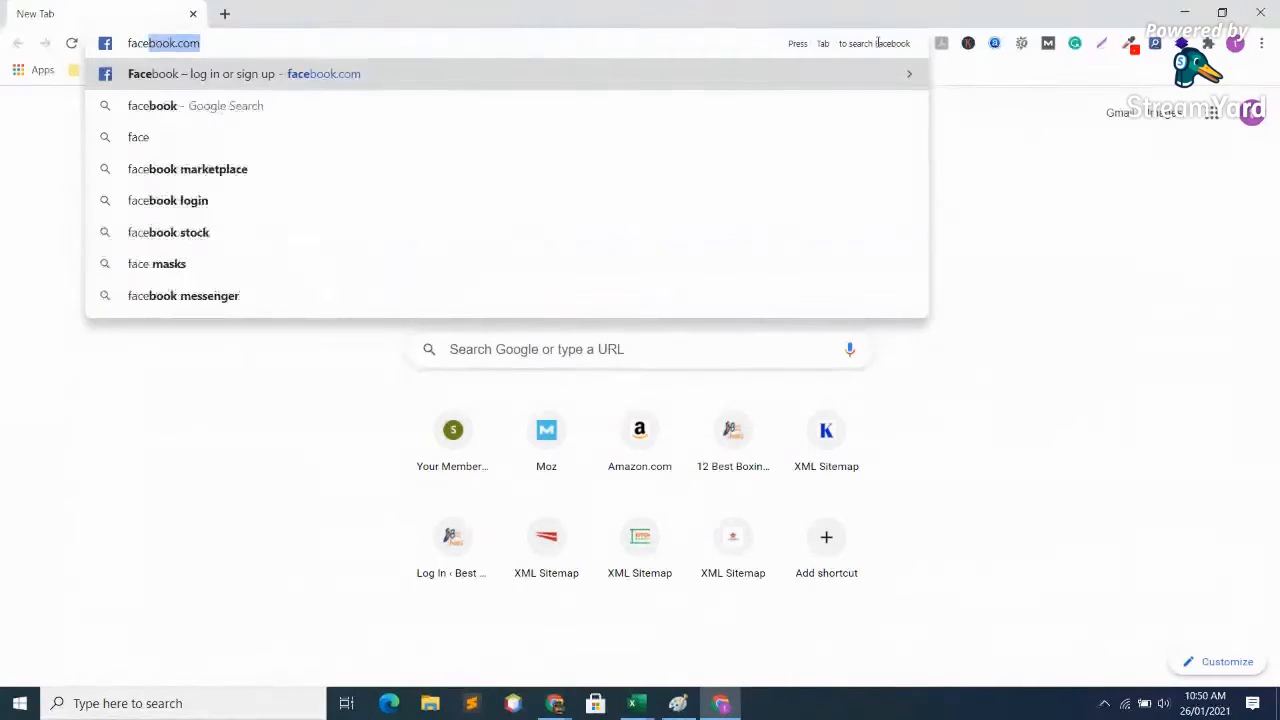
key("Return")
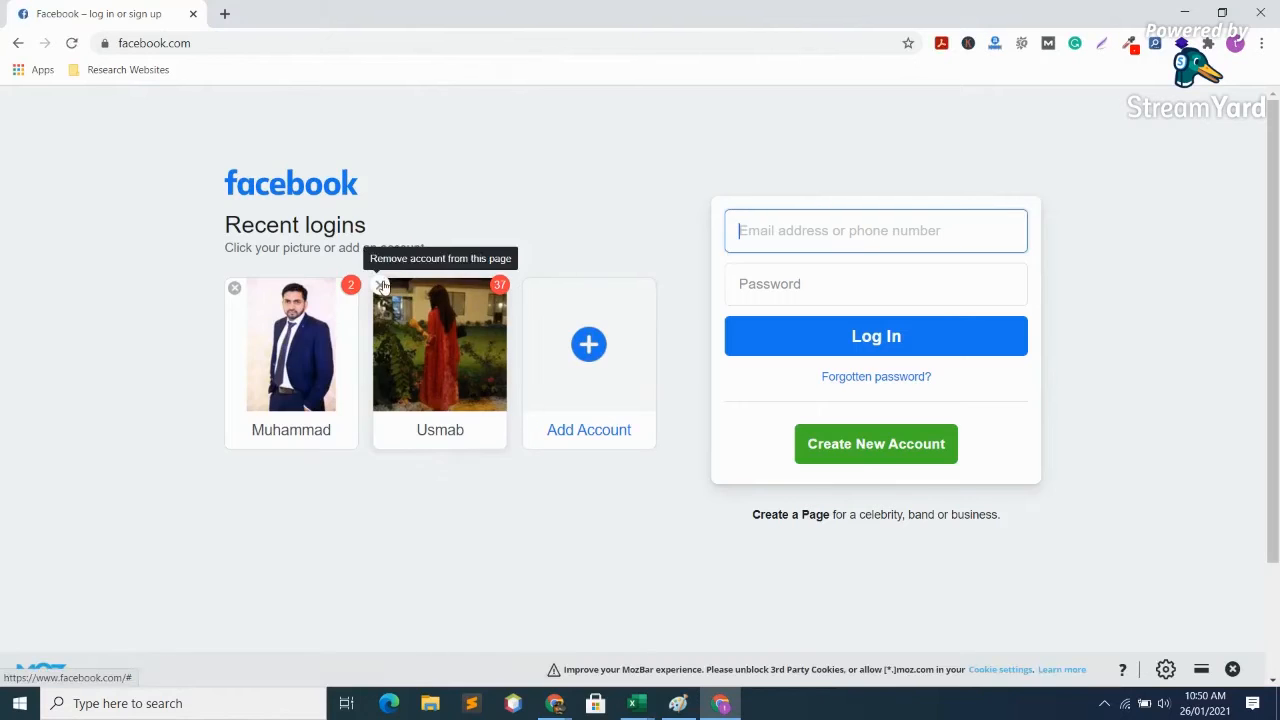
Remove the second recent login from the Facebook login page and view the saved e-mail suggestions
left_click(382, 287)
left_click(803, 228)
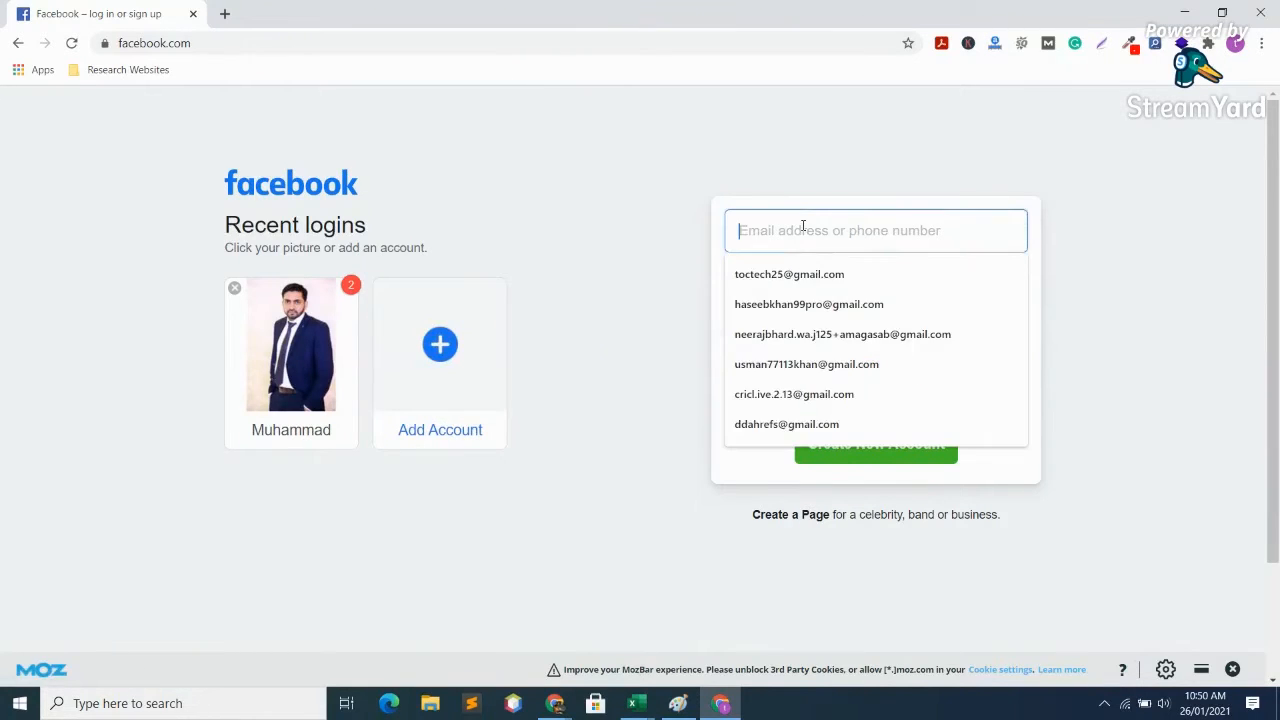
left_click(1093, 231)
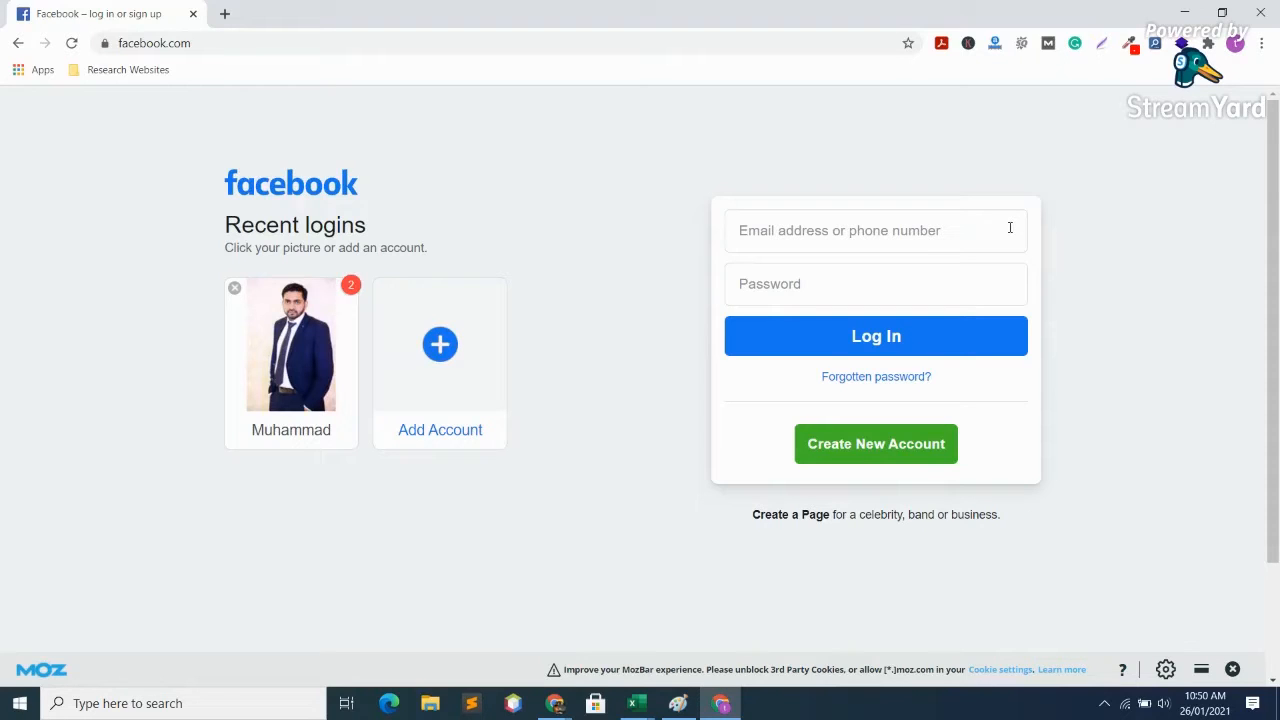
Enter trial characters in the Facebook password and e-mail fields, clear both, and close the browser window
left_click(867, 278)
type("••")
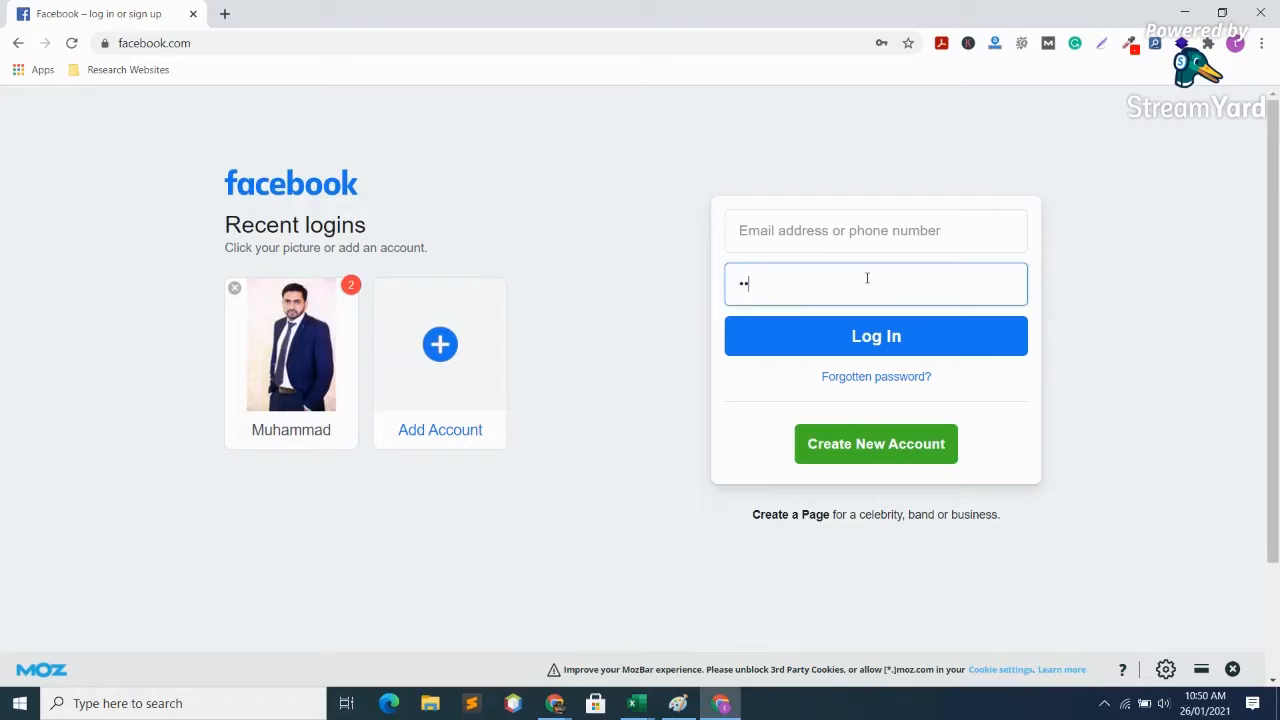
key("BackSpace")
key("BackSpace")
left_click(900, 229)
type("hjdfsbf")
key("BackSpace")
key("BackSpace")
key("BackSpace")
key("BackSpace")
key("BackSpace")
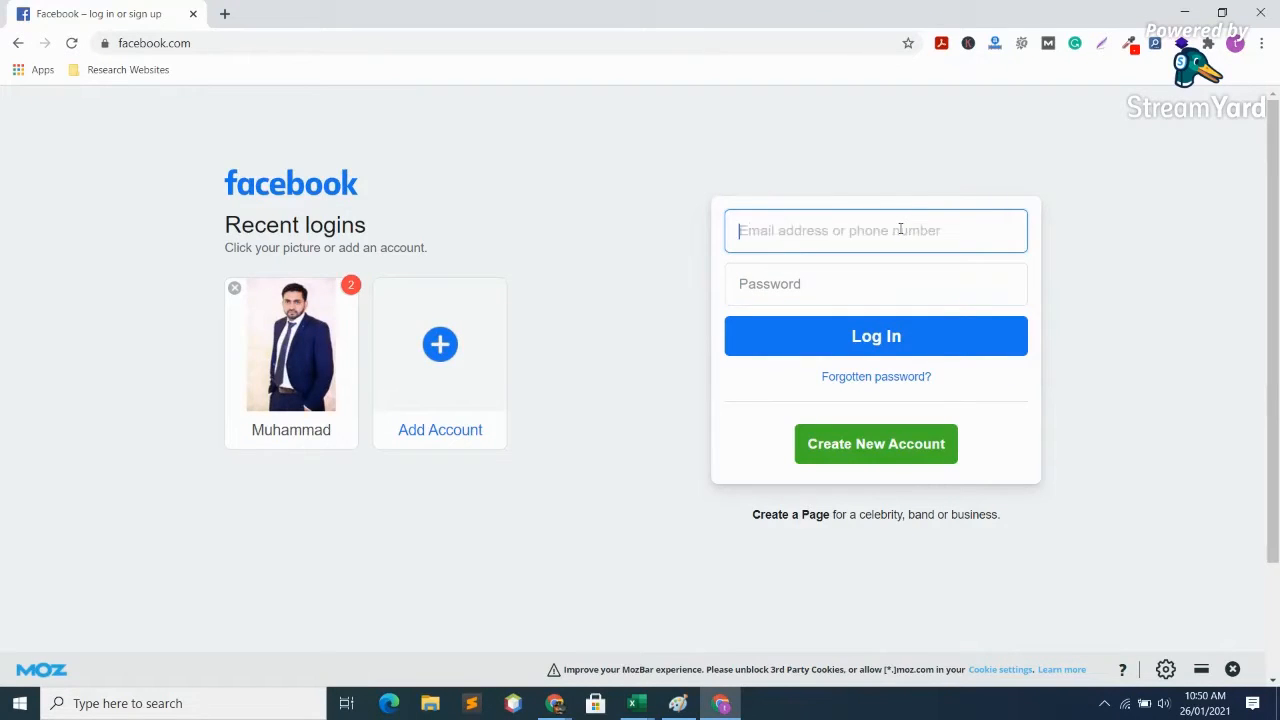
left_click(1260, 12)
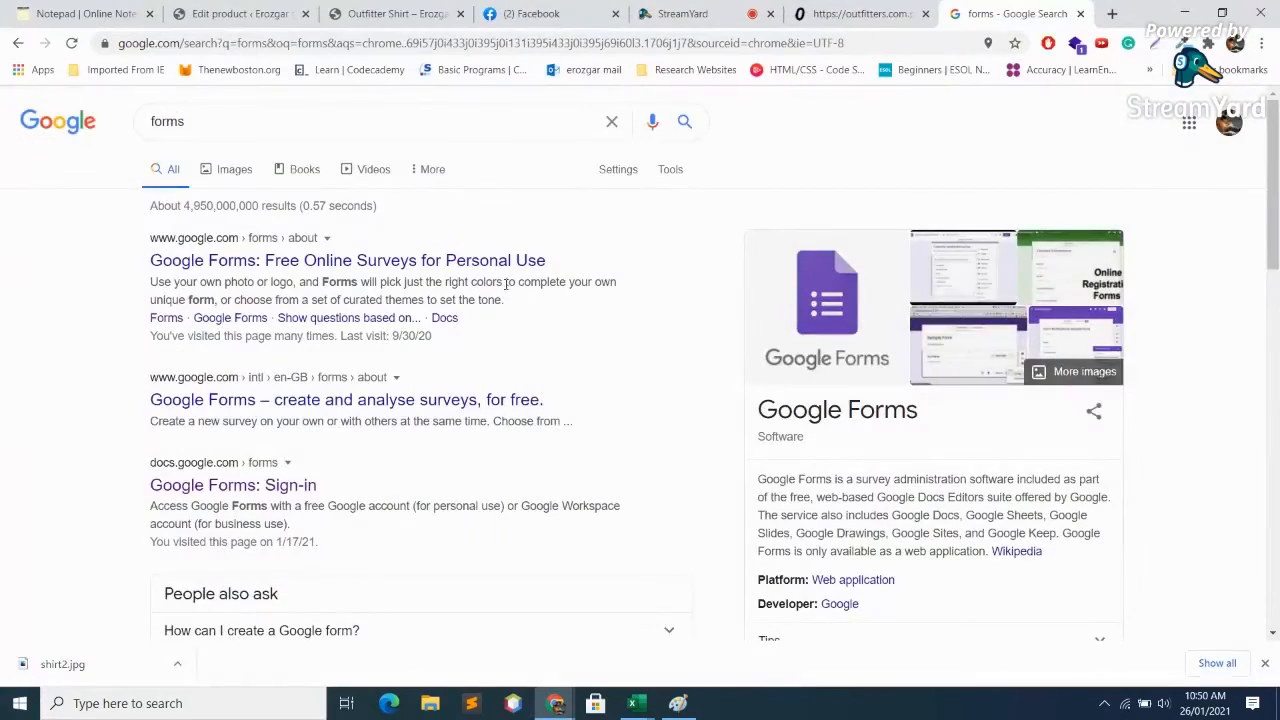
Read the latest viewer comments in StreamYard and switch to the Outfitter Shirt store page
left_click(305, 3)
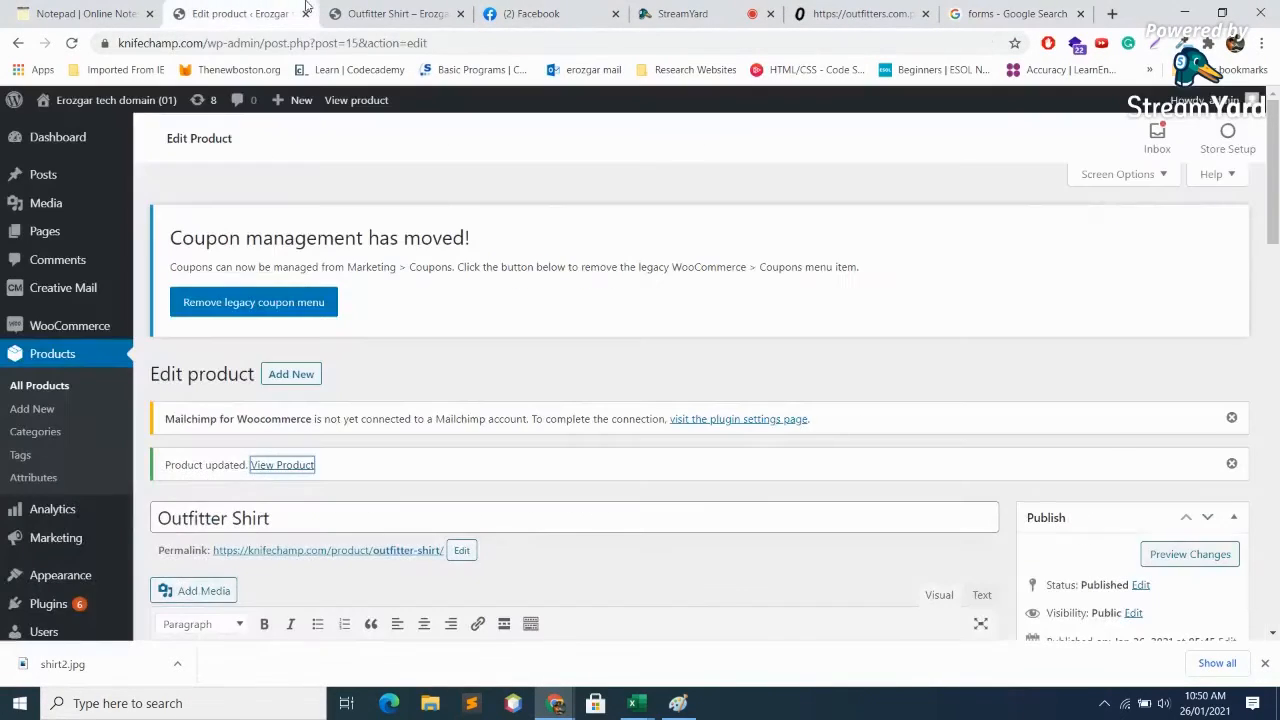
left_click(681, 12)
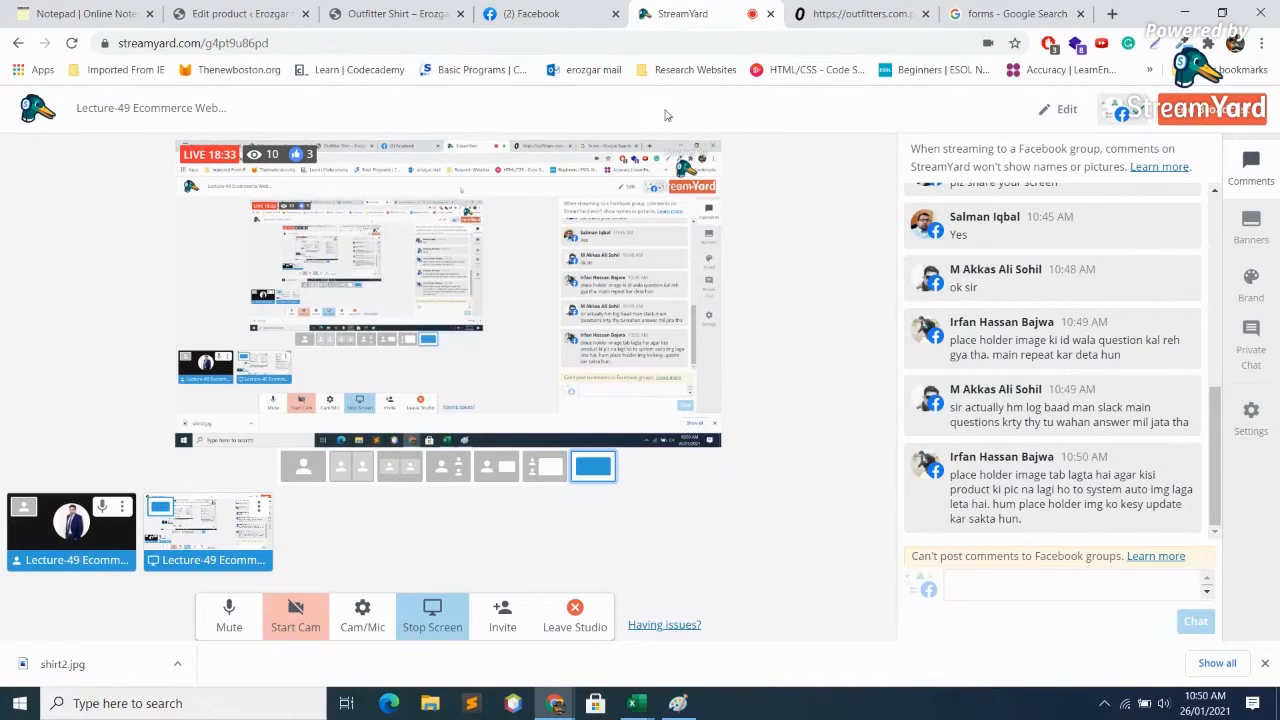
left_click(392, 10)
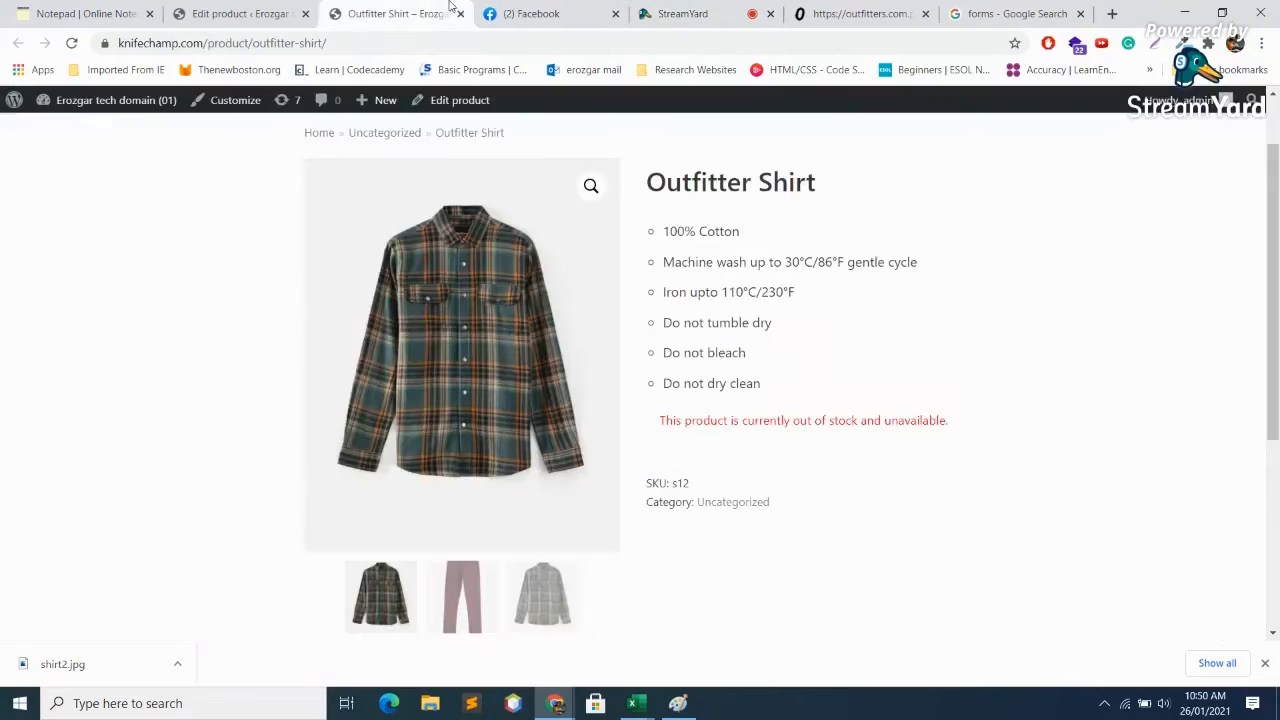
Return to the WordPress admin, open the WooCommerce settings and look through the Advanced options for the placeholder image
left_click(290, 11)
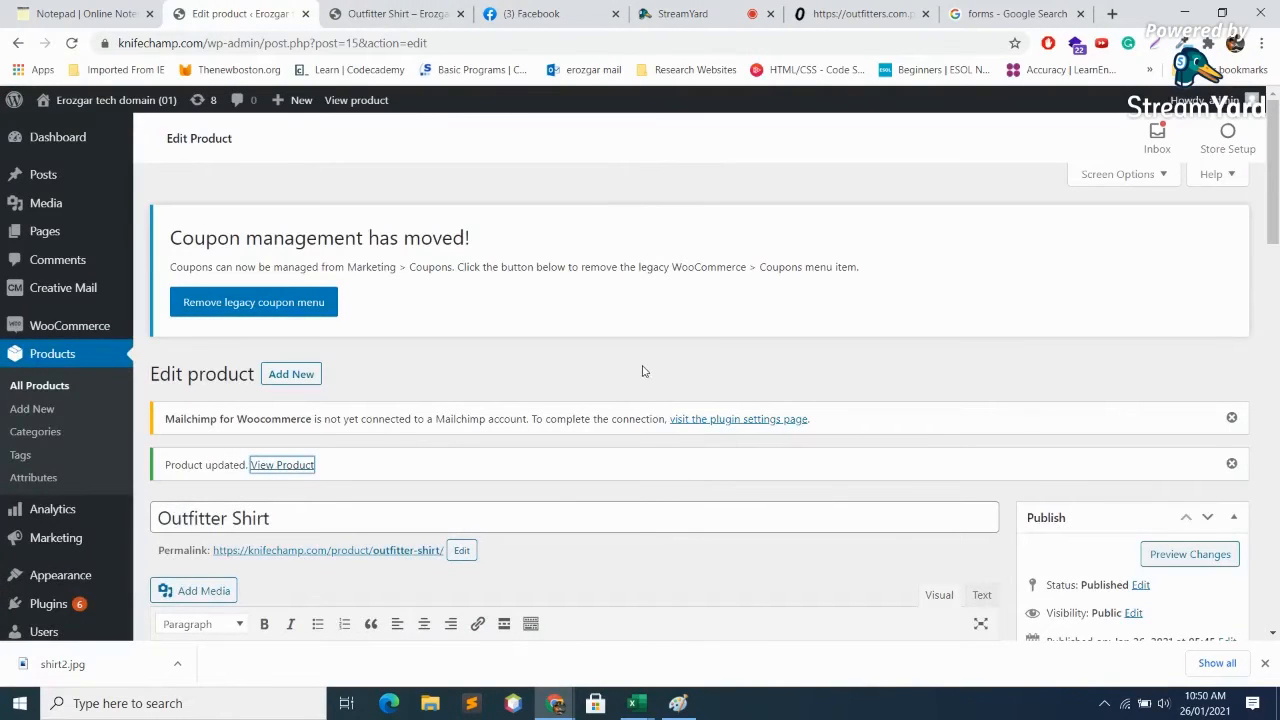
scroll(643, 368, "down", 2)
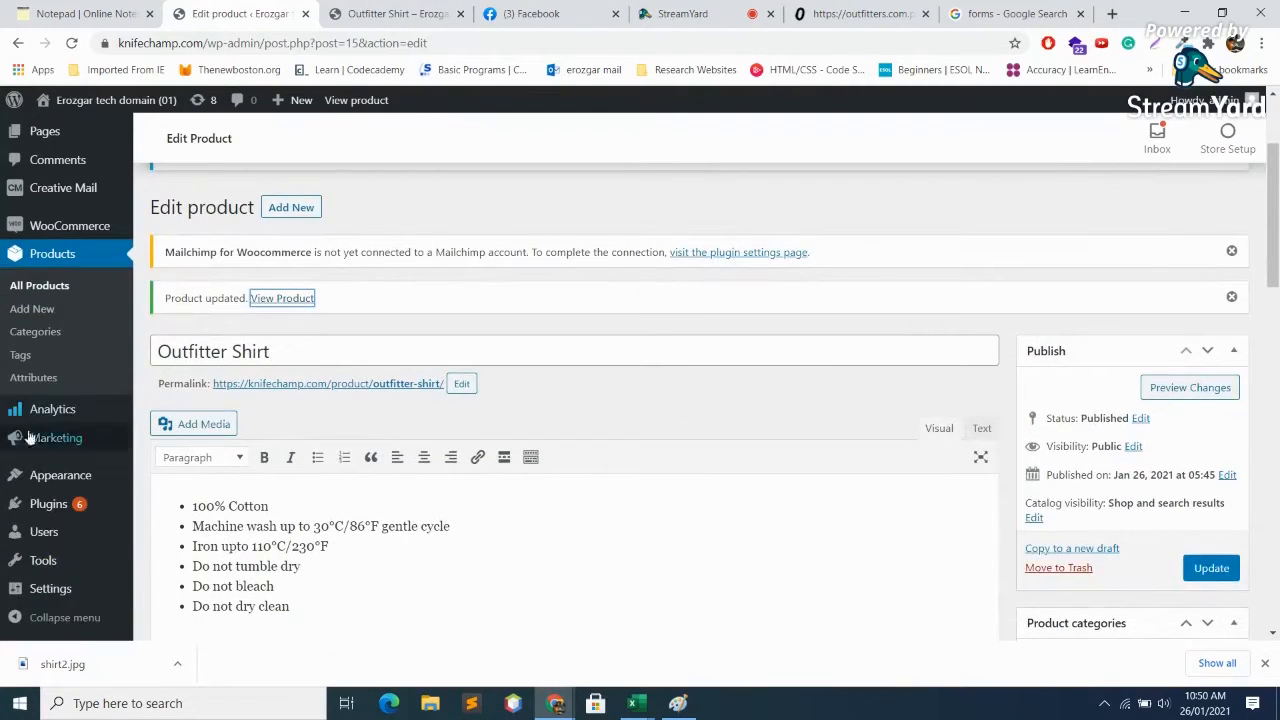
scroll(90, 330, "up", 1)
mouse_move(97, 322)
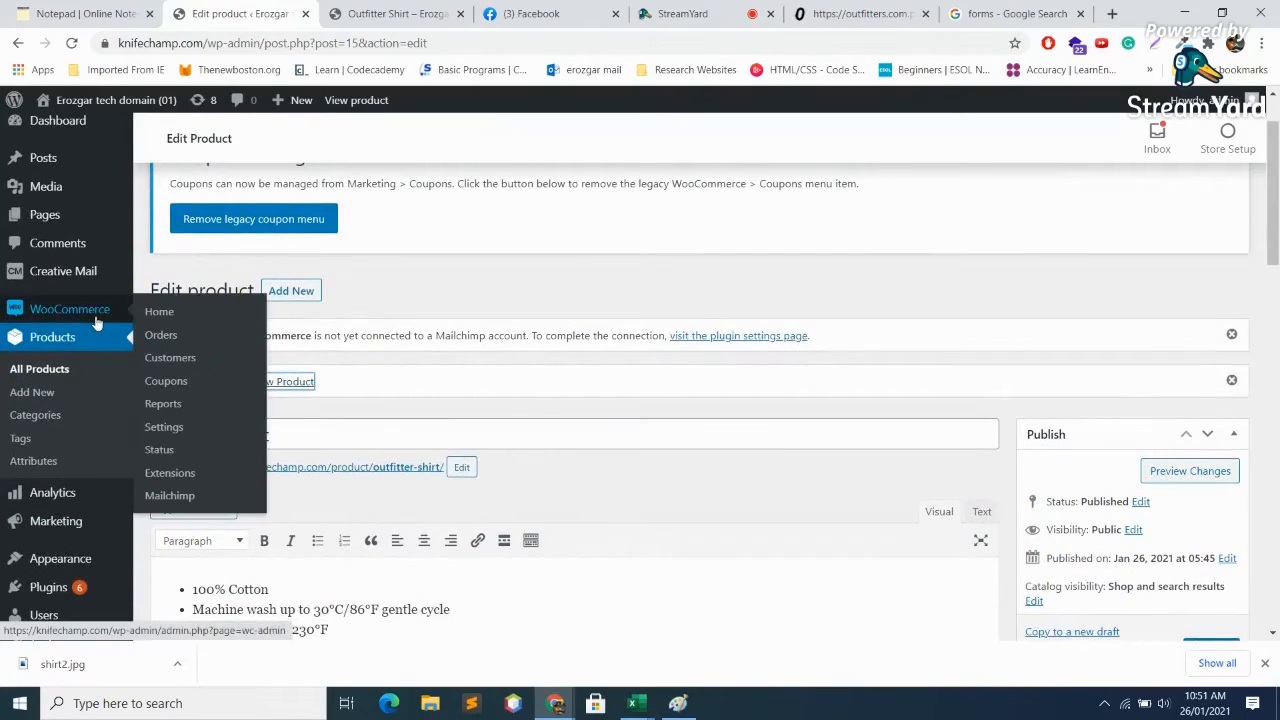
left_click(163, 426)
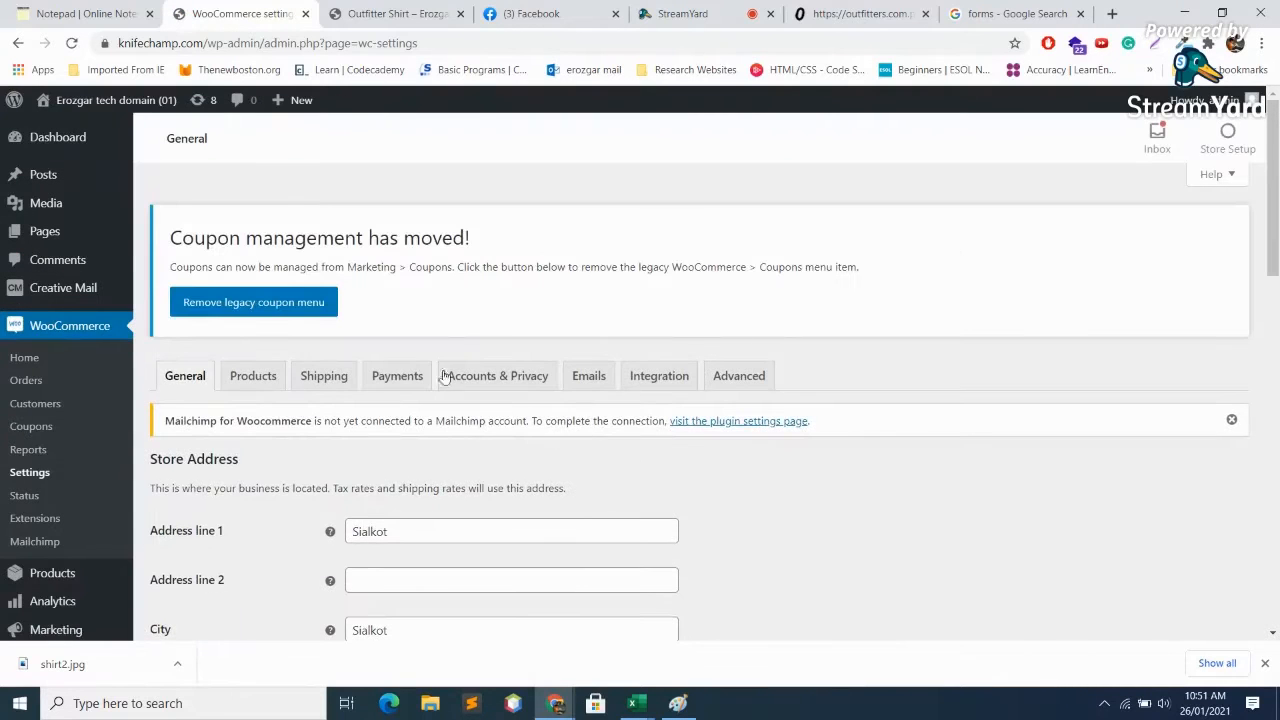
left_click(740, 386)
scroll(910, 375, "down", 3)
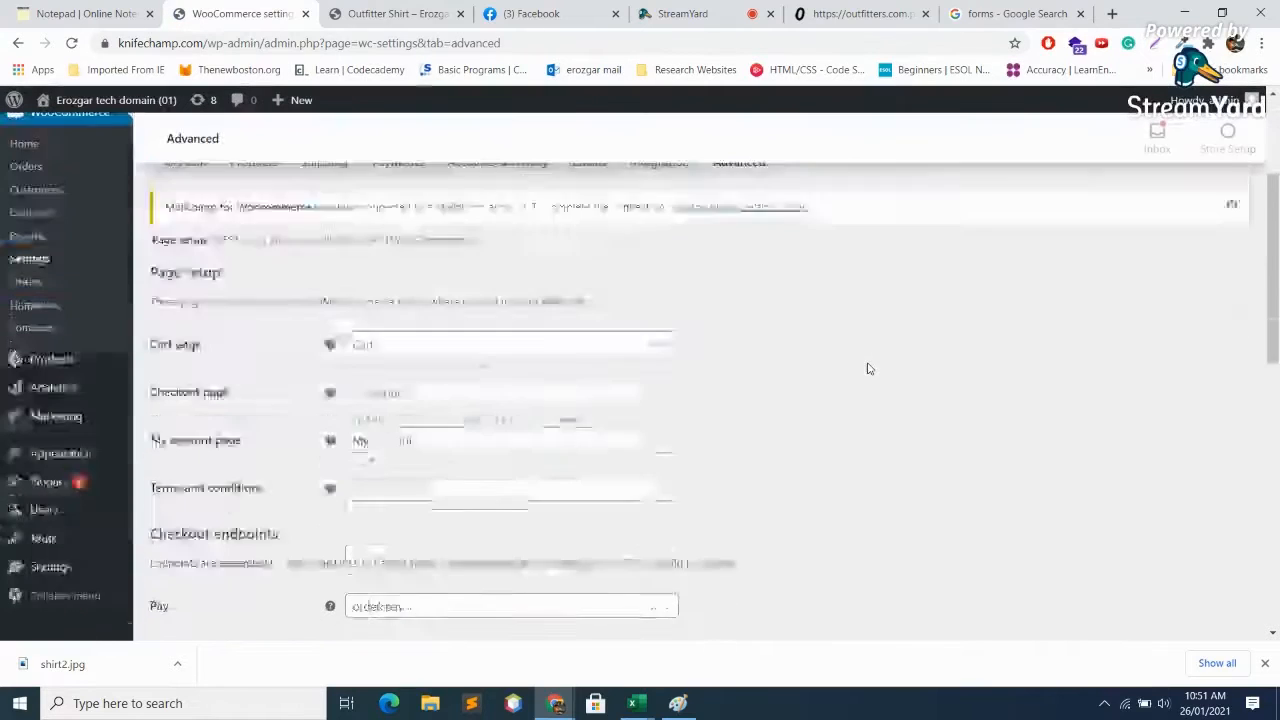
Search Google in a new tab for "placeholder woo" and open the WooCommerce document on changing the placeholder image
left_click(1111, 13)
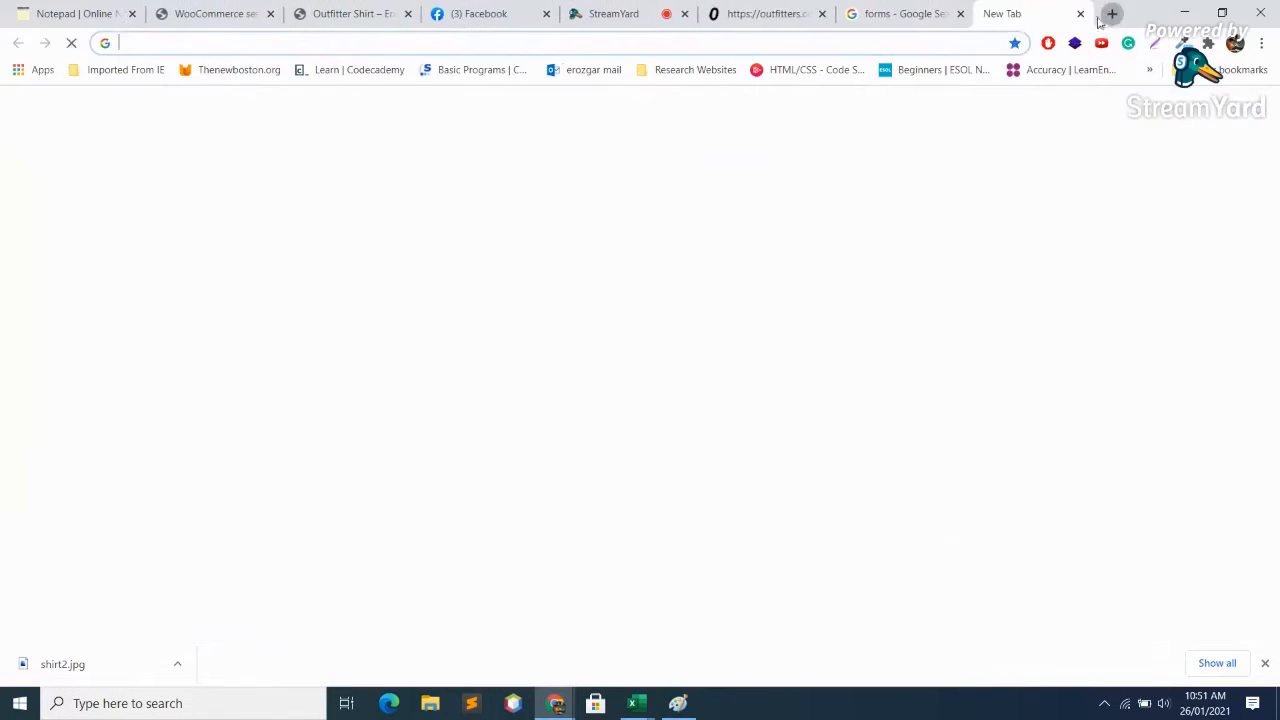
type("plaxce")
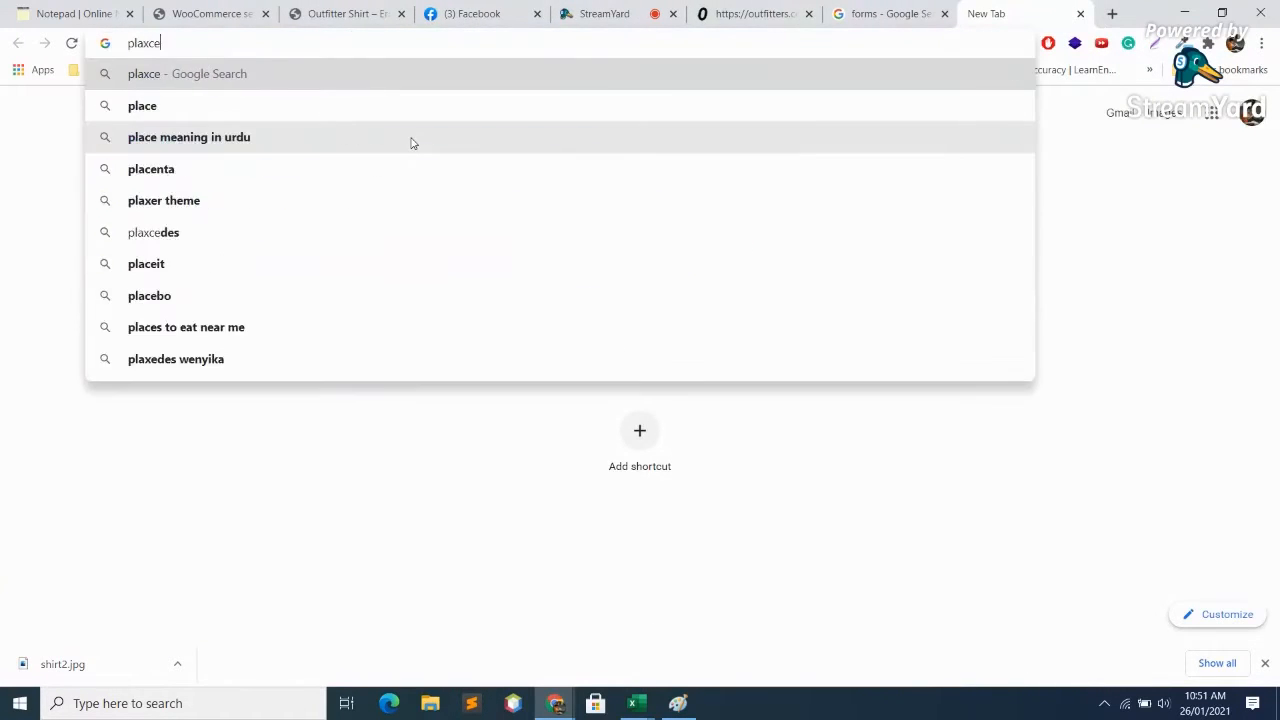
key("BackSpace")
key("BackSpace")
key("BackSpace")
type("ceh")
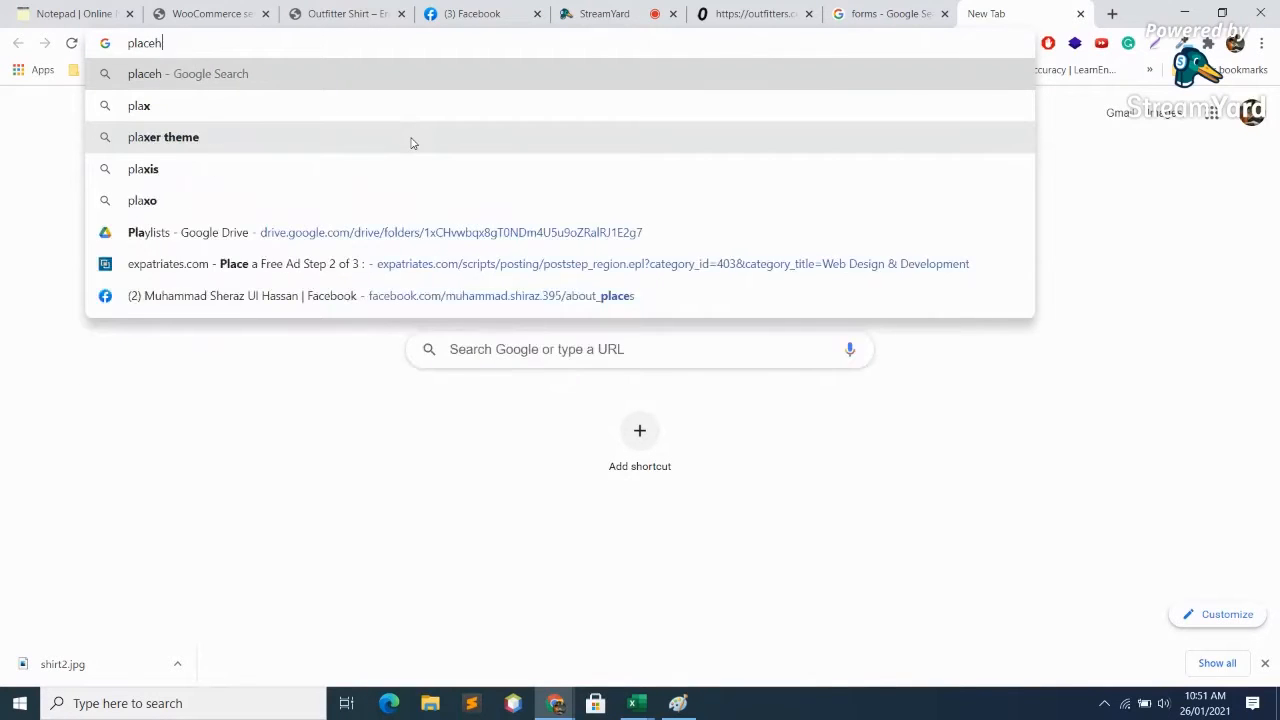
type("older ")
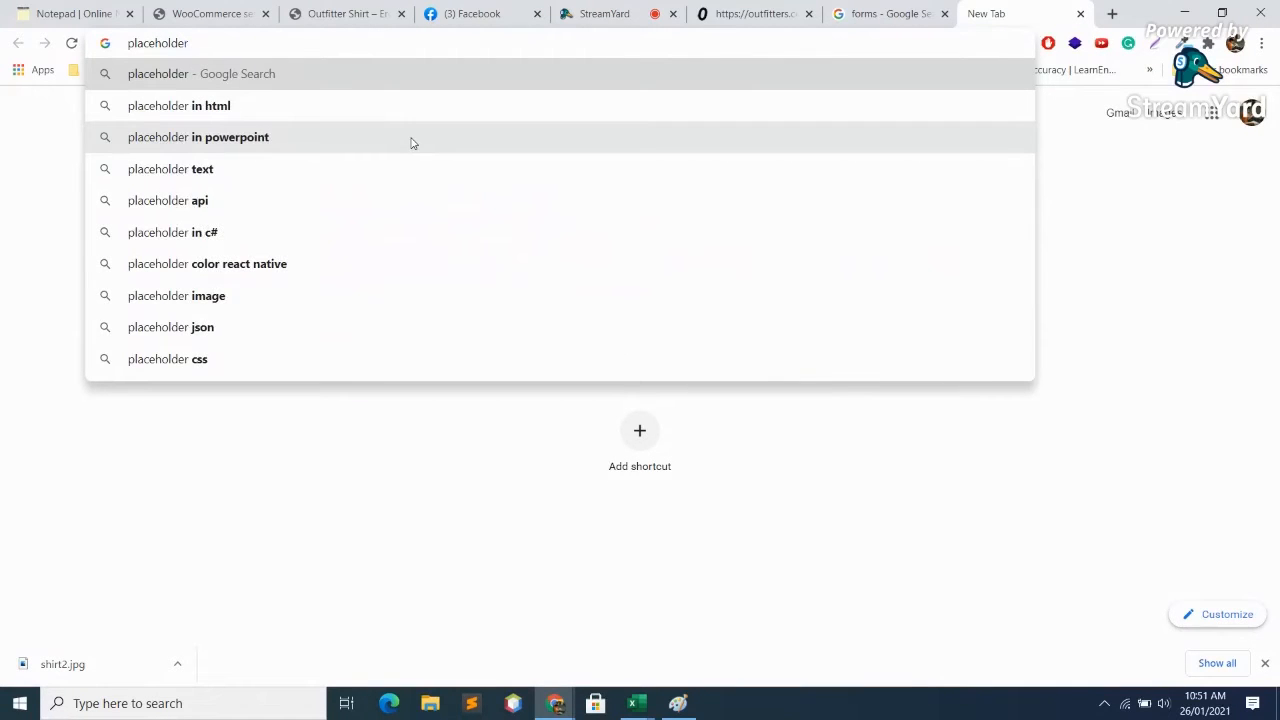
type("woo")
key("Down")
key("Return")
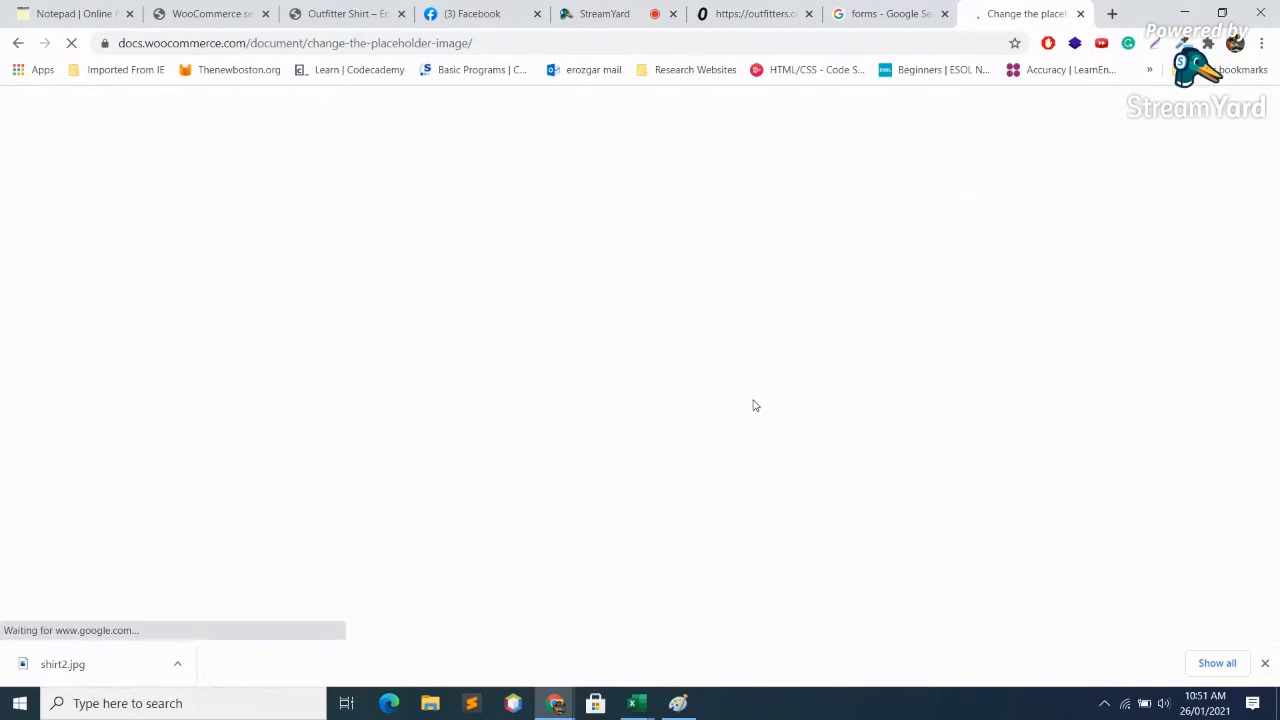
Read through the placeholder image document and highlight the parent theme's functions.php file name
scroll(800, 440, "down", 2)
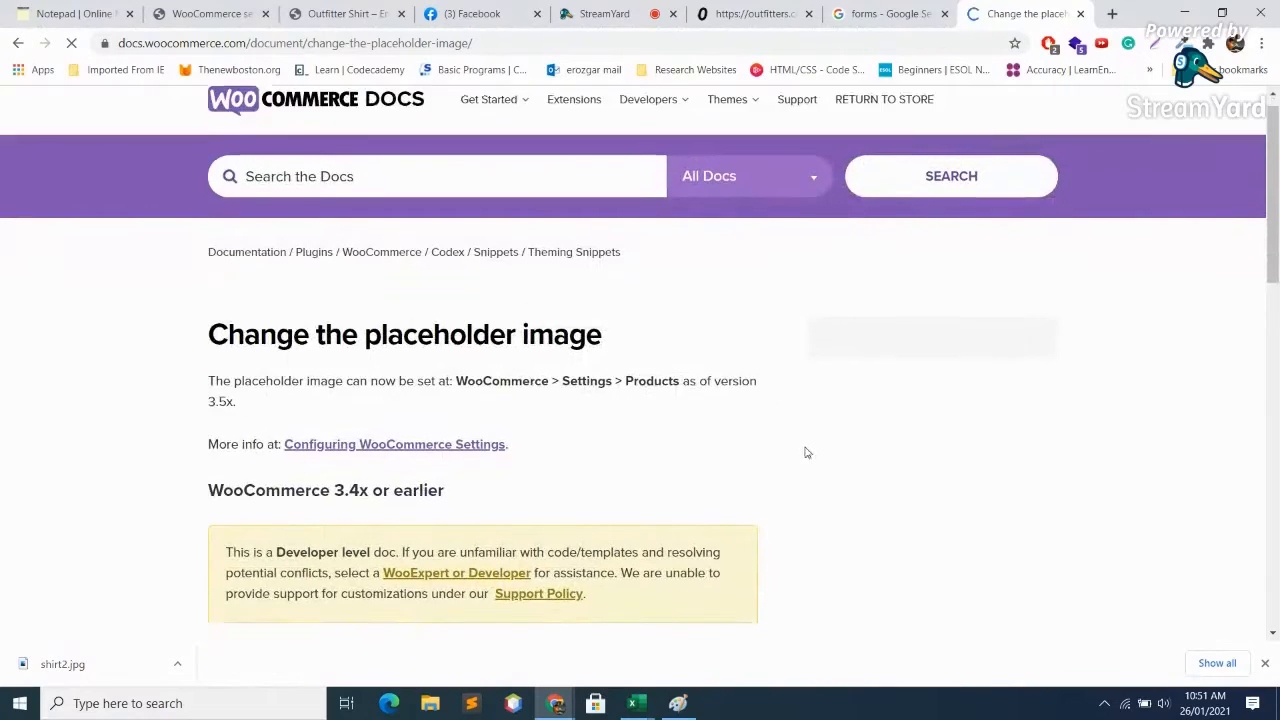
scroll(811, 447, "down", 2)
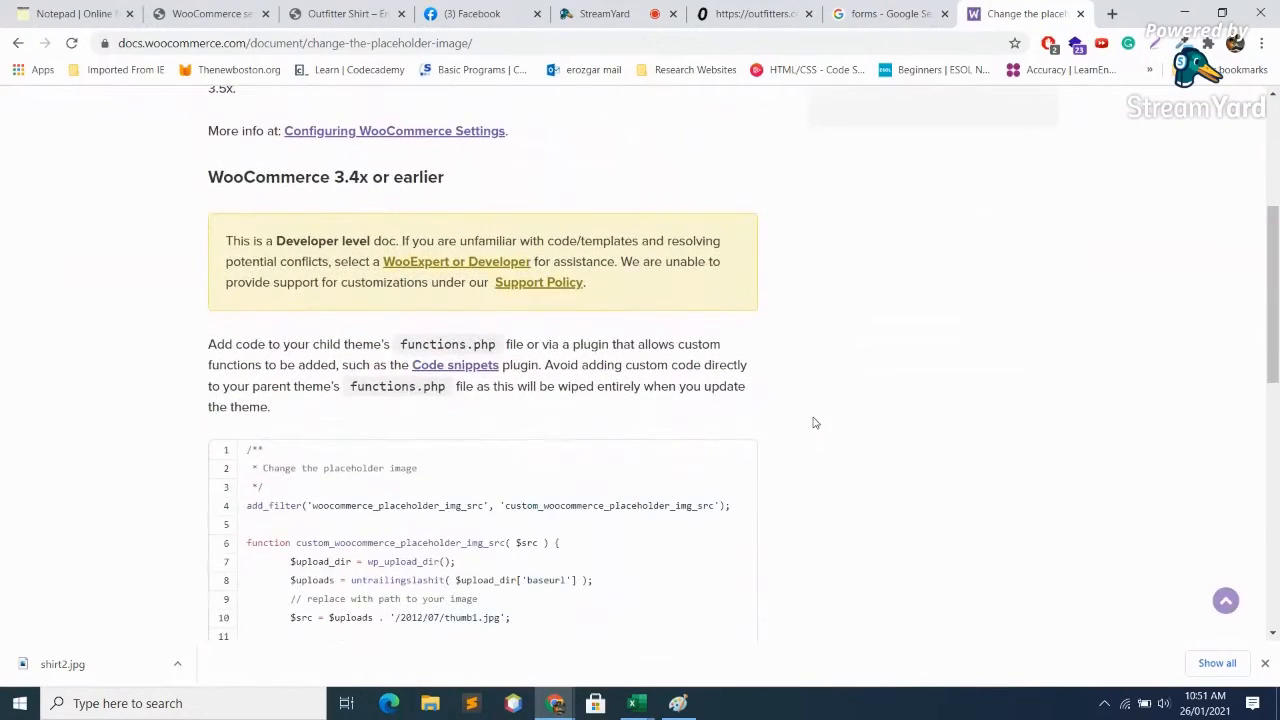
scroll(816, 428, "down", 1)
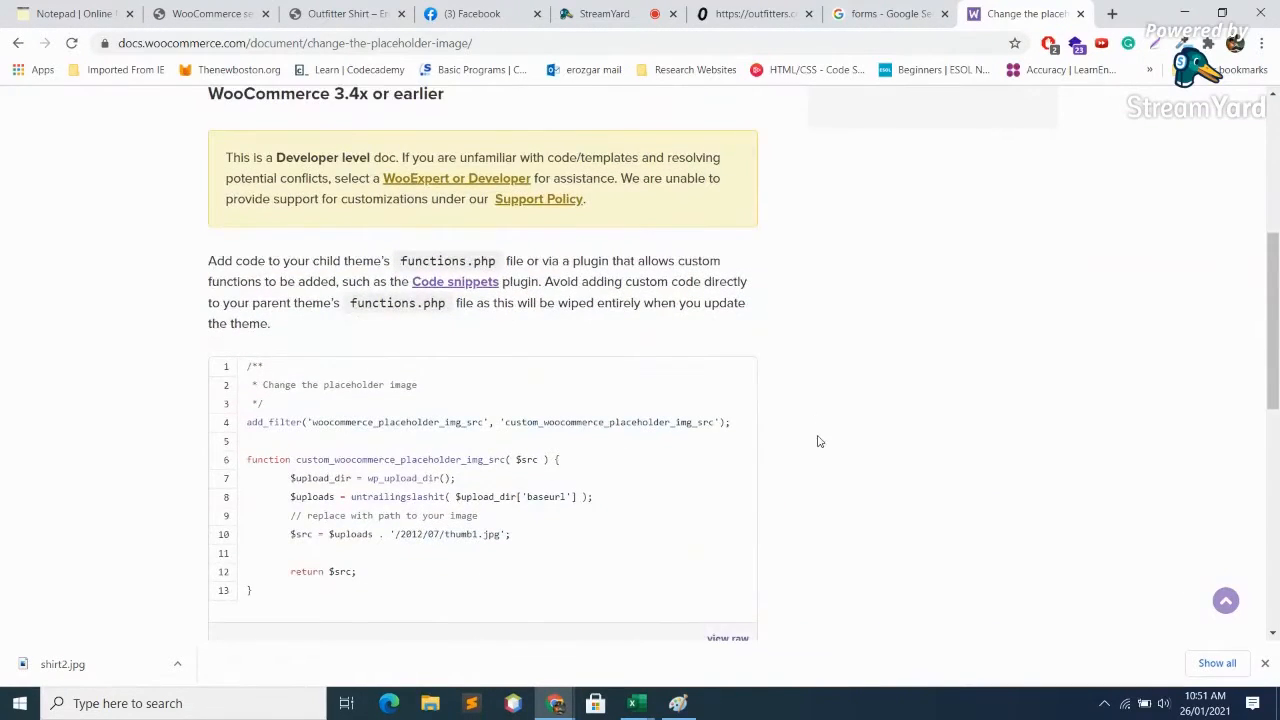
scroll(824, 437, "down", 1)
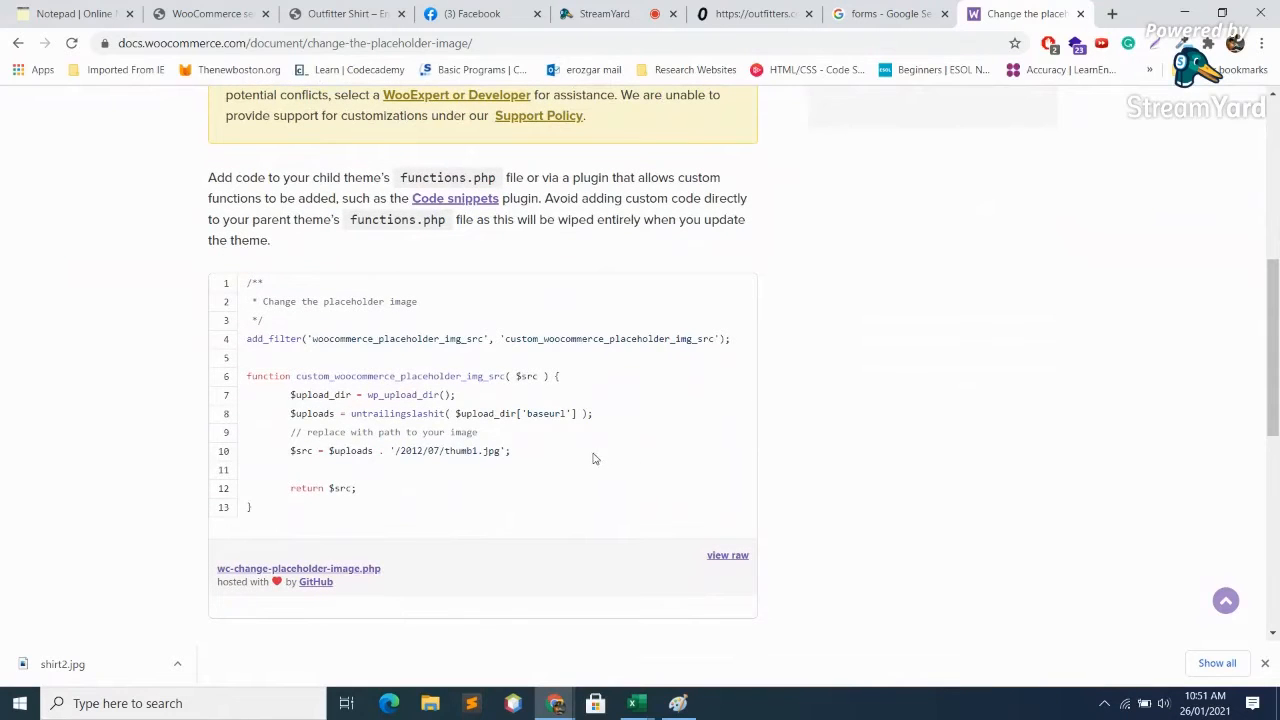
scroll(598, 458, "down", 3)
scroll(598, 458, "up", 3)
left_click_drag(352, 219, 430, 218)
left_click(609, 261)
left_click_drag(348, 222, 397, 220)
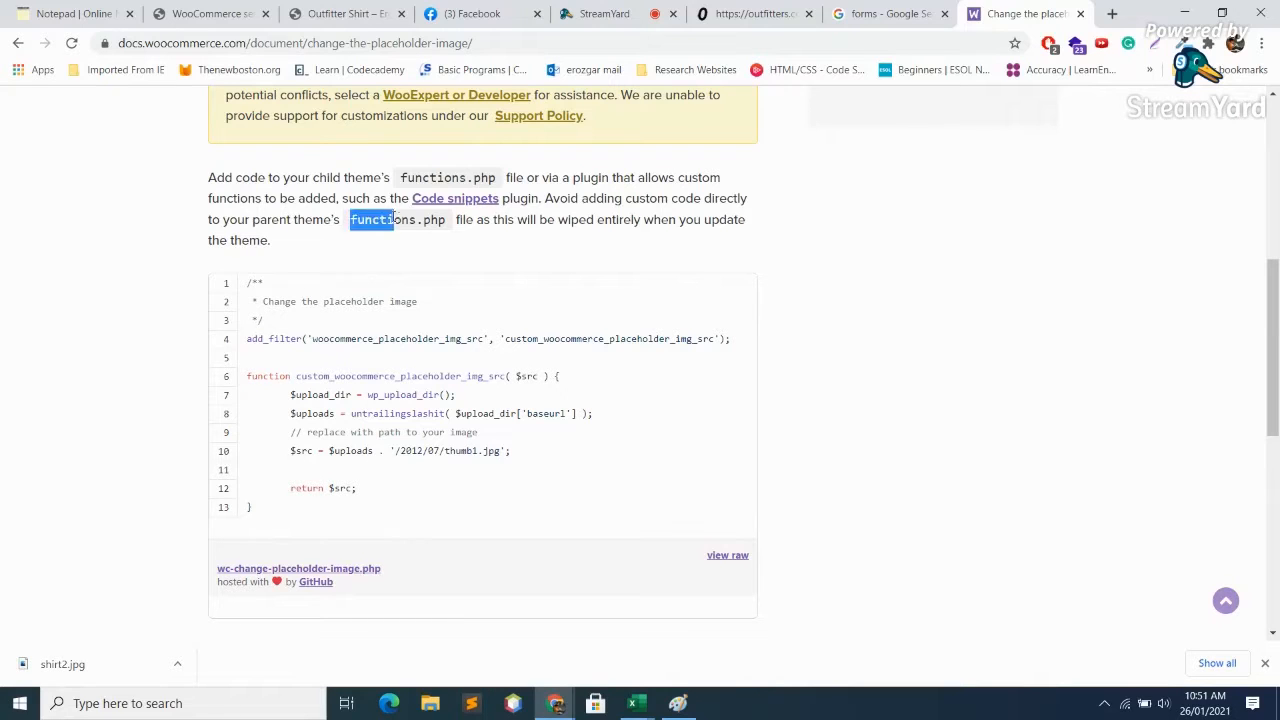
left_click(597, 272)
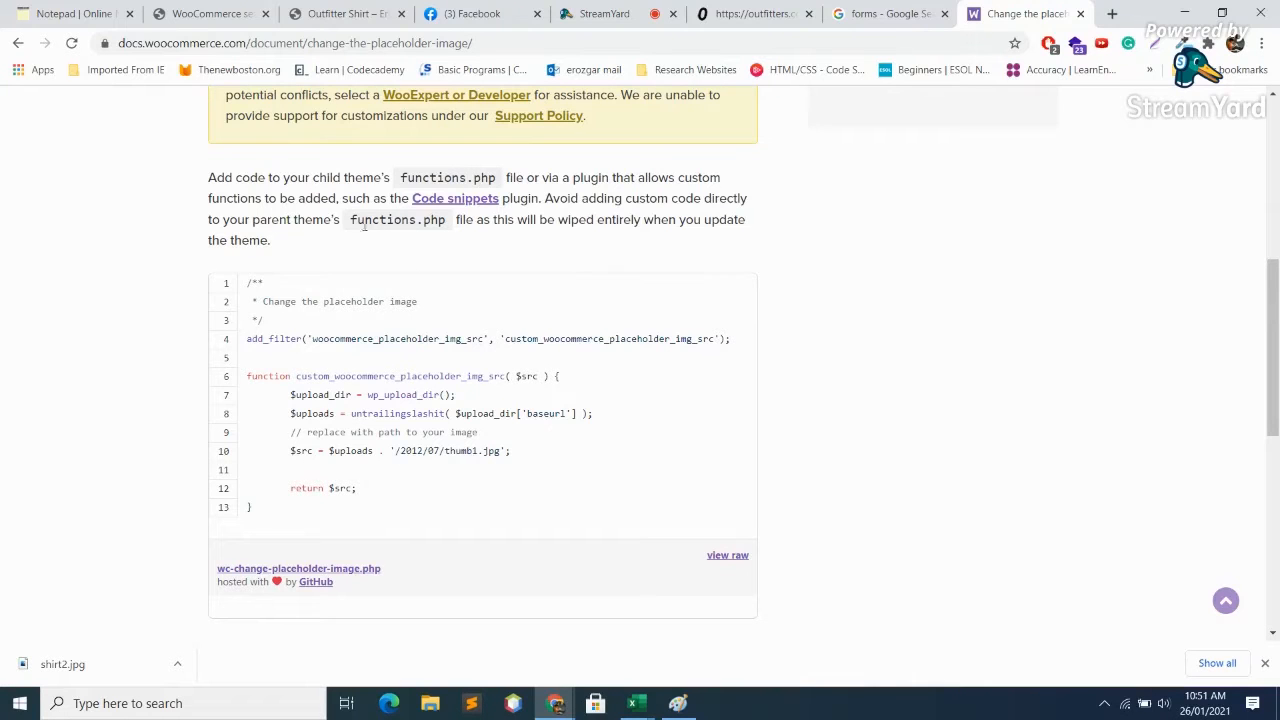
left_click_drag(350, 221, 449, 232)
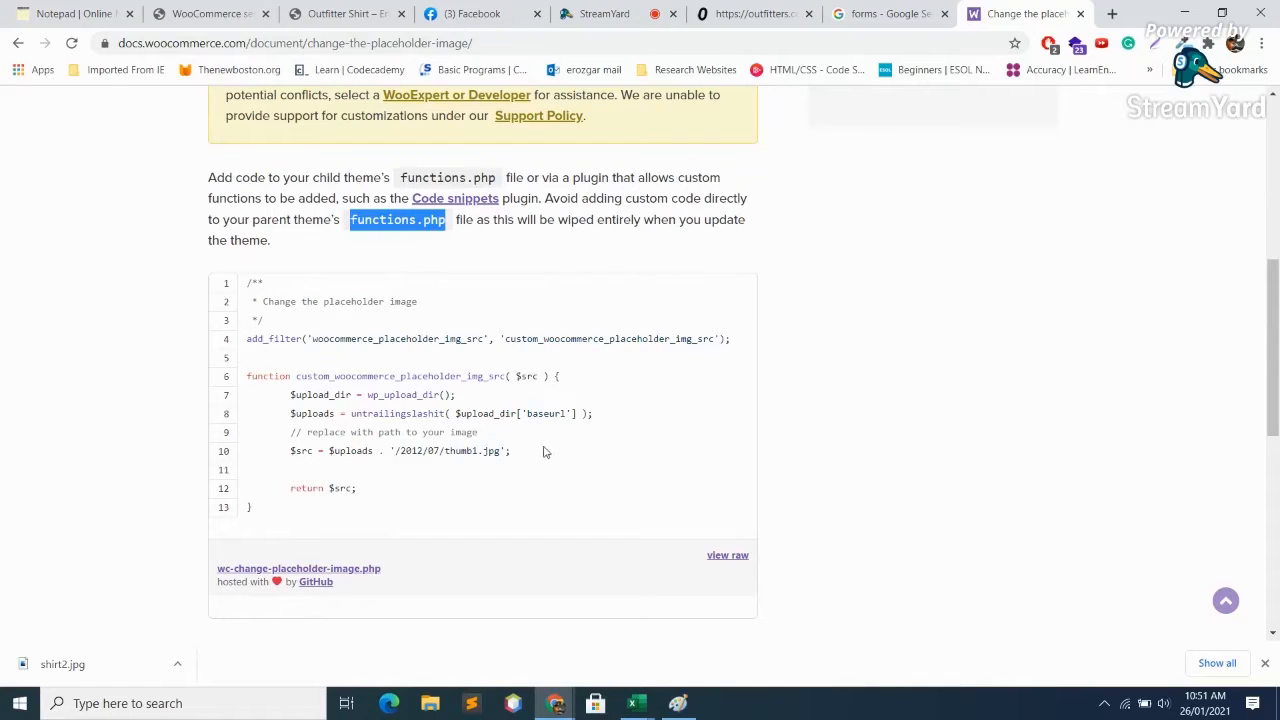
Highlight the "replace with path to your image" comment and the $src line in the code sample
left_click_drag(541, 462, 288, 432)
left_click(847, 464)
left_click_drag(531, 457, 382, 432)
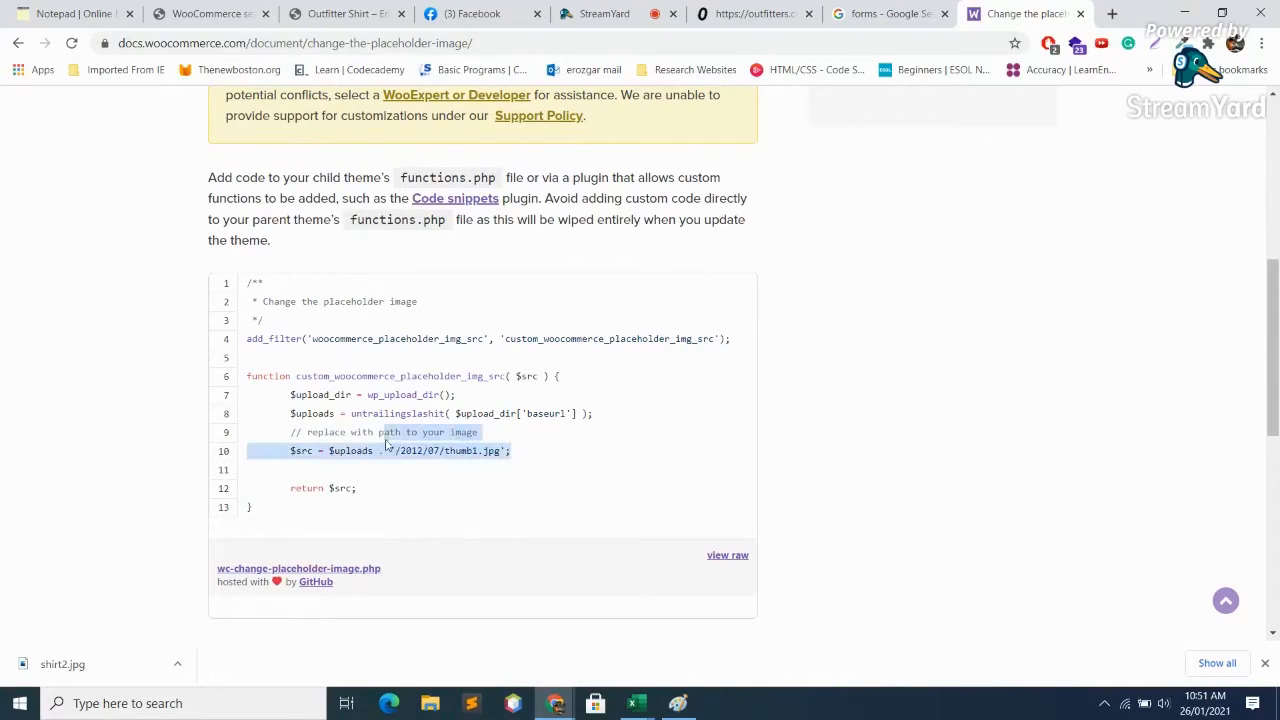
left_click(766, 434)
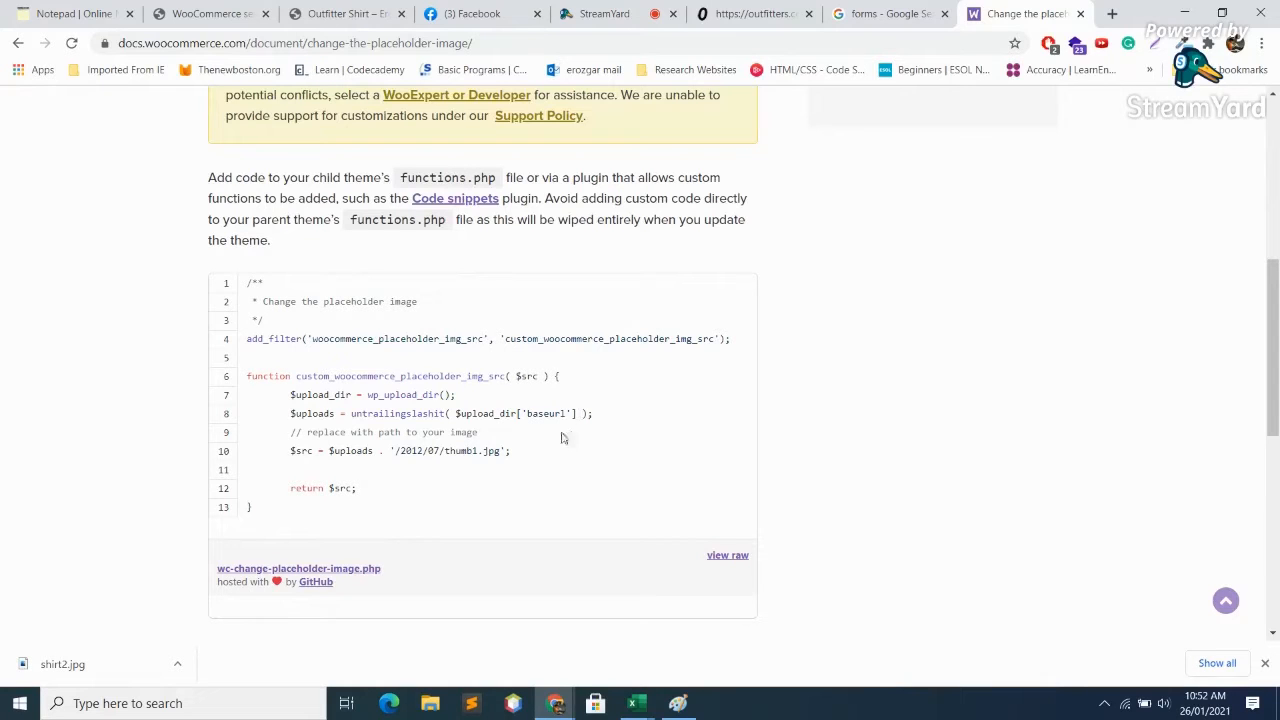
Highlight the parts of code line 10, from the $src variable to the '/2012/07/thumb1.jpg' image path
left_click_drag(546, 455, 475, 451)
left_click(646, 425)
left_click_drag(315, 455, 283, 451)
left_click(519, 474)
left_click_drag(379, 451, 440, 451)
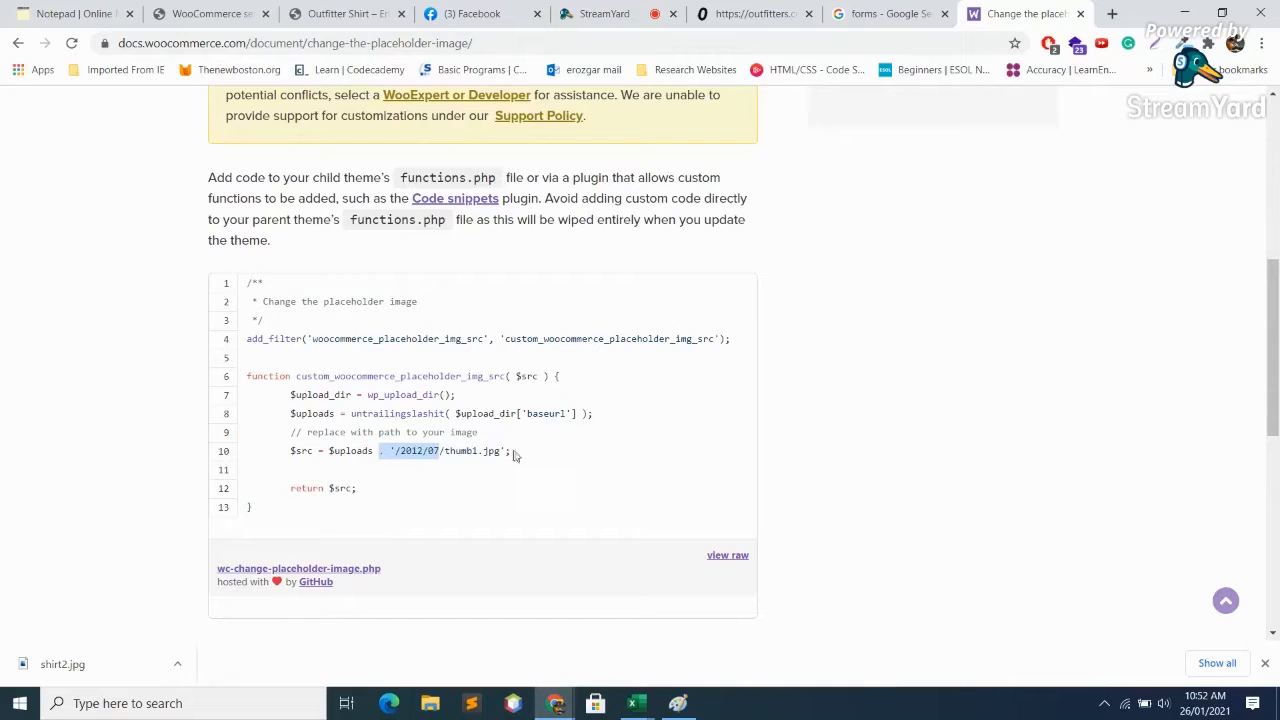
left_click(487, 451)
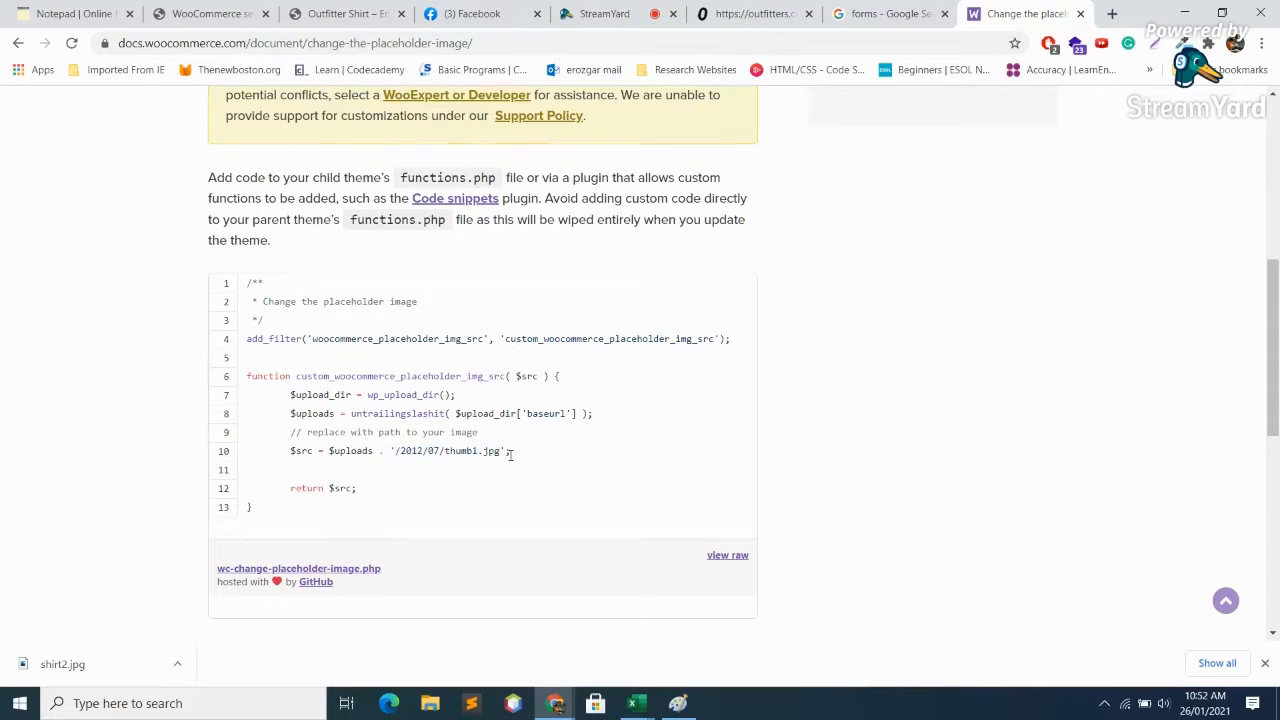
left_click_drag(488, 453, 368, 452)
left_click_drag(371, 451, 512, 462)
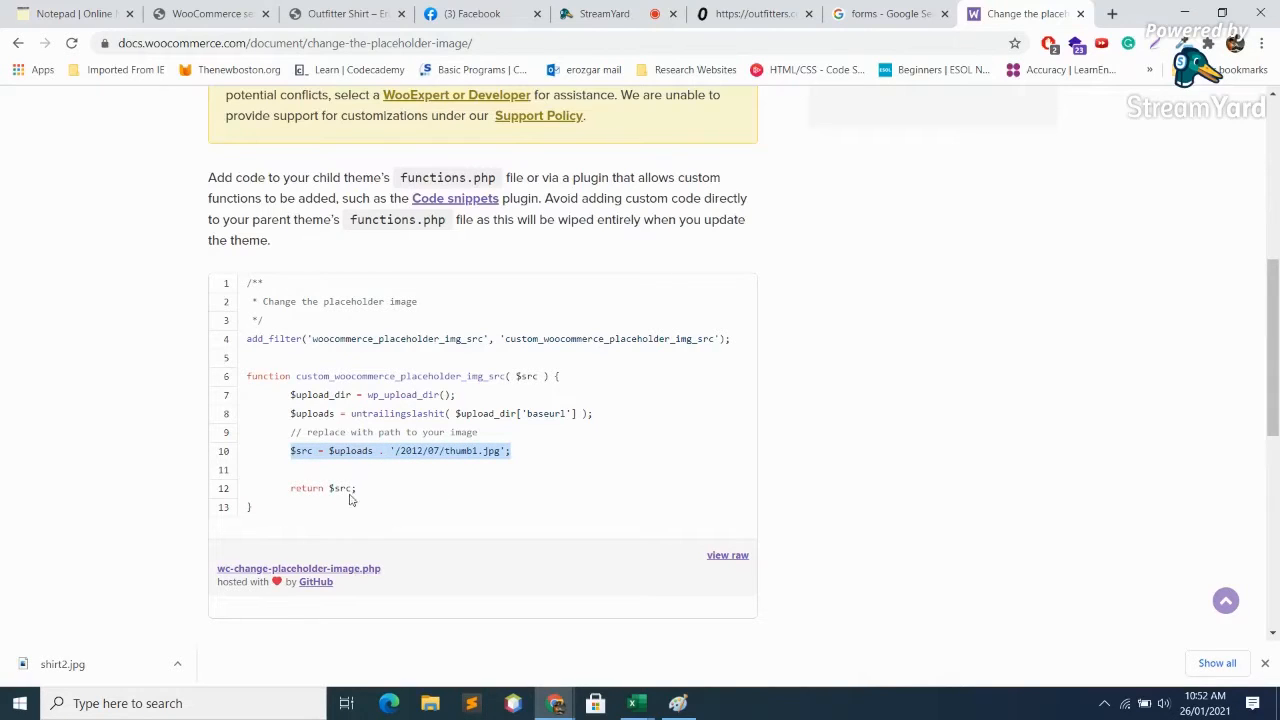
Highlight the returned $src value and review the rest of the placeholder image document, including the version 3.5x instructions
left_click_drag(351, 488, 339, 488)
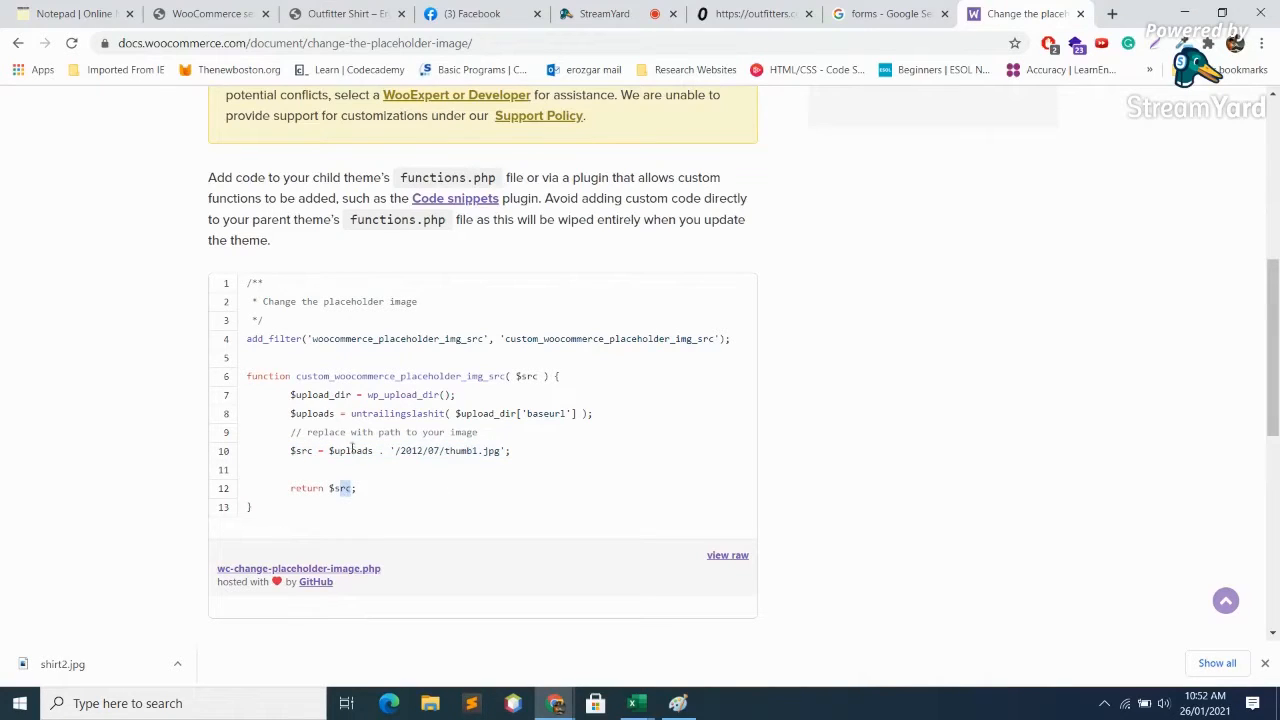
left_click(420, 492)
scroll(475, 455, "down", 5)
scroll(490, 452, "up", 4)
scroll(491, 455, "down", 3)
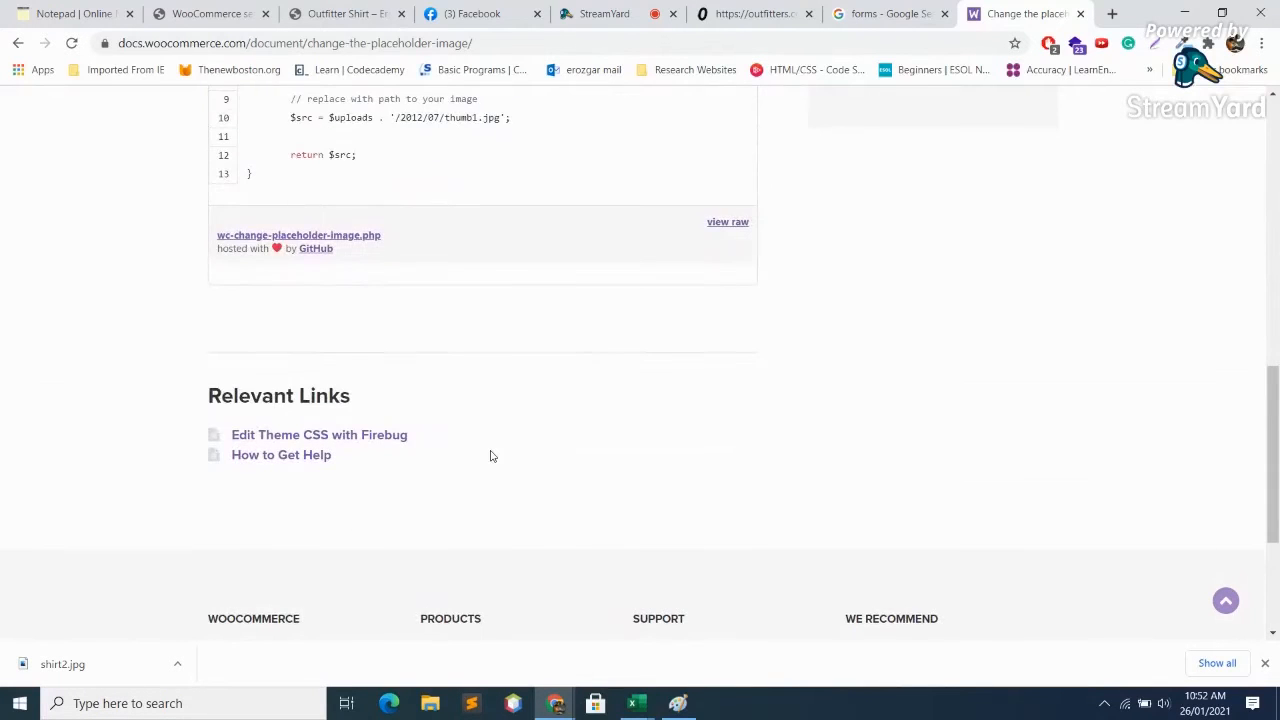
scroll(529, 453, "up", 7)
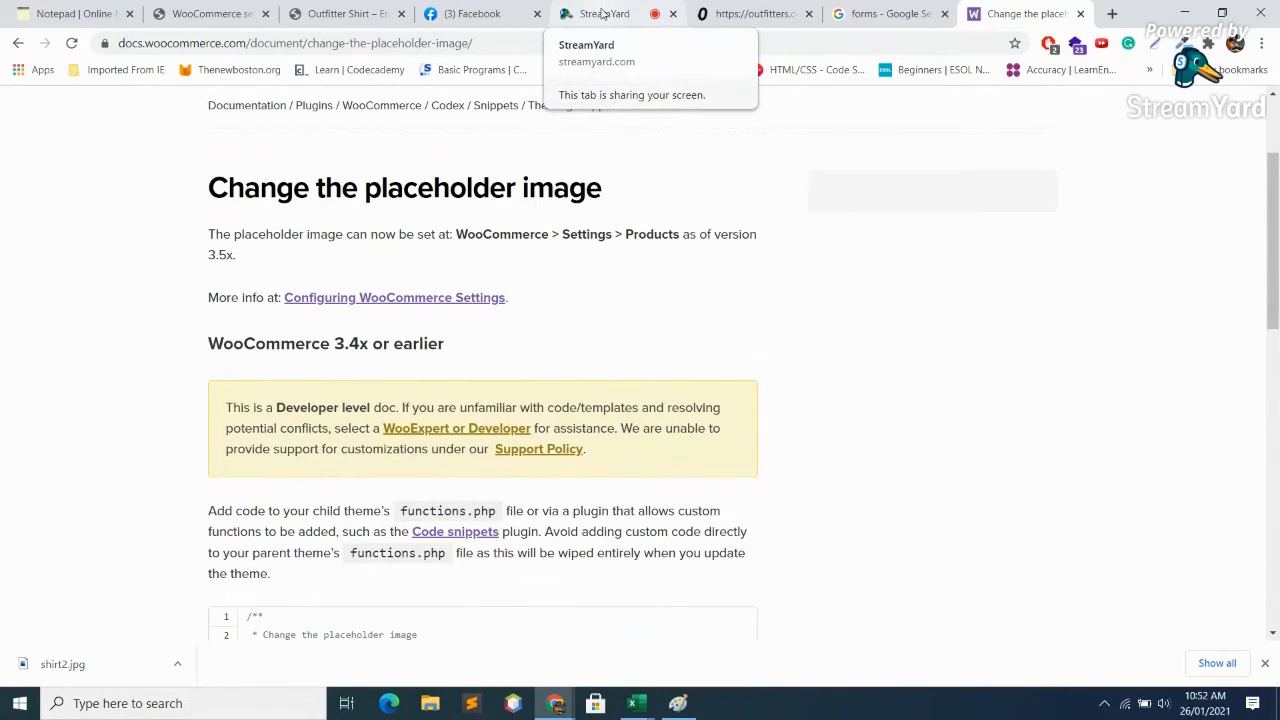
Check the new viewer comments in StreamYard and switch back to the Google results for "forms"
left_click(603, 14)
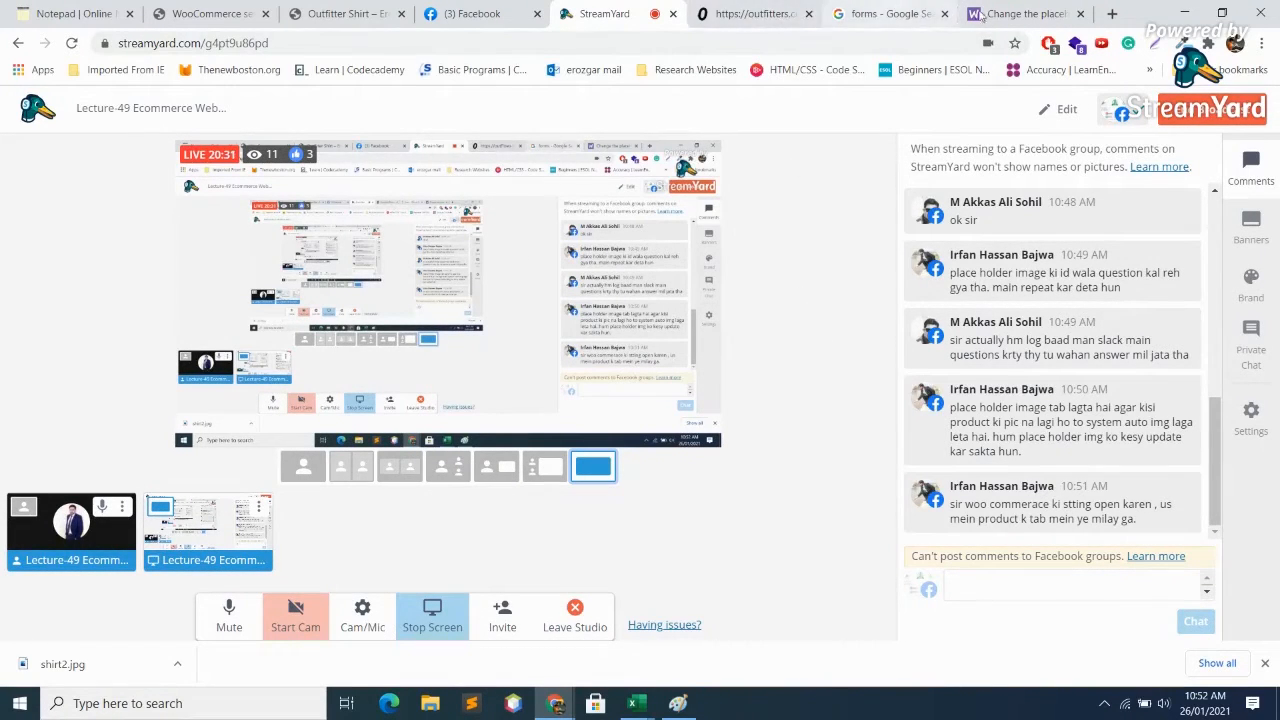
left_click(982, 14)
left_click(832, 14)
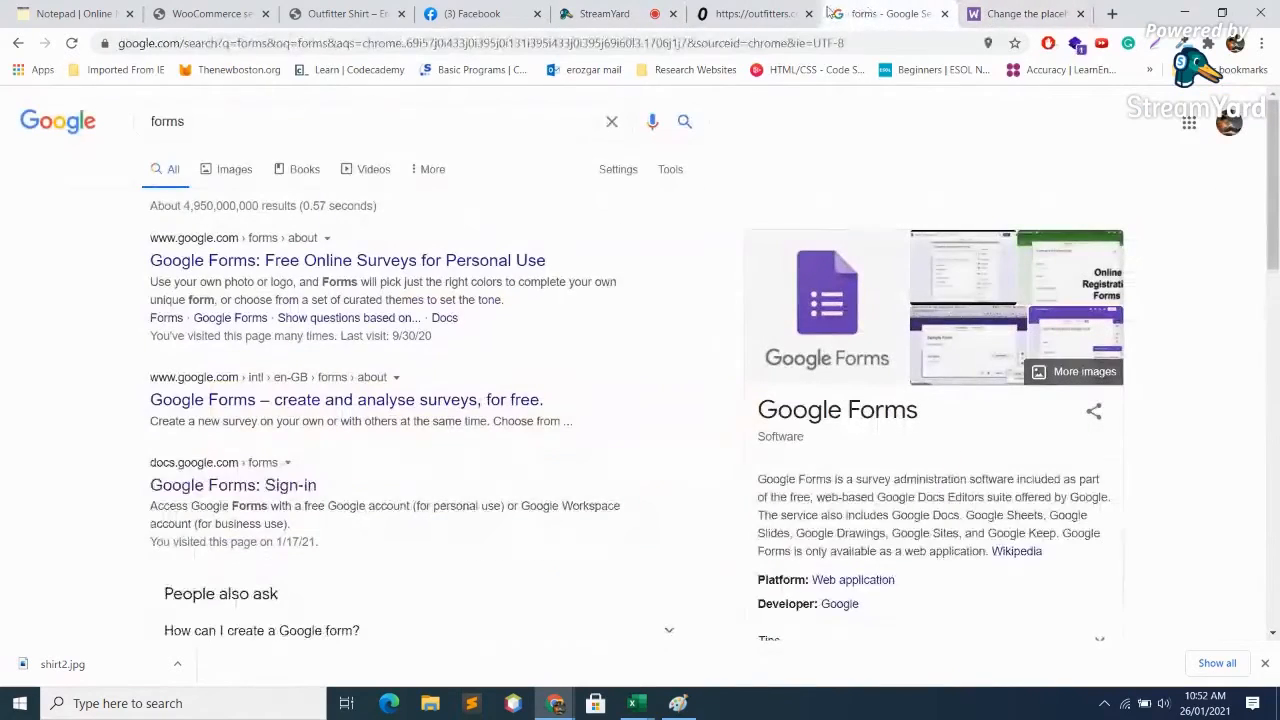
Open the WooCommerce product settings and read the help text for the placeholder image setting
left_click(228, 17)
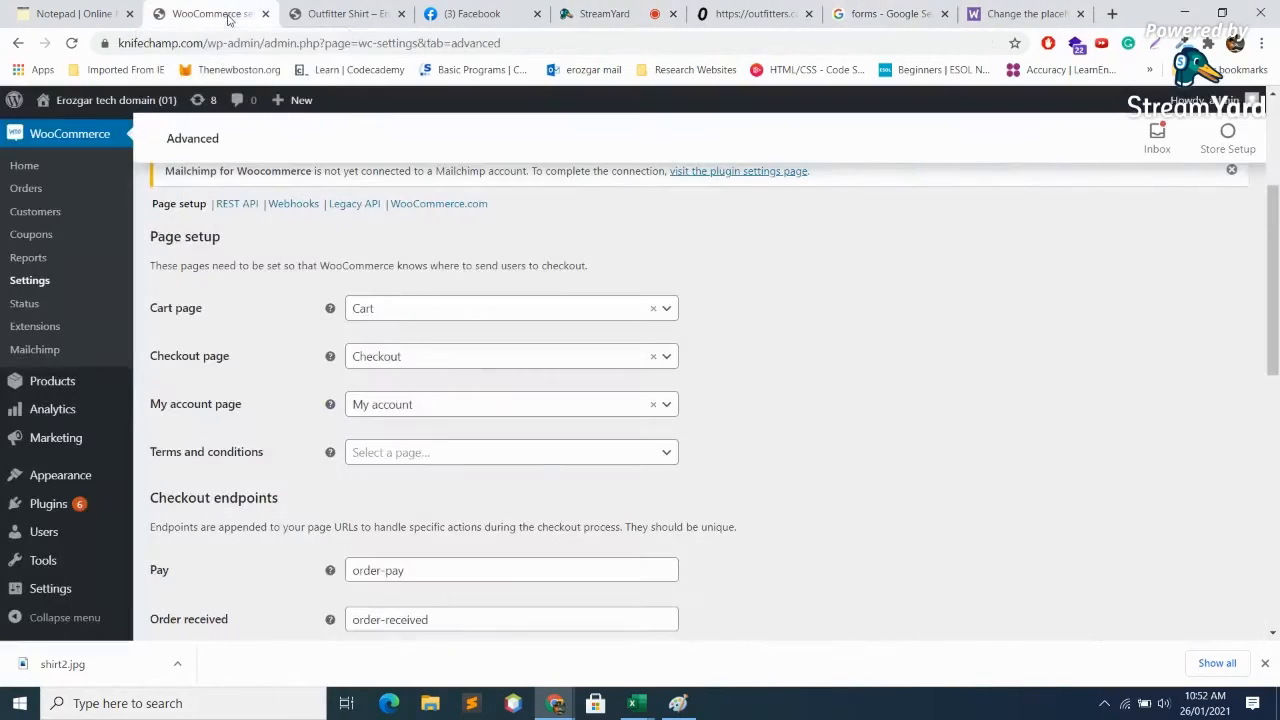
scroll(300, 298, "up", 3)
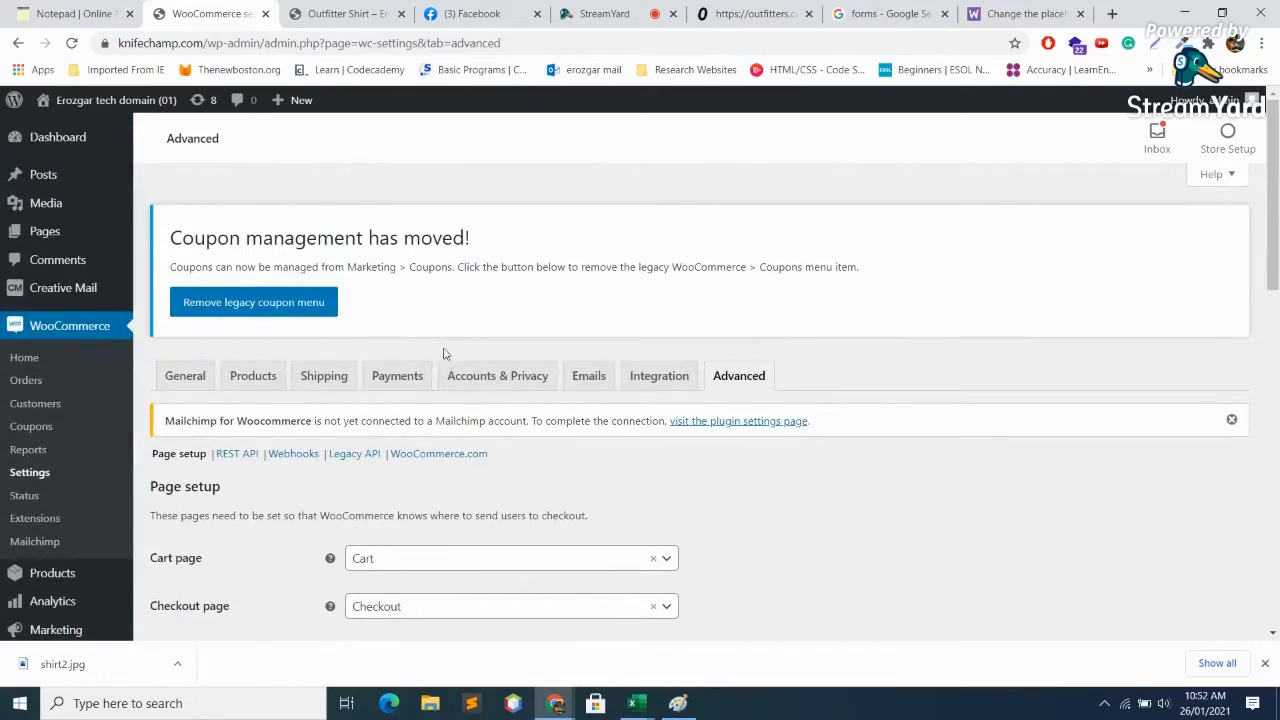
left_click(247, 386)
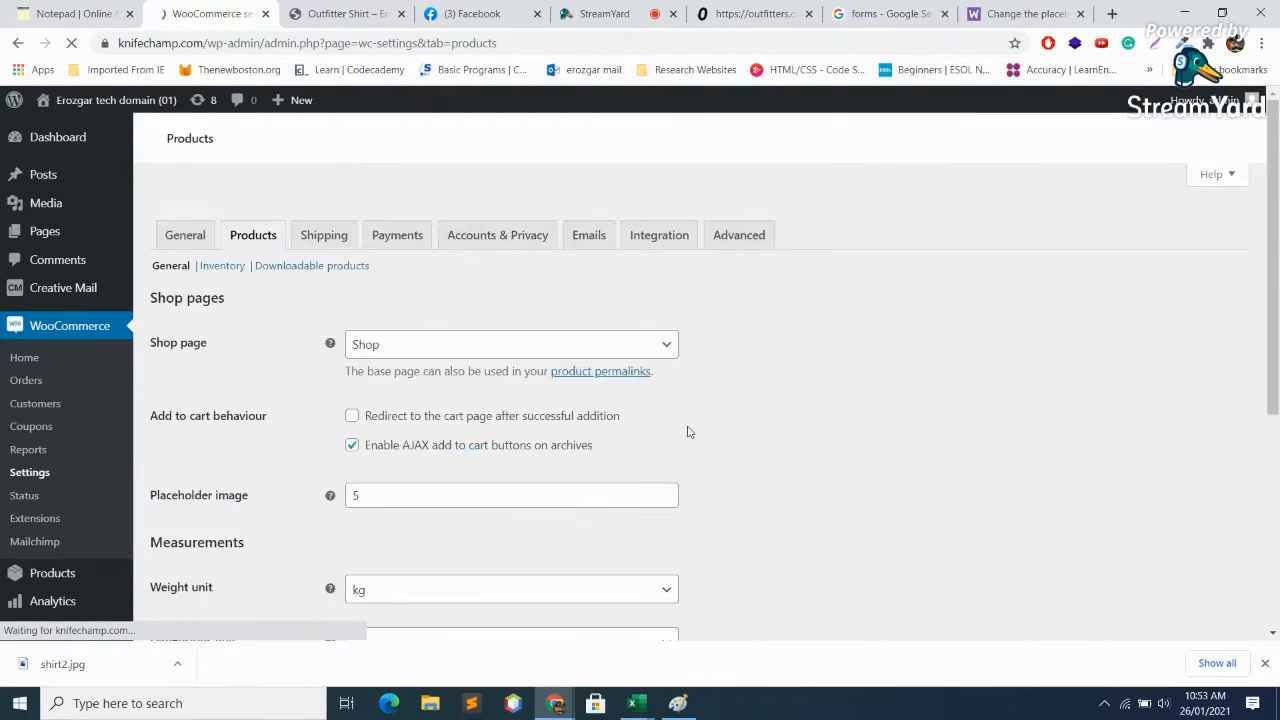
scroll(686, 431, "down", 3)
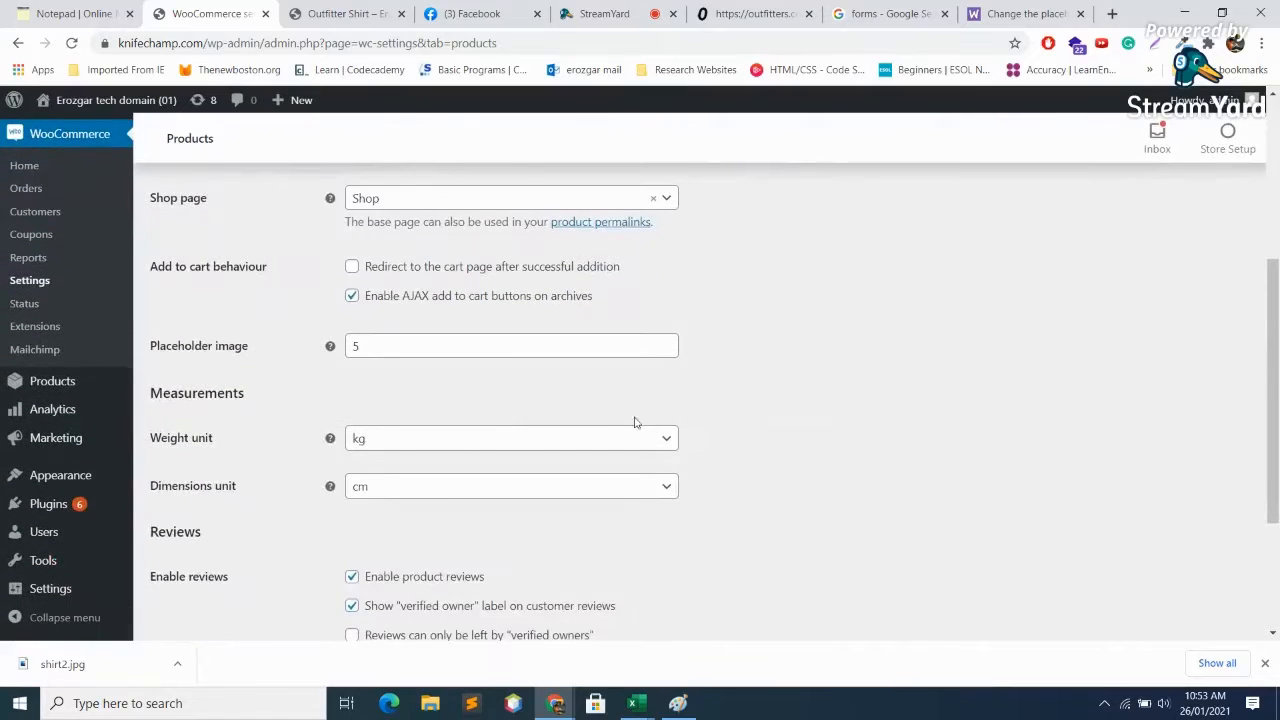
scroll(634, 422, "down", 2)
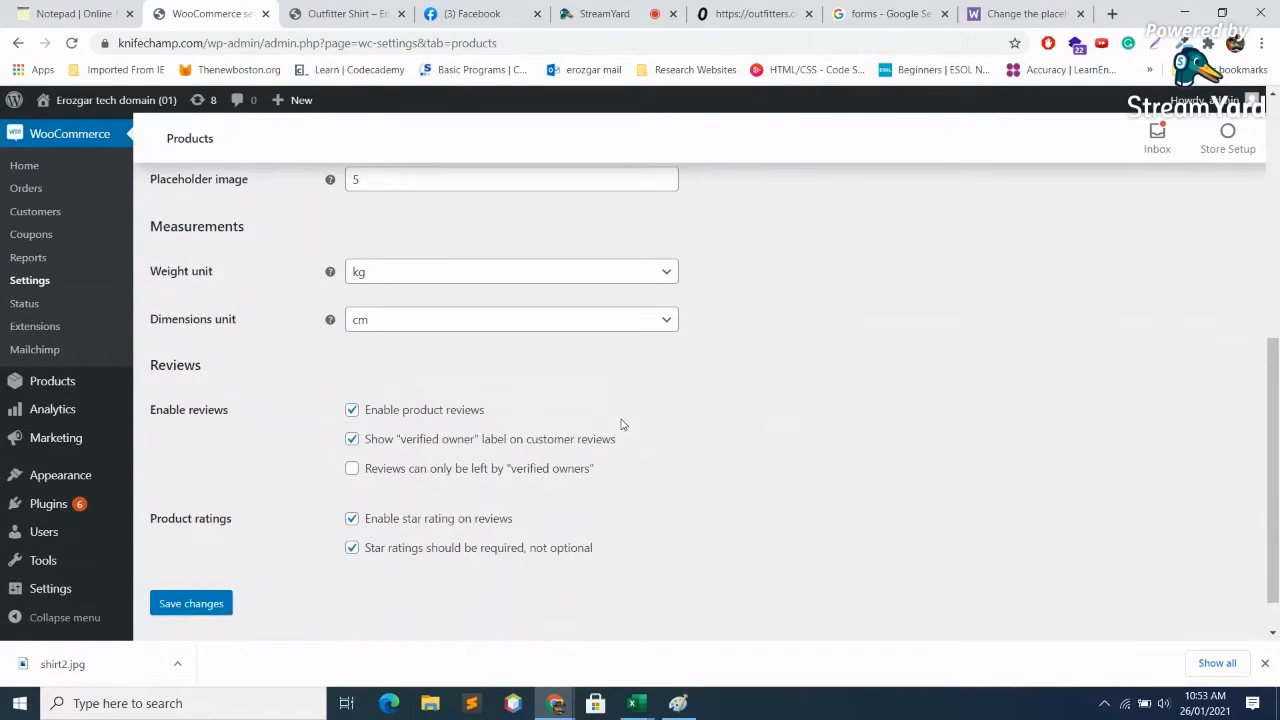
scroll(620, 425, "up", 2)
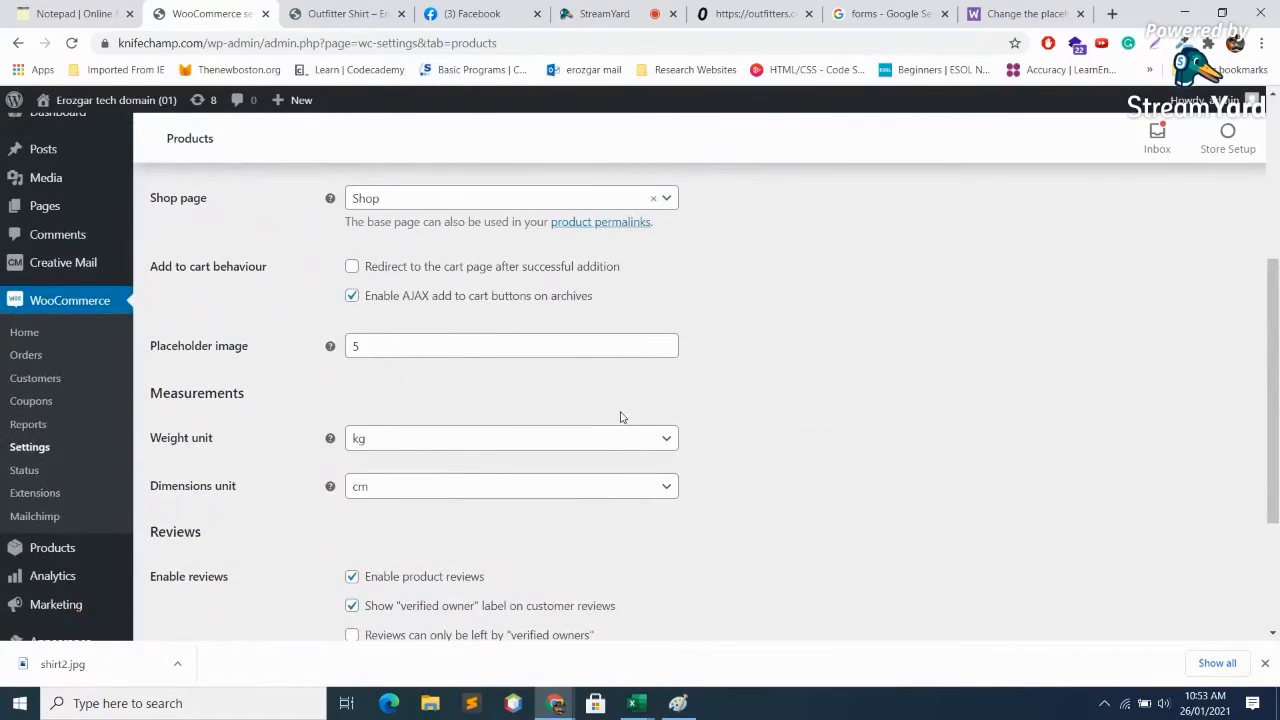
left_click(358, 346)
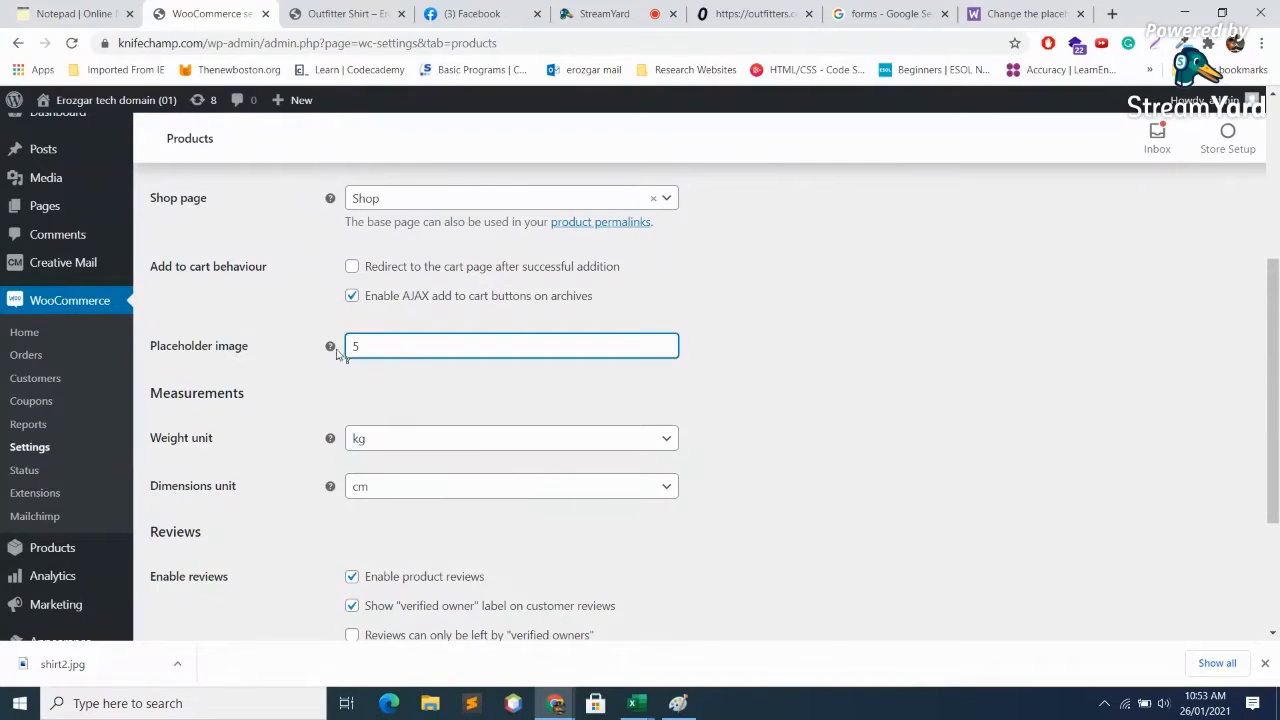
mouse_move(331, 352)
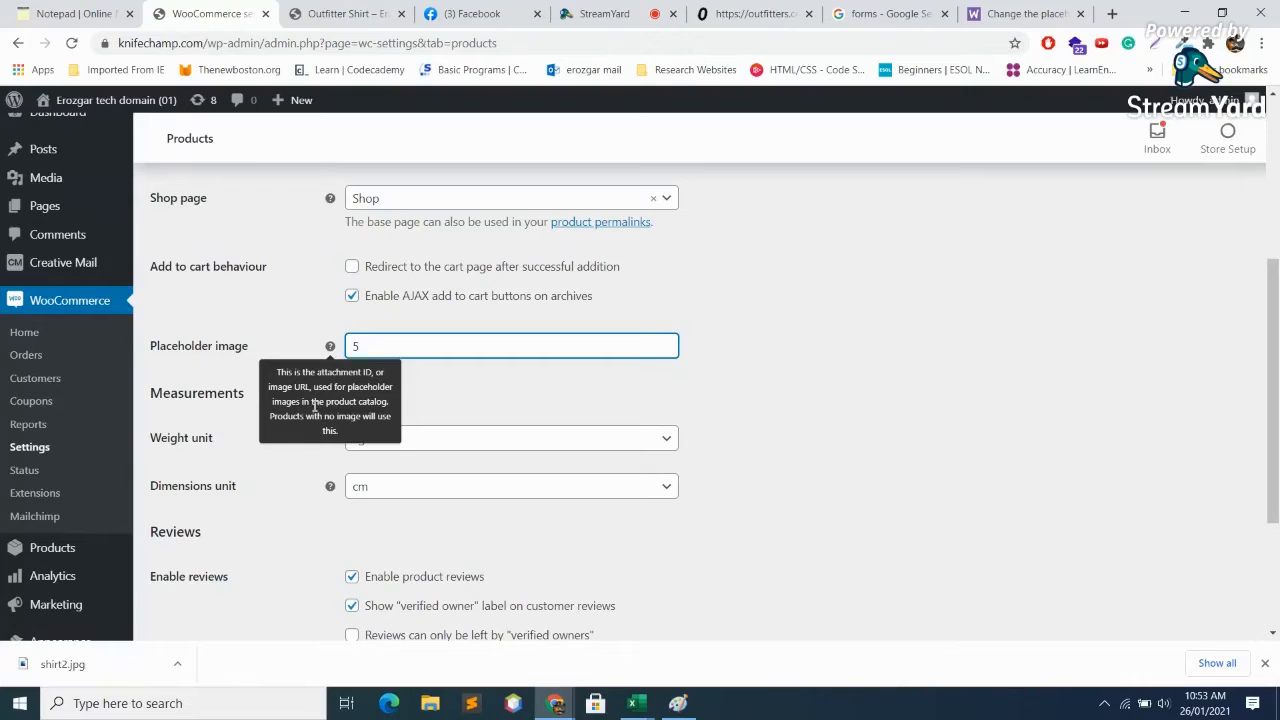
double_click(296, 388)
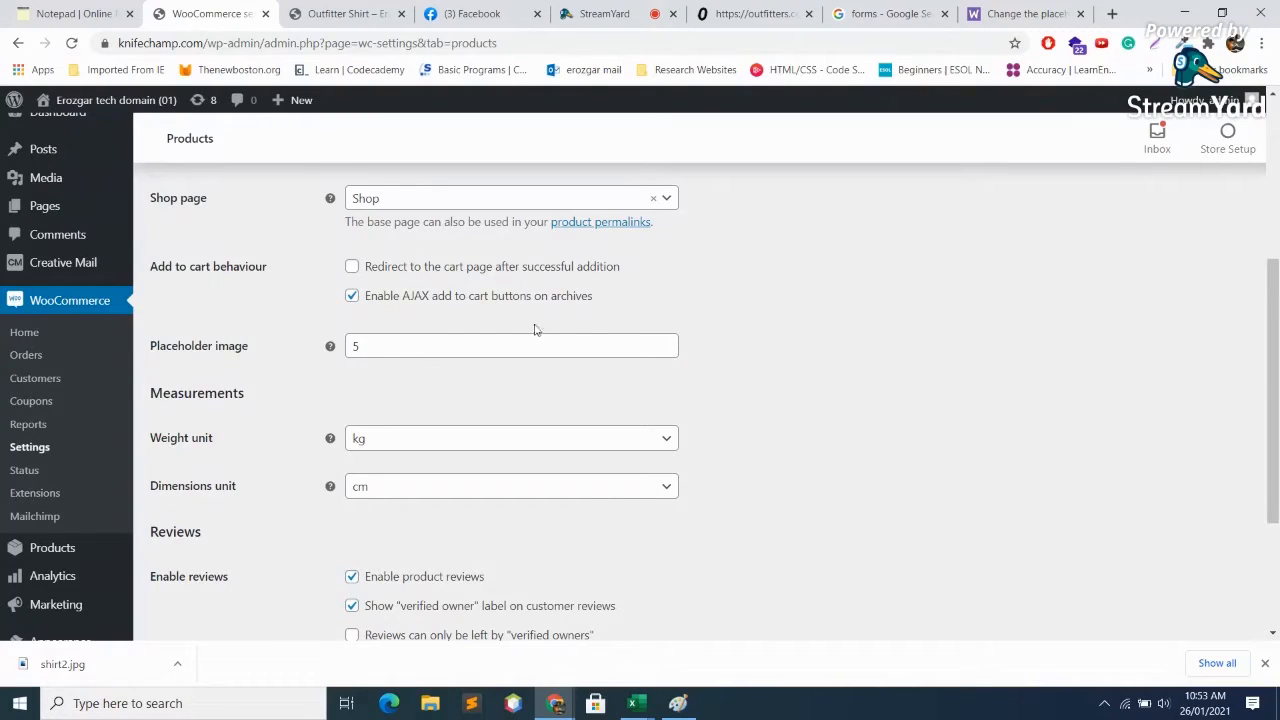
Set the placeholder image attachment ID to 4 without saving the product settings
left_click(422, 345)
key("BackSpace")
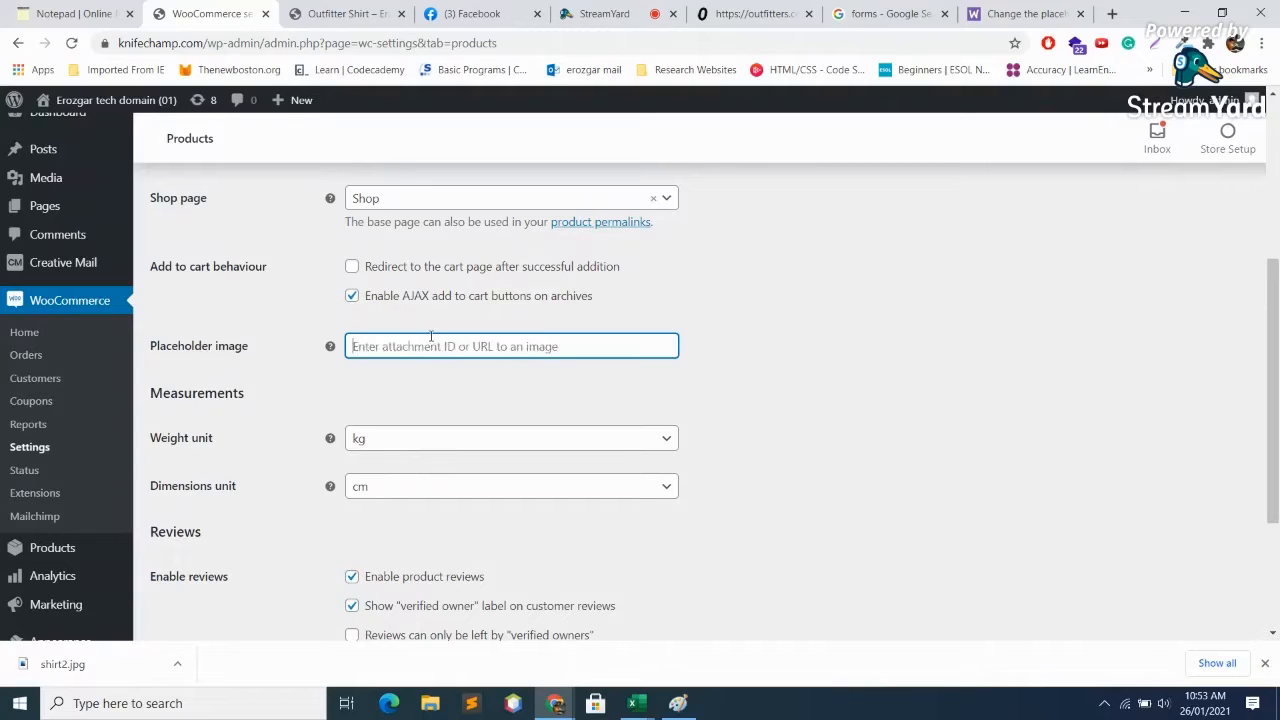
type("4")
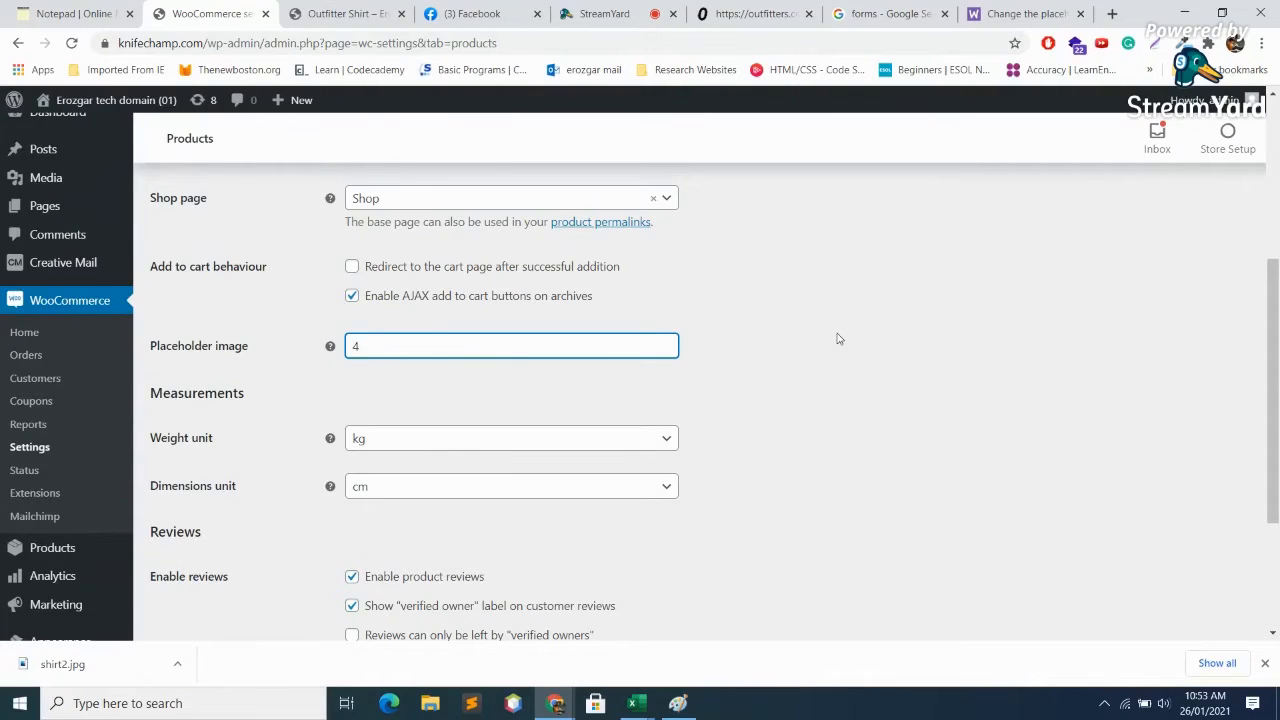
left_click(836, 290)
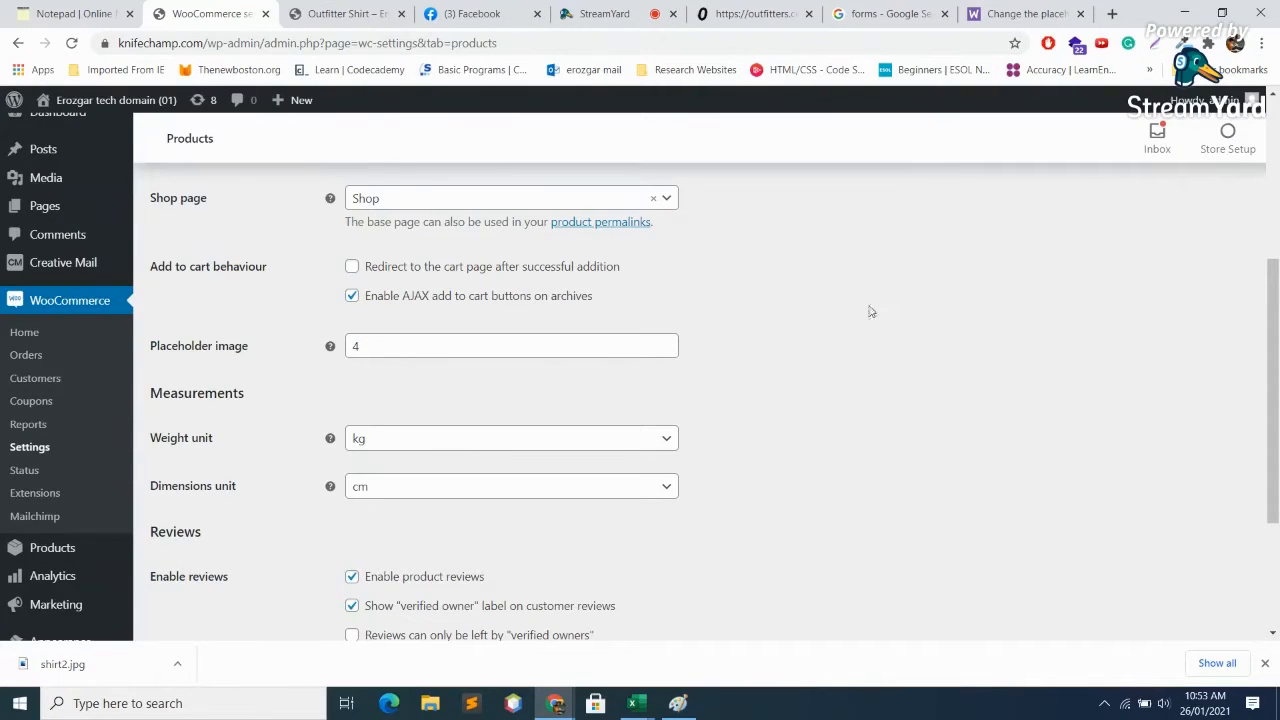
left_click(556, 352)
key("BackSpace")
type("4")
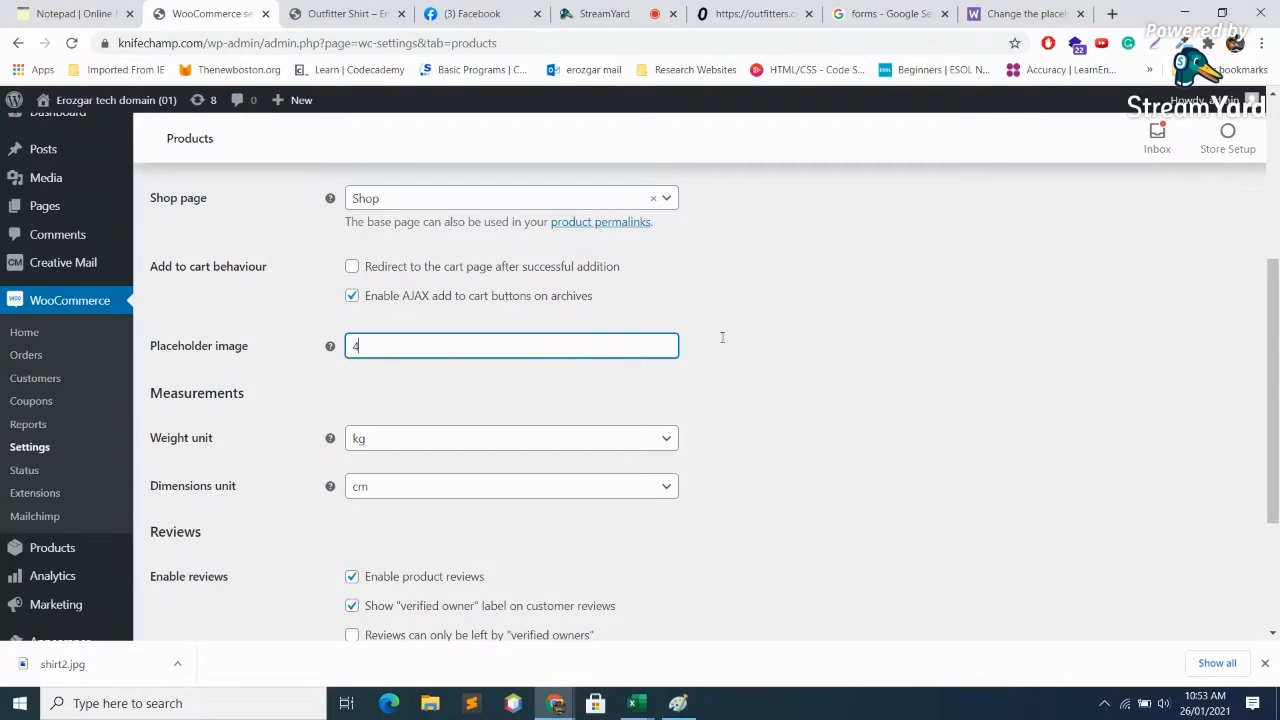
left_click(913, 358)
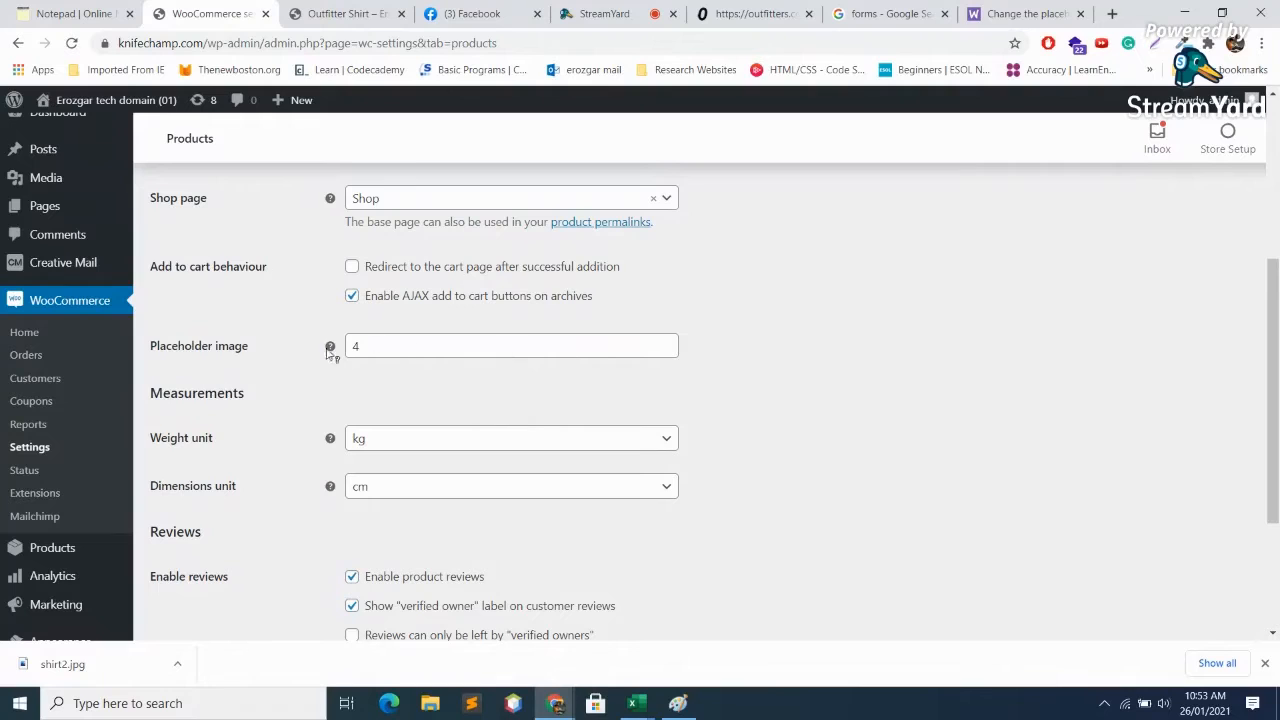
Read the placeholder image help text again and set the attachment ID to 5
mouse_move(330, 350)
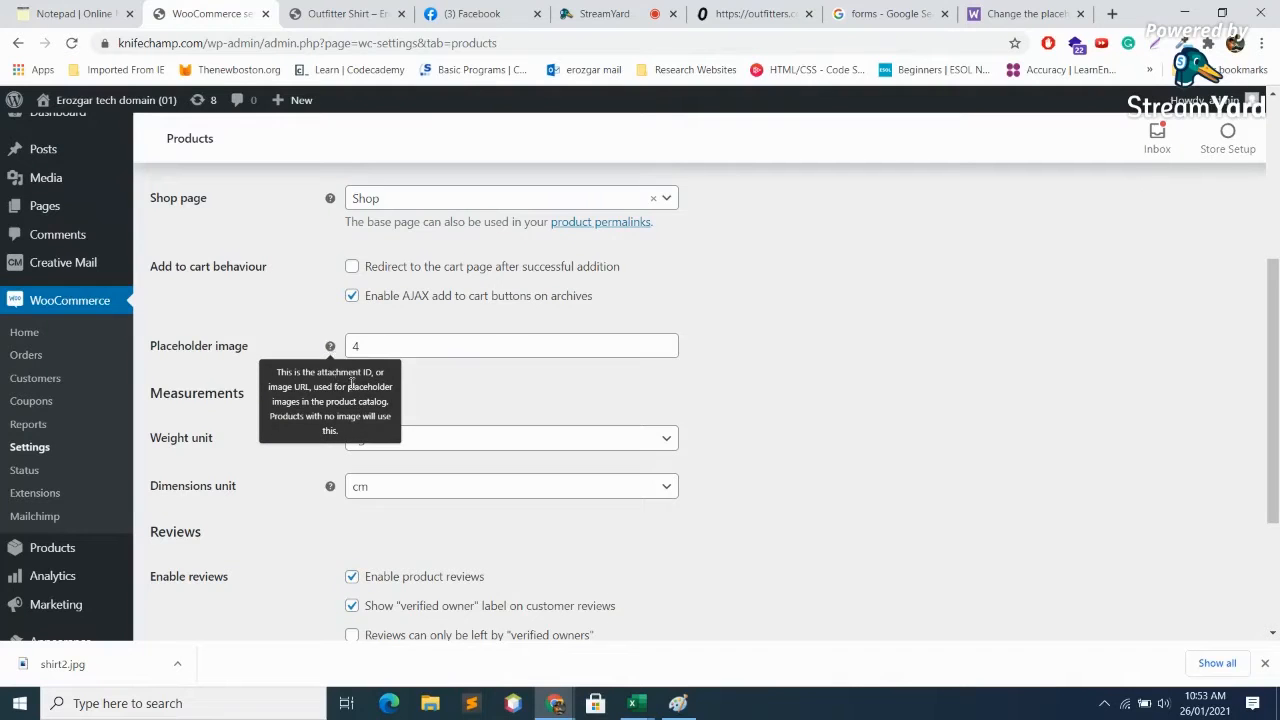
left_click(409, 340)
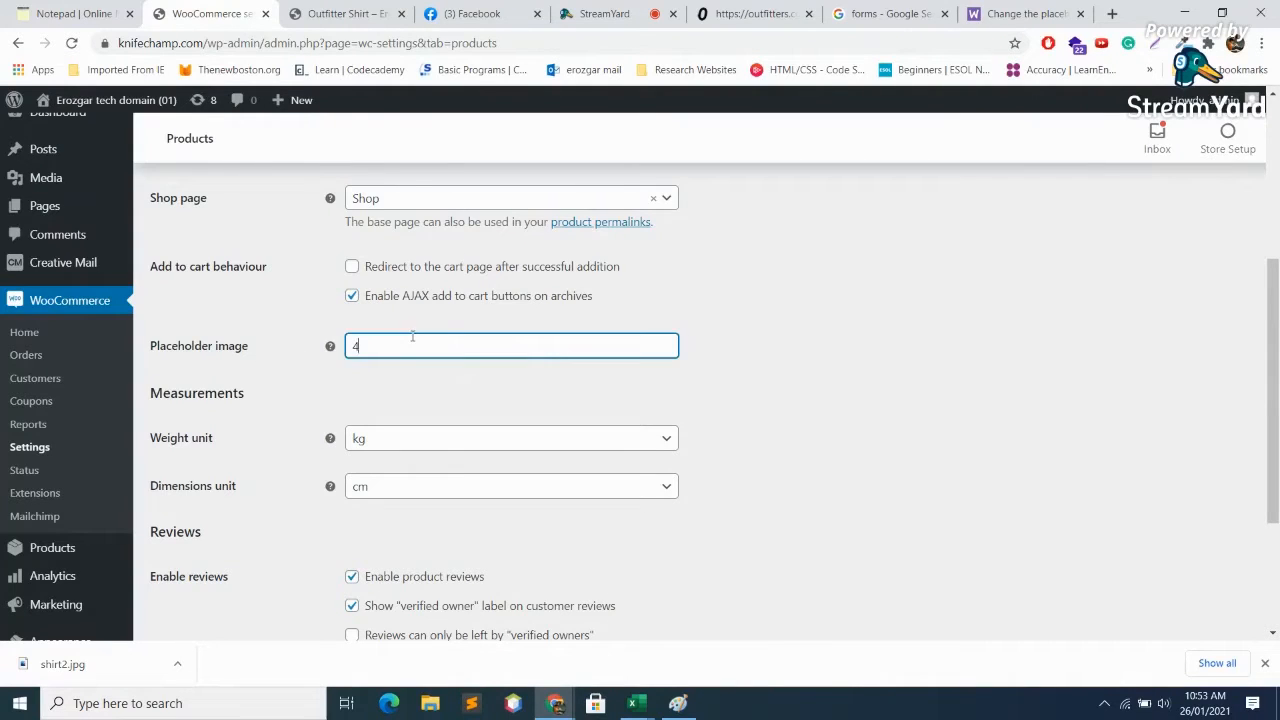
key("BackSpace")
type("5")
left_click(884, 339)
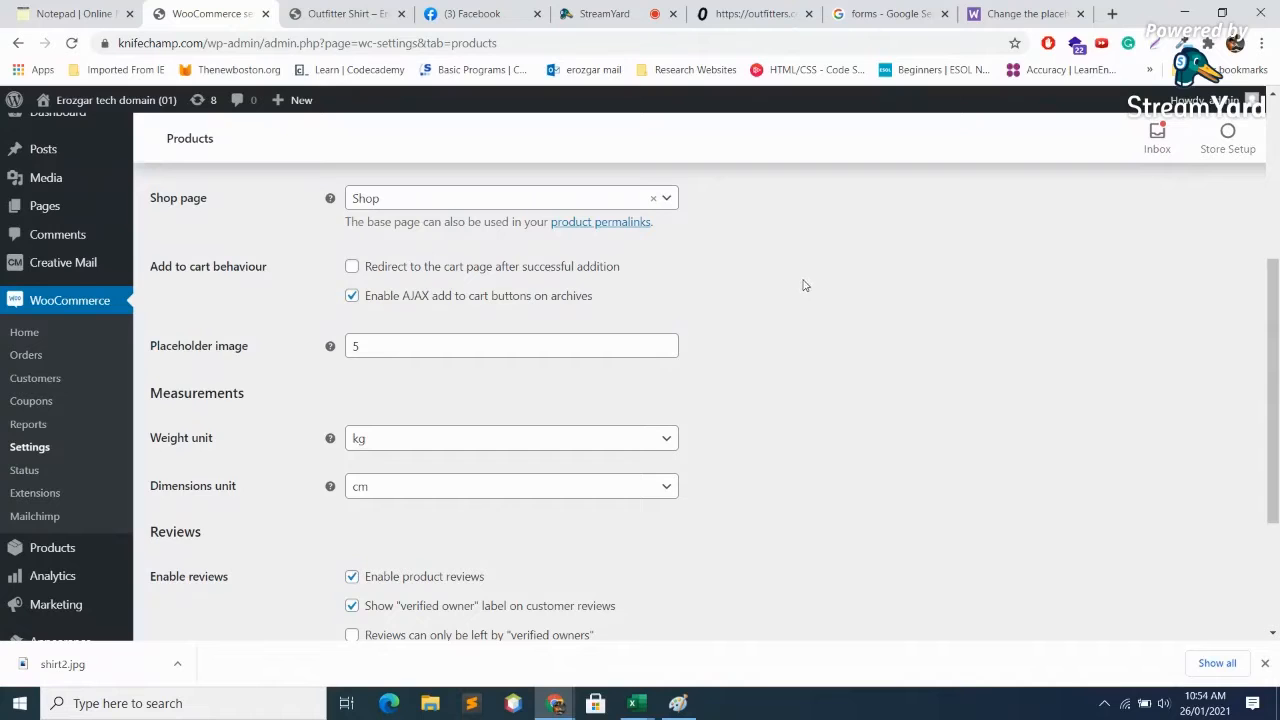
Check the new viewer comments in StreamYard and review the placeholder image document's functions.php instructions and code sample
left_click(612, 10)
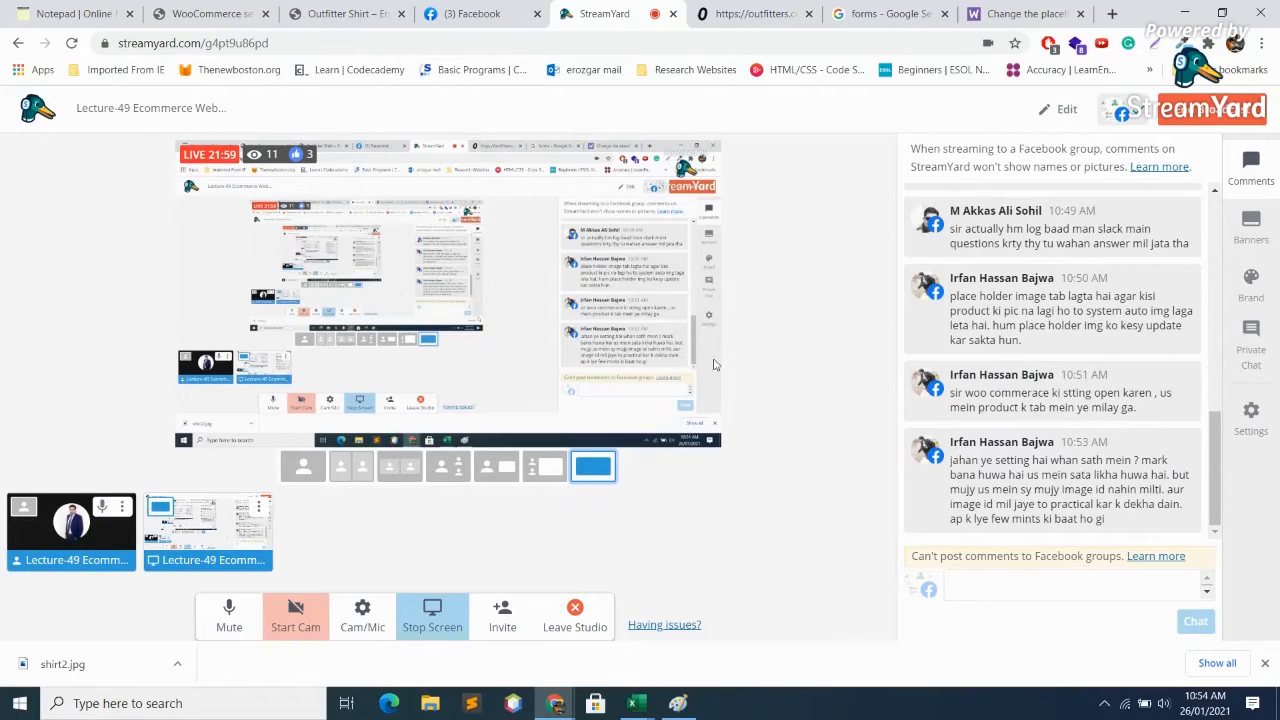
left_click(1003, 20)
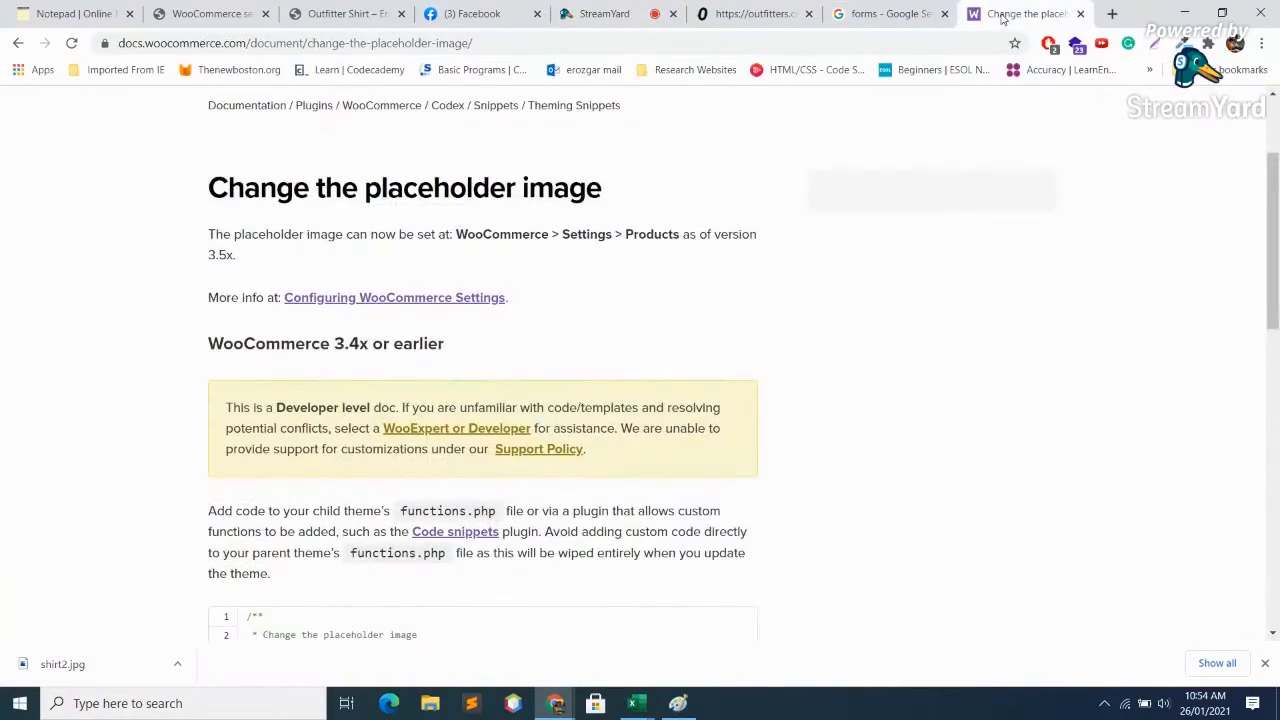
scroll(877, 452, "down", 1)
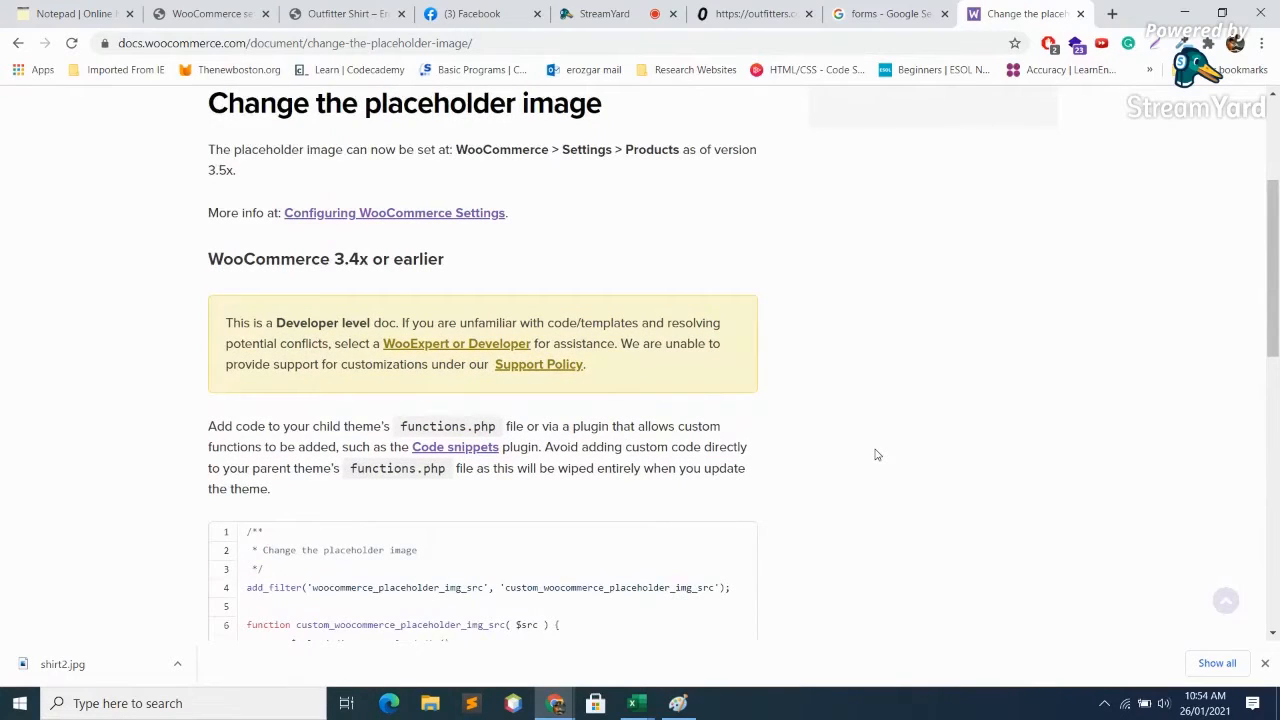
scroll(877, 455, "down", 3)
double_click(390, 220)
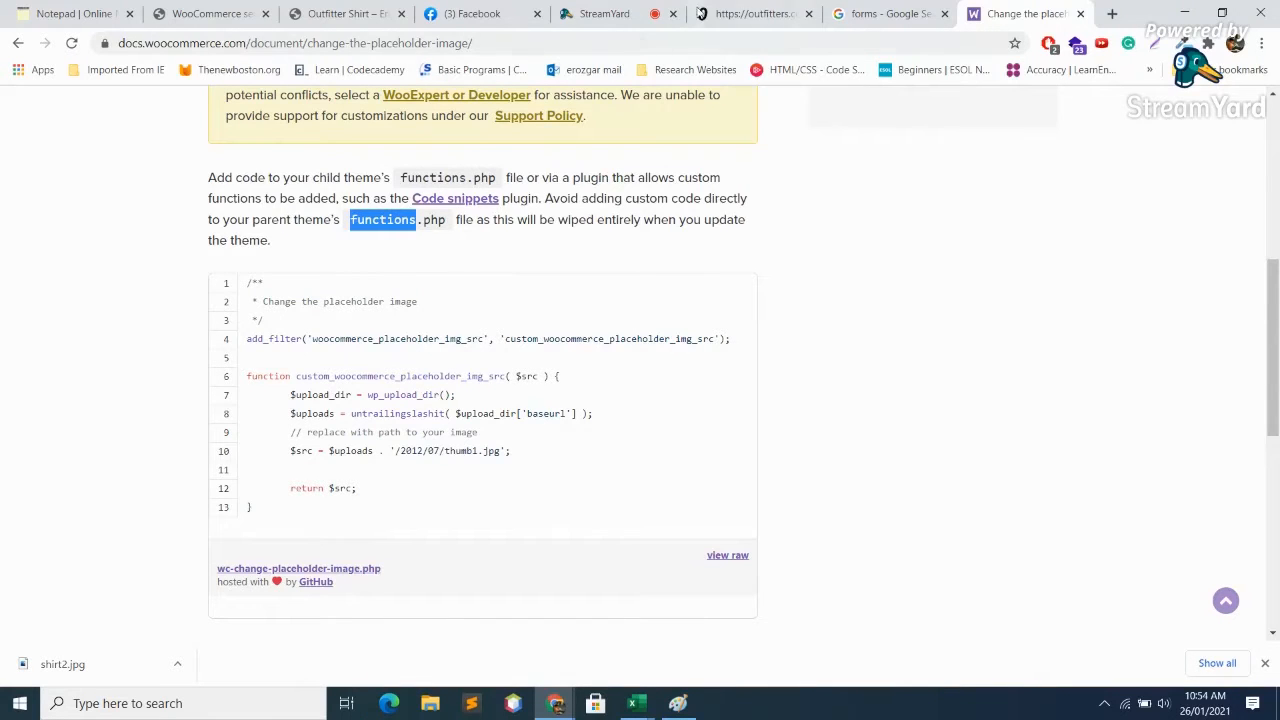
left_click(757, 14)
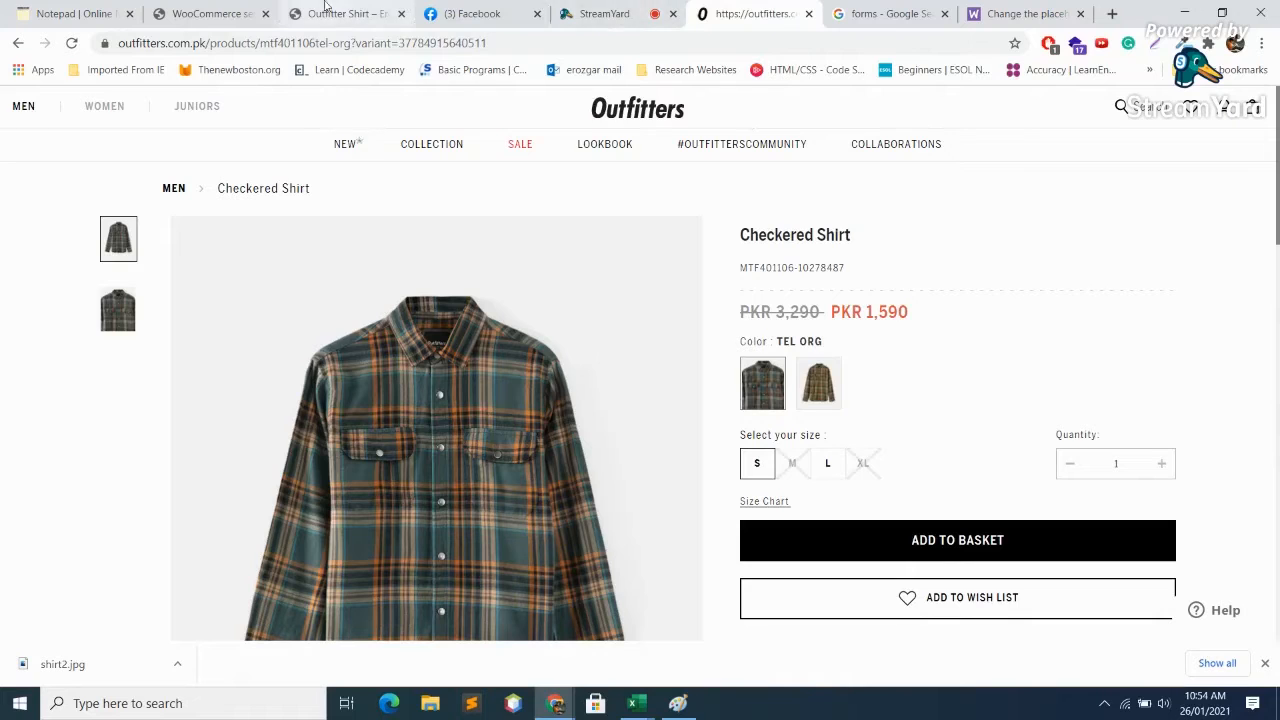
Return to the WooCommerce product settings, set the placeholder image attachment ID to 4 and save the changes
left_click(236, 16)
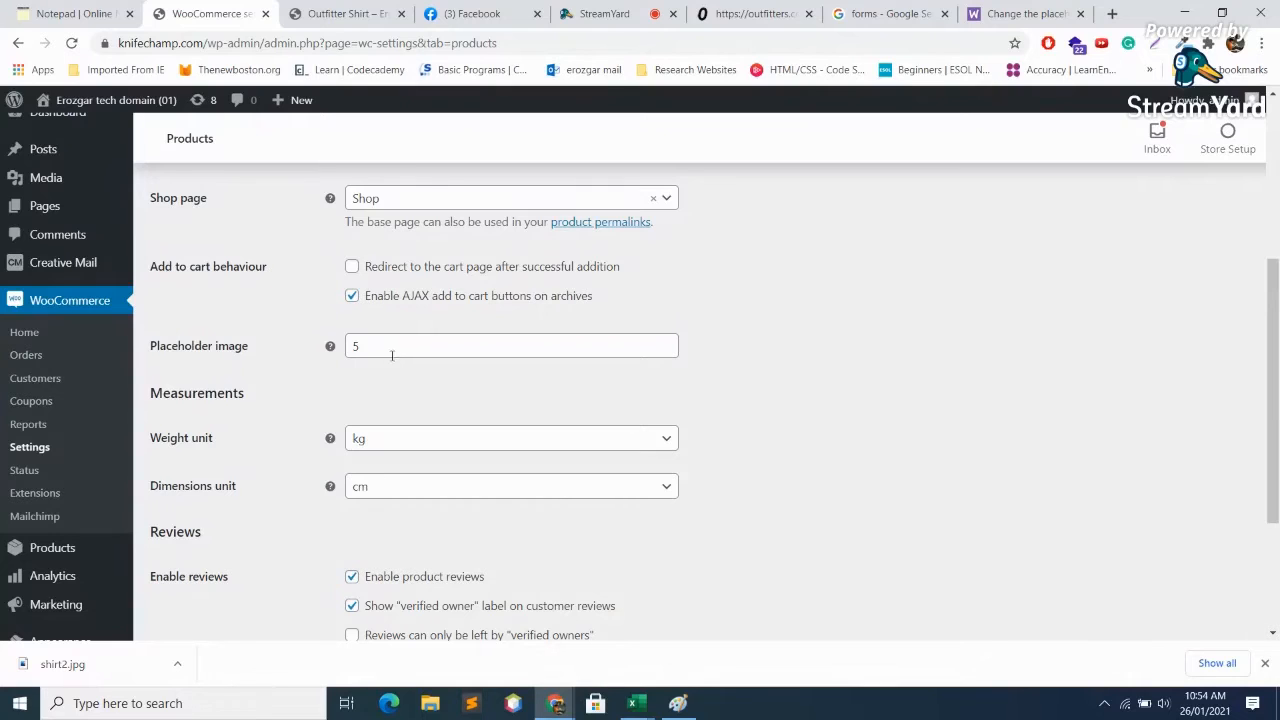
left_click(390, 347)
key("BackSpace")
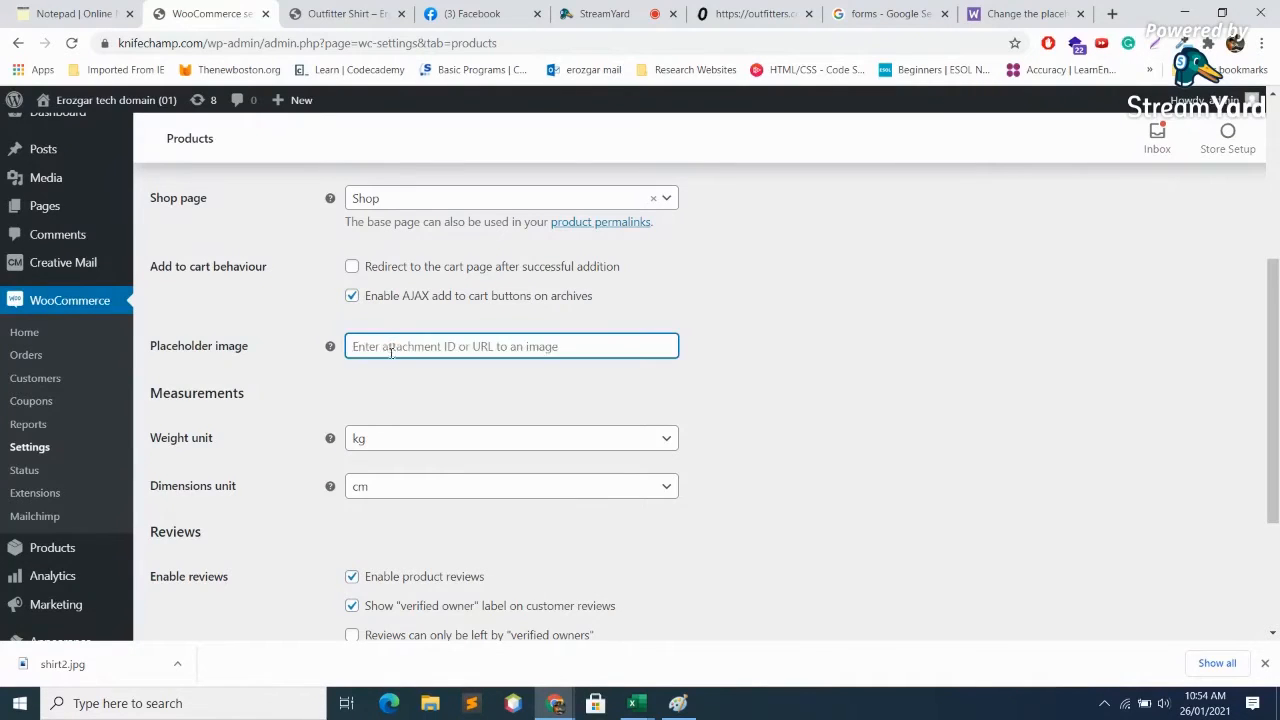
type("4")
scroll(491, 383, "down", 2)
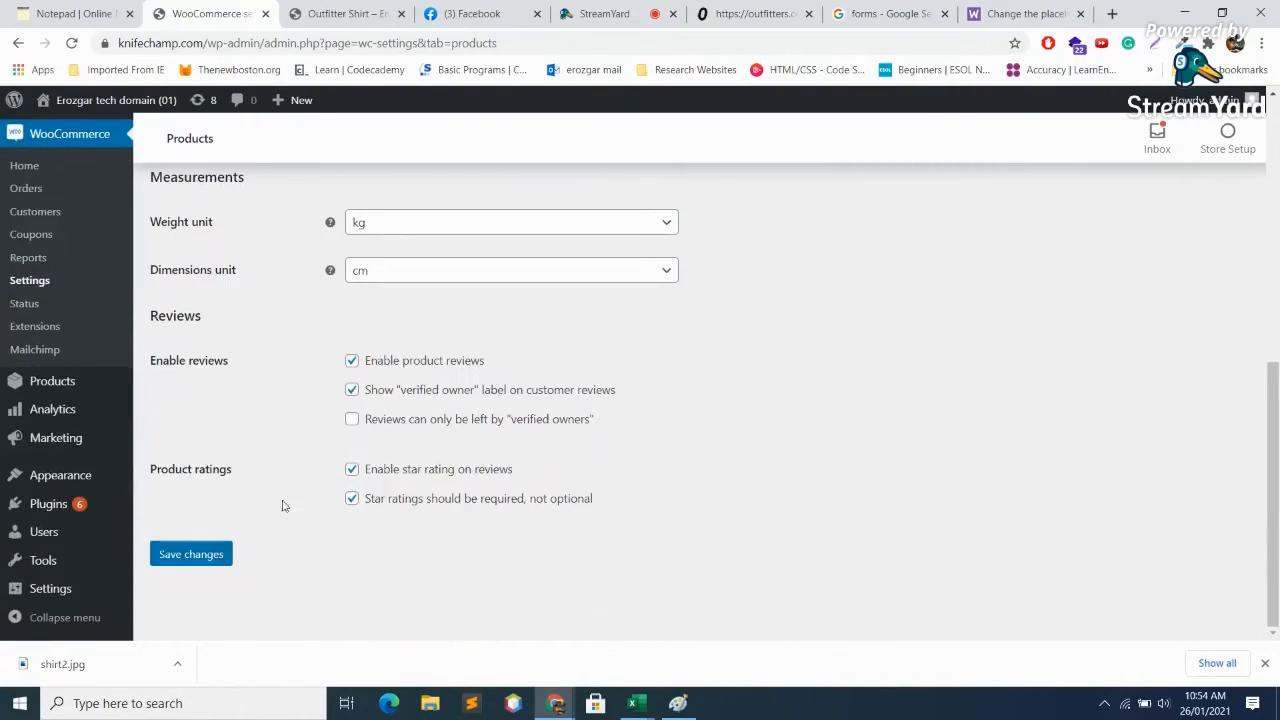
left_click(206, 563)
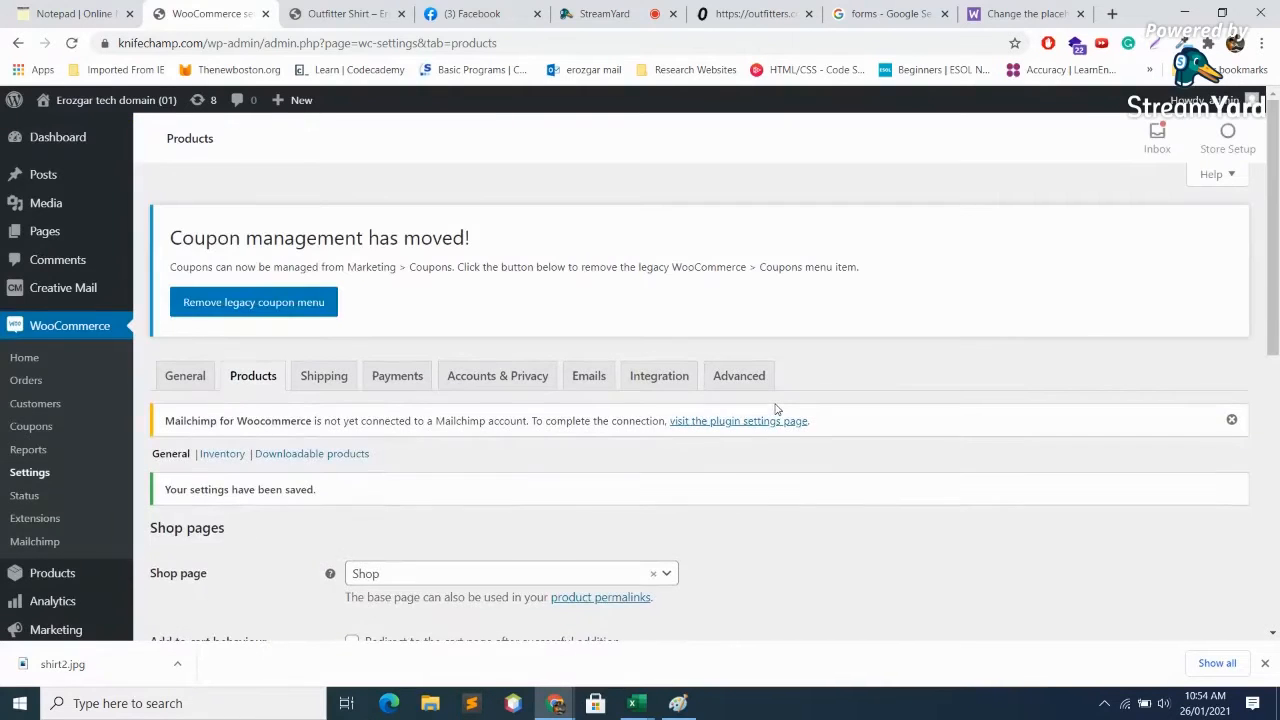
Set the placeholder image attachment ID to 3 and save the product settings
scroll(880, 392, "down", 6)
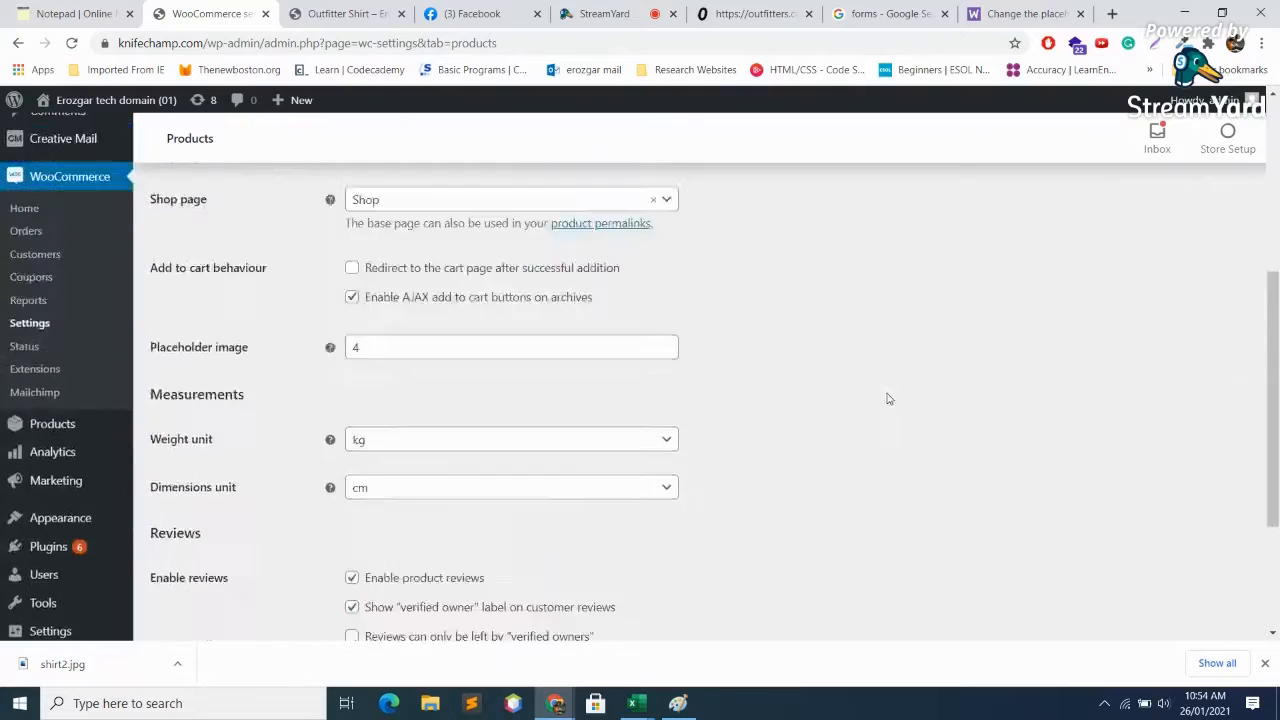
scroll(400, 300, "up", 5)
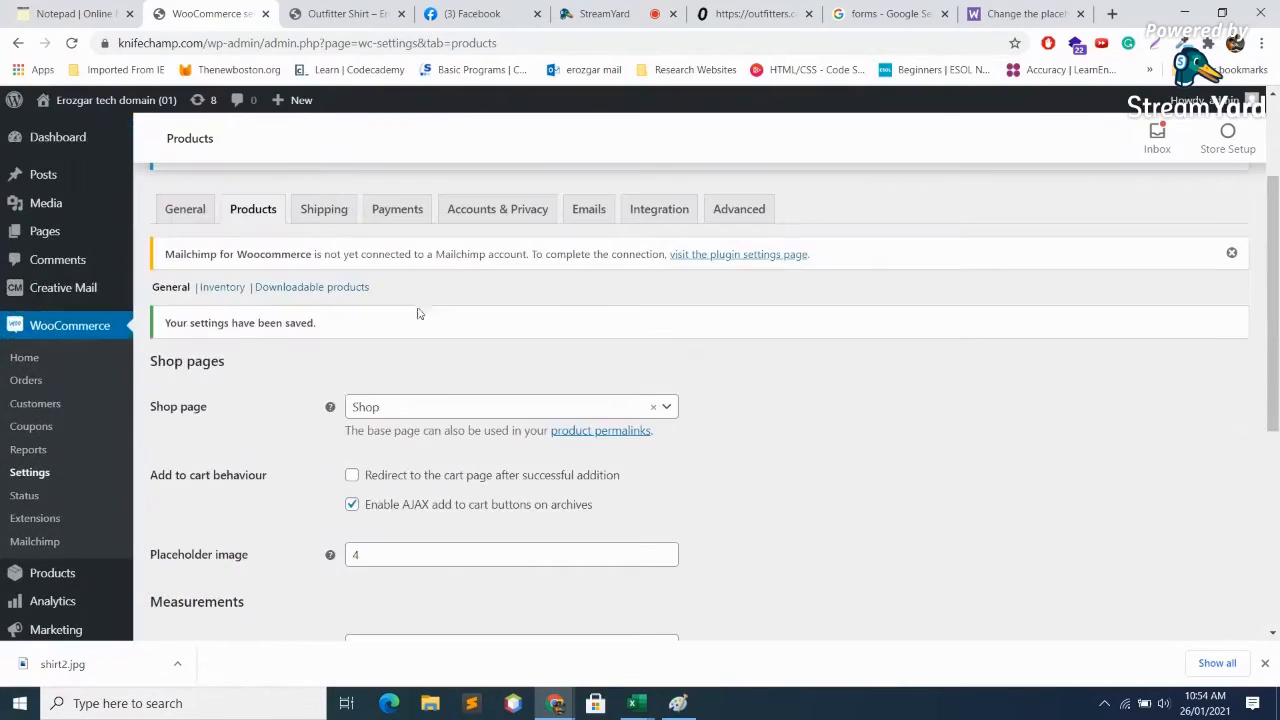
left_click(402, 553)
type("5")
scroll(420, 500, "down", 5)
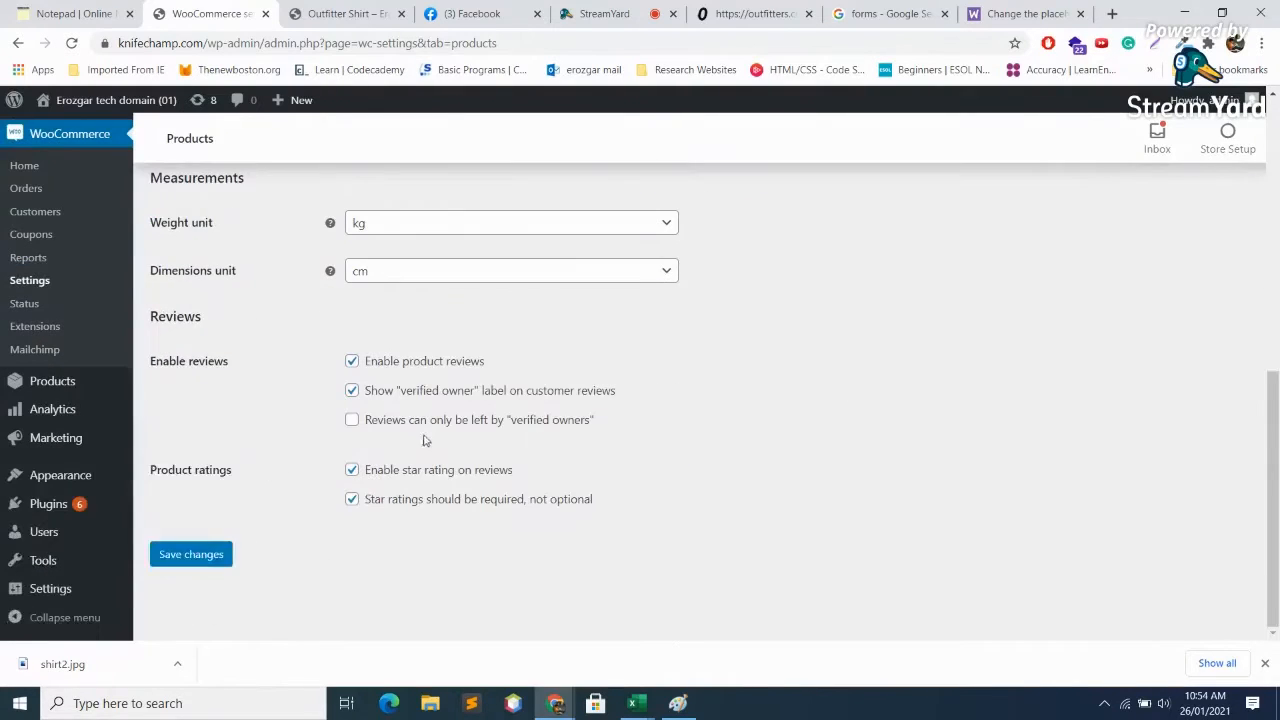
left_click(200, 560)
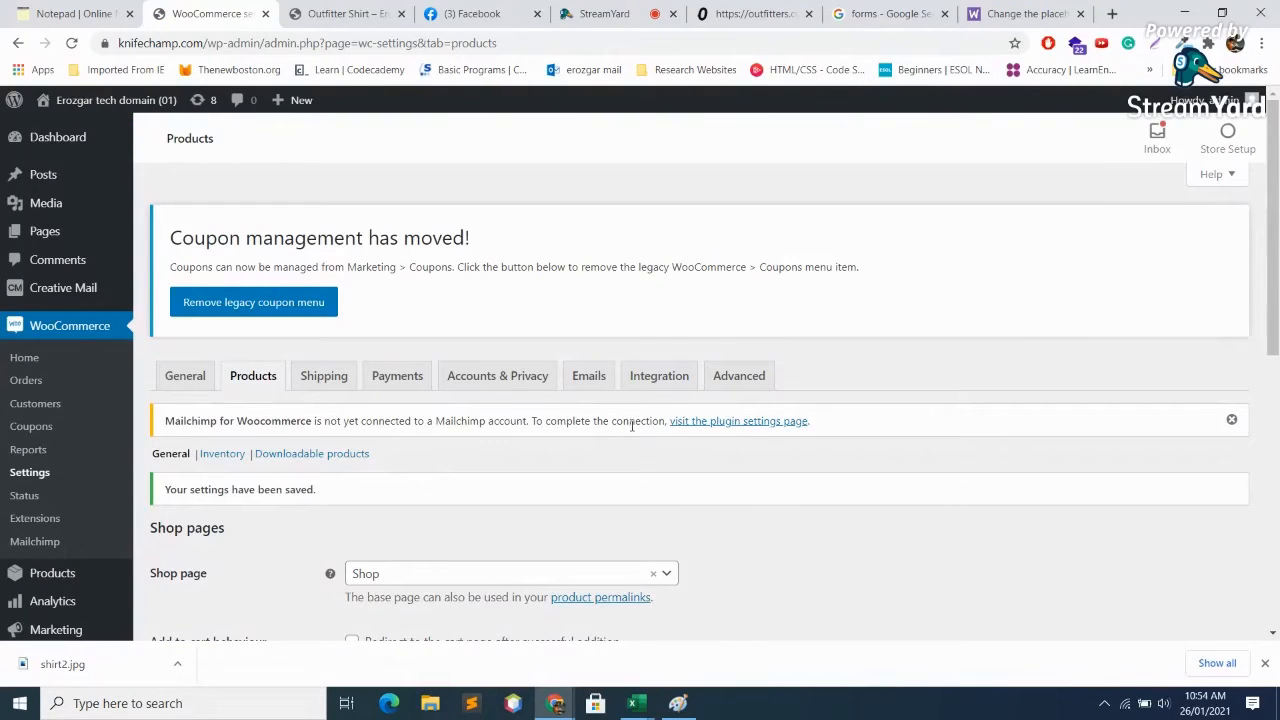
Look through the Inventory and Downloadable products sections of the product settings and go back to the General section
scroll(632, 425, "down", 3)
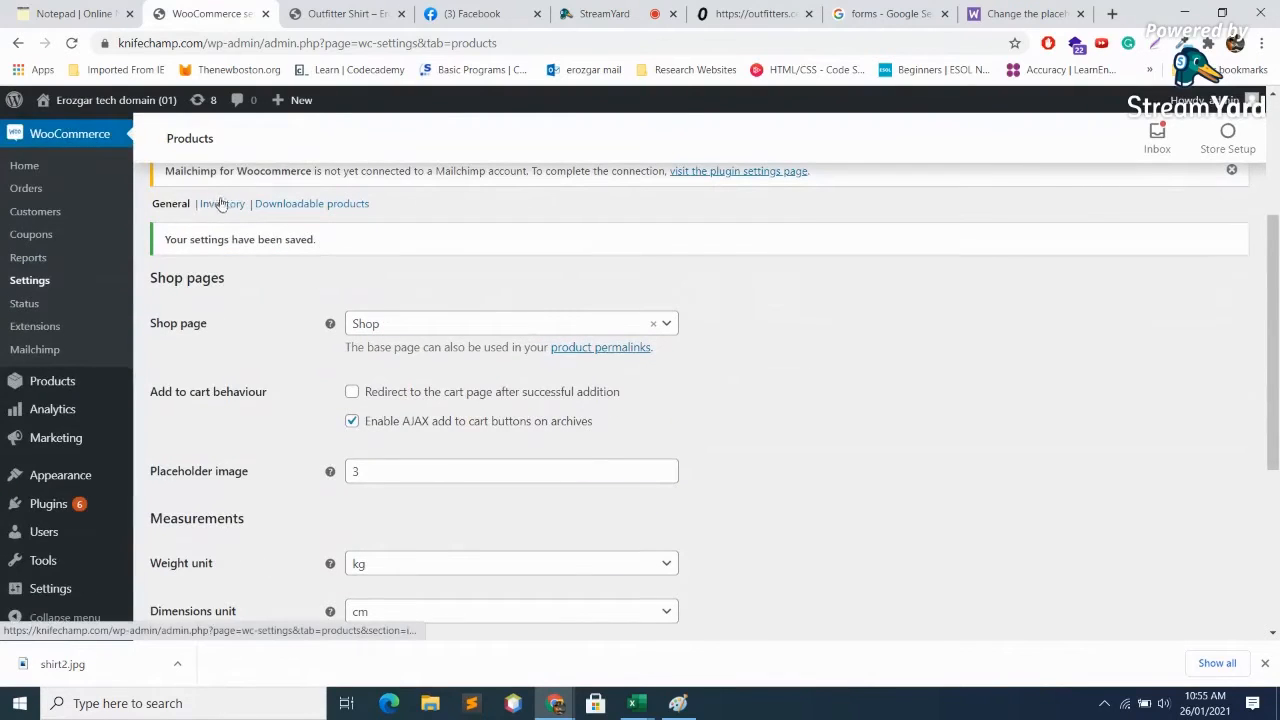
left_click(223, 204)
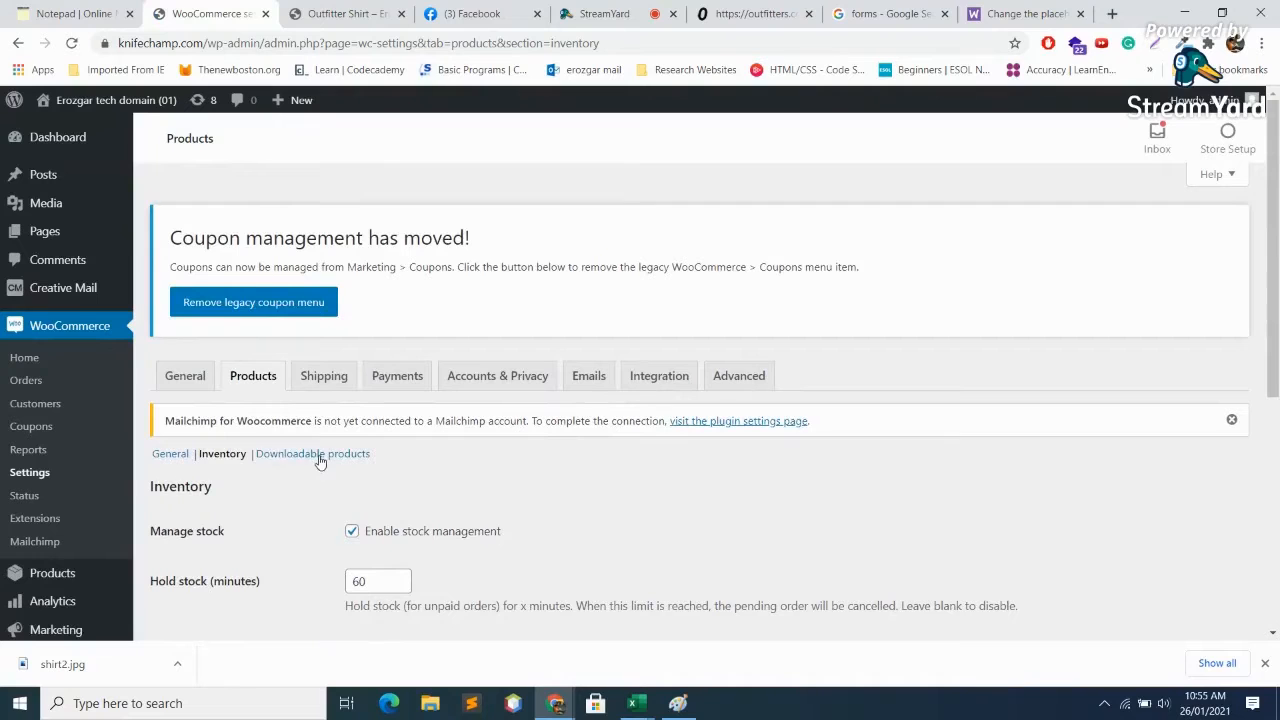
left_click(318, 456)
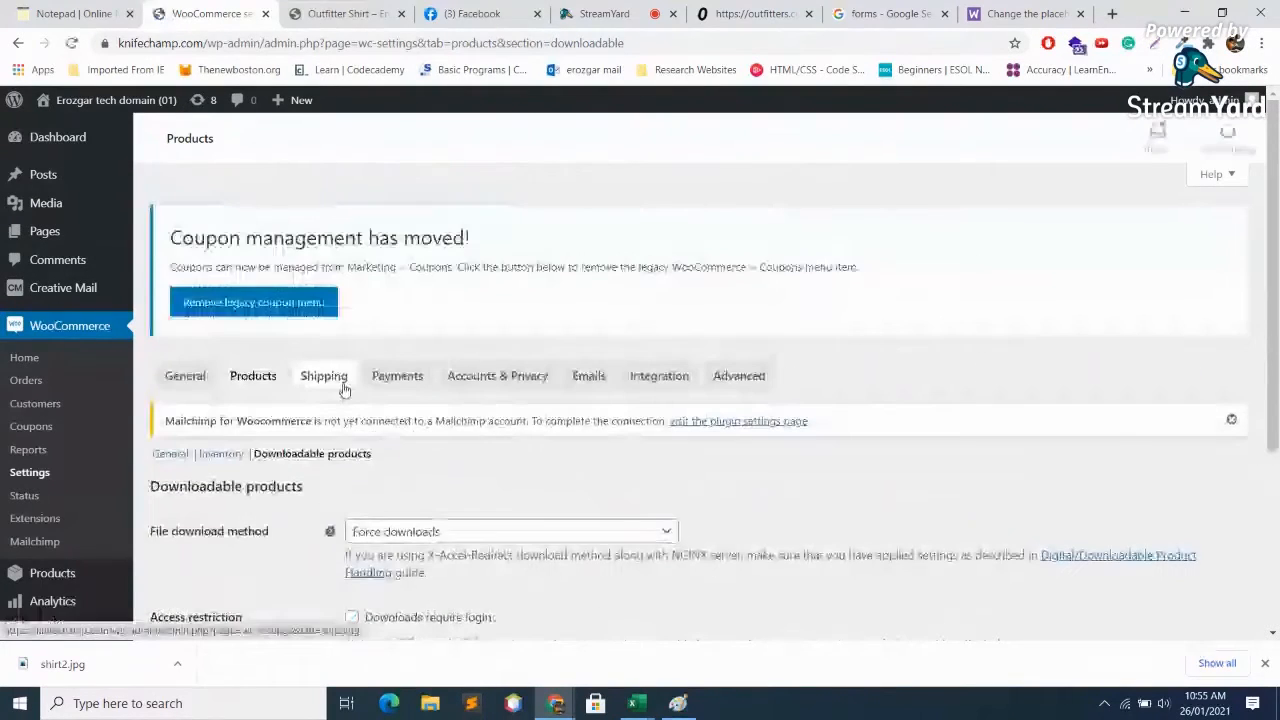
scroll(617, 480, "down", 3)
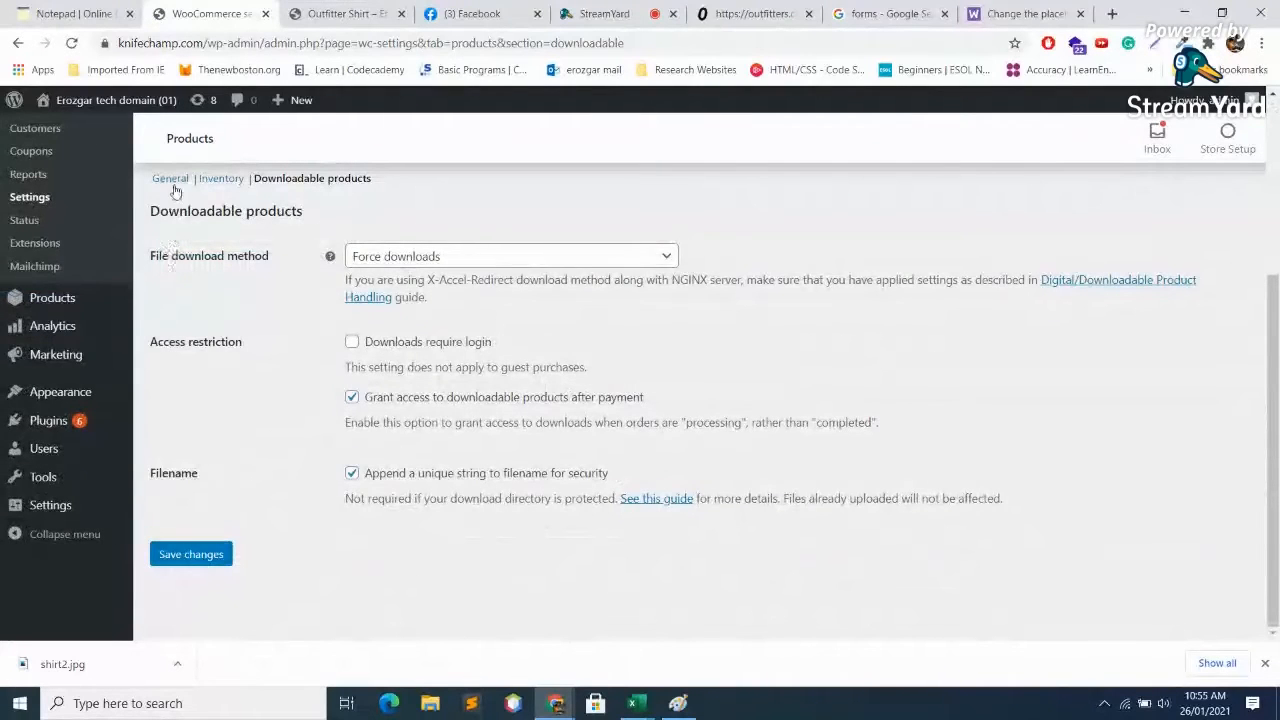
left_click(168, 455)
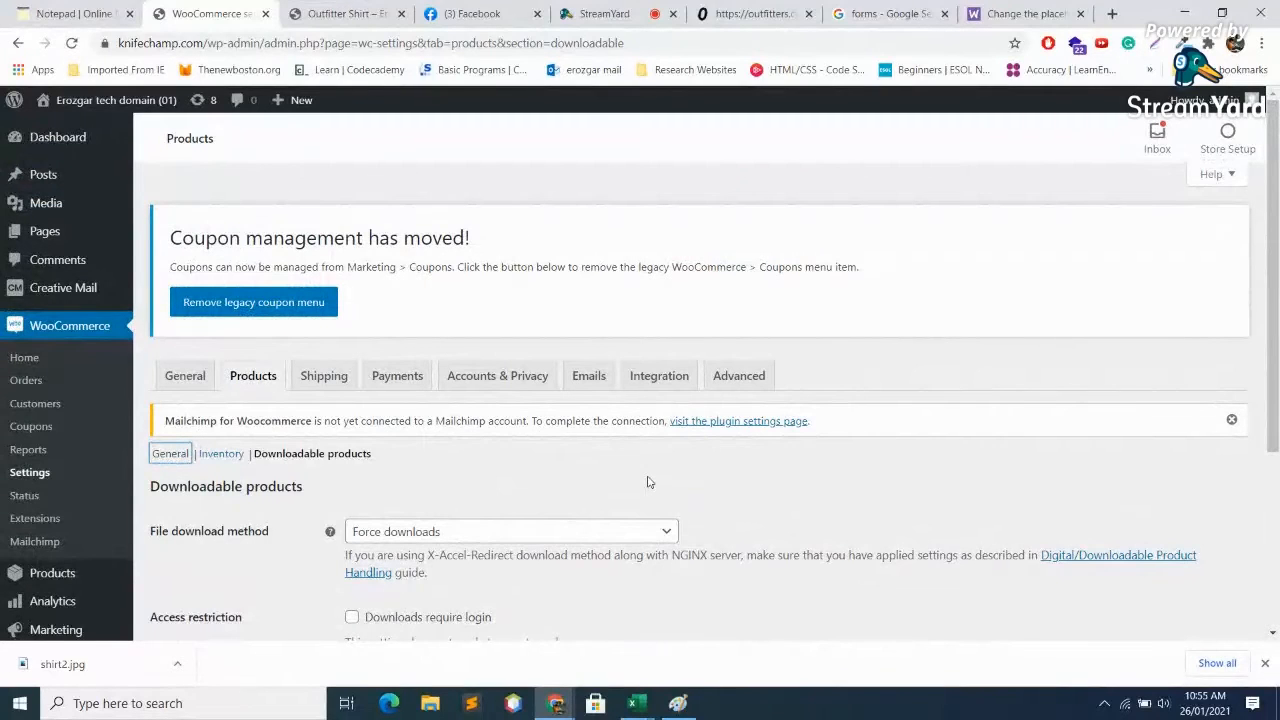
Read the help text for the placeholder image field in the General product settings and check the viewer comments in StreamYard
left_click(168, 455)
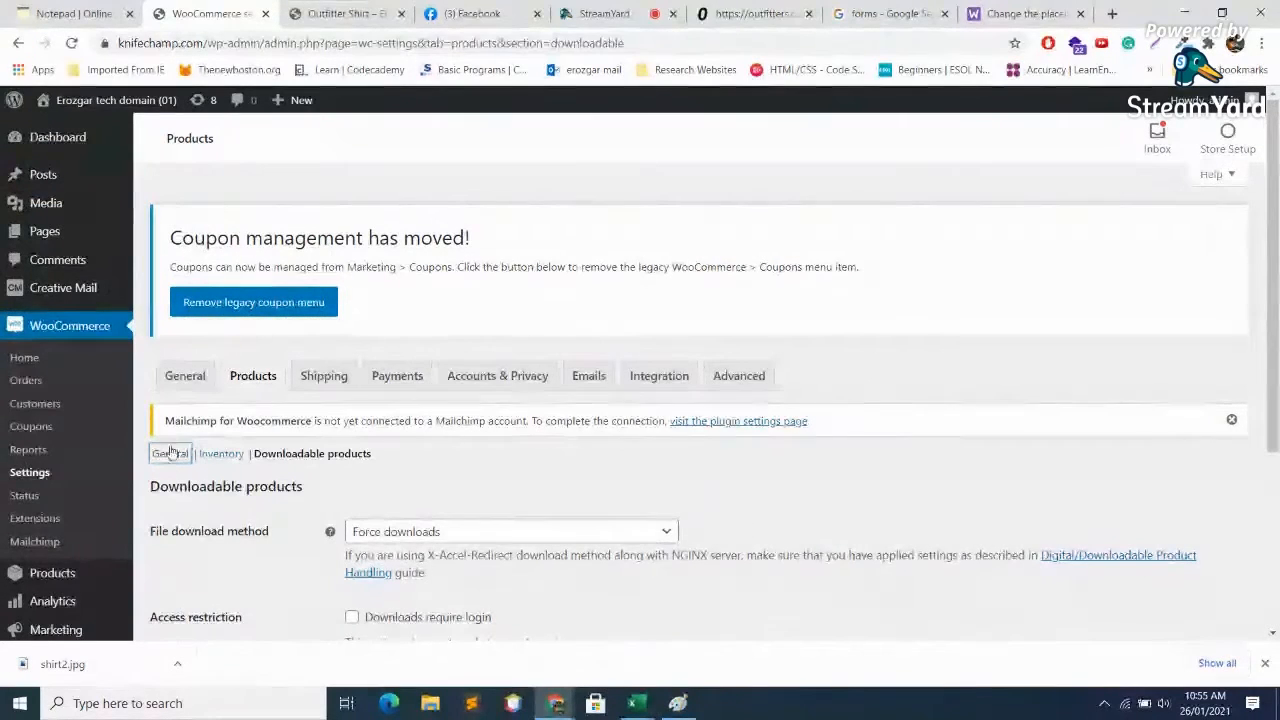
scroll(650, 468, "down", 2)
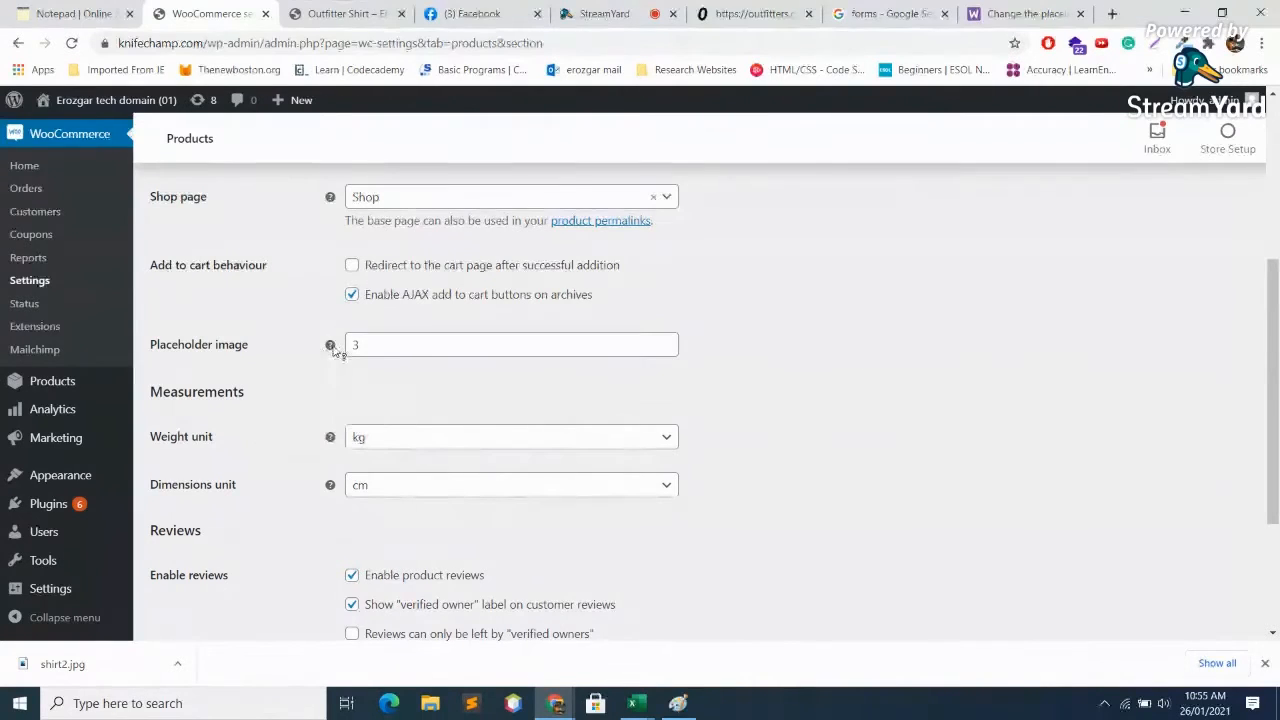
mouse_move(332, 347)
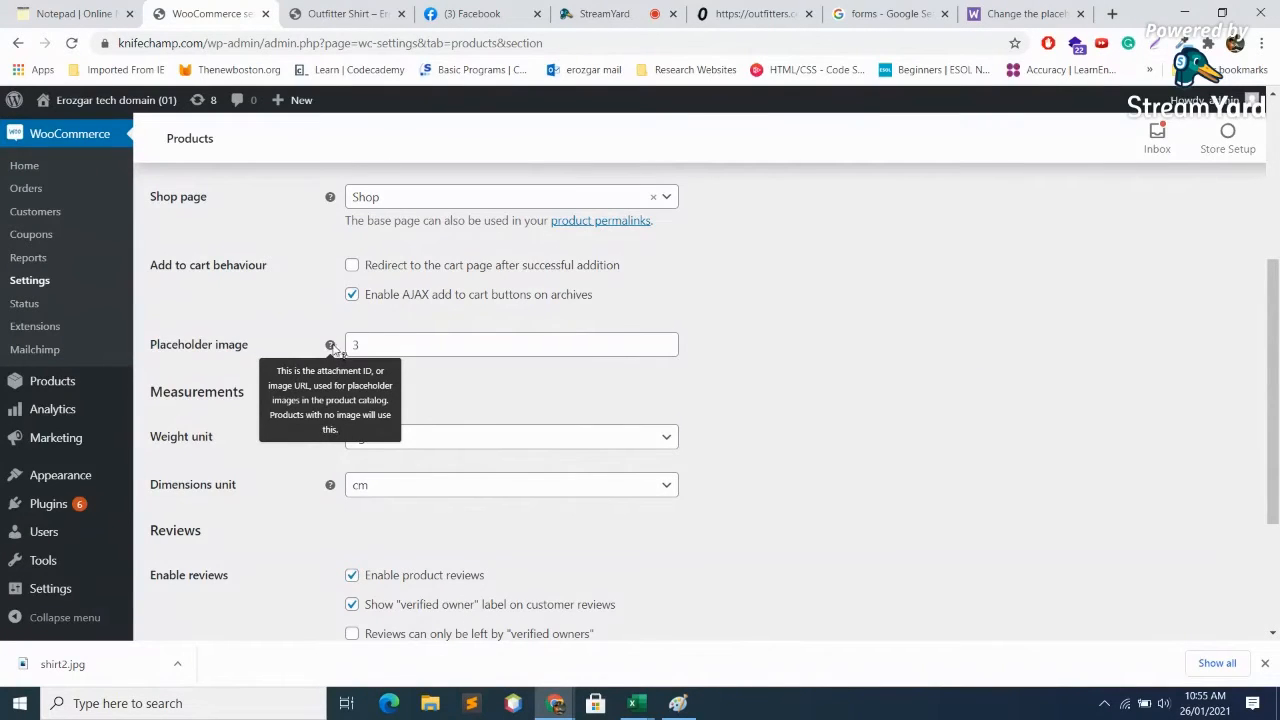
left_click(618, 8)
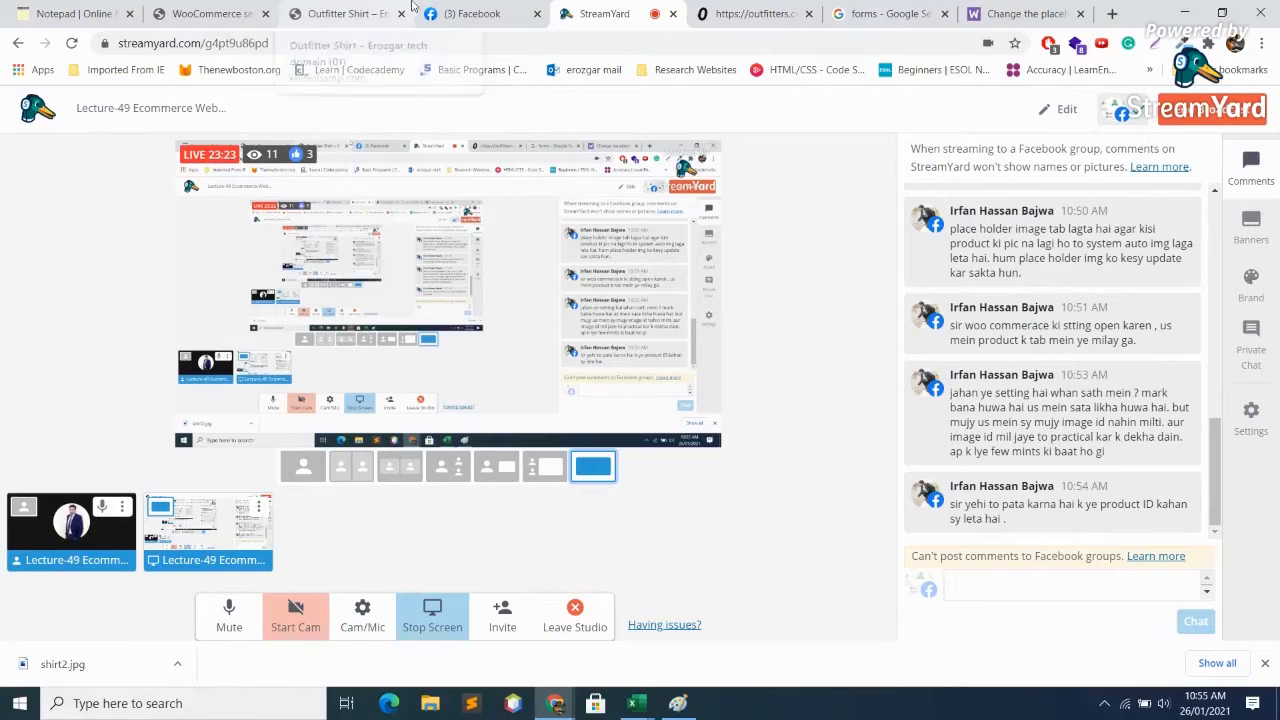
Return to the Outfitter Shirt product page, inspect the main shirt image in the developer tools and open its img element as editable HTML
left_click(455, 12)
left_click(357, 12)
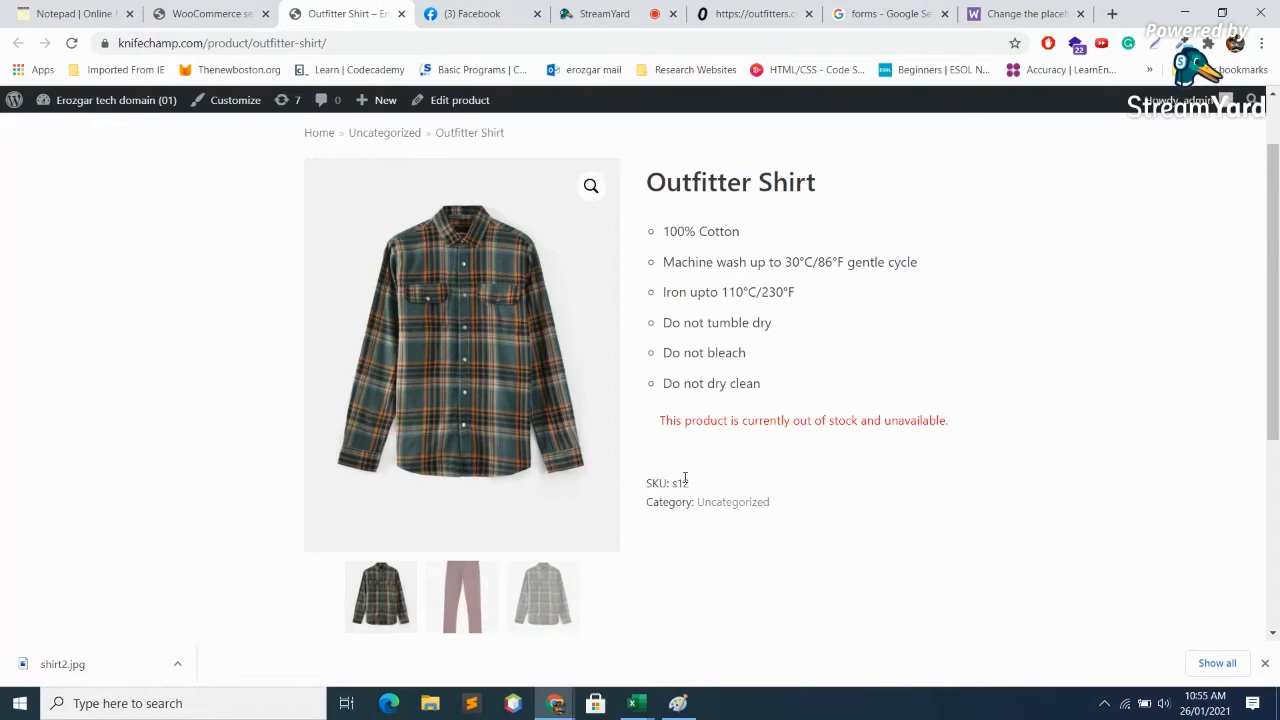
scroll(704, 481, "up", 1)
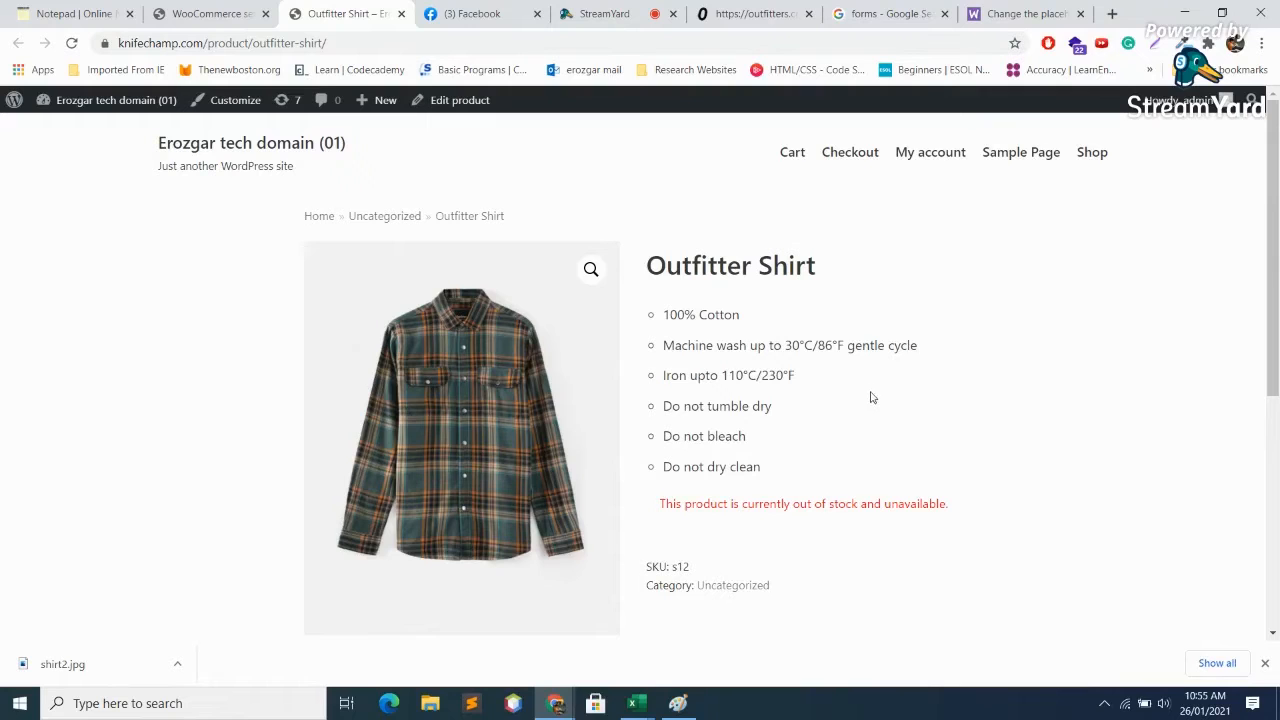
right_click(561, 427)
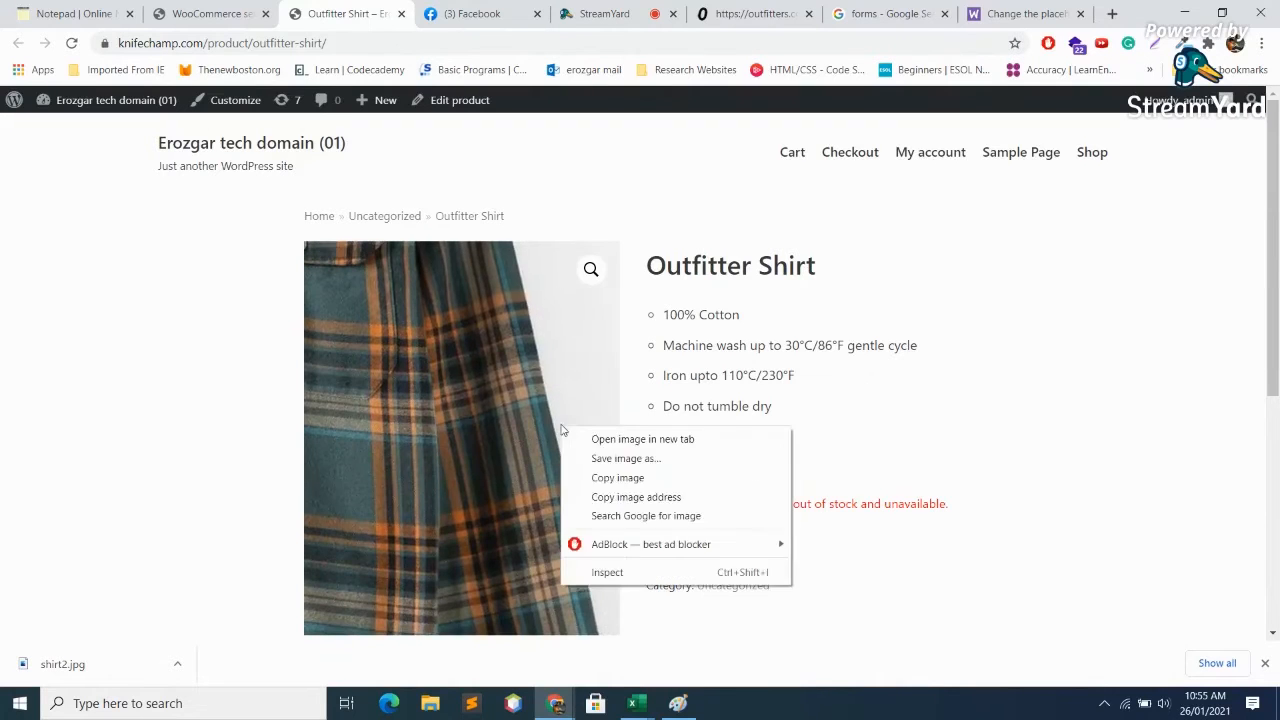
left_click(618, 577)
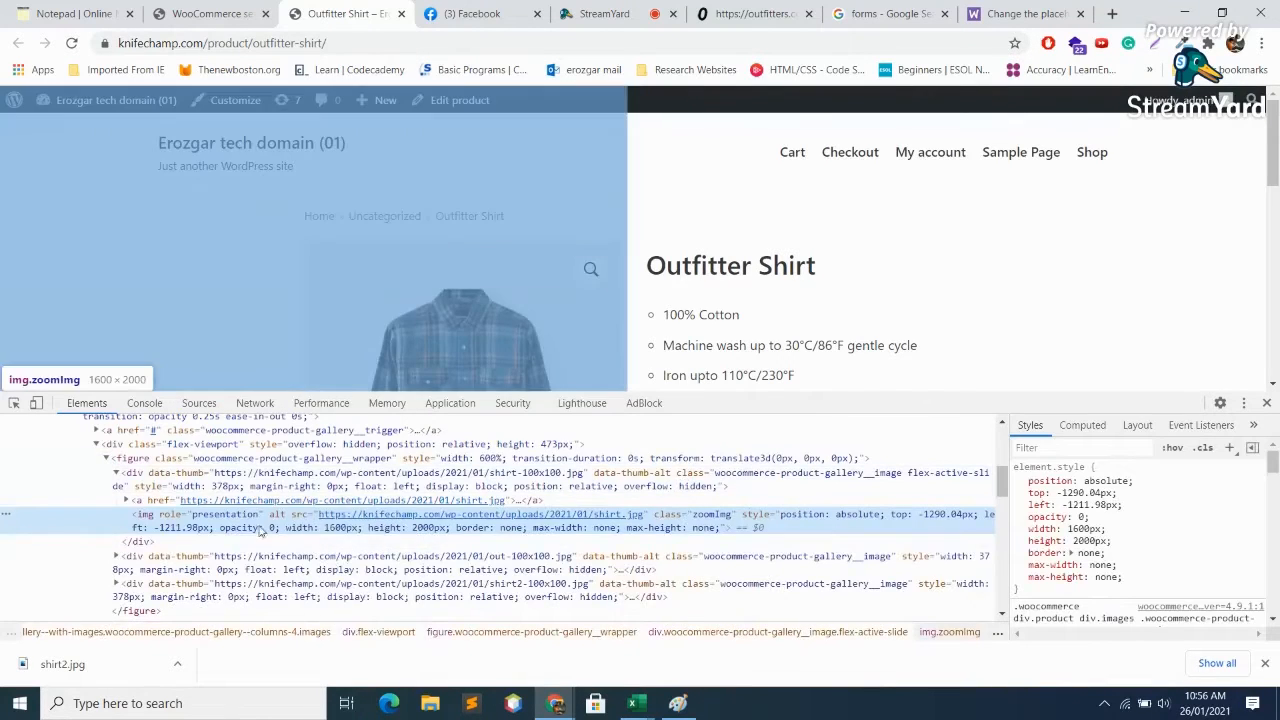
right_click(222, 520)
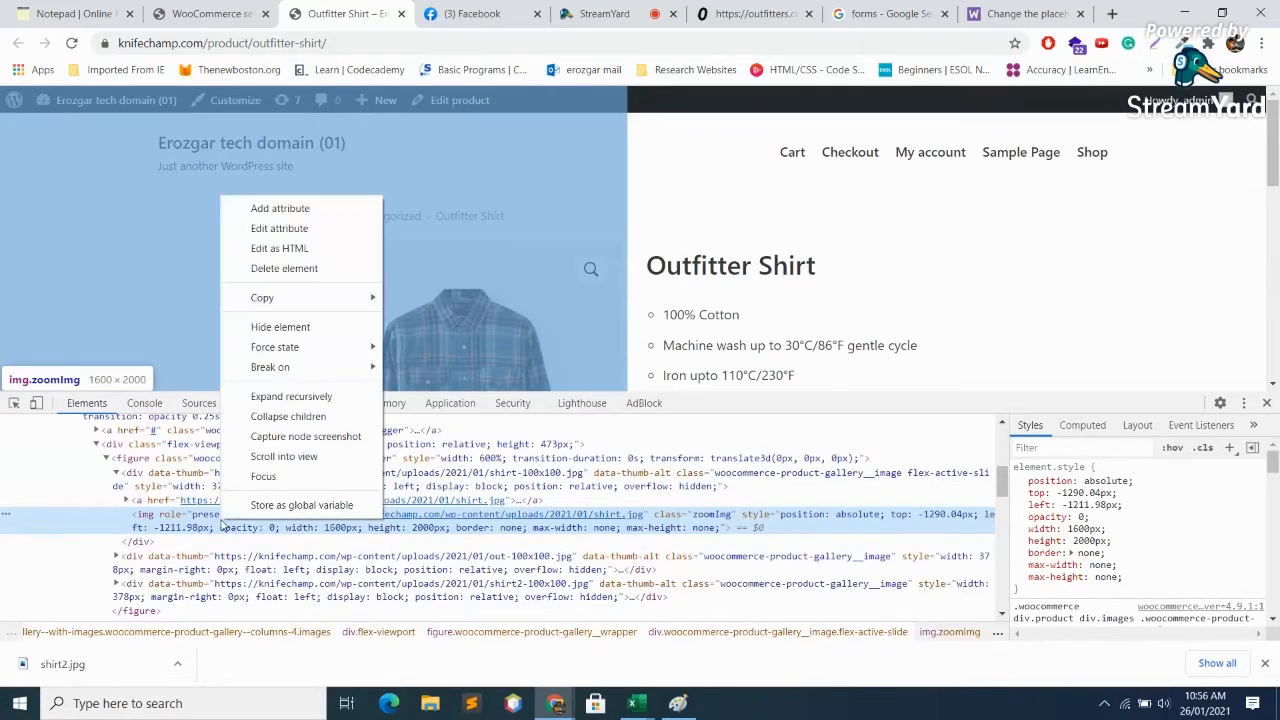
left_click(284, 249)
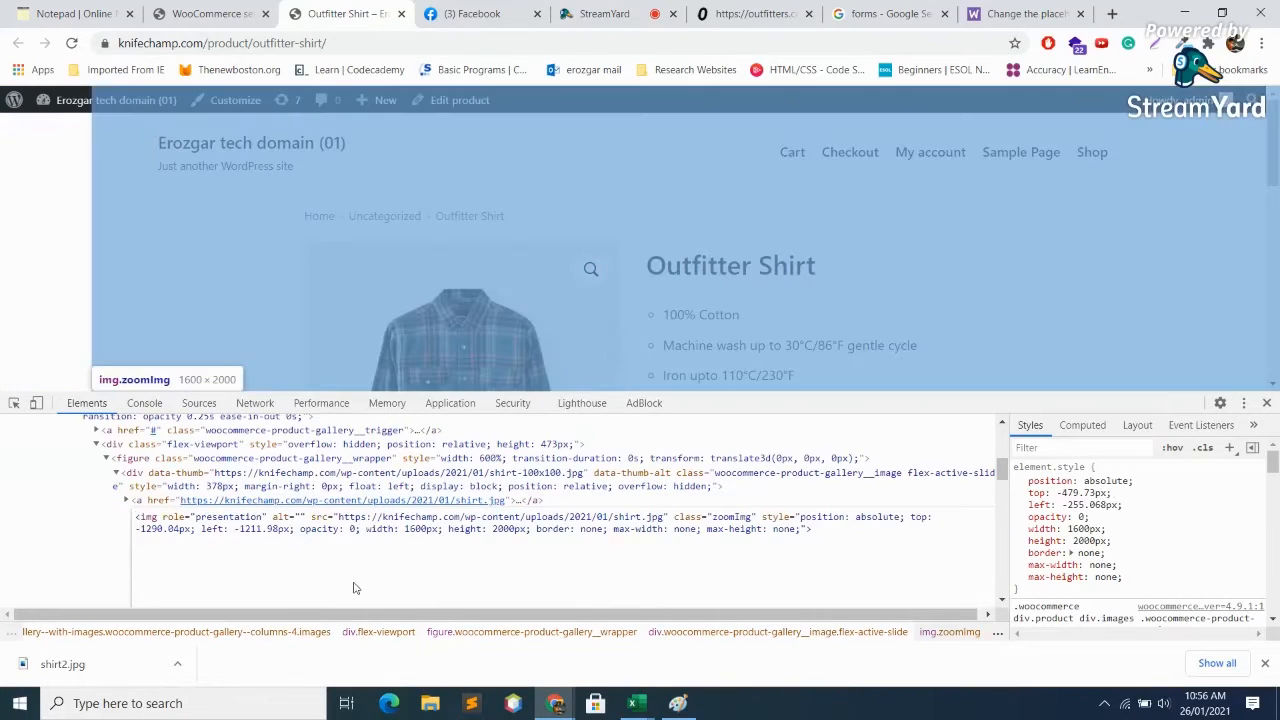
Read through the zoomed shirt image's img element, from its role, src and class attributes to its style values, looking for an image ID
key("Right")
key("Right")
key("Right")
key("Right")
key("Right")
key("Right")
key("Right")
key("Right")
key("Right")
key("Right")
key("Right")
key("Right")
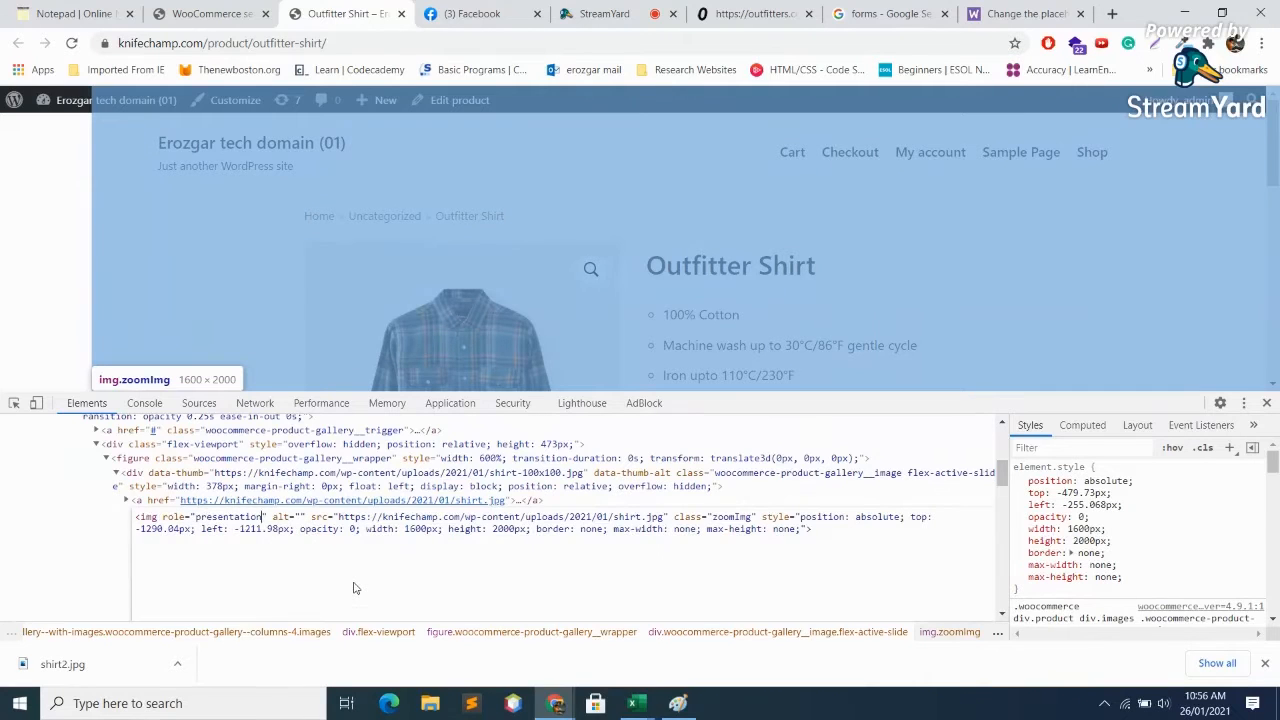
key("Right")
key("Right")
key("Right")
key("Right")
key("Right")
key("Right")
key("Right")
key("Right")
key("Right")
key("Right")
key("Right")
key("Right")
key("Right")
key("Right")
key("Right")
key("Right")
key("Right")
key("Right")
key("Right")
key("Right")
key("Right")
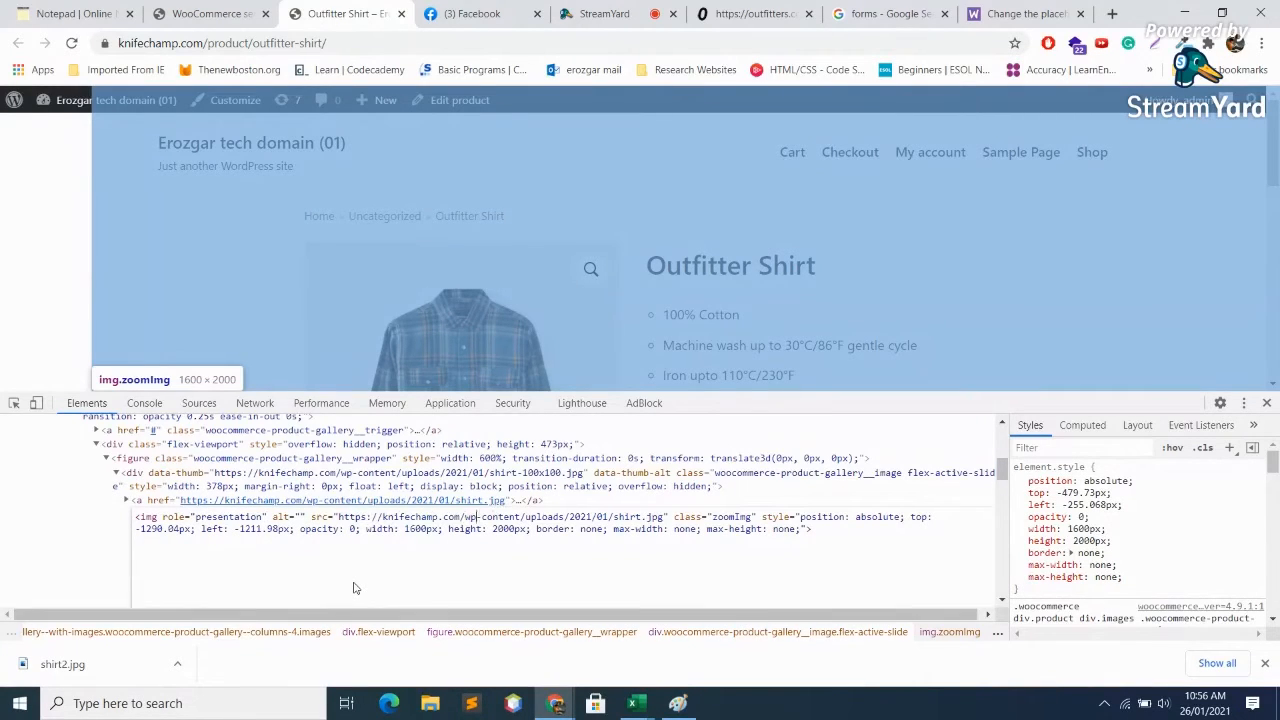
key("Right")
key("Right")
key("Right")
key("Right")
key("Right")
key("Right")
key("Right")
key("Right")
key("Right")
key("Right")
key("Right")
key("Right")
key("Right")
key("Right")
key("Right")
key("Right")
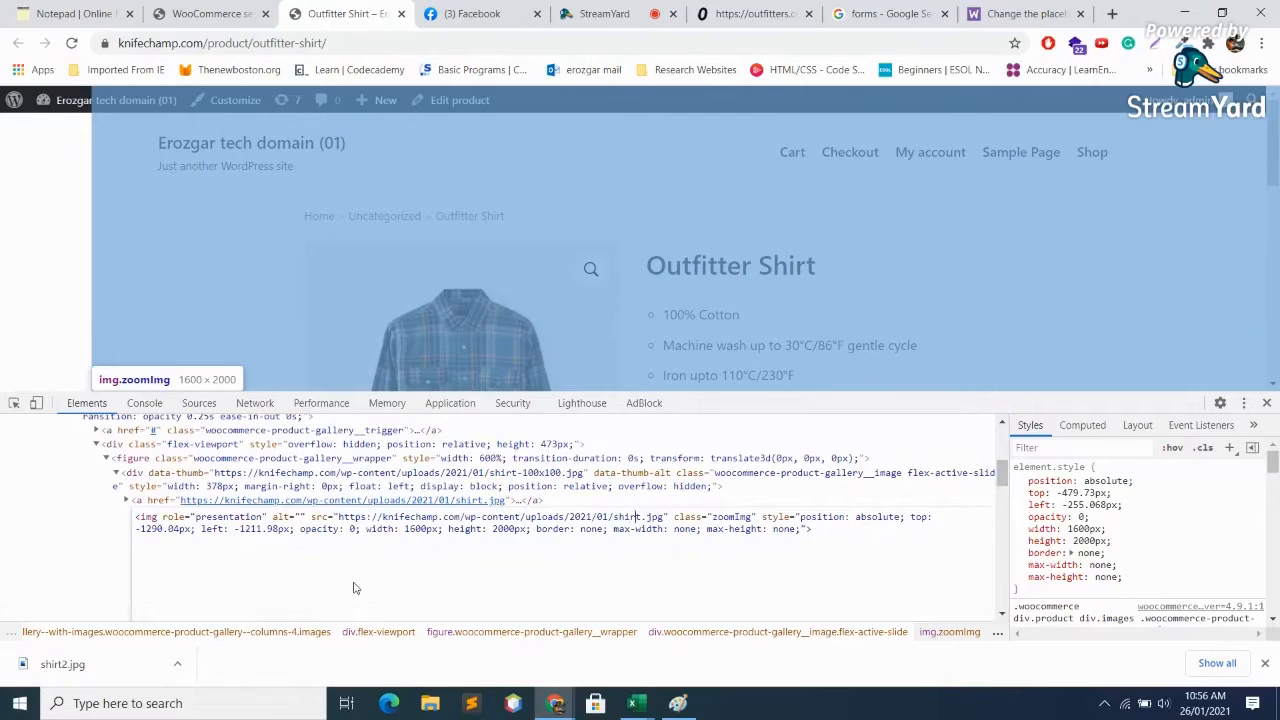
key("Right")
key("Right")
key("Right")
key("Right")
key("Right")
key("Right")
key("Right")
key("Right")
key("Right")
key("Right")
key("Right")
key("Right")
key("Right")
key("Right")
key("Right")
key("Right")
key("Right")
key("Right")
key("Right")
key("Right")
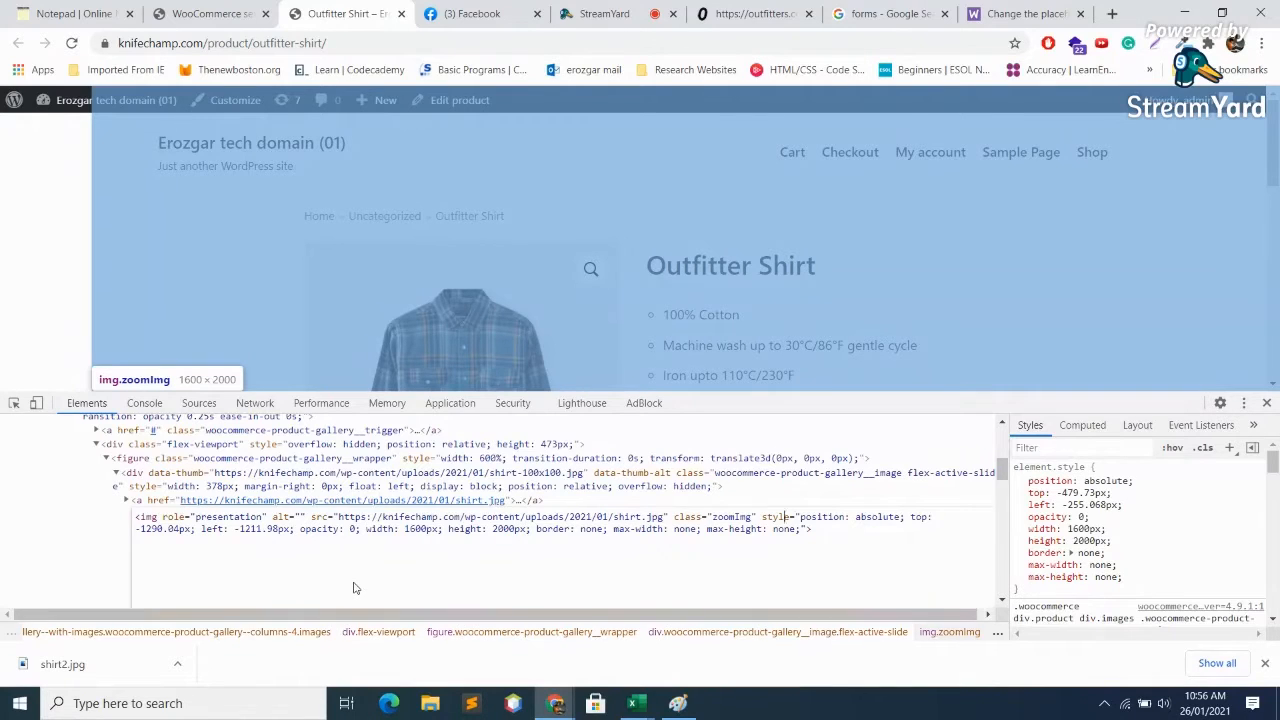
key("Right")
key("Right")
key("Right")
key("Right")
key("Right")
key("Right")
key("Right")
key("Down")
key("Left")
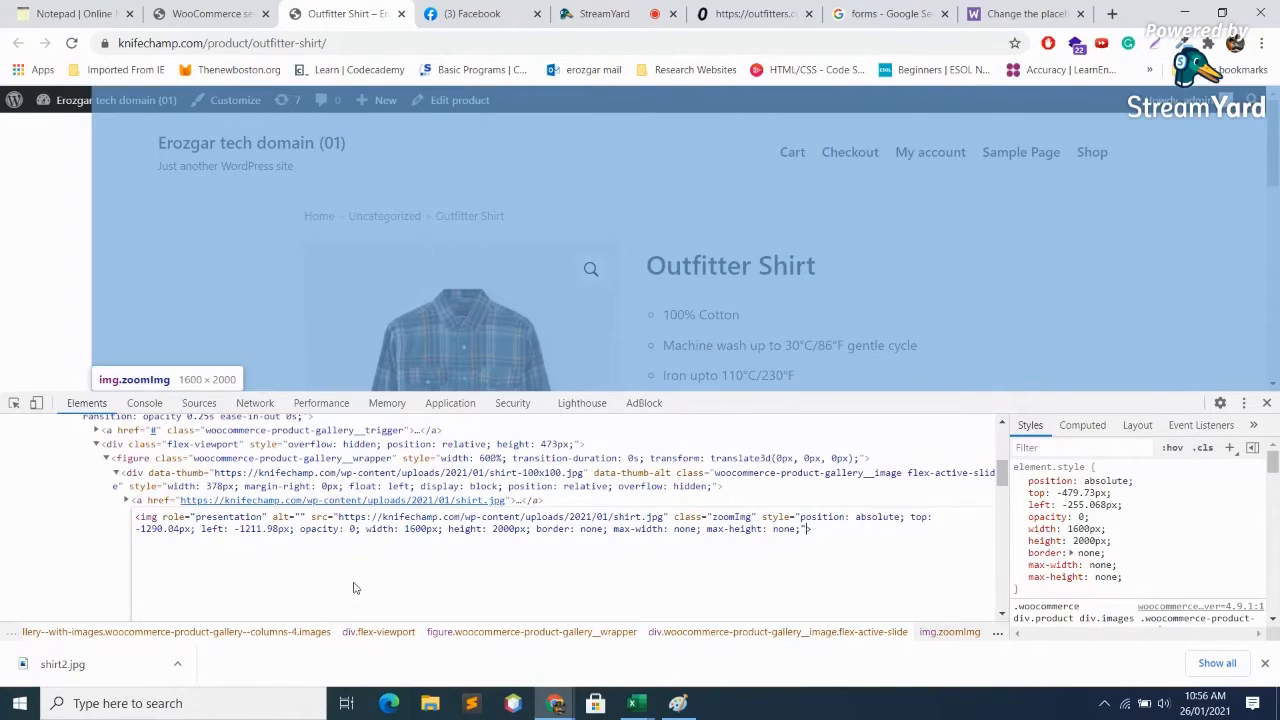
key("Left")
key("Left")
key("Left")
key("Left")
key("Left")
key("Left")
key("Left")
key("Left")
key("Left")
key("Left")
key("Left")
key("Left")
key("Left")
key("Left")
key("Left")
key("Left")
key("Left")
key("Left")
key("Left")
key("Left")
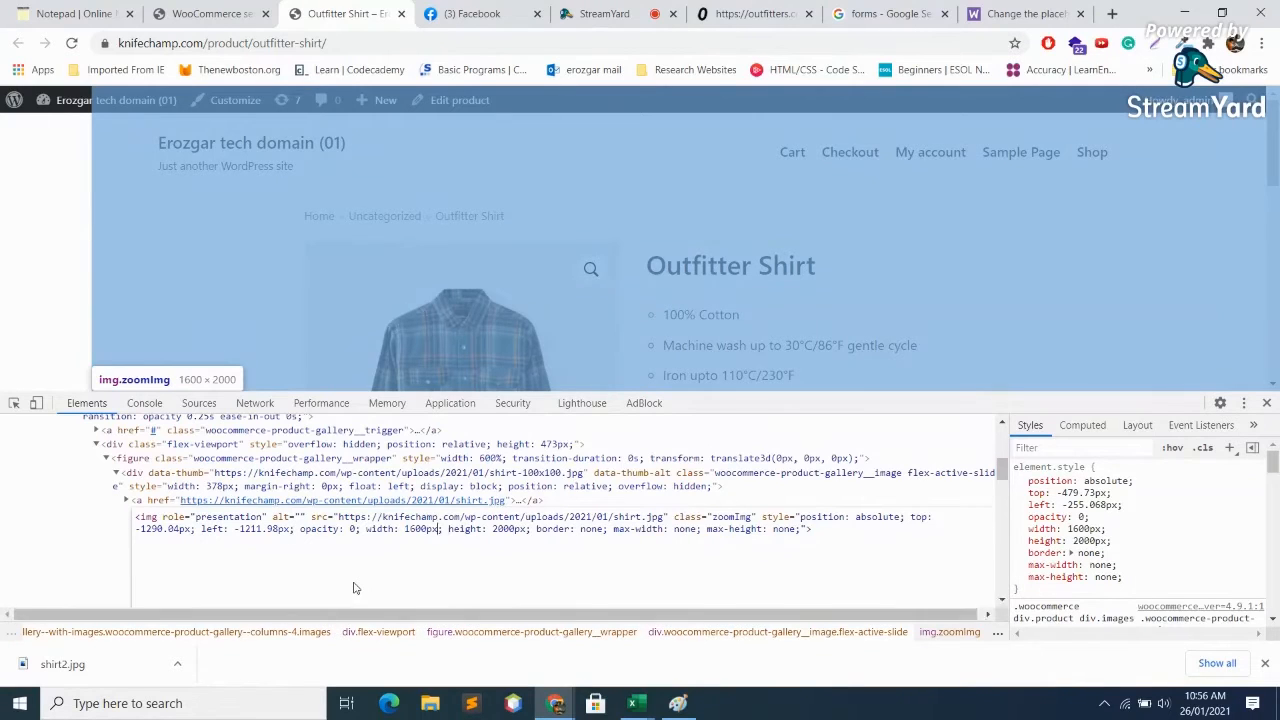
key("Left")
key("Left")
key("Left")
key("Left")
key("Left")
key("Left")
key("Left")
key("Left")
key("Left")
key("Left")
key("Left")
key("Left")
key("Left")
key("Left")
key("Left")
key("Left")
key("Left")
key("Left")
key("Left")
key("Left")
Recheck the src address of the shirt's img element up to the image file name for an ID
key("Up")
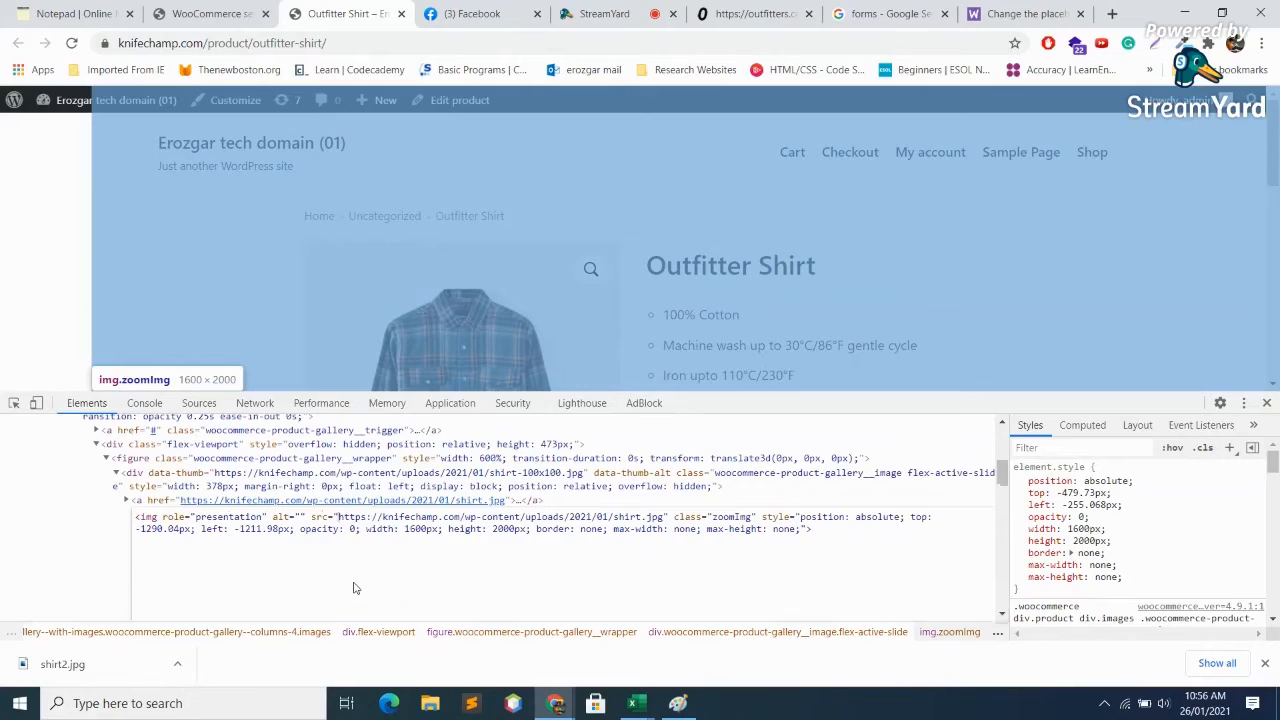
key("Right")
key("Right")
key("Right")
key("Right")
key("Right")
key("Right")
key("Right")
key("Right")
key("Right")
key("Right")
key("Right")
key("Right")
key("Right")
key("Right")
key("Right")
key("Right")
key("Right")
key("Right")
key("Right")
key("Right")
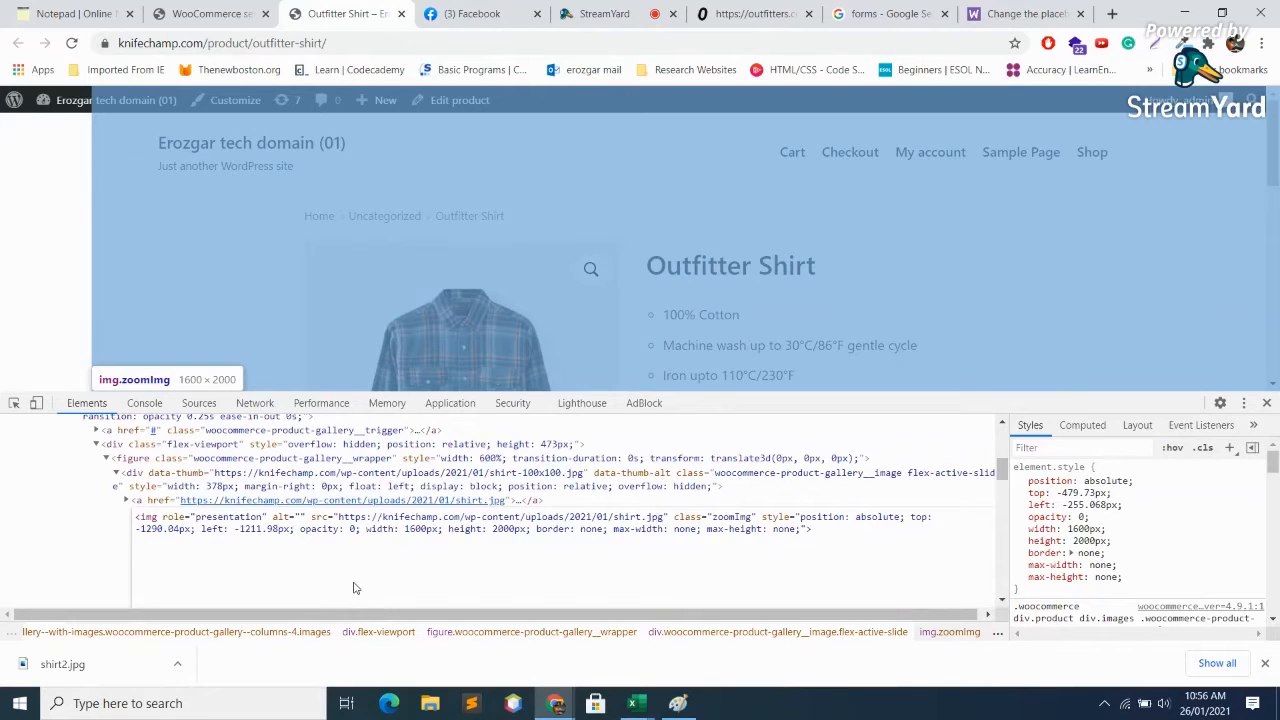
key("Right")
key("Right")
key("Right")
key("Right")
key("Right")
key("Right")
key("Right")
key("Right")
key("Right")
key("Right")
key("Right")
key("Right")
key("Right")
key("Right")
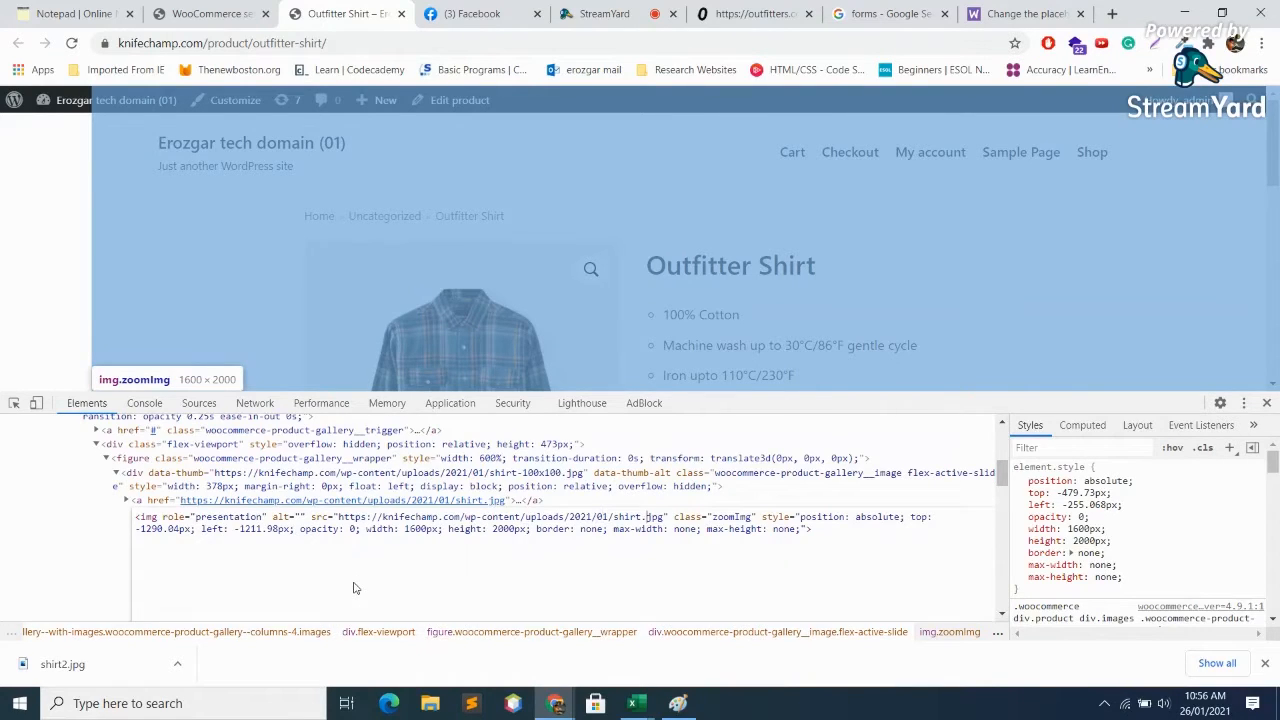
Reread the style values of the shirt's img element, from the max-width and border back to the left offset, for an image ID
key("Down")
key("Right")
key("Right")
key("Right")
key("Right")
key("Right")
key("Right")
key("Right")
key("Right")
key("Right")
key("Right")
key("Right")
key("Right")
key("Right")
key("Right")
key("Right")
key("Right")
key("Right")
key("Right")
key("Right")
key("Right")
key("Left")
key("Left")
key("Left")
key("Left")
key("Left")
key("Left")
key("Left")
key("Left")
key("Left")
key("Left")
key("Left")
key("Left")
key("Left")
key("Left")
key("Left")
key("Left")
key("Left")
key("Left")
key("Left")
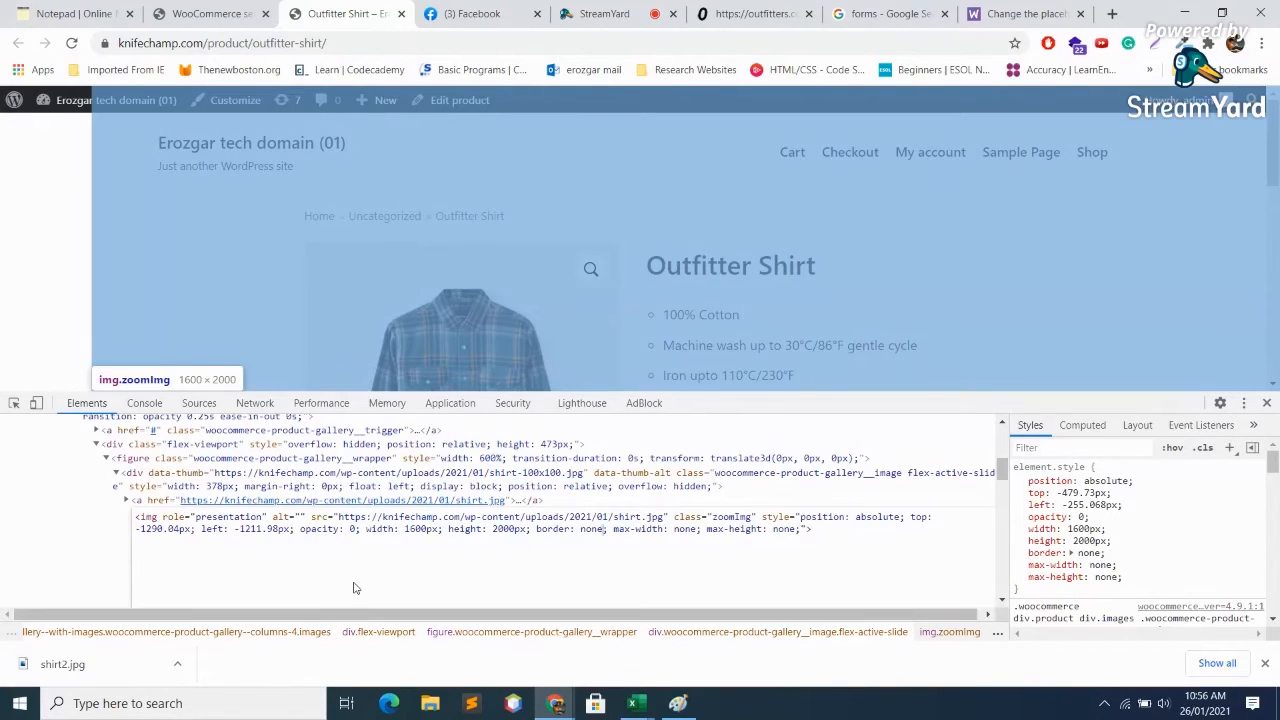
key("Left")
key("Left")
key("Left")
key("Left")
key("Left")
key("Left")
key("Left")
key("Left")
key("Left")
key("Left")
key("Left")
key("Left")
key("Left")
key("Left")
key("Left")
key("Left")
key("Left")
key("Left")
key("Left")
key("Left")
key("Left")
key("Left")
key("Left")
key("Left")
key("Left")
key("Left")
key("Left")
key("Left")
key("Left")
key("Left")
key("Left")
key("Left")
key("Left")
key("Left")
key("Left")
key("Left")
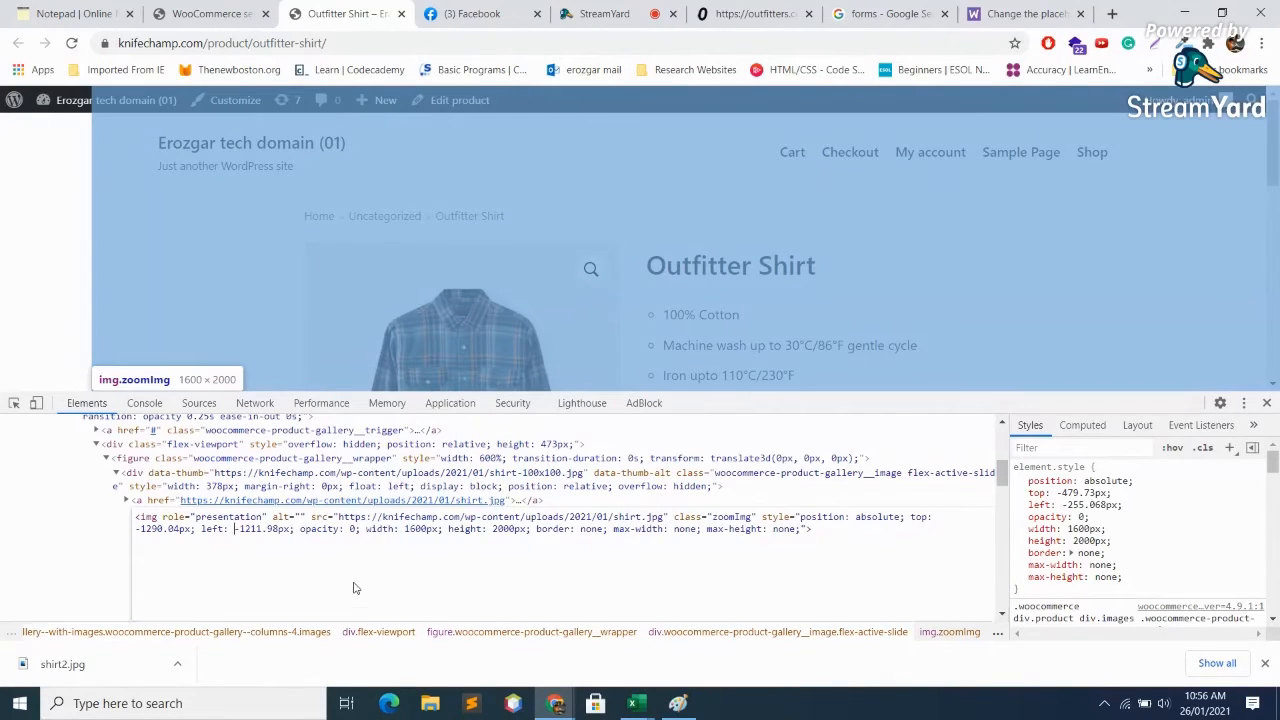
Check the attributes on the img element's first line again, back to the beginning of the src address
key("Up")
key("Left")
key("Left")
key("Left")
key("Left")
key("Left")
key("Left")
key("Left")
key("Left")
key("Left")
key("Left")
key("Left")
key("Left")
key("Left")
key("Left")
key("Left")
key("Left")
key("Left")
key("Left")
key("Left")
key("Right")
key("Right")
key("Right")
key("Right")
key("Right")
key("Right")
key("Right")
key("Right")
key("Right")
key("Right")
key("Right")
key("Right")
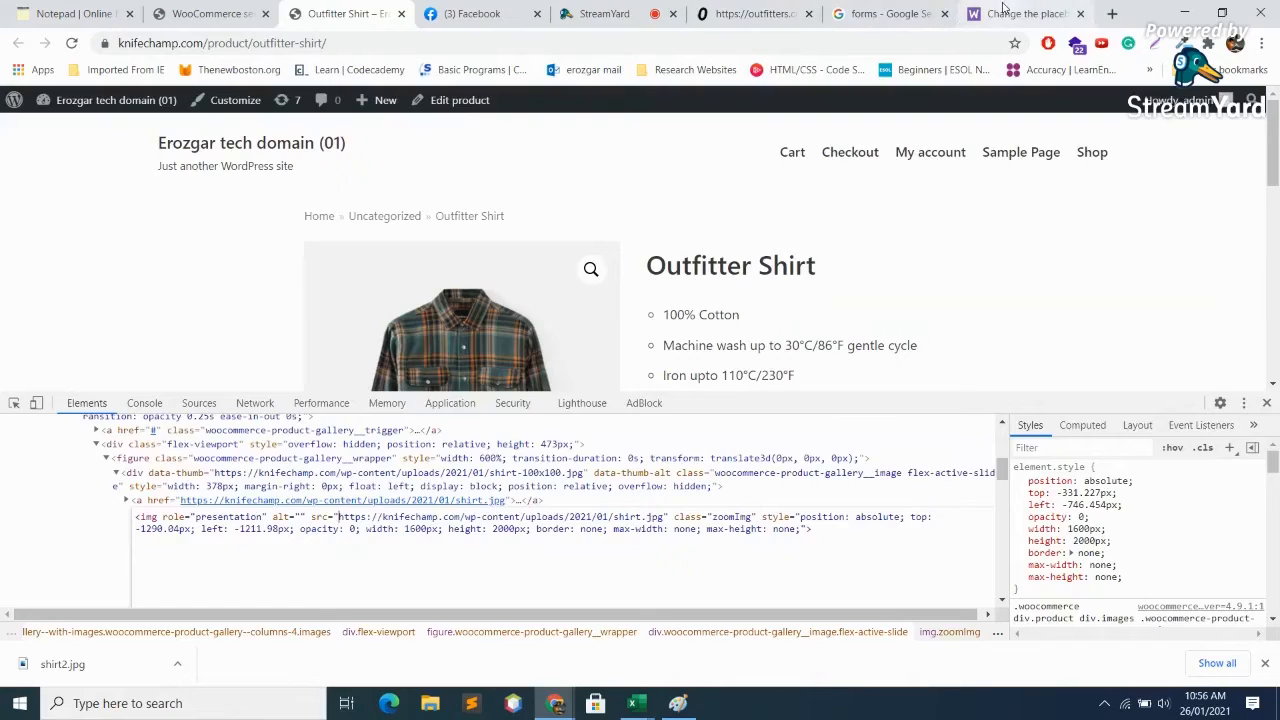
Review the image path line in WooCommerce's placeholder image code snippet and compare it with the Placeholder image field in the product settings
left_click(1003, 12)
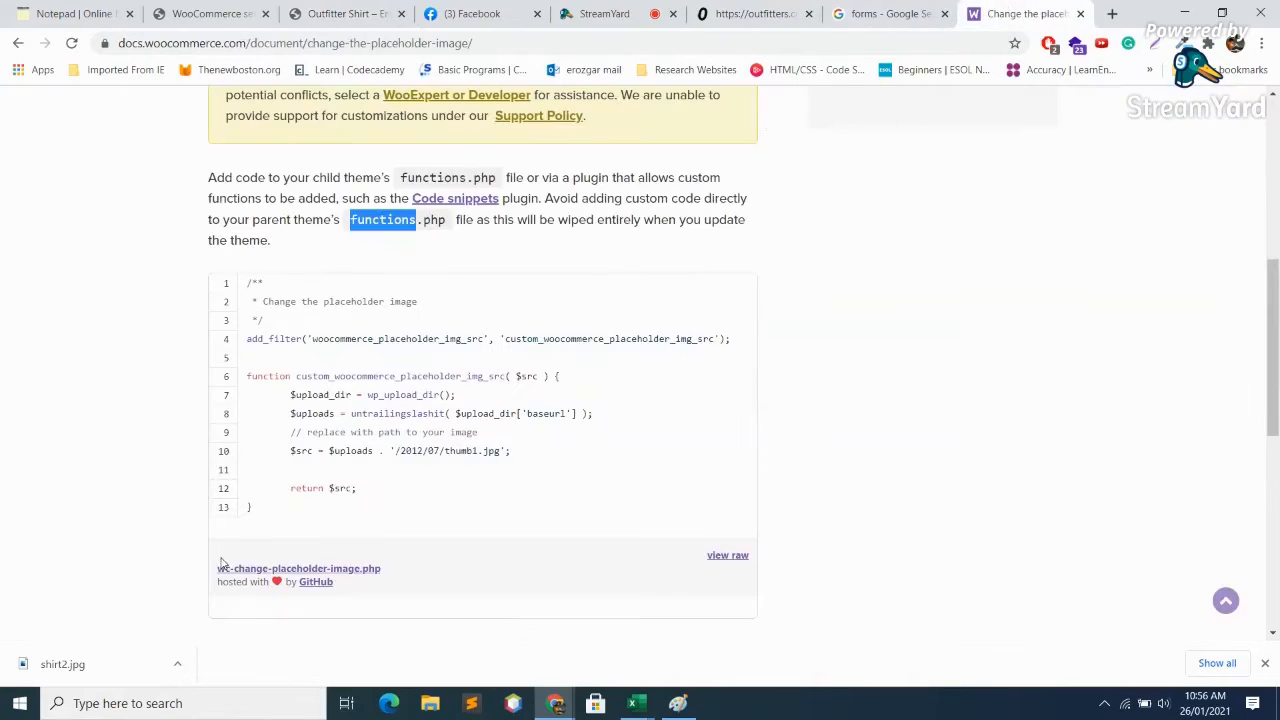
left_click_drag(331, 451, 507, 470)
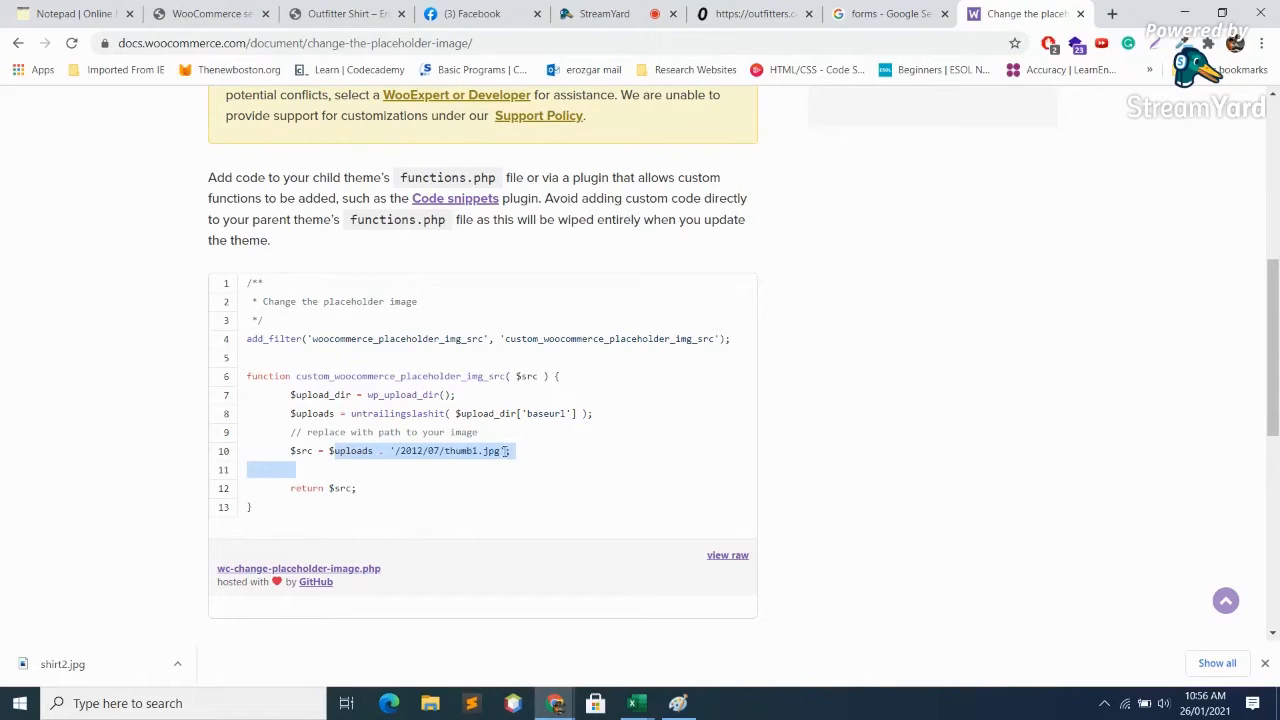
left_click(215, 14)
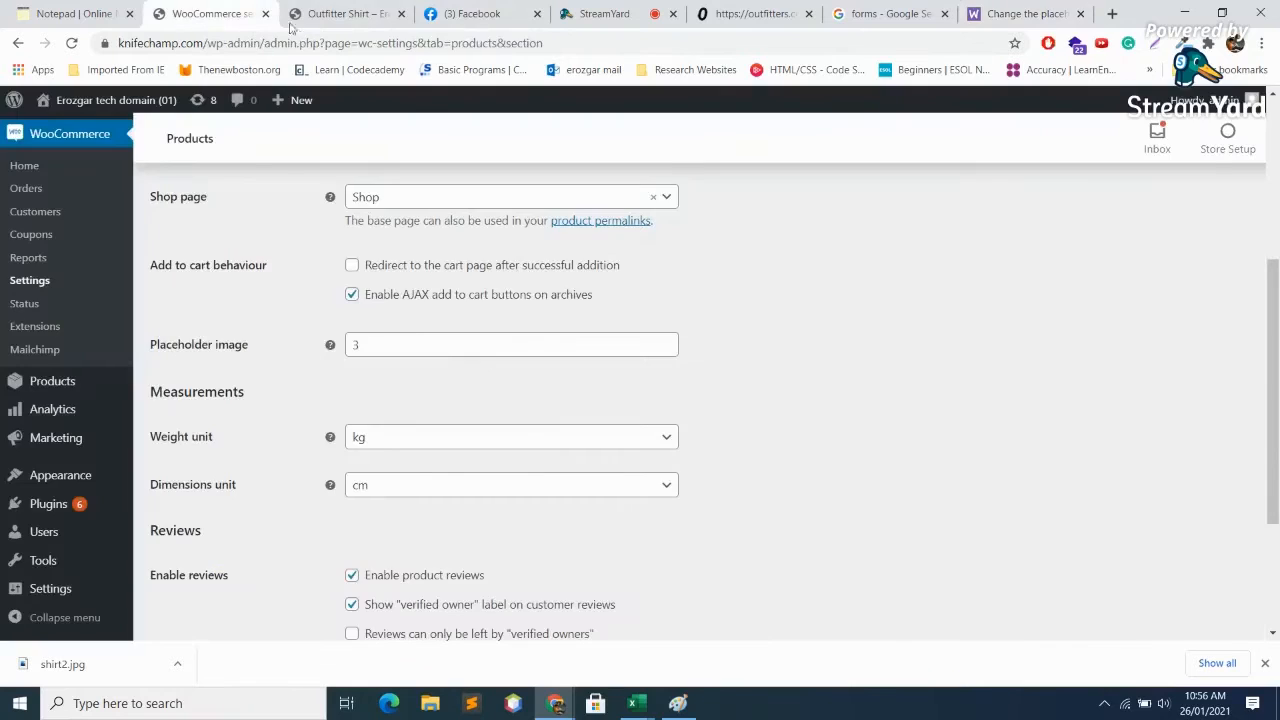
Return to the Outfitter Shirt page's inspected img element and read its full src address up to the class attribute
left_click(345, 14)
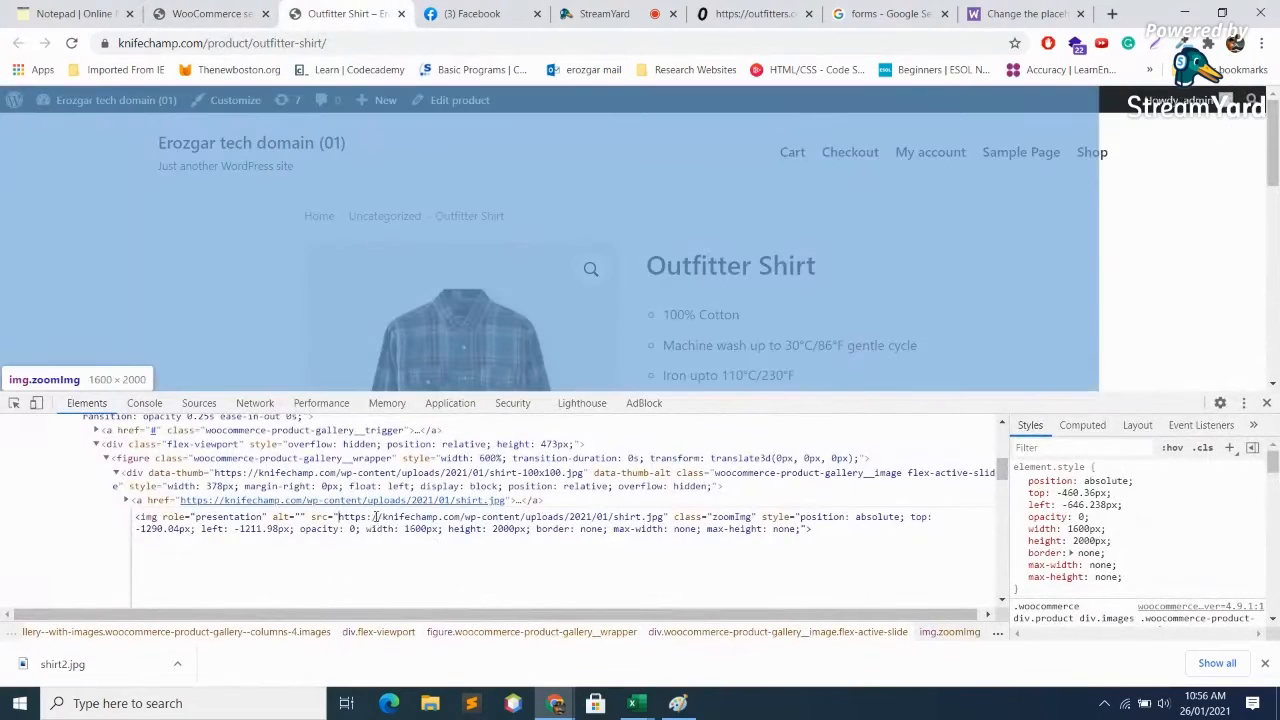
key("Right")
key("Right")
key("Right")
key("Right")
key("Right")
key("Right")
key("Right")
key("Right")
key("Right")
key("Right")
key("Right")
key("Right")
key("Right")
key("Right")
key("Right")
key("Right")
key("Right")
key("Right")
key("Right")
key("Right")
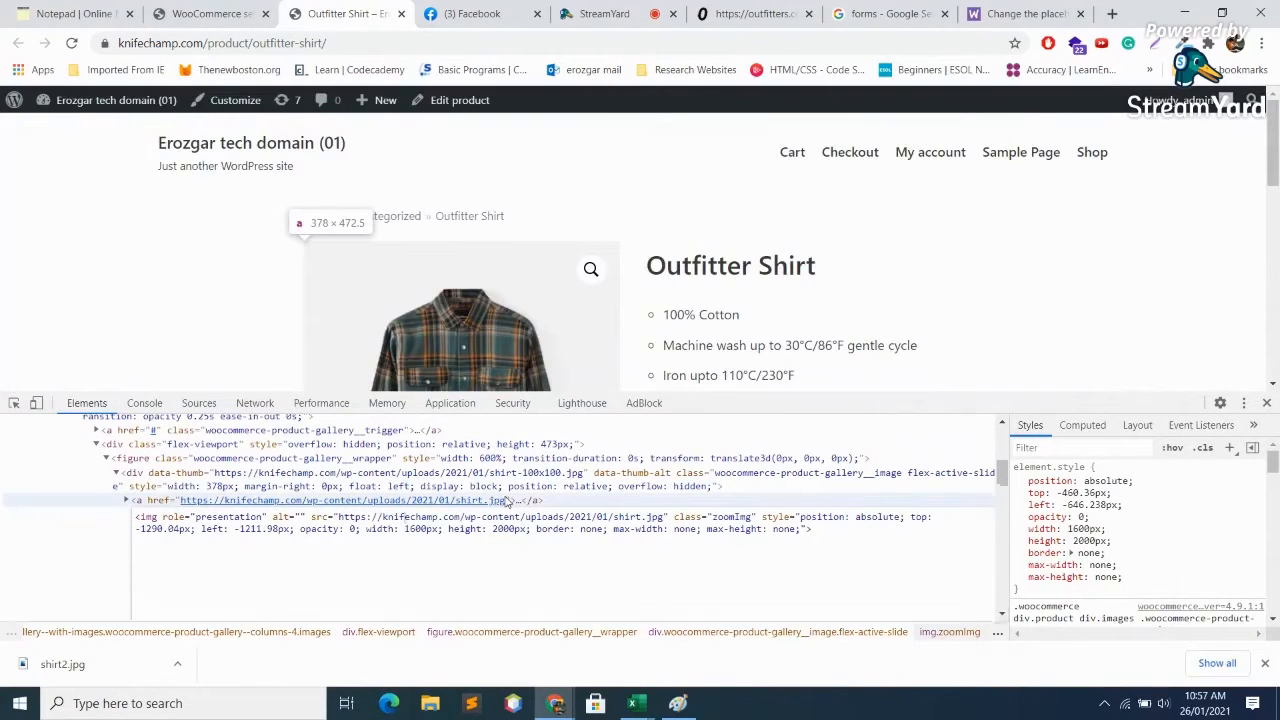
key("Right")
key("Right")
key("Right")
key("Right")
key("Right")
key("Right")
key("Right")
key("Right")
key("Right")
key("Right")
key("Right")
key("Right")
key("Right")
key("Right")
key("Right")
key("Right")
key("Right")
key("Right")
key("Right")
key("Right")
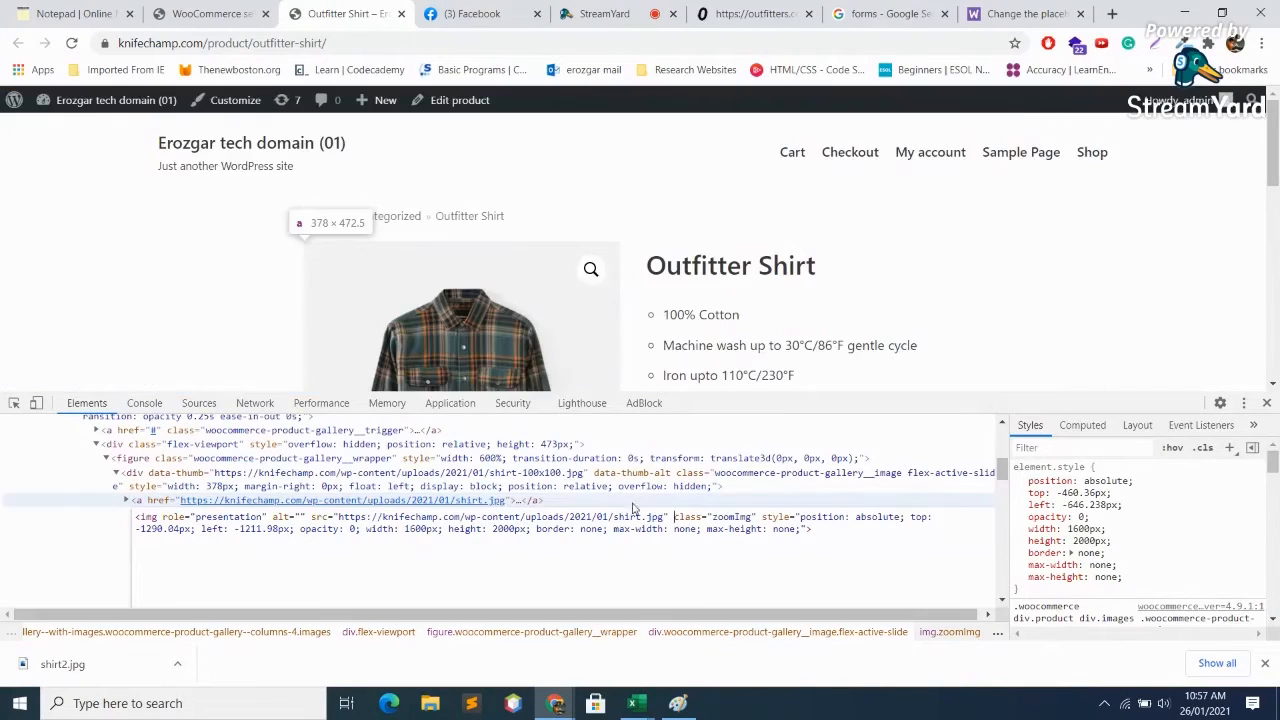
Trace the shirt img element's src address backwards from the class attribute to the end of the domain name
key("Left")
key("Left")
key("Left")
key("Left")
key("Left")
key("Left")
key("Left")
key("Left")
key("Left")
key("Left")
key("Left")
key("Left")
key("Left")
key("Left")
key("Left")
key("Left")
key("Left")
key("Left")
key("Left")
key("Left")
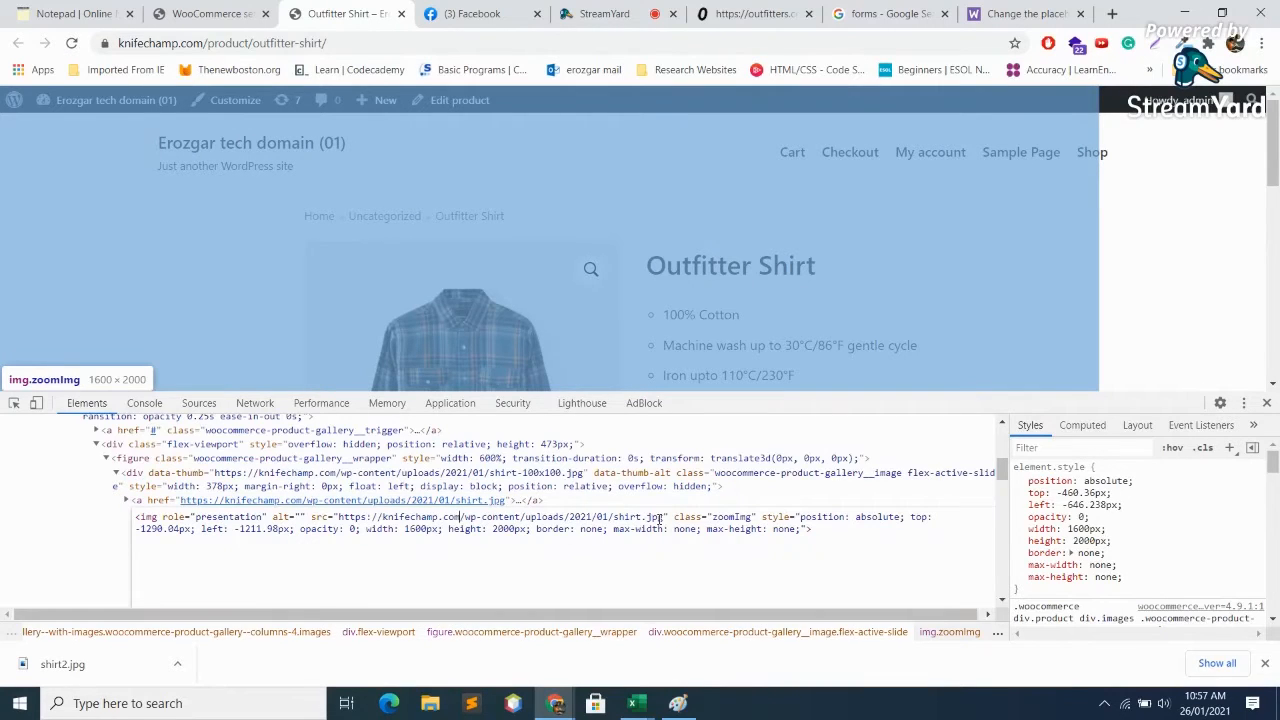
Read the shirt img element's src address forwards through the uploads folder and file name into the following attributes
key("Right")
key("Right")
key("Right")
key("Right")
key("Right")
key("Right")
key("Right")
key("Right")
key("Right")
key("Right")
key("Right")
key("Right")
key("Right")
key("Right")
key("Right")
key("Right")
key("Right")
key("Right")
key("Right")
key("Right")
key("Right")
key("Right")
key("Right")
key("Right")
key("Right")
key("Right")
key("Right")
key("Right")
key("Right")
key("Right")
key("Right")
key("Right")
key("Right")
key("Right")
Check the end of the shirt img element, reading backwards from its closing bracket through the max-height and max-width styles
key("Down")
key("Left")
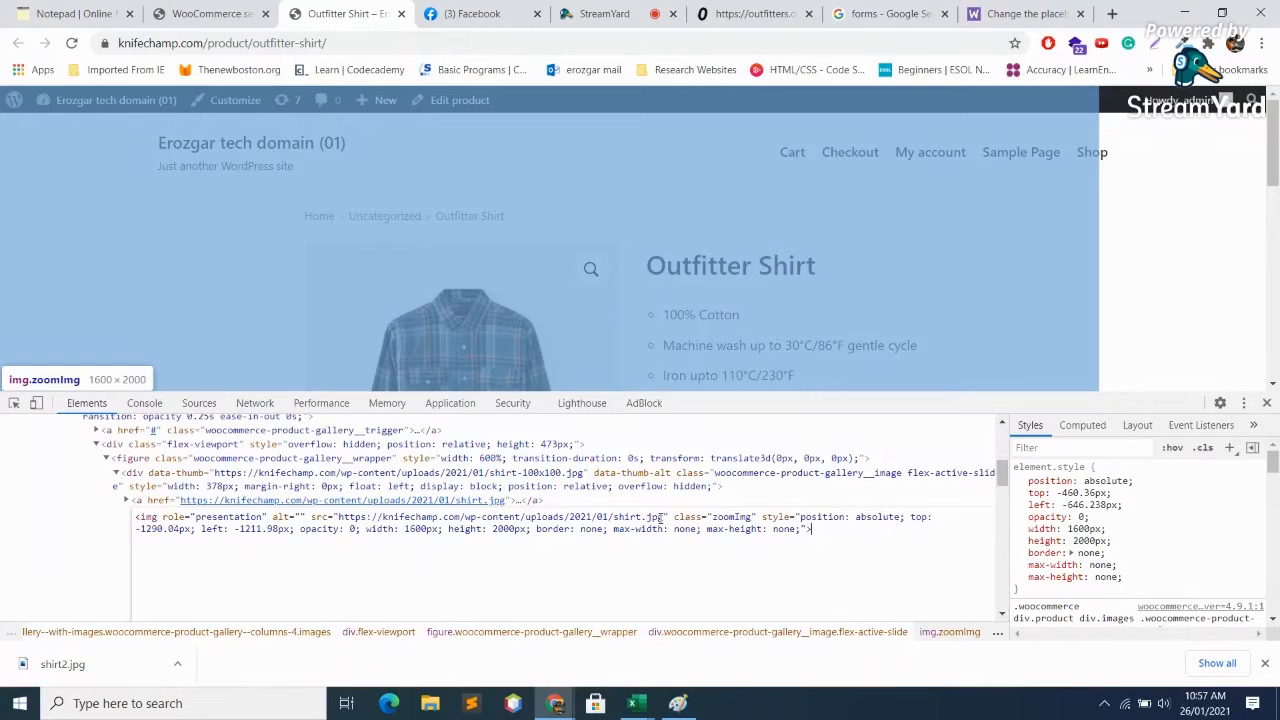
key("Left")
key("Left")
key("Left")
key("Left")
key("Left")
key("Left")
key("Left")
key("Left")
key("Left")
key("Left")
key("Left")
key("Left")
key("Left")
key("Left")
key("Left")
key("Left")
key("Left")
key("Left")
key("Left")
key("Left")
key("Left")
key("Left")
key("Left")
key("Left")
key("Left")
key("Left")
key("Left")
key("Left")
key("Left")
key("Left")
key("Left")
key("Left")
key("Left")
key("Left")
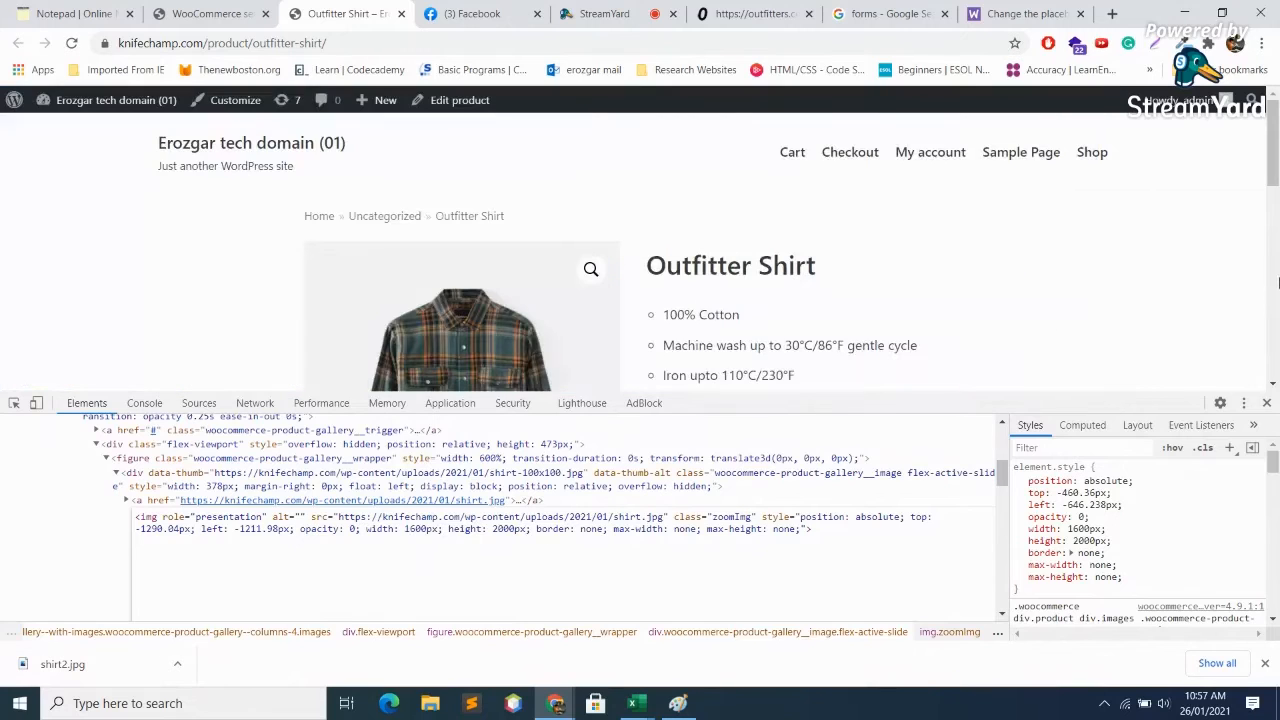
Close the developer tools and the browser pages for the Outfitters shirt, the forms search and the placeholder image article
left_click(1267, 402)
left_click(475, 14)
left_click(603, 9)
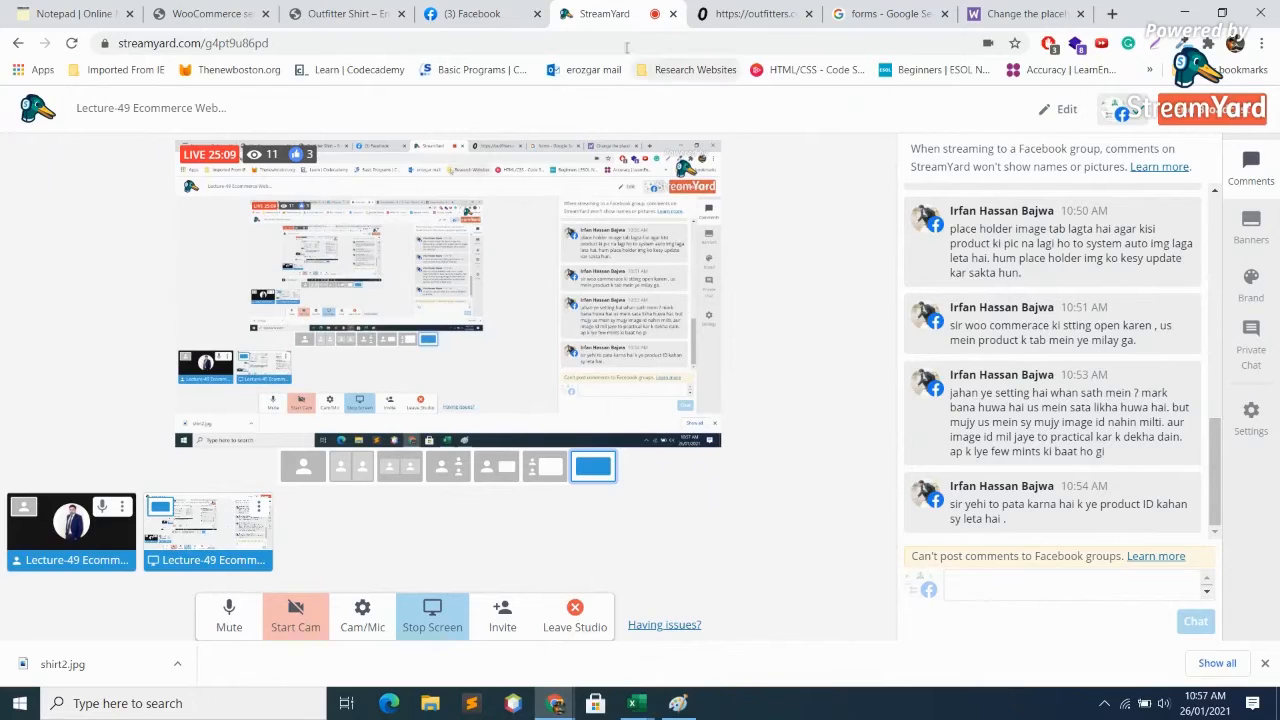
left_click(760, 14)
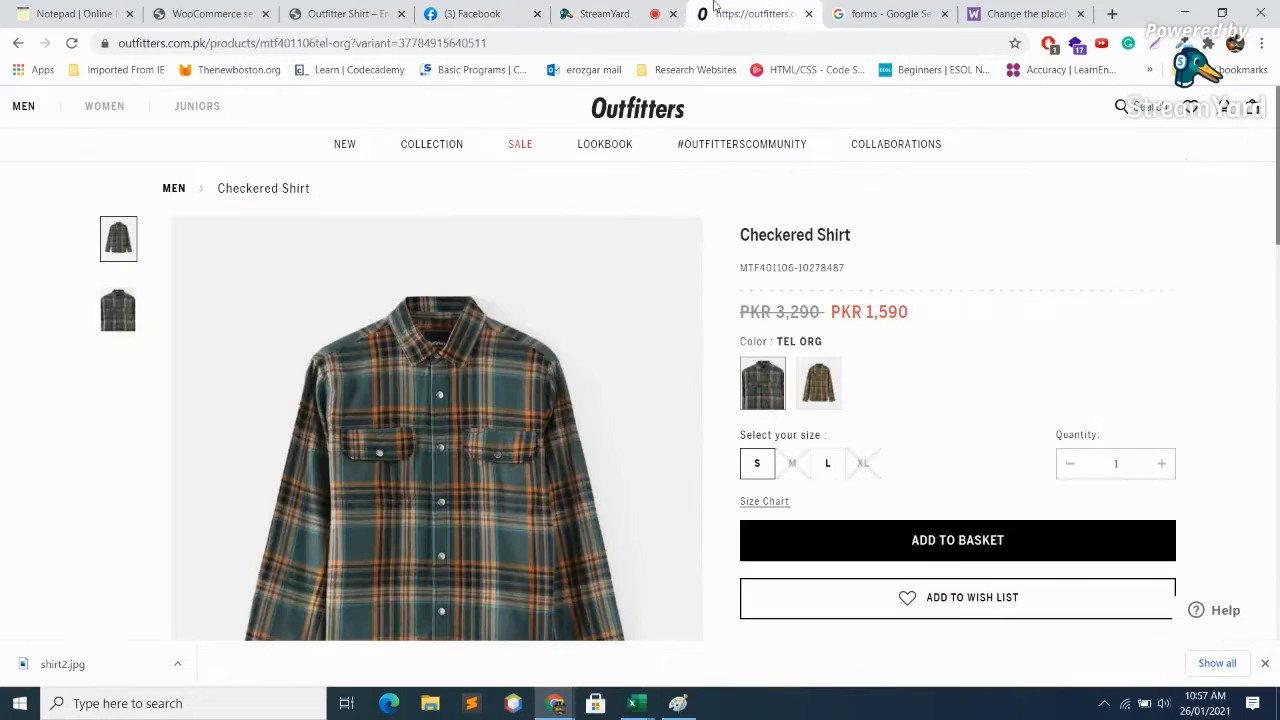
left_click(810, 14)
left_click(810, 14)
left_click(810, 14)
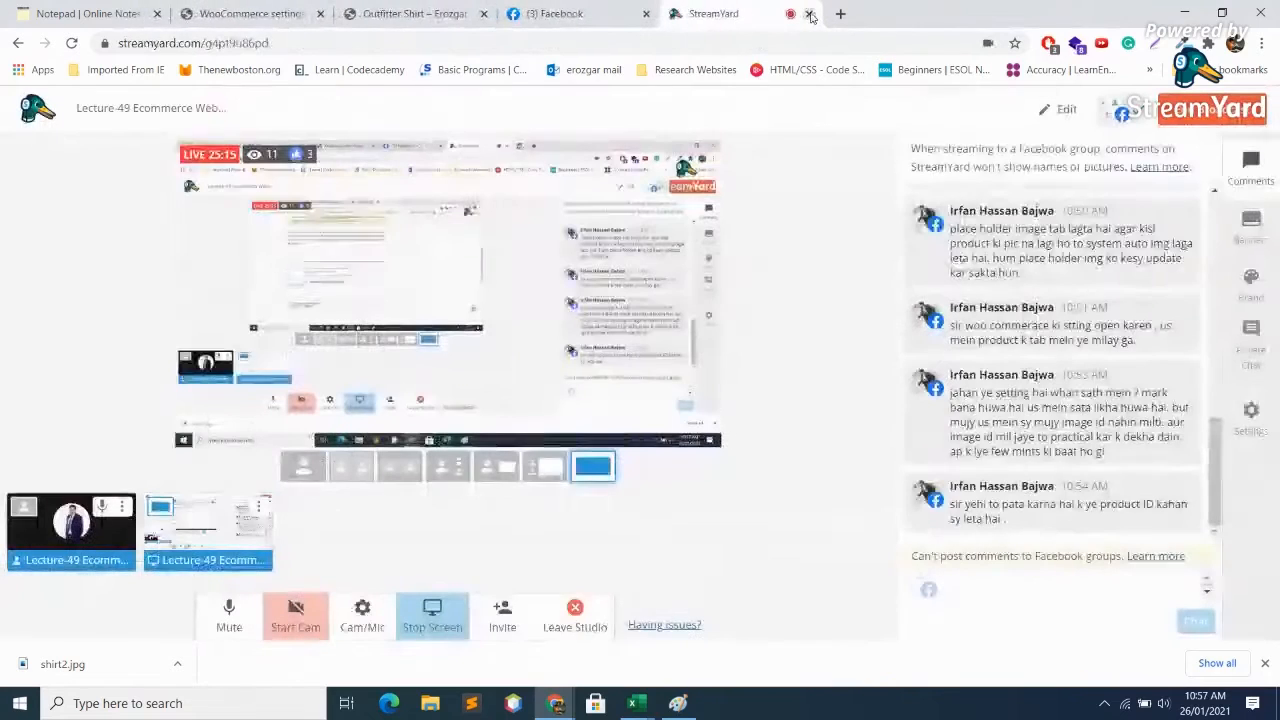
Review the Outfitter Shirt page's title, care instructions and stock notice, and check the live stream's comments in StreamYard
left_click(415, 14)
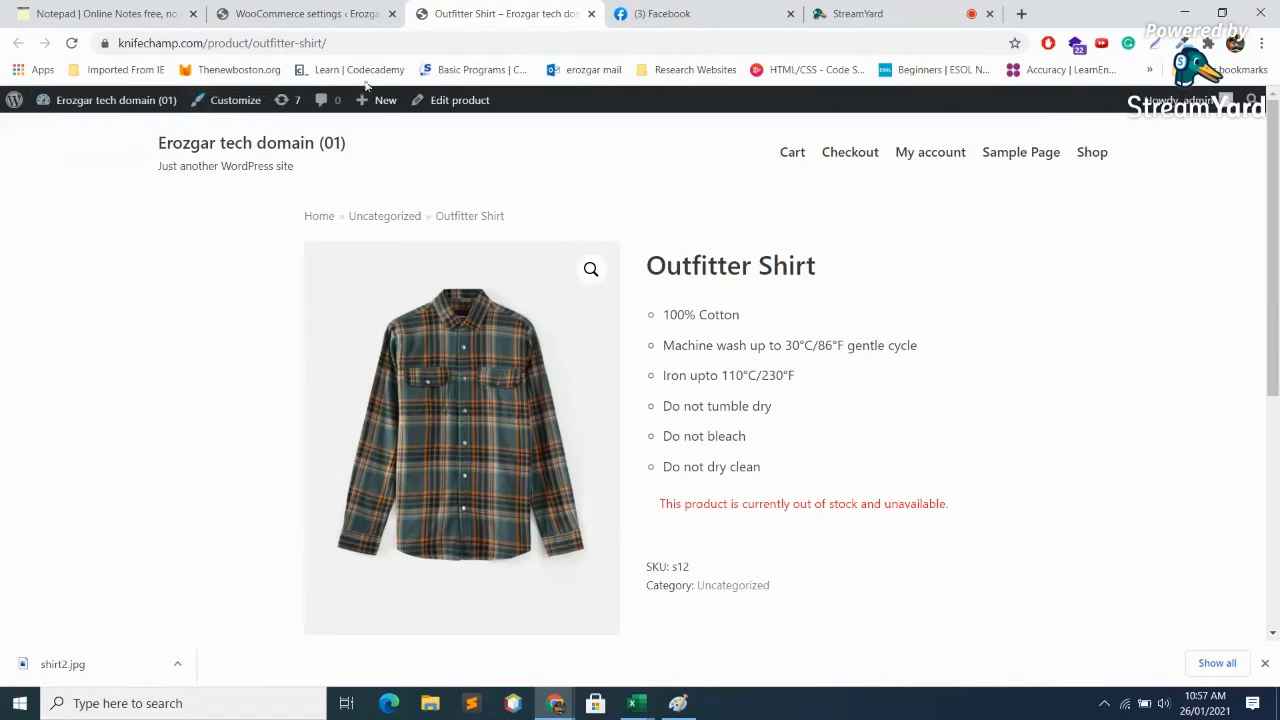
left_click_drag(826, 263, 650, 258)
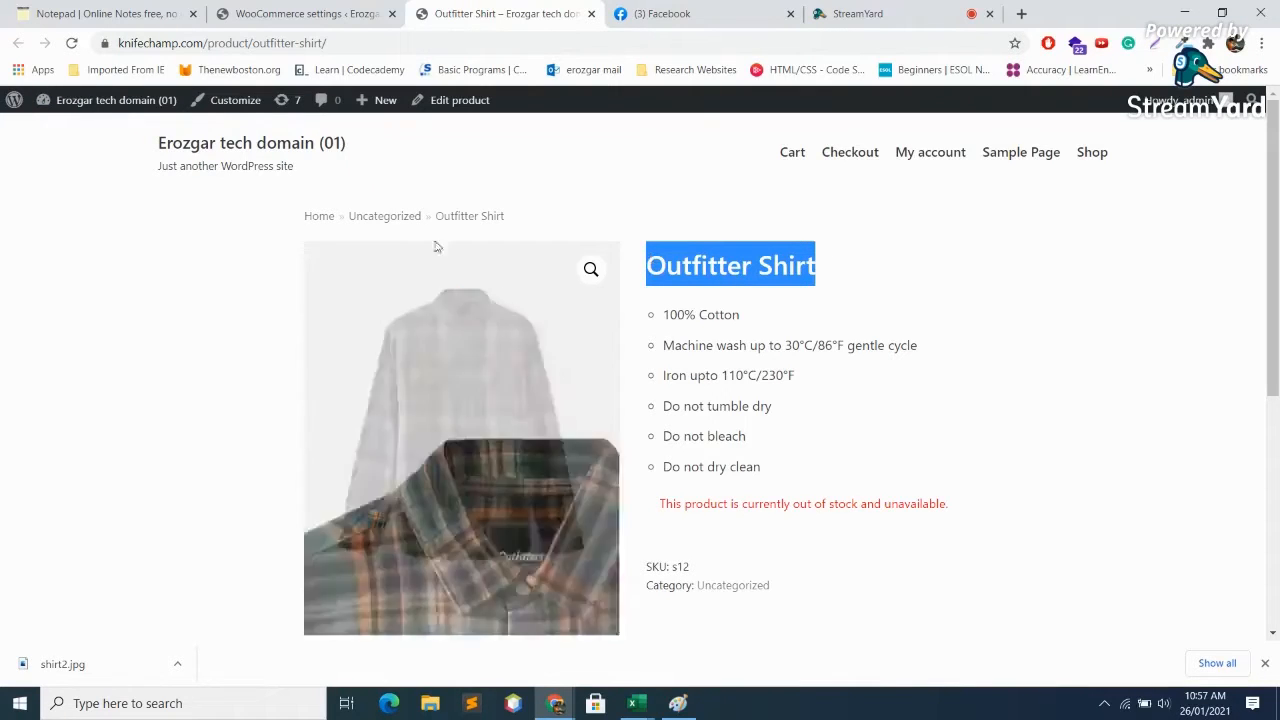
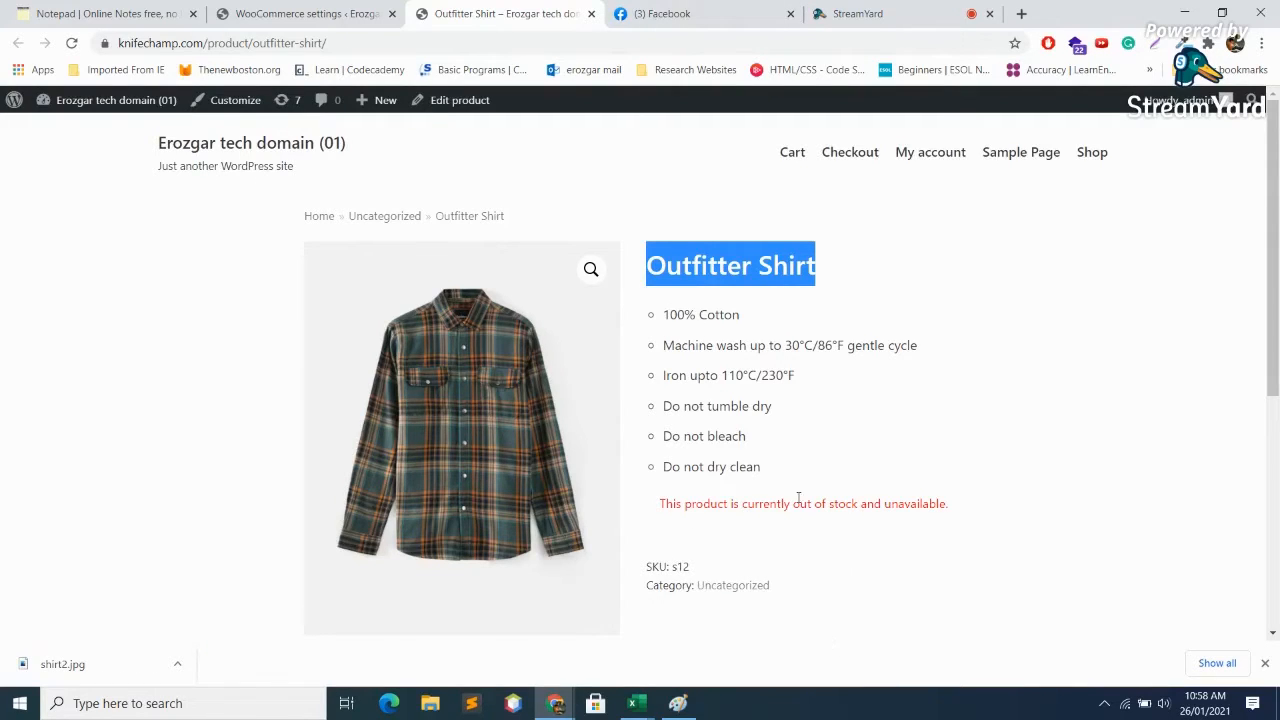
left_click_drag(800, 503, 682, 438)
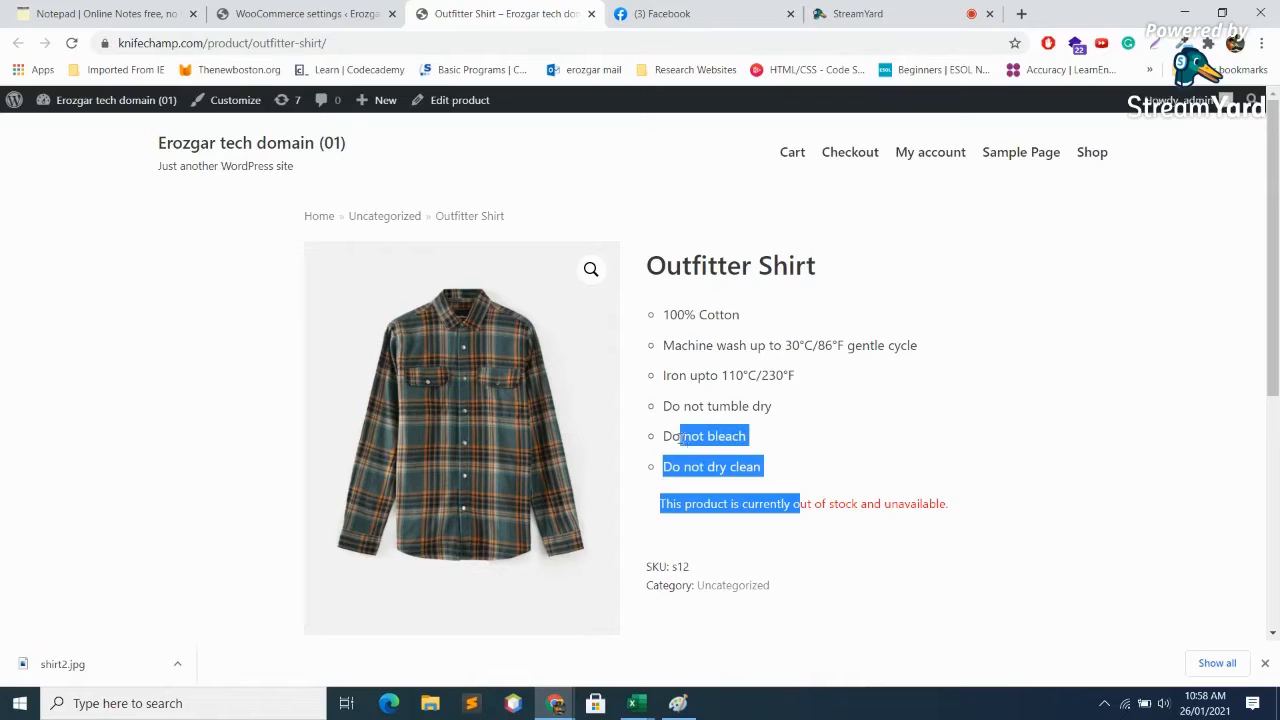
left_click(955, 13)
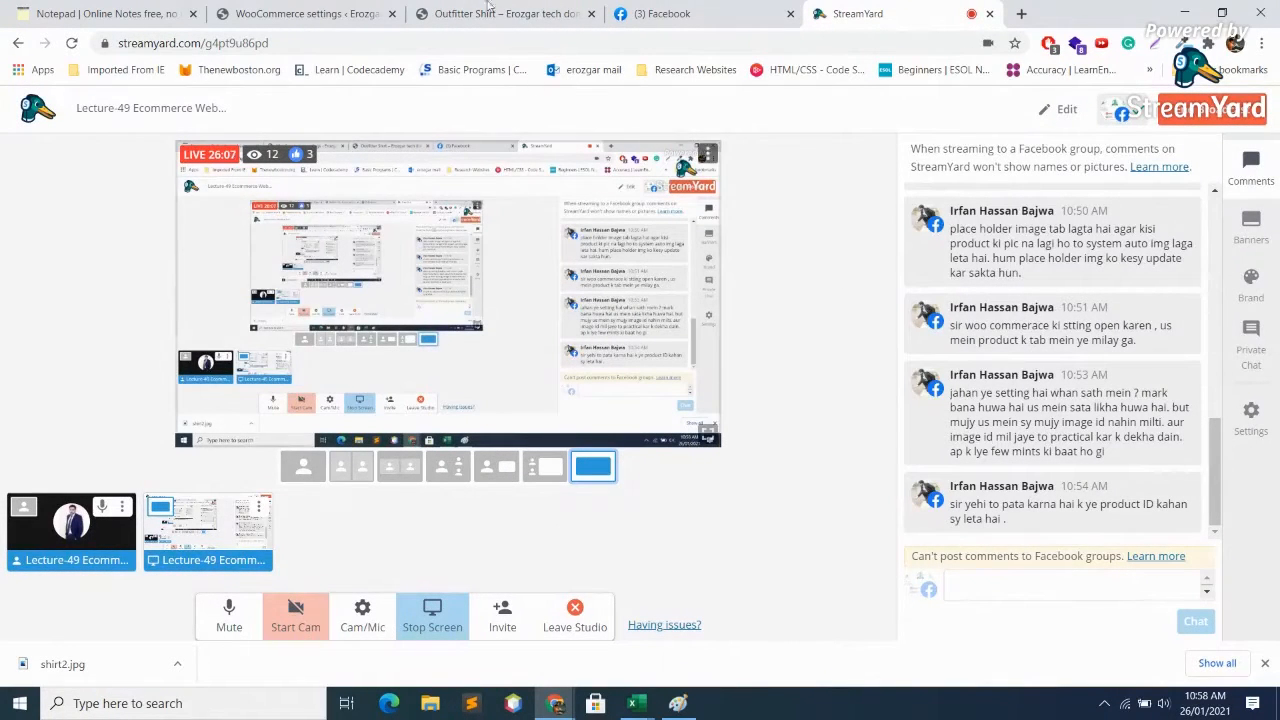
Return to the WooCommerce admin and open the list of all products
left_click(335, 10)
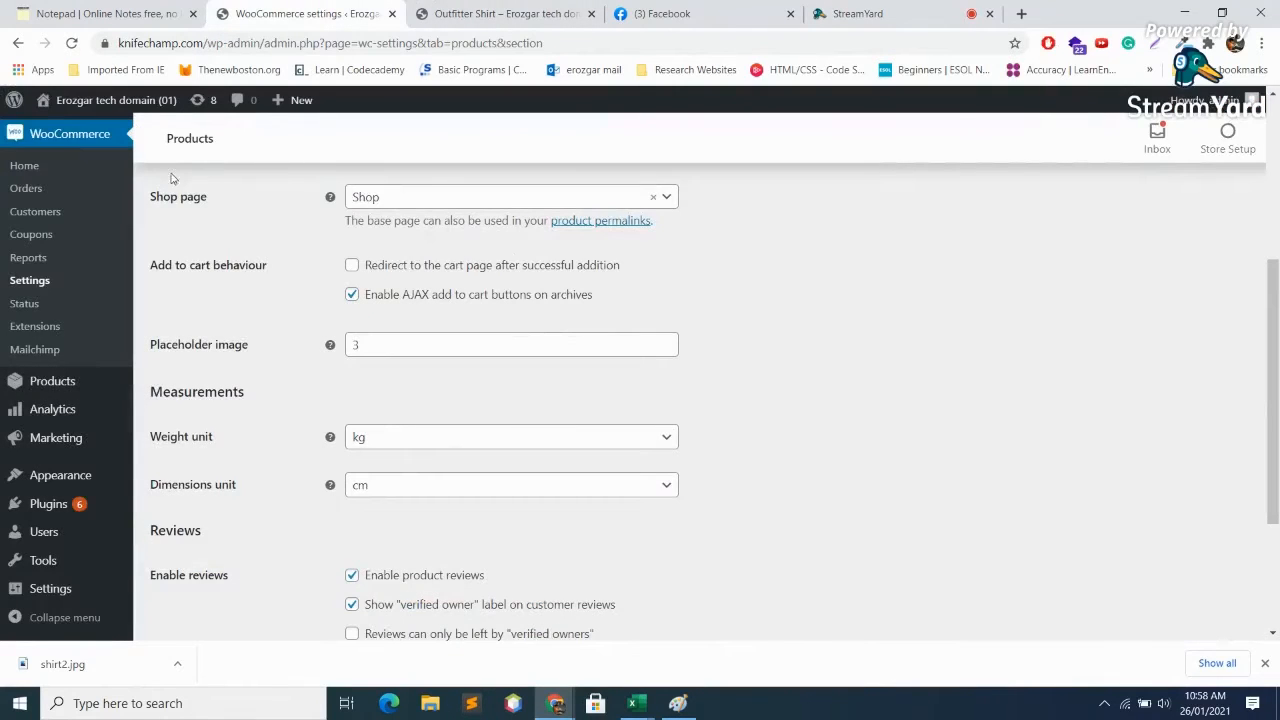
mouse_move(78, 378)
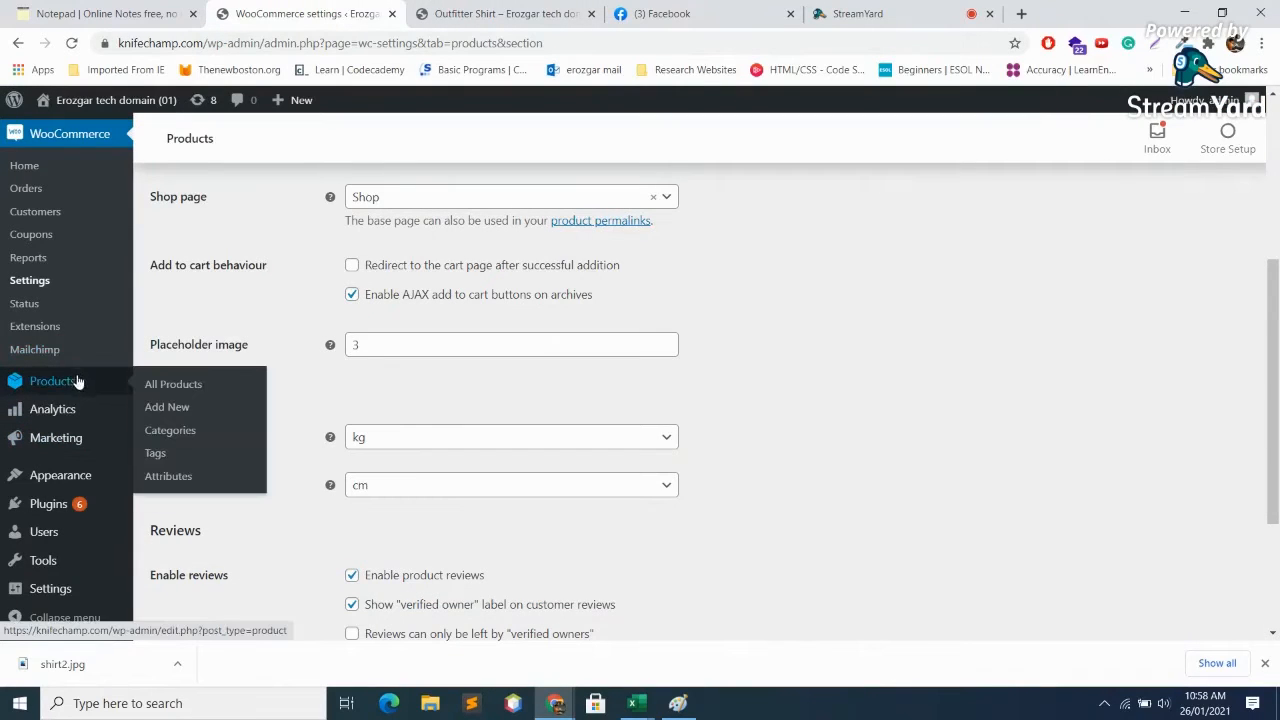
left_click(186, 386)
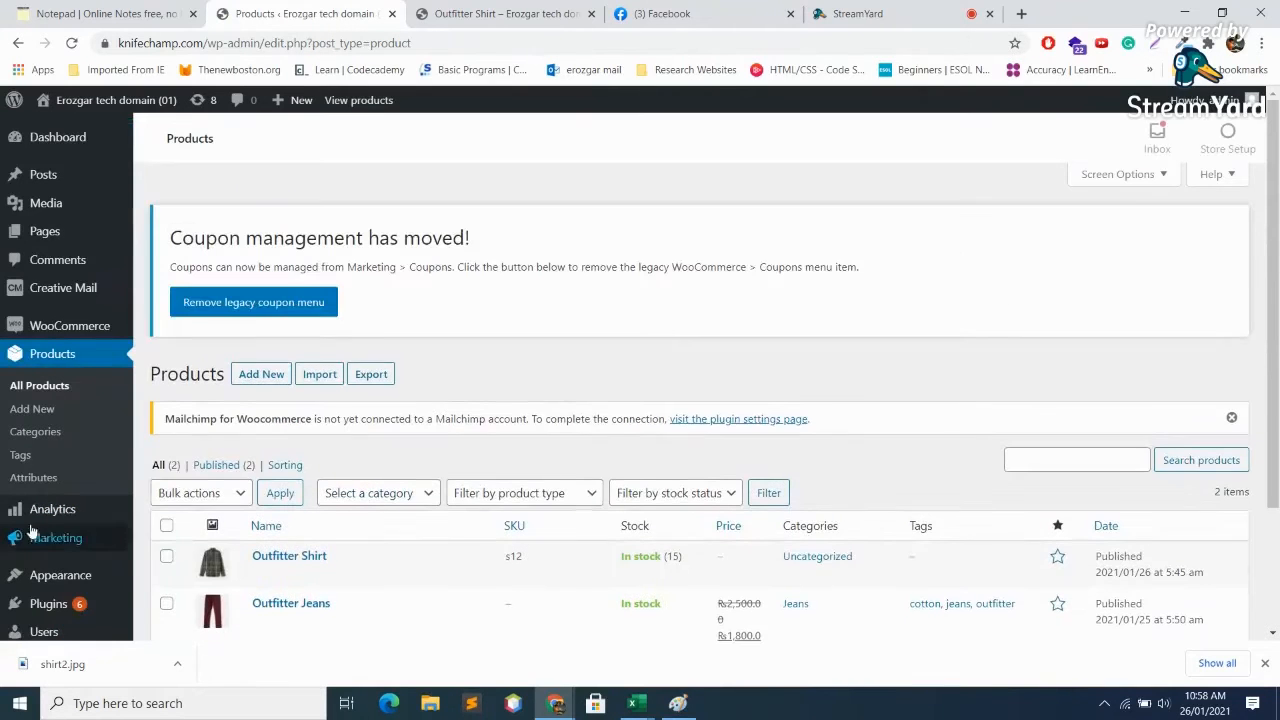
Add a new product category named Shirts, leaving the other fields at their defaults
left_click(18, 410)
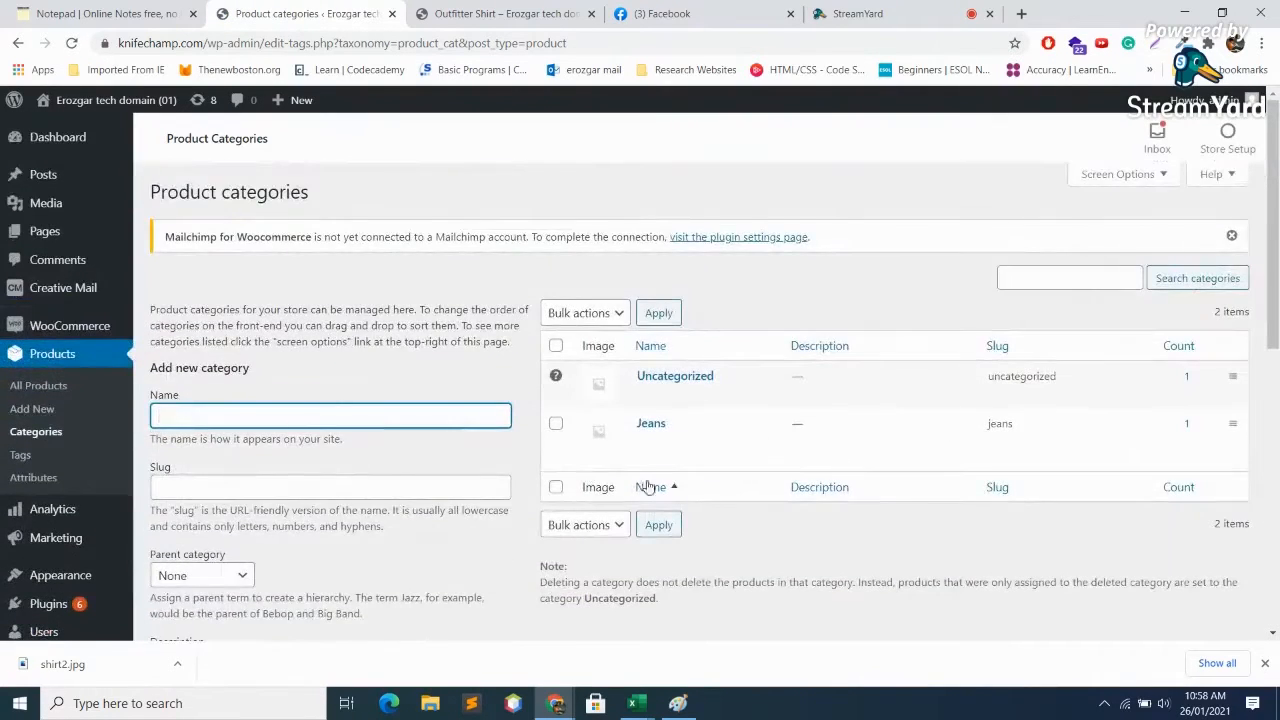
type("Shirts")
scroll(268, 471, "down", 4)
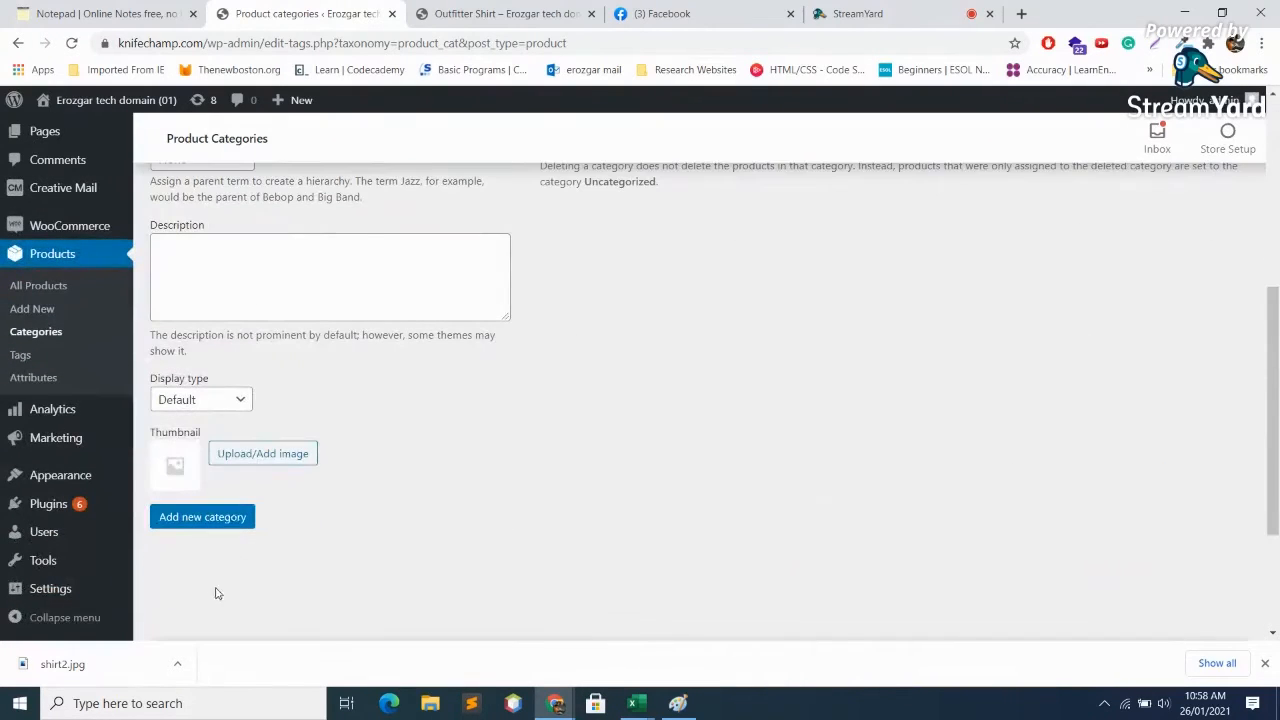
left_click(230, 518)
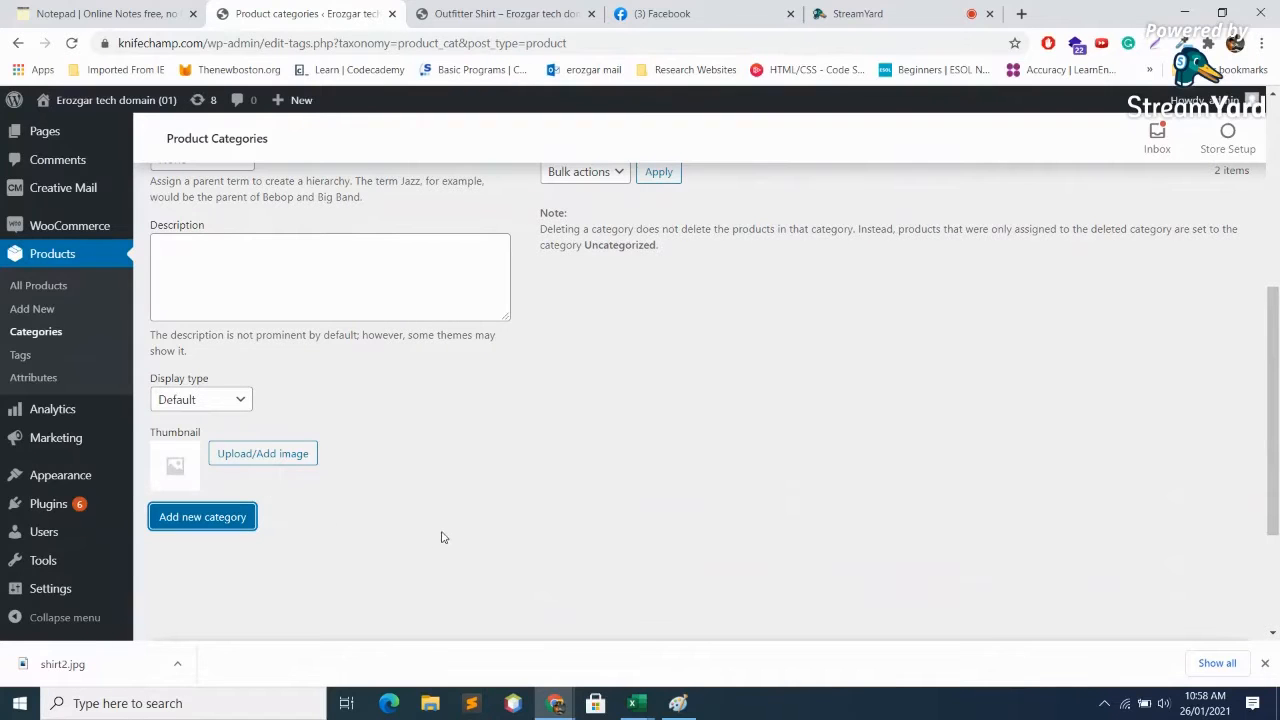
scroll(443, 537, "up", 3)
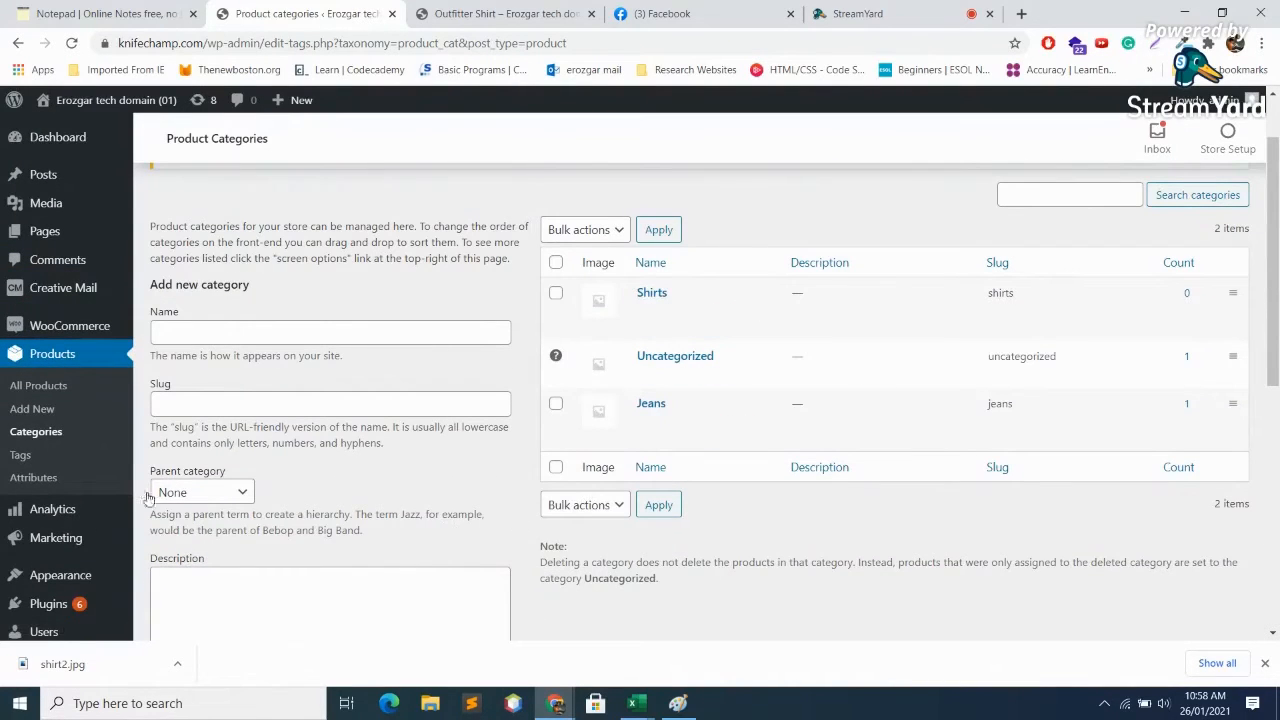
Add a new product tag named Sleevless, leaving the slug and description empty
left_click(20, 455)
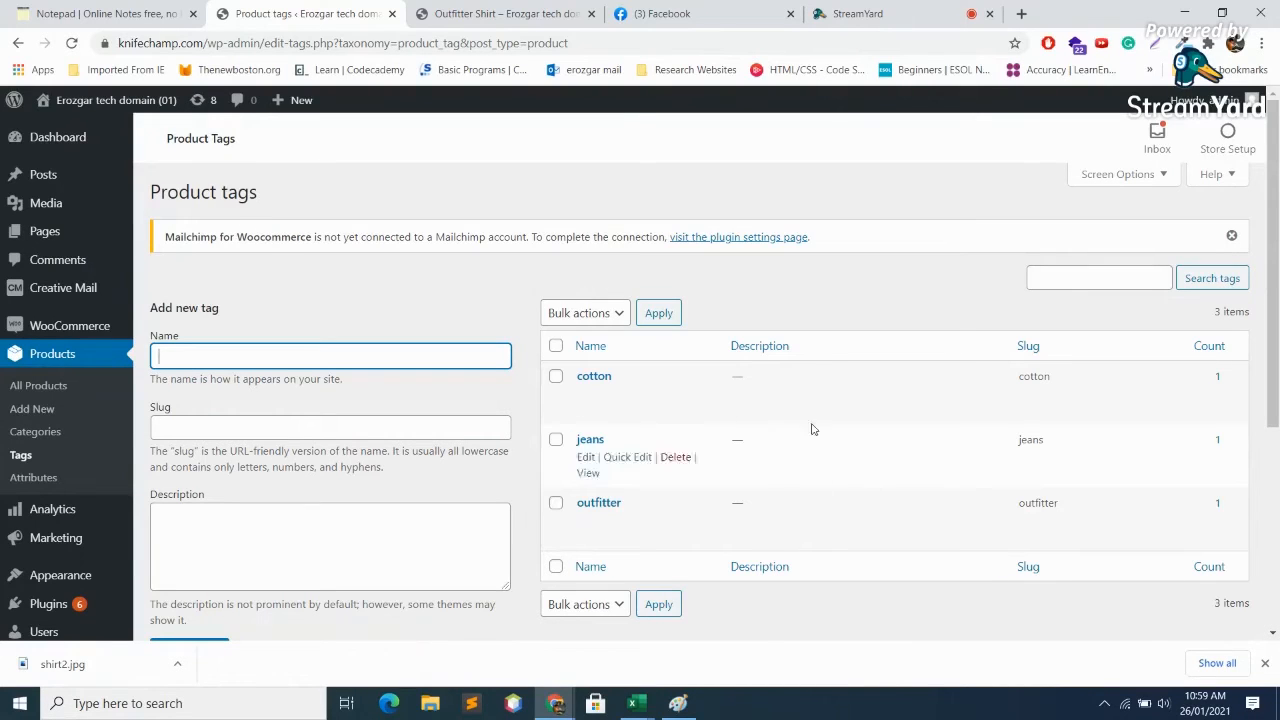
scroll(800, 435, "down", 2)
scroll(223, 423, "up", 2)
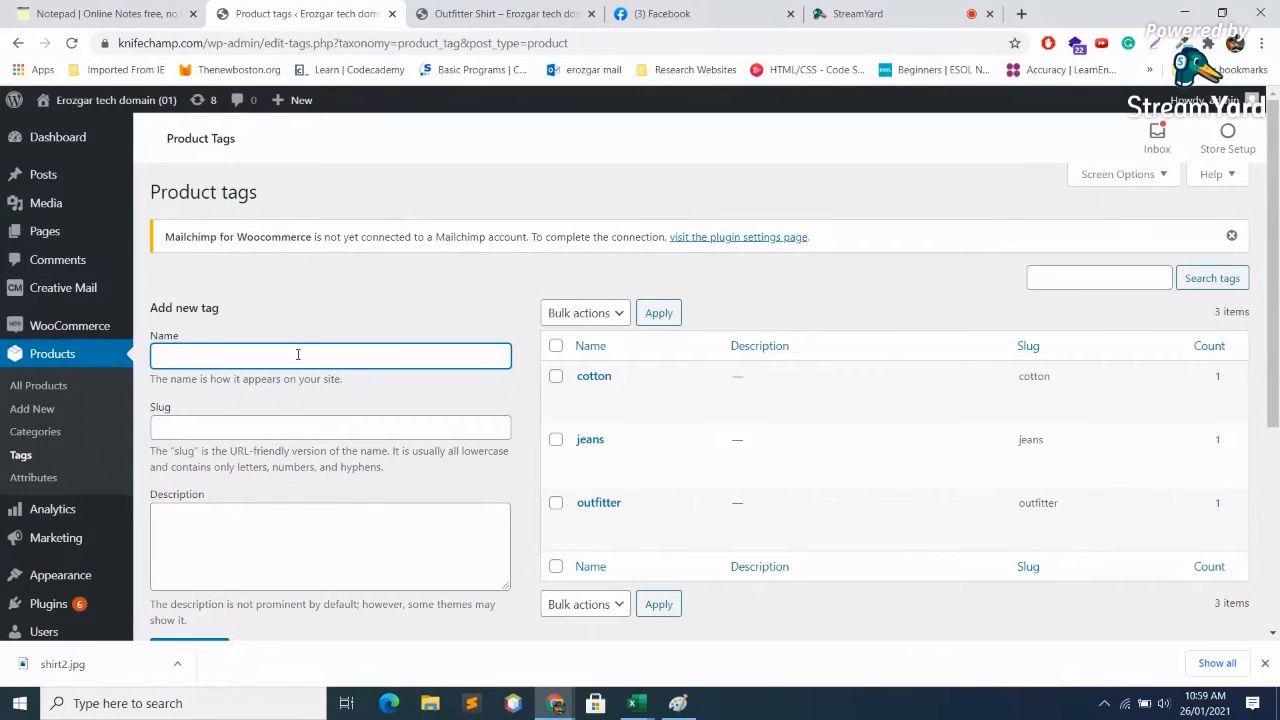
type("eeevless")
scroll(298, 320, "down", 1)
left_click(213, 574)
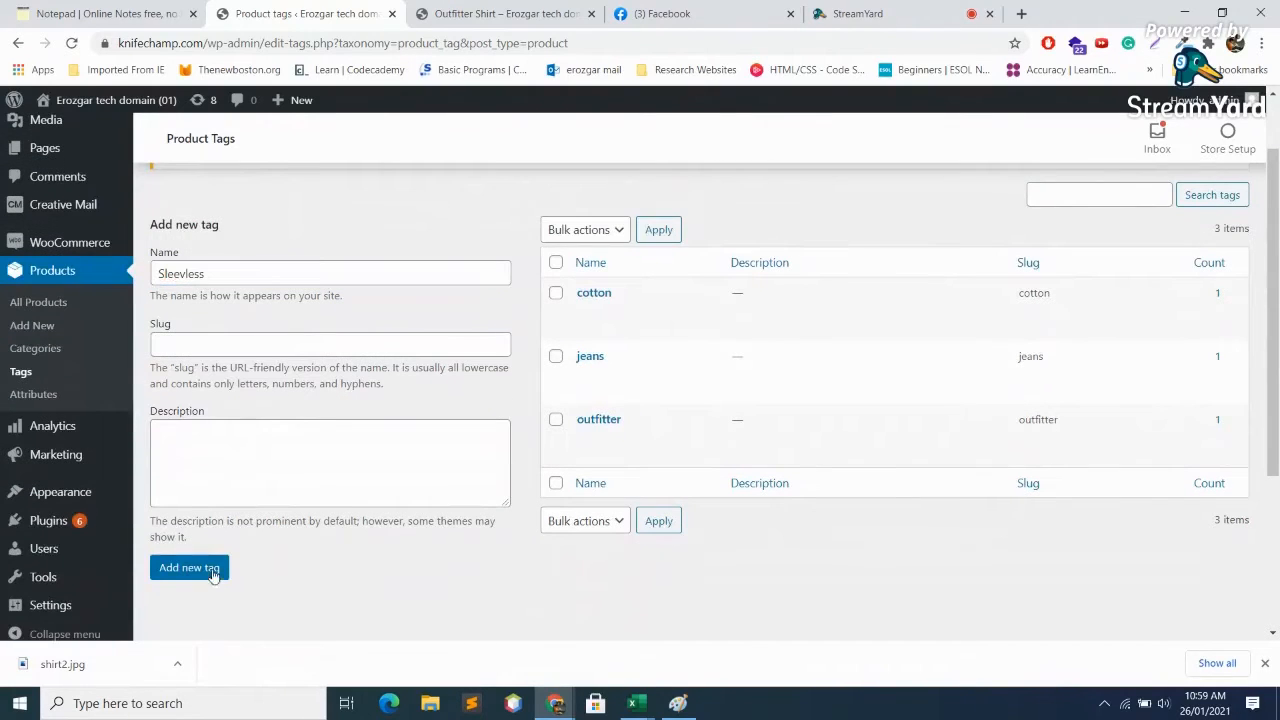
left_click(234, 276)
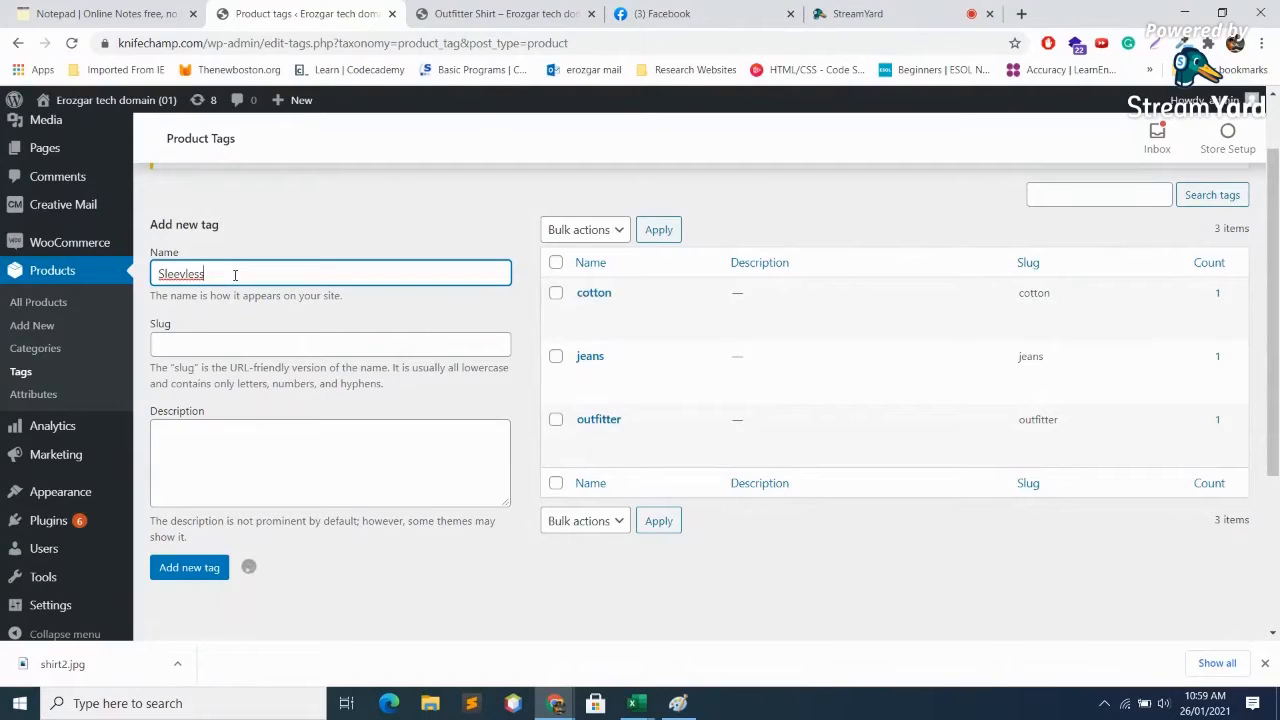
Open the product attributes page and look over the form for adding a new attribute
scroll(571, 409, "down", 3)
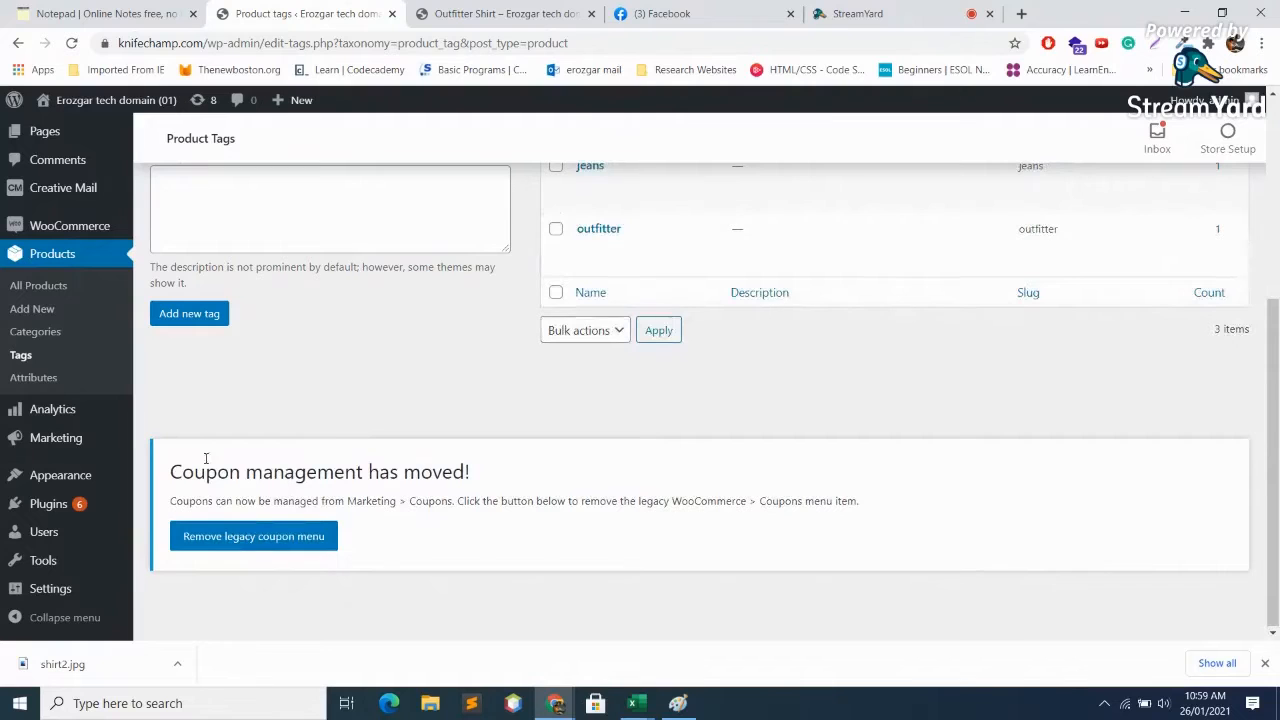
left_click(48, 378)
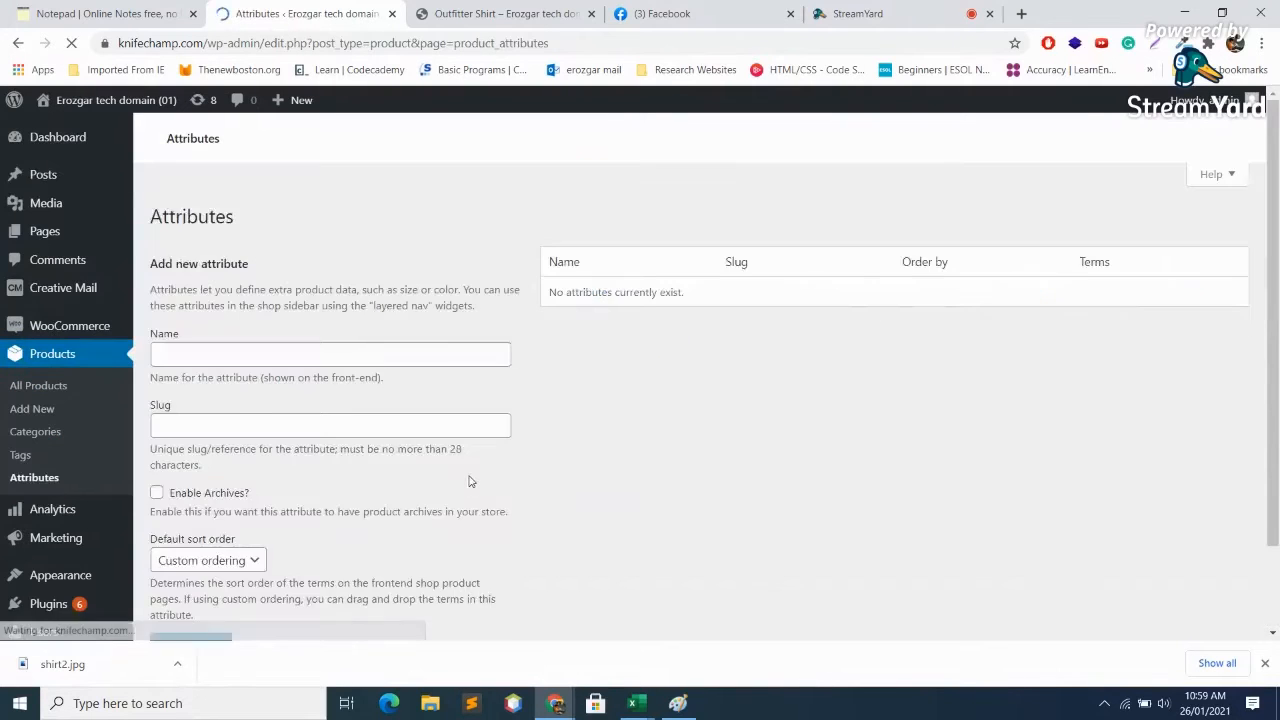
scroll(464, 466, "down", 2)
scroll(464, 466, "down", 1)
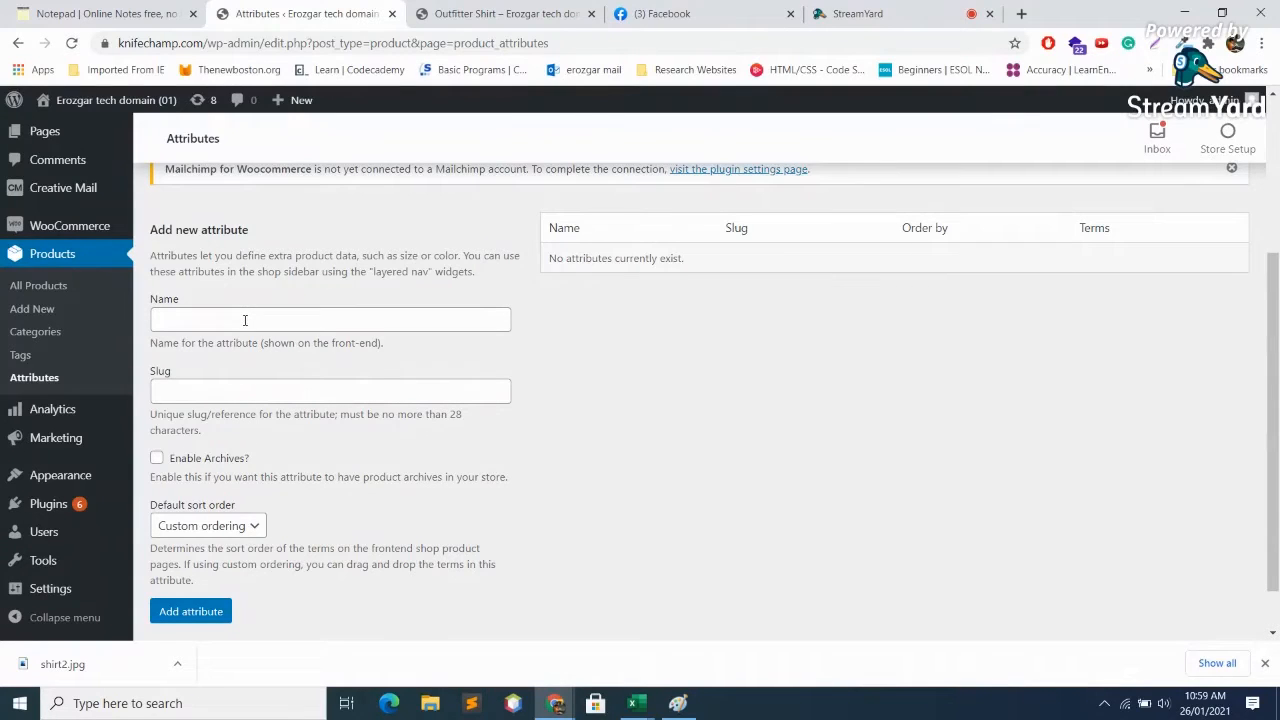
Try size and color as example names for a new product attribute, clearing the name after each
left_click(252, 321)
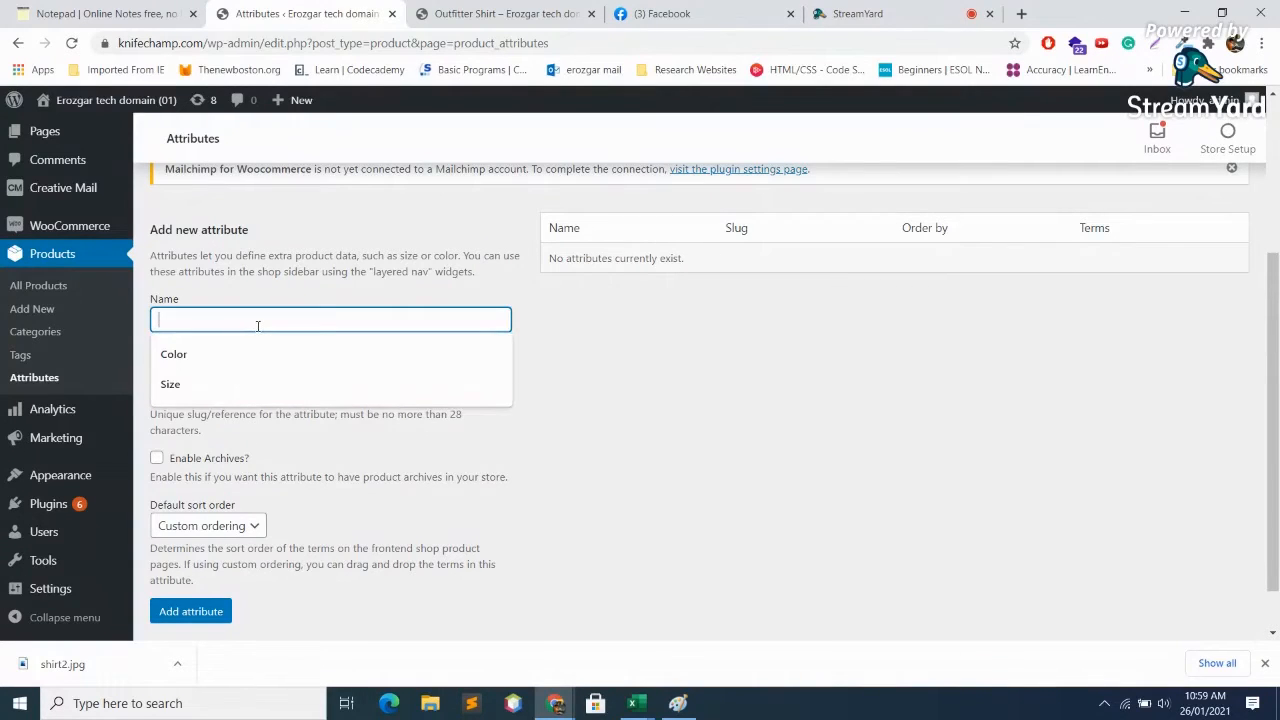
type("size")
key("BackSpace")
key("BackSpace")
key("BackSpace")
key("BackSpace")
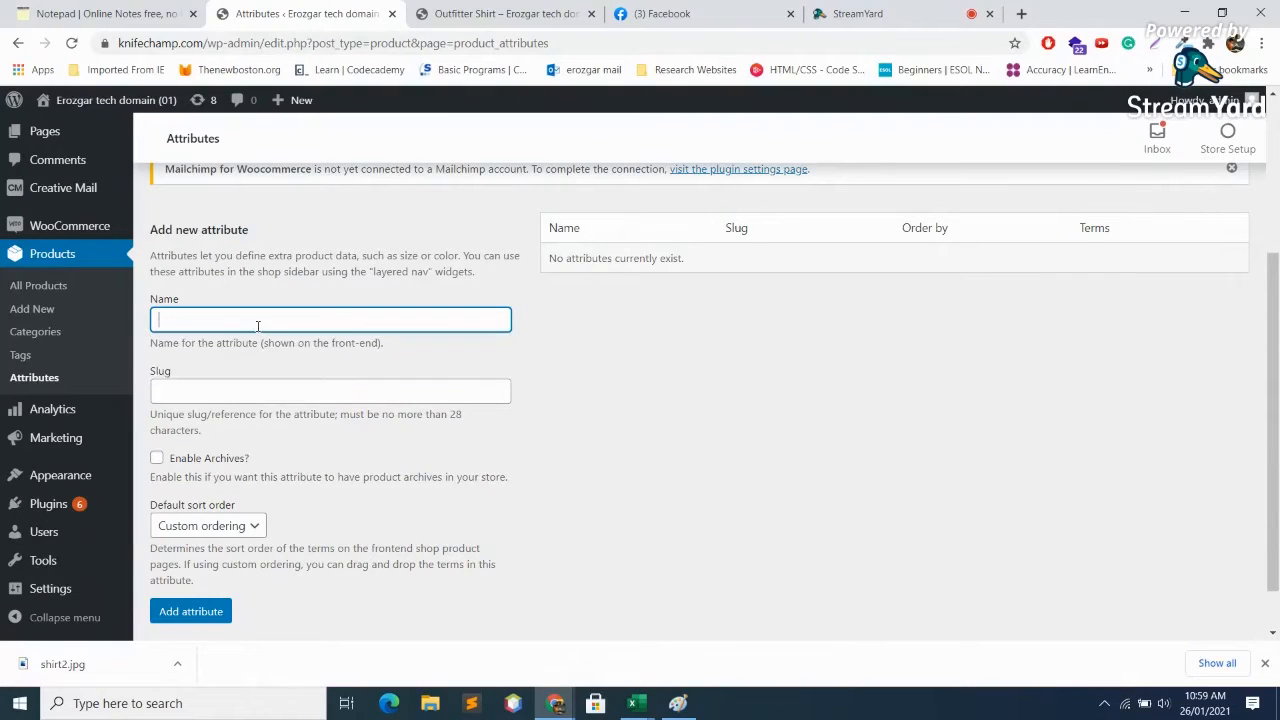
type("color")
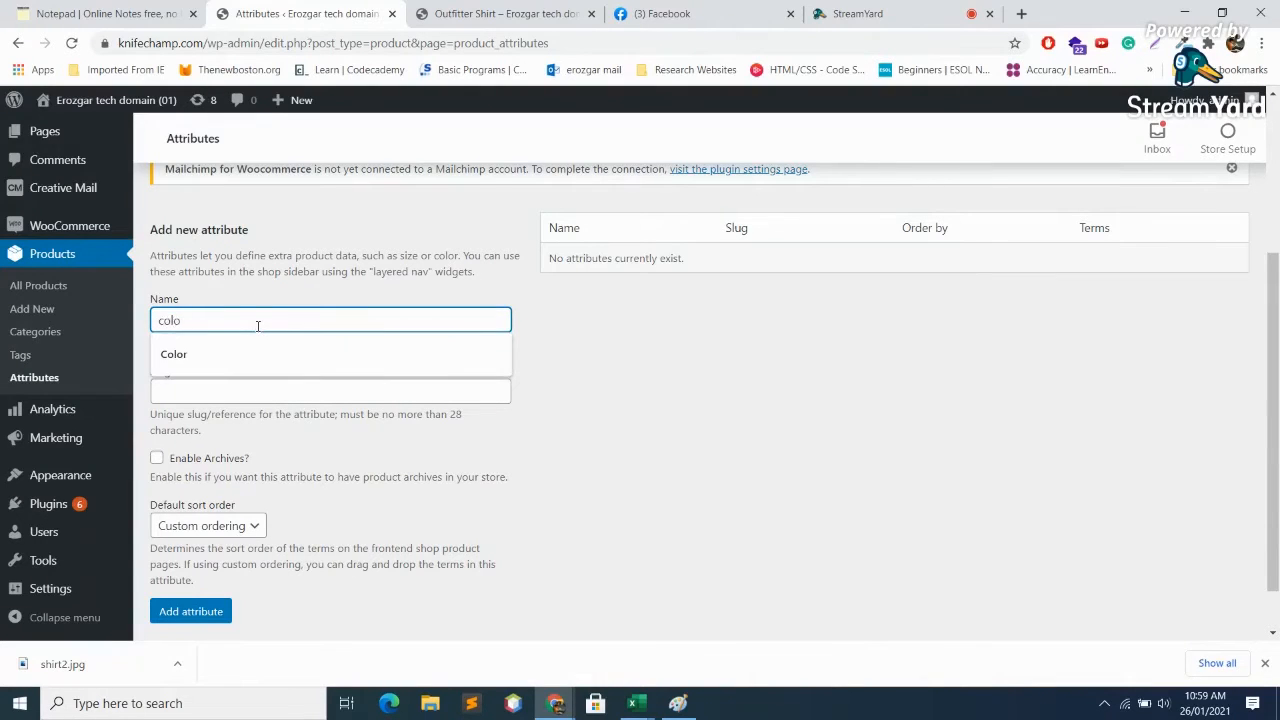
key("BackSpace")
key("BackSpace")
key("BackSpace")
key("BackSpace")
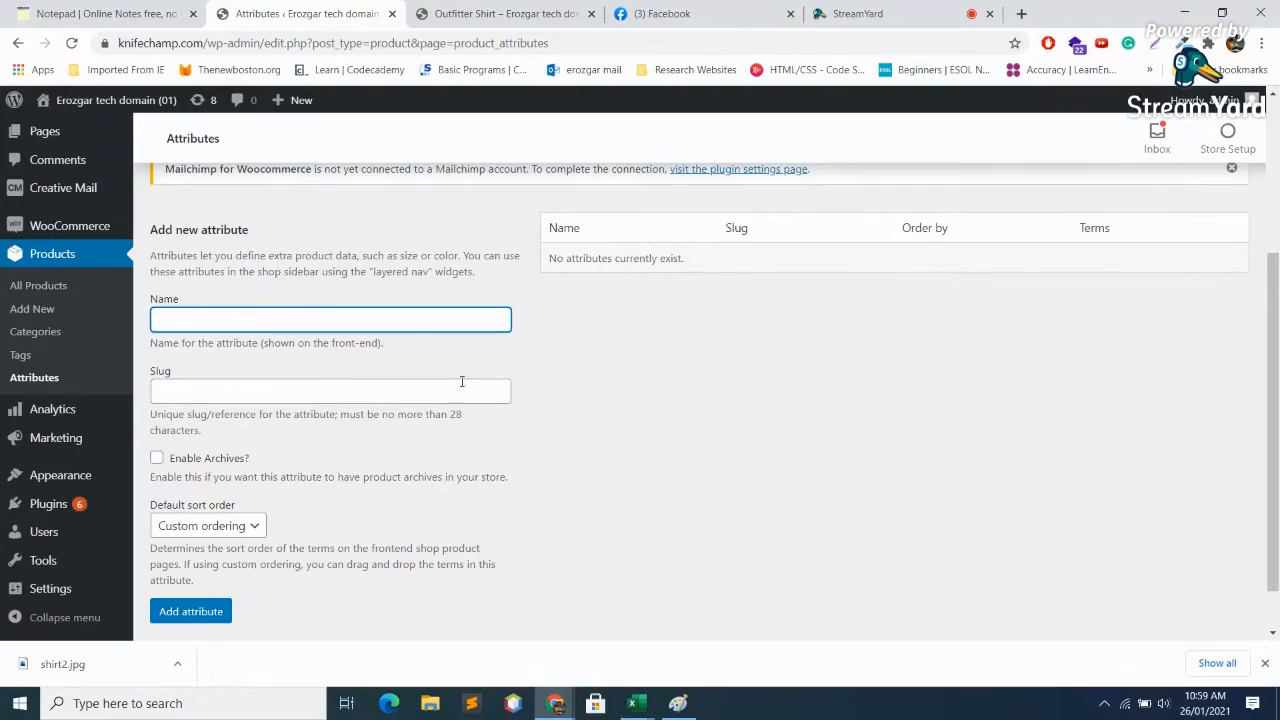
left_click_drag(505, 258, 506, 271)
left_click(512, 331)
scroll(627, 508, "down", 1)
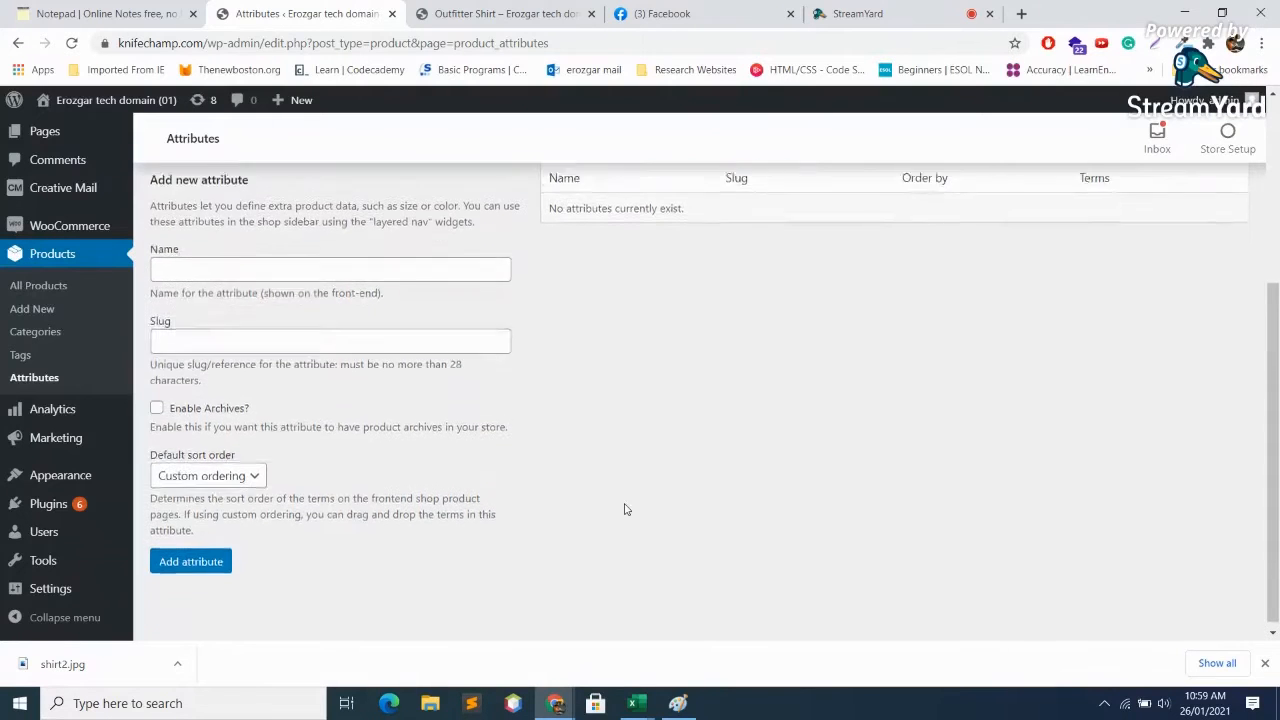
Open the store's analytics overview and examine the performance figures and the net sales and orders charts
left_click(55, 411)
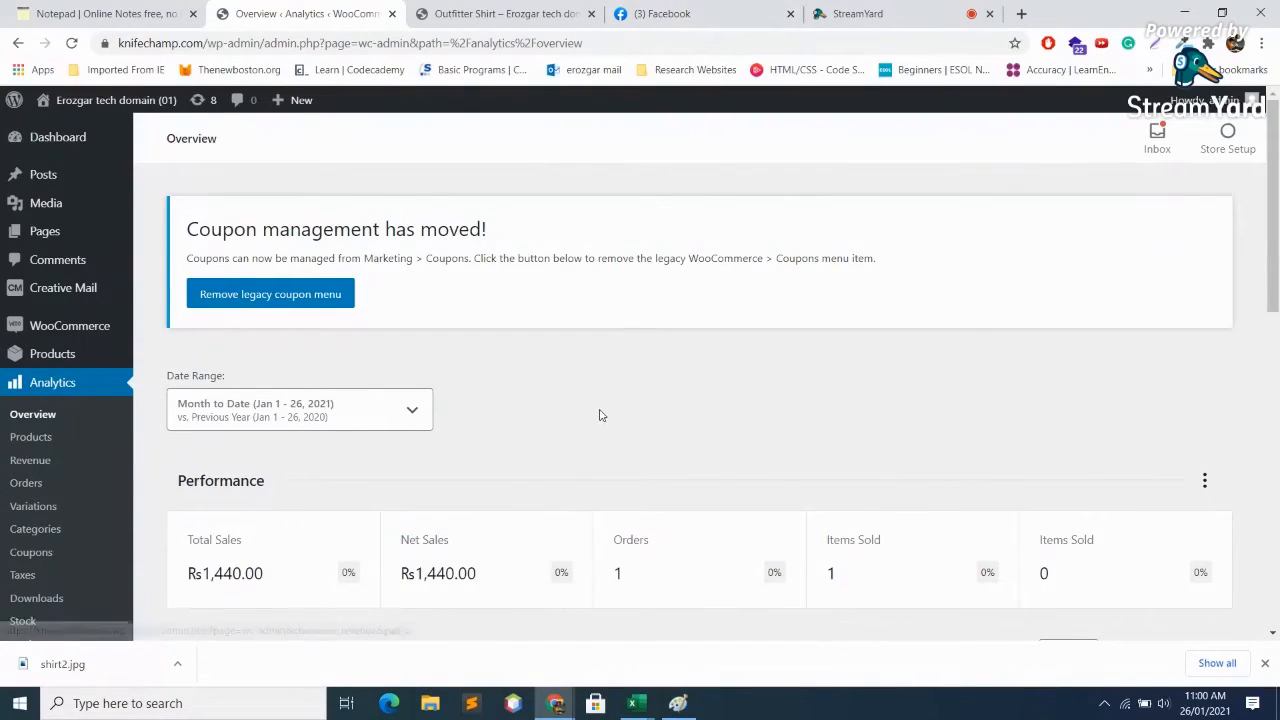
scroll(594, 434, "down", 1)
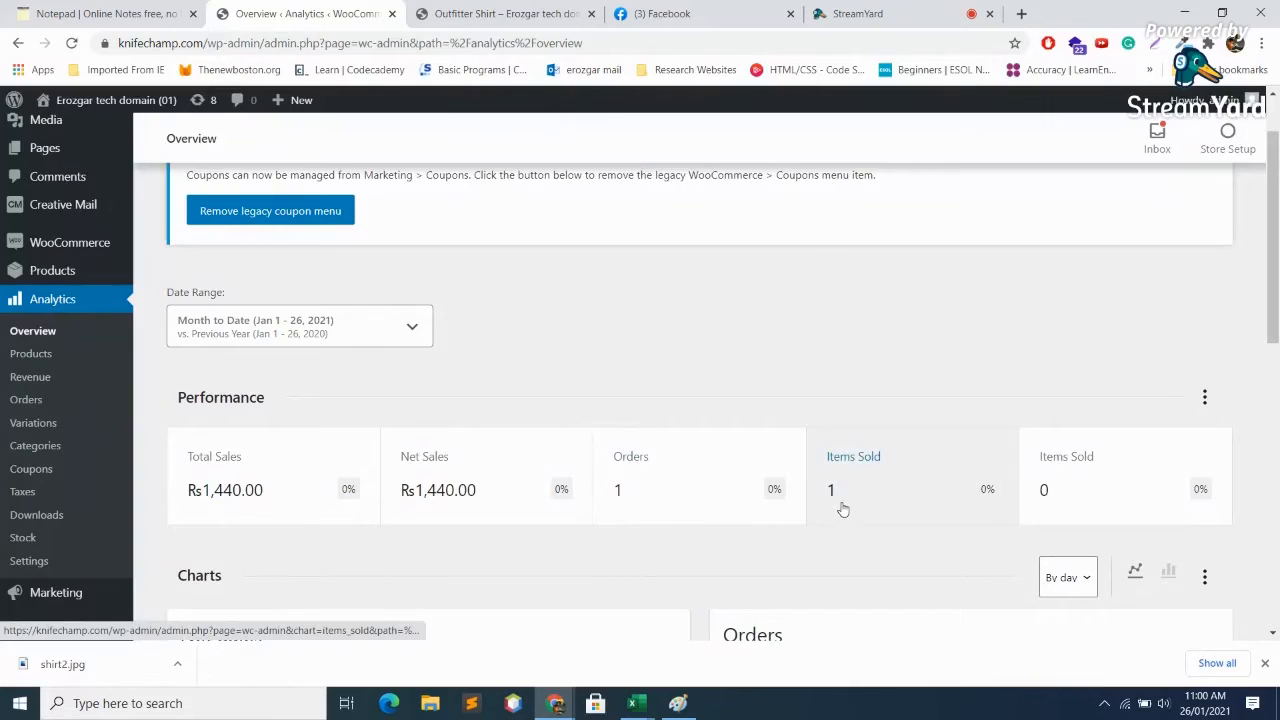
scroll(867, 494, "down", 1)
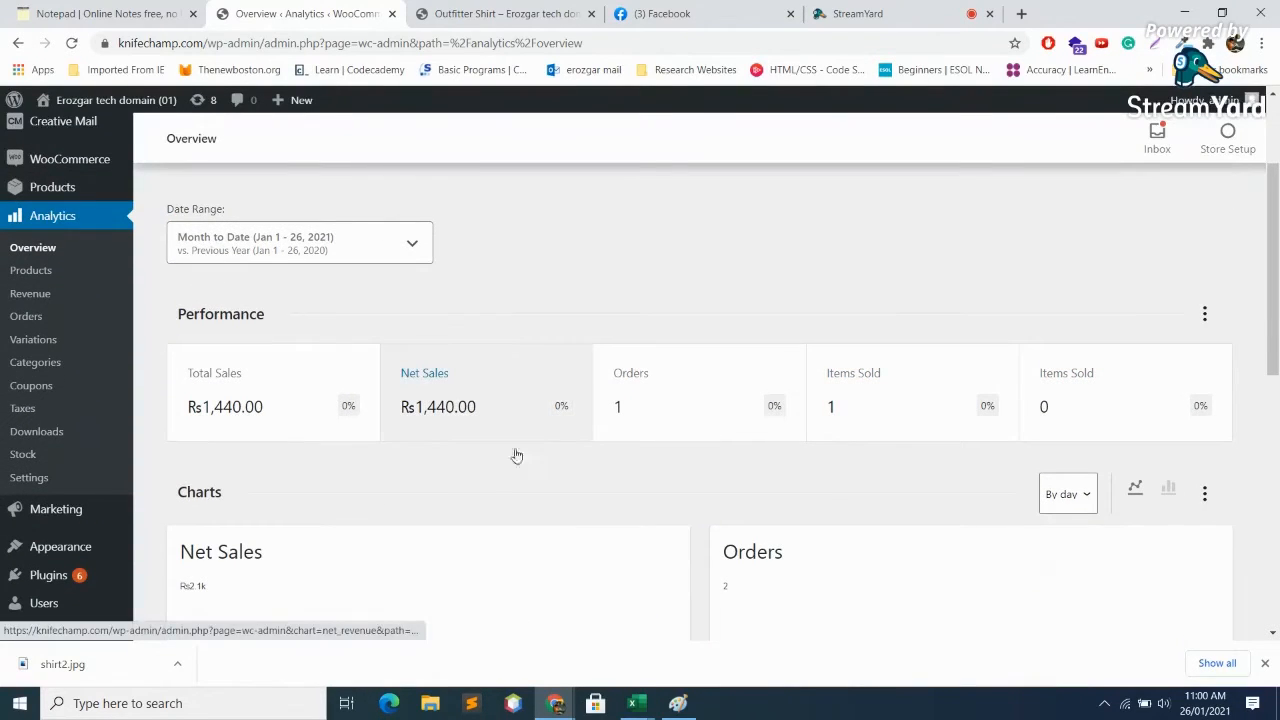
scroll(486, 440, "down", 2)
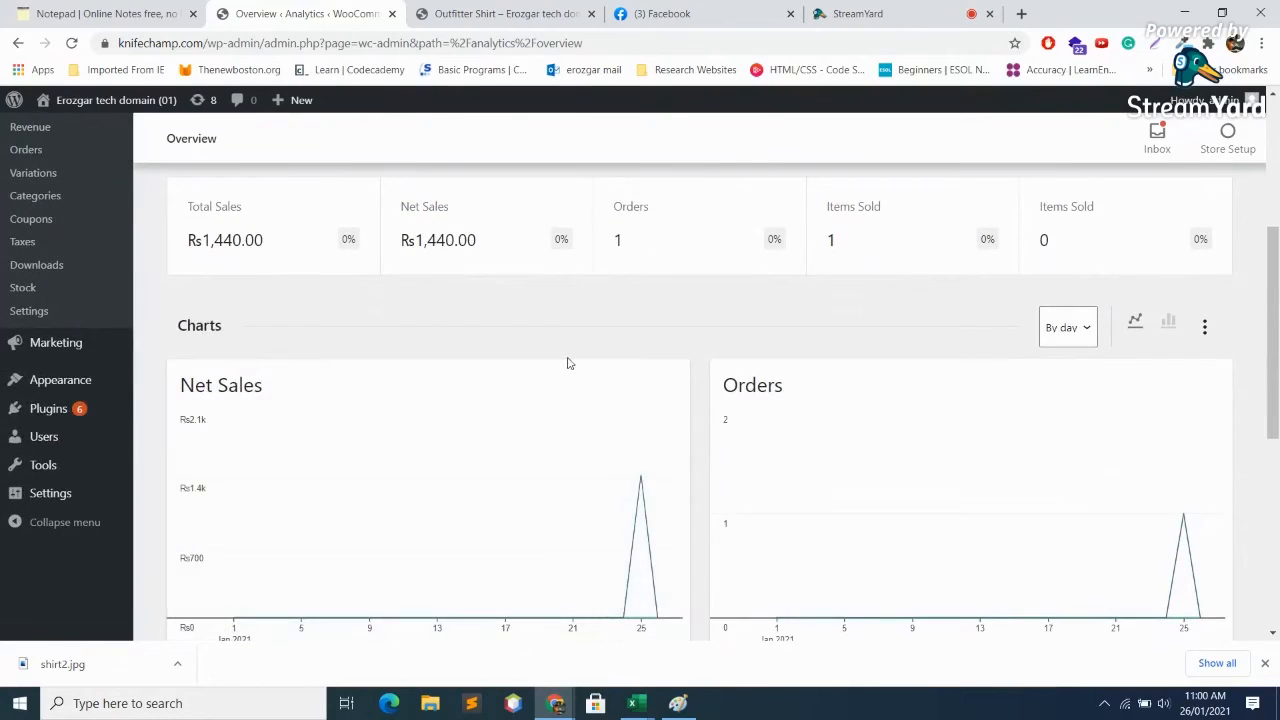
scroll(268, 545, "down", 2)
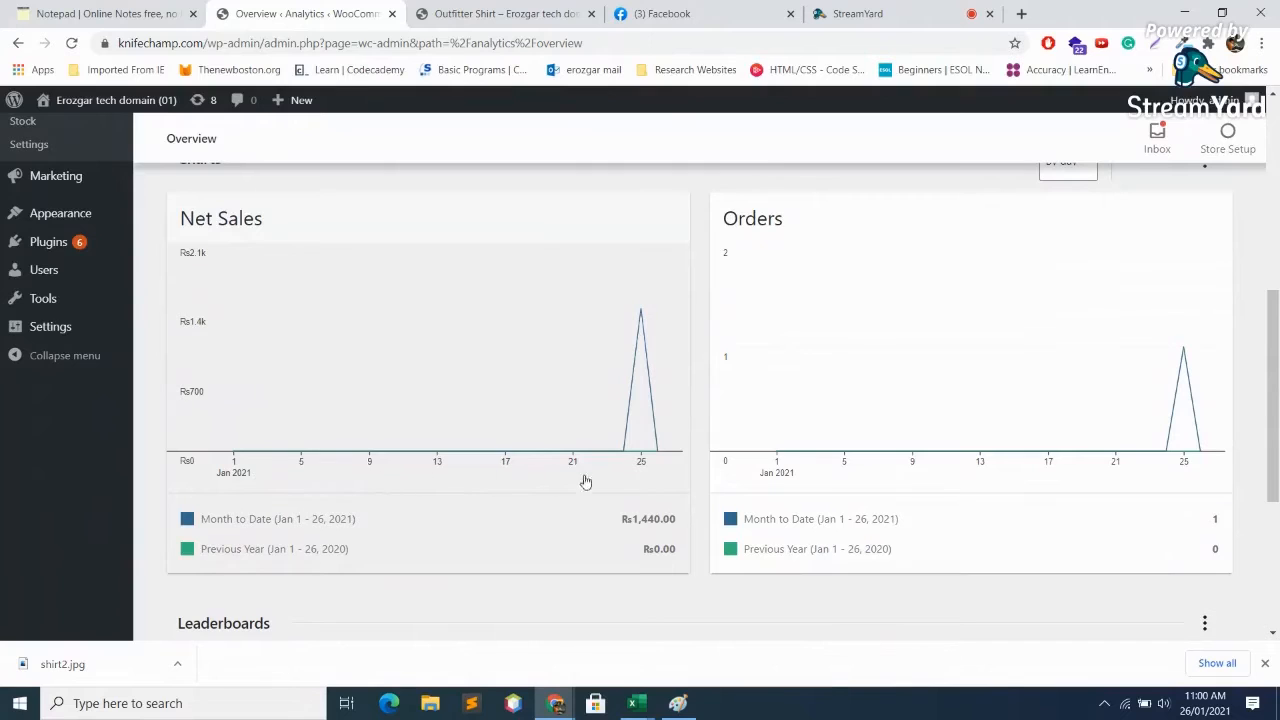
Examine the top categories and top products leaderboards at the end of the analytics overview
mouse_move(628, 455)
scroll(650, 545, "down", 2)
scroll(621, 545, "down", 2)
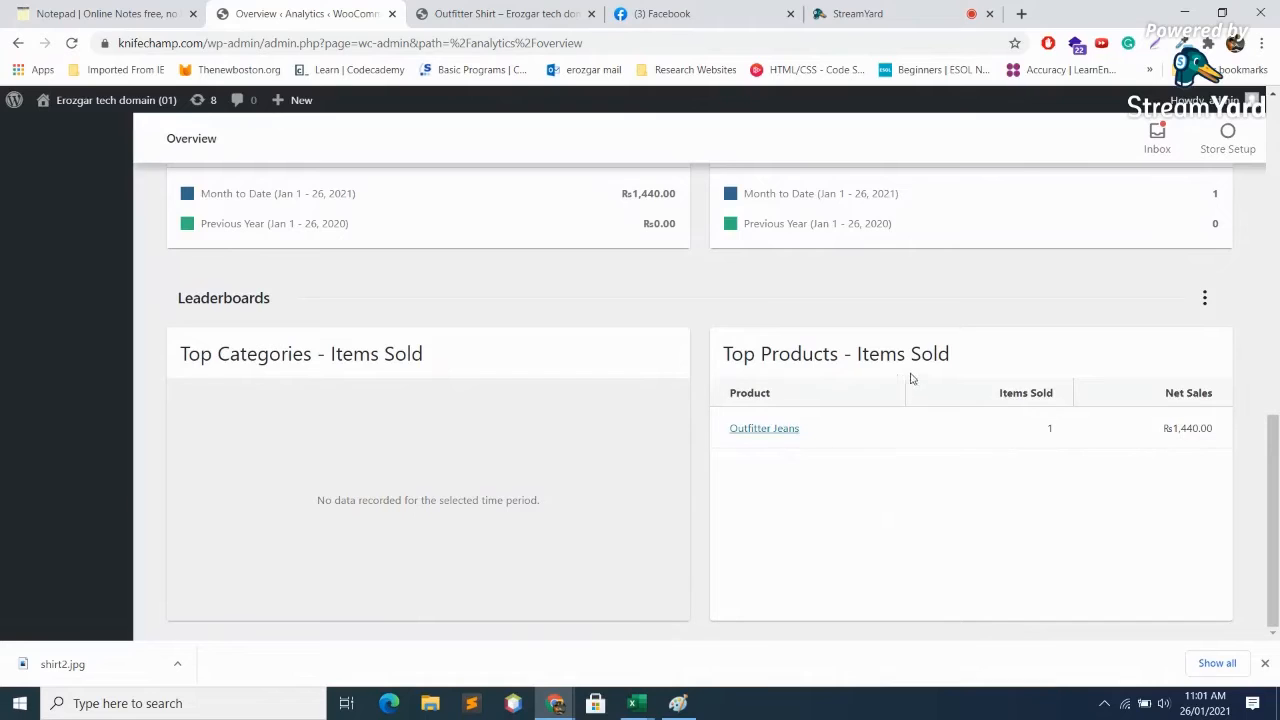
left_click_drag(970, 368, 940, 356)
scroll(617, 480, "up", 7)
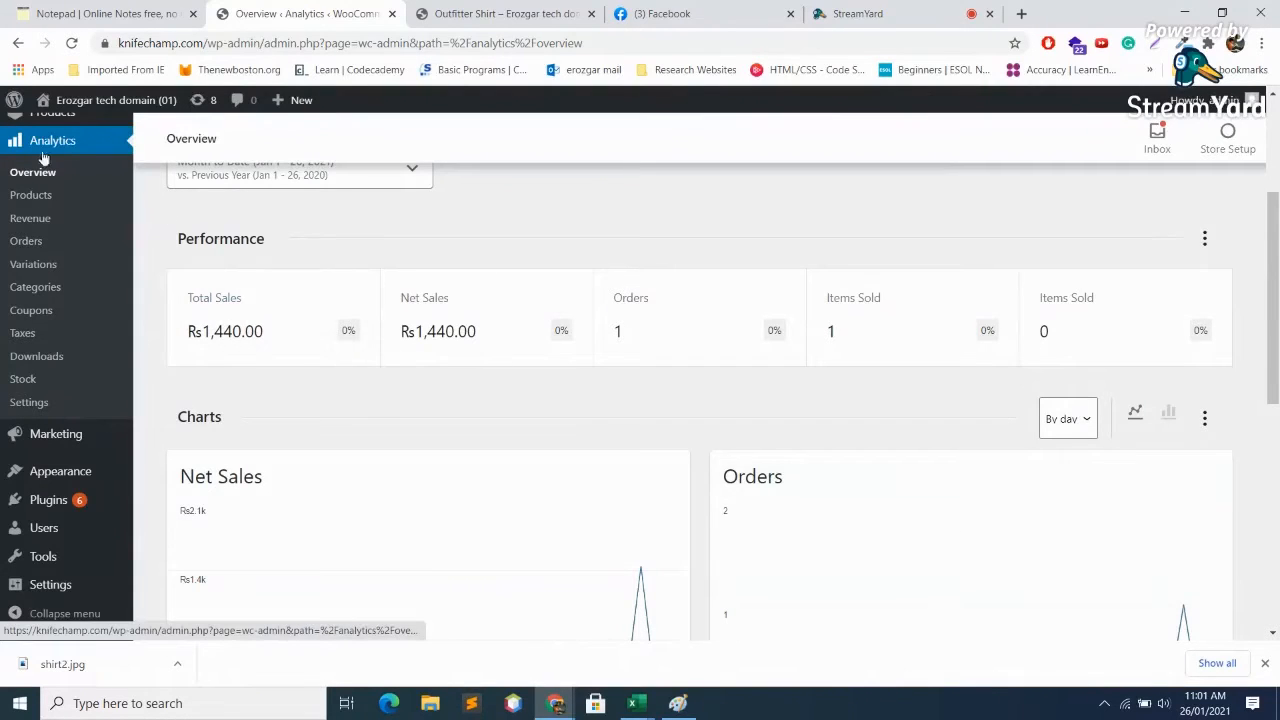
Open the products analytics report and examine its items sold chart and product table
left_click(34, 194)
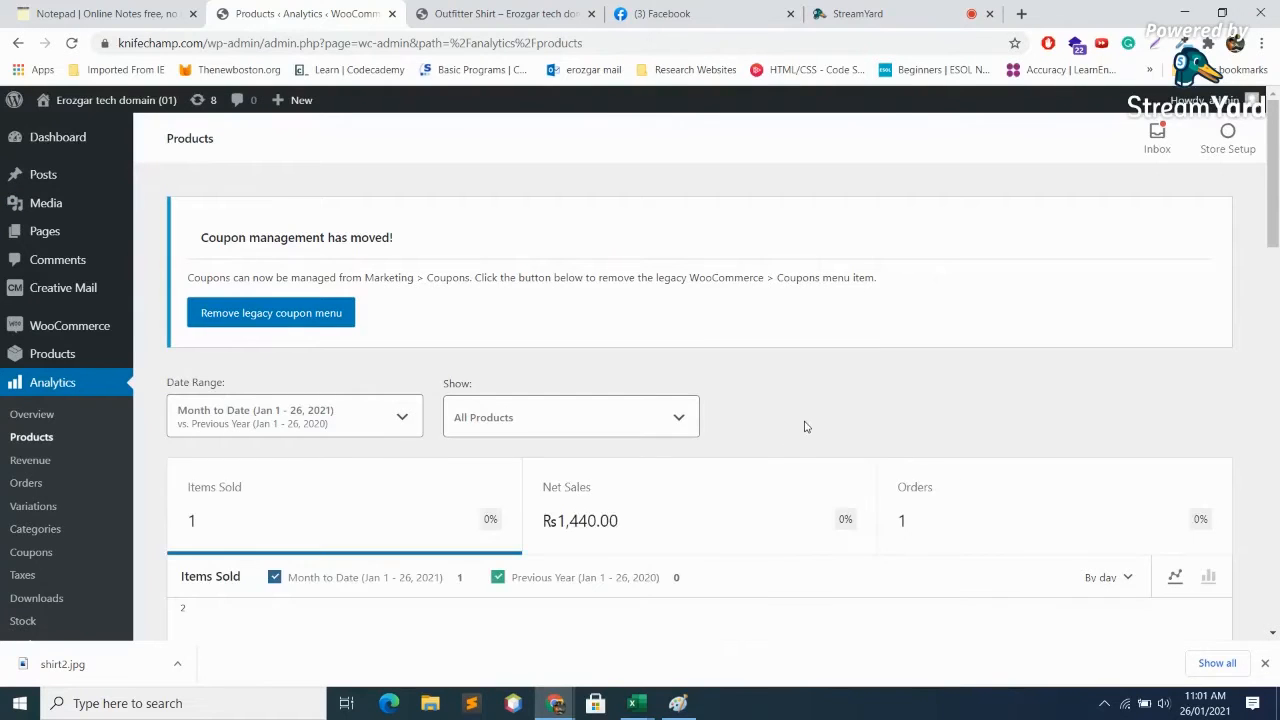
scroll(815, 389, "down", 2)
scroll(814, 389, "down", 3)
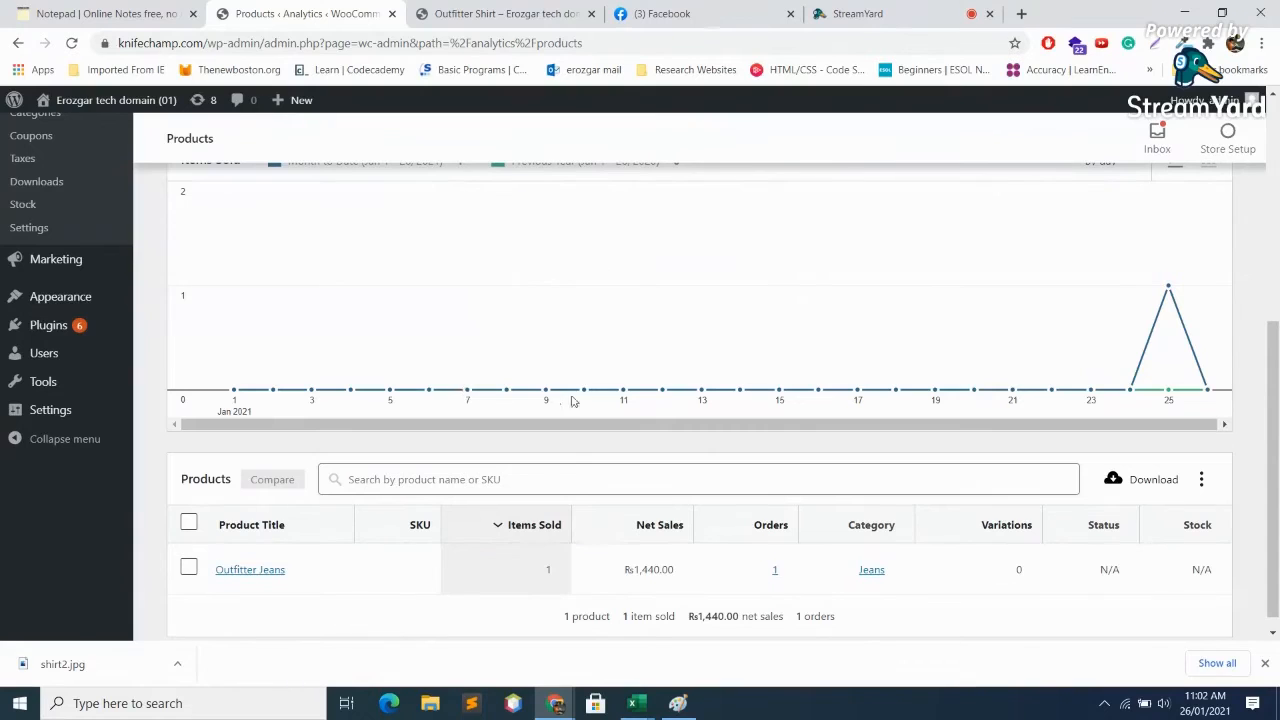
scroll(720, 415, "up", 2)
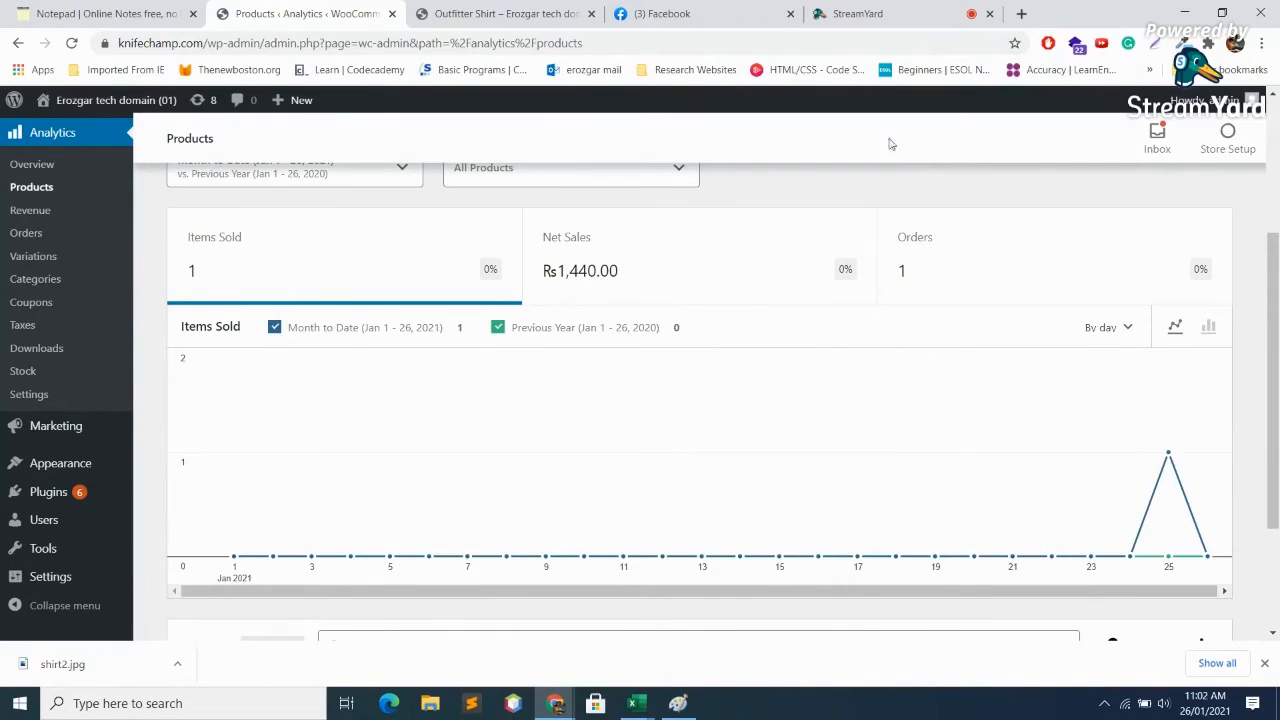
Check the live stream comments in StreamYard and the Outfitter Shirt product page, and return to the products report
left_click(893, 14)
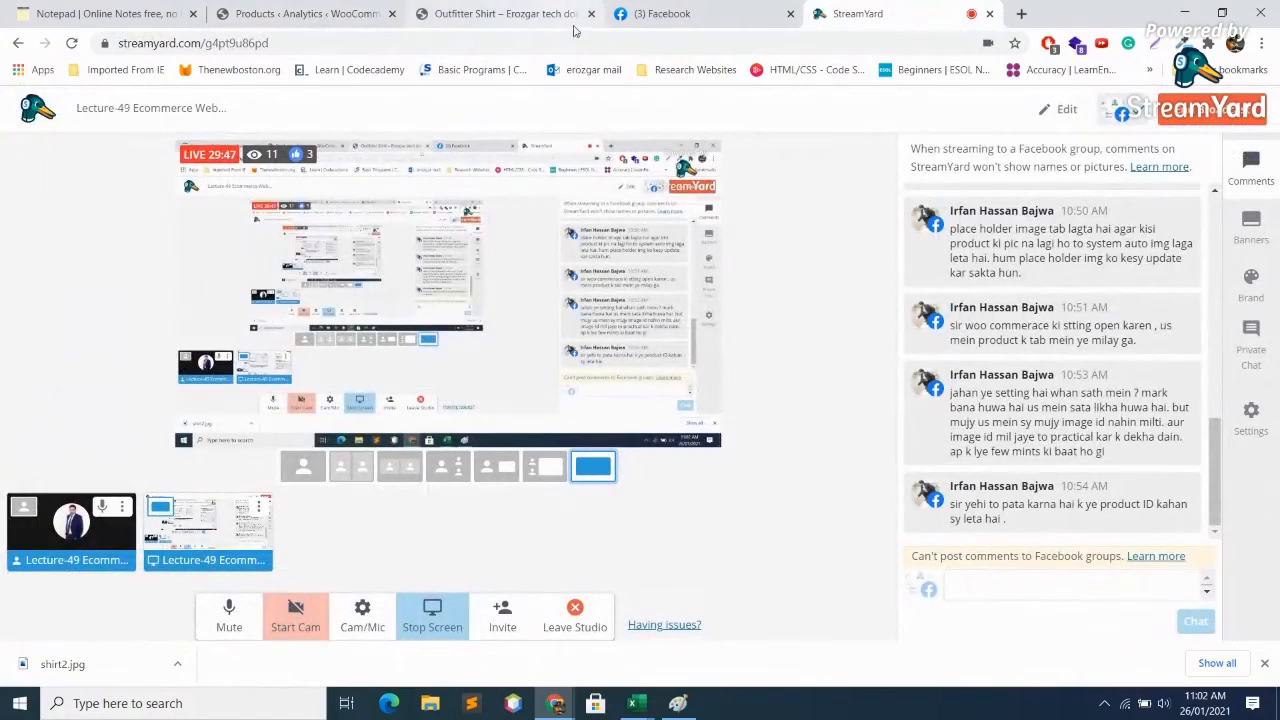
left_click(491, 12)
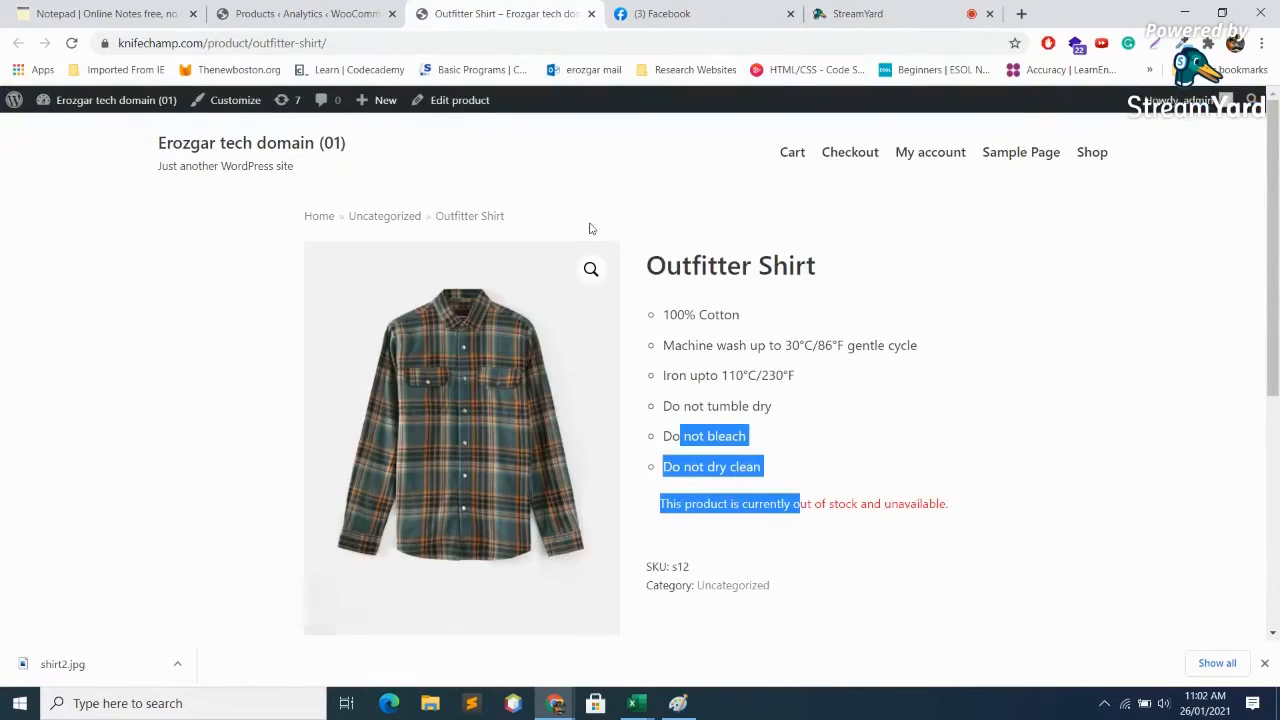
left_click(352, 14)
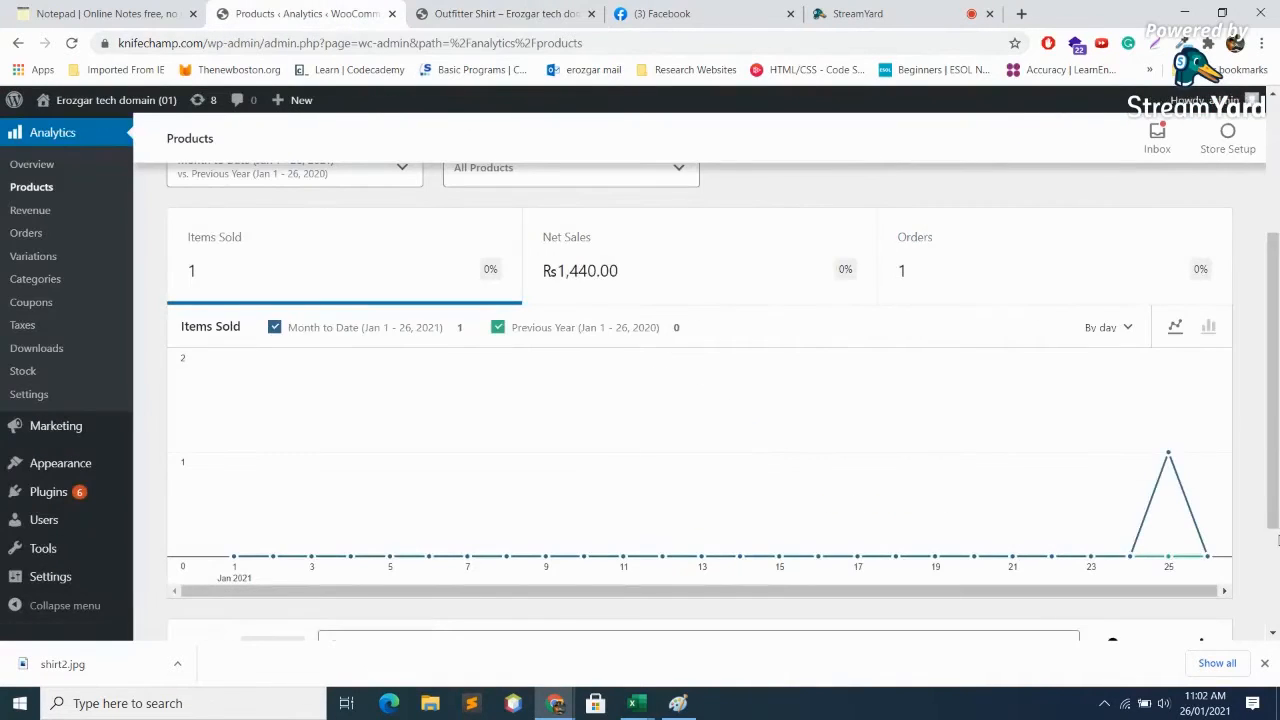
Download the products report as a CSV file, view it in Excel, close it and return to the report in the browser
scroll(1230, 510, "down", 1)
scroll(1230, 510, "down", 1)
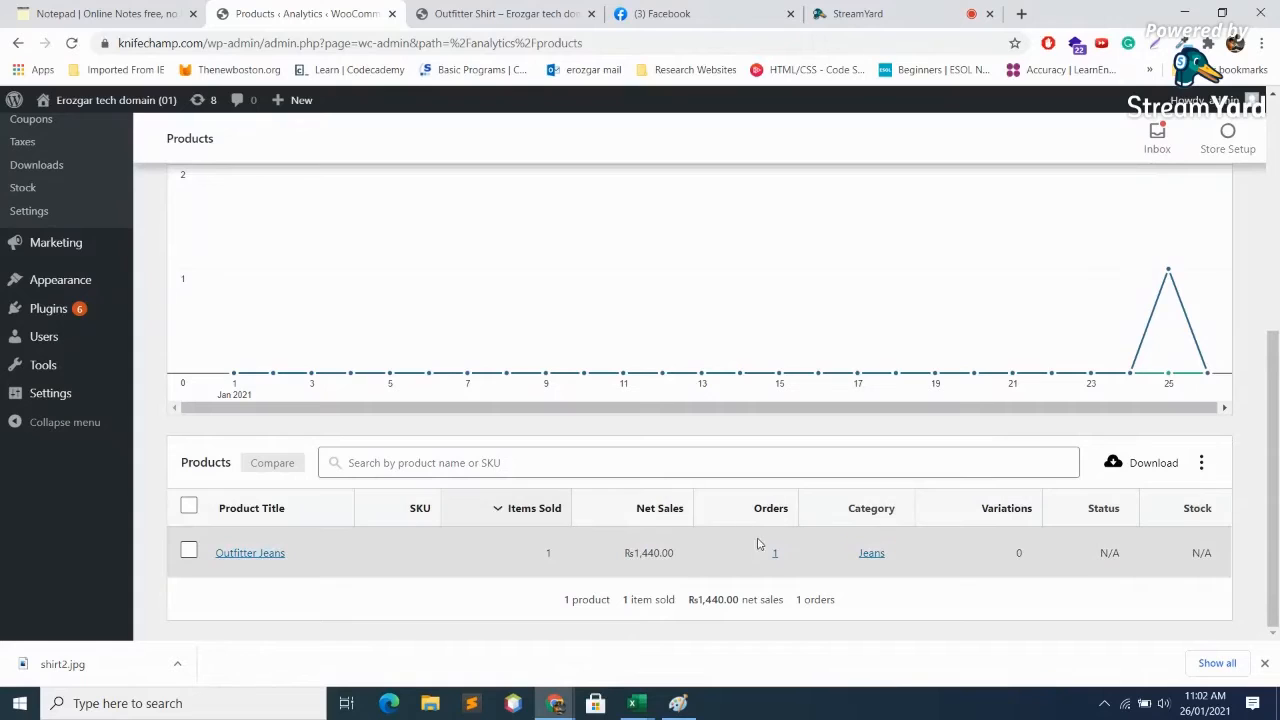
left_click(1158, 466)
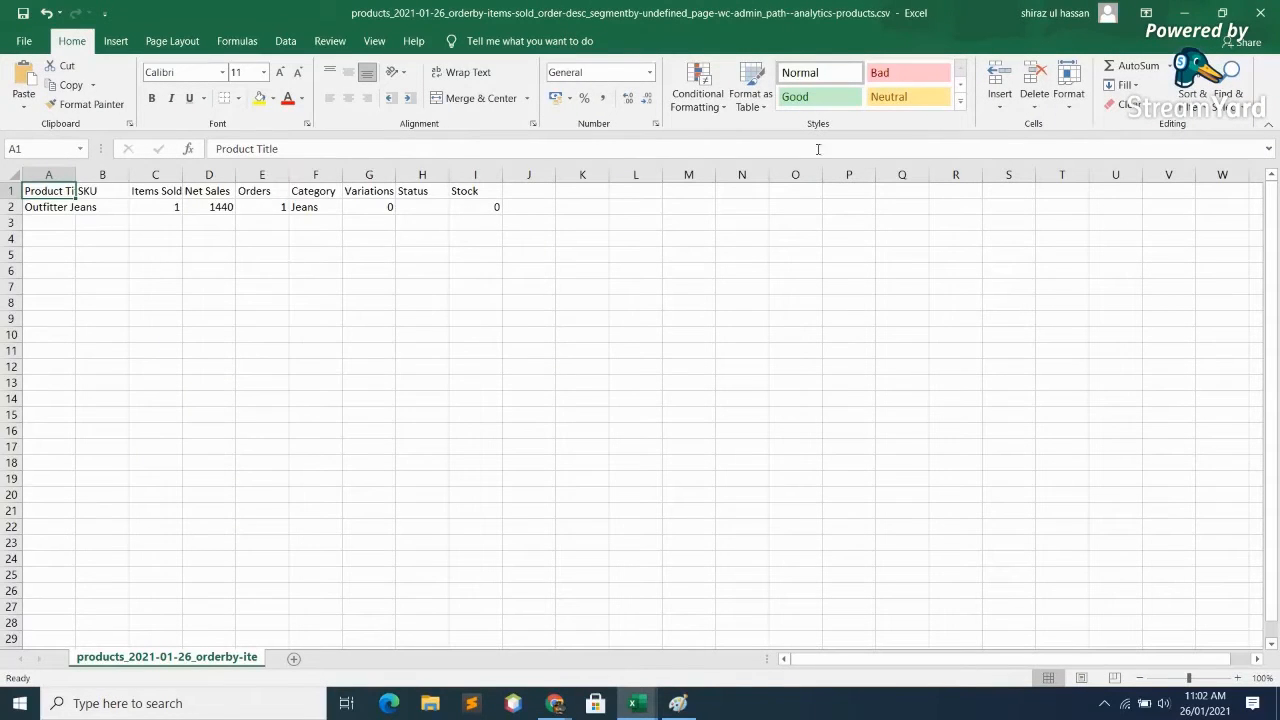
left_click(1260, 13)
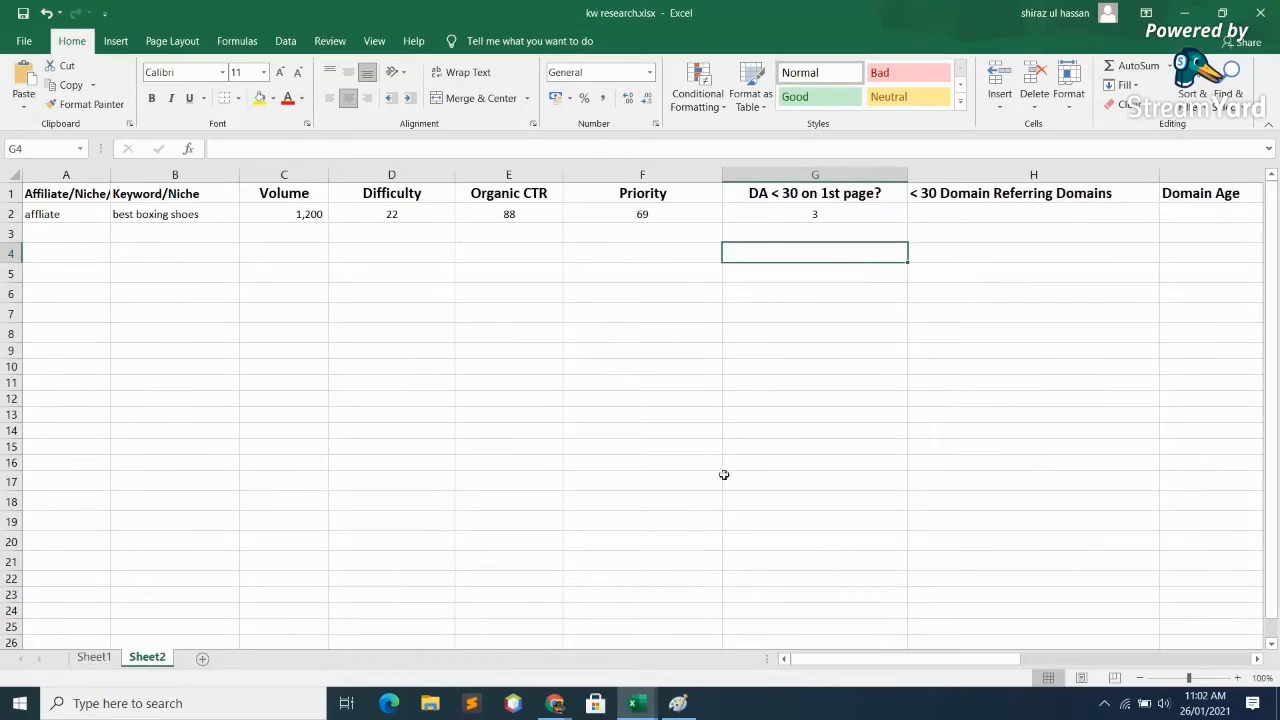
mouse_move(555, 703)
left_click(500, 636)
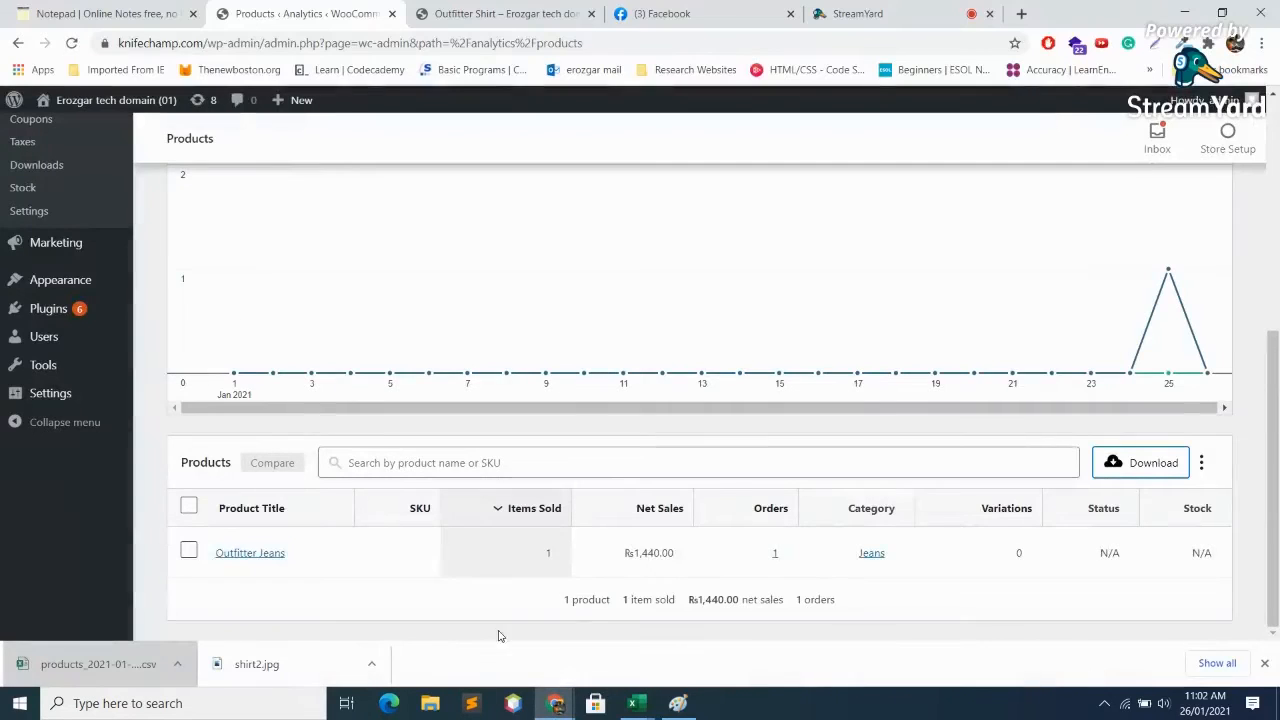
Open the revenue analytics report and look over its date range options and sales summary figures
scroll(358, 483, "up", 2)
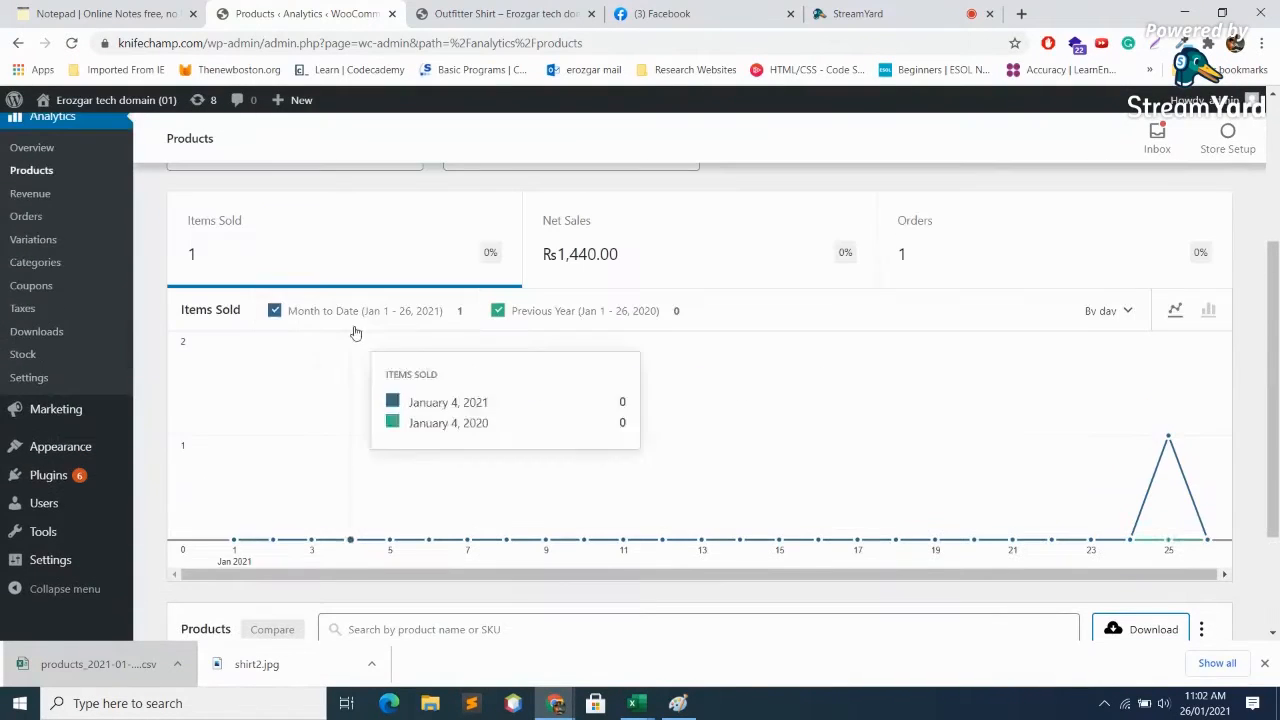
left_click(24, 202)
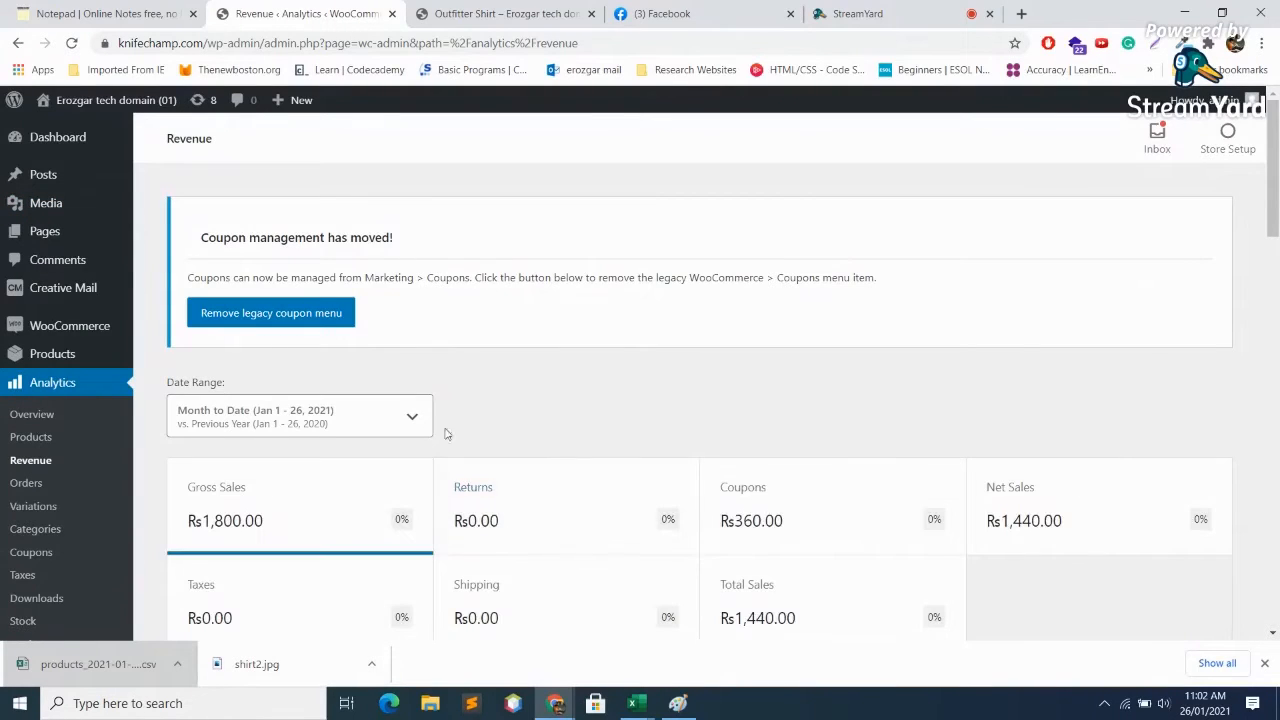
left_click(408, 414)
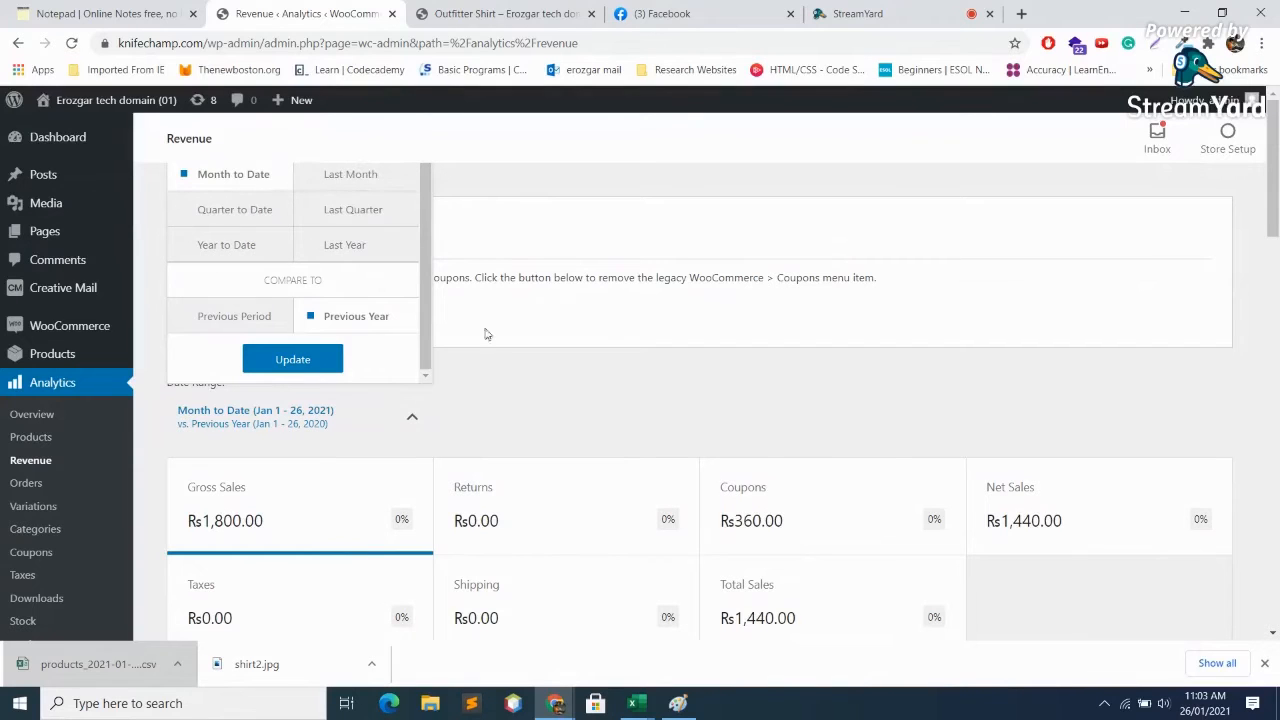
left_click(514, 410)
scroll(603, 395, "down", 1)
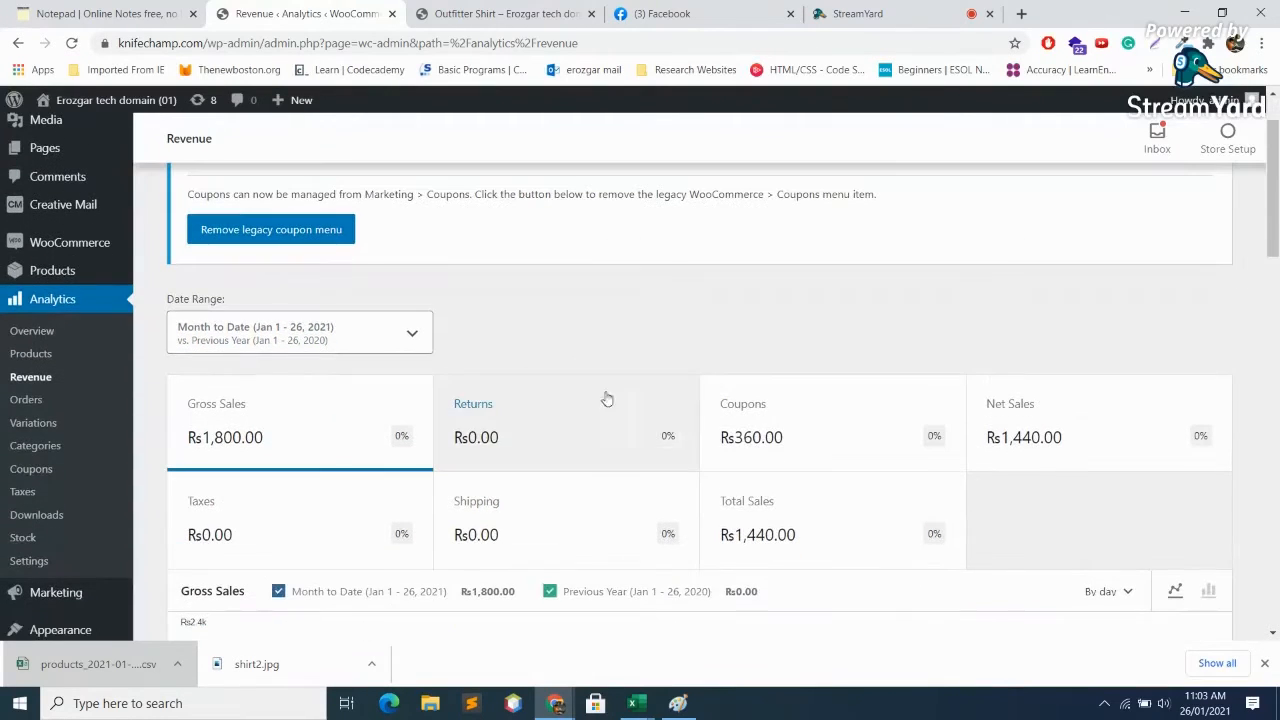
Switch the revenue report to the taxes chart and examine the daily revenue table through the month
left_click(305, 487)
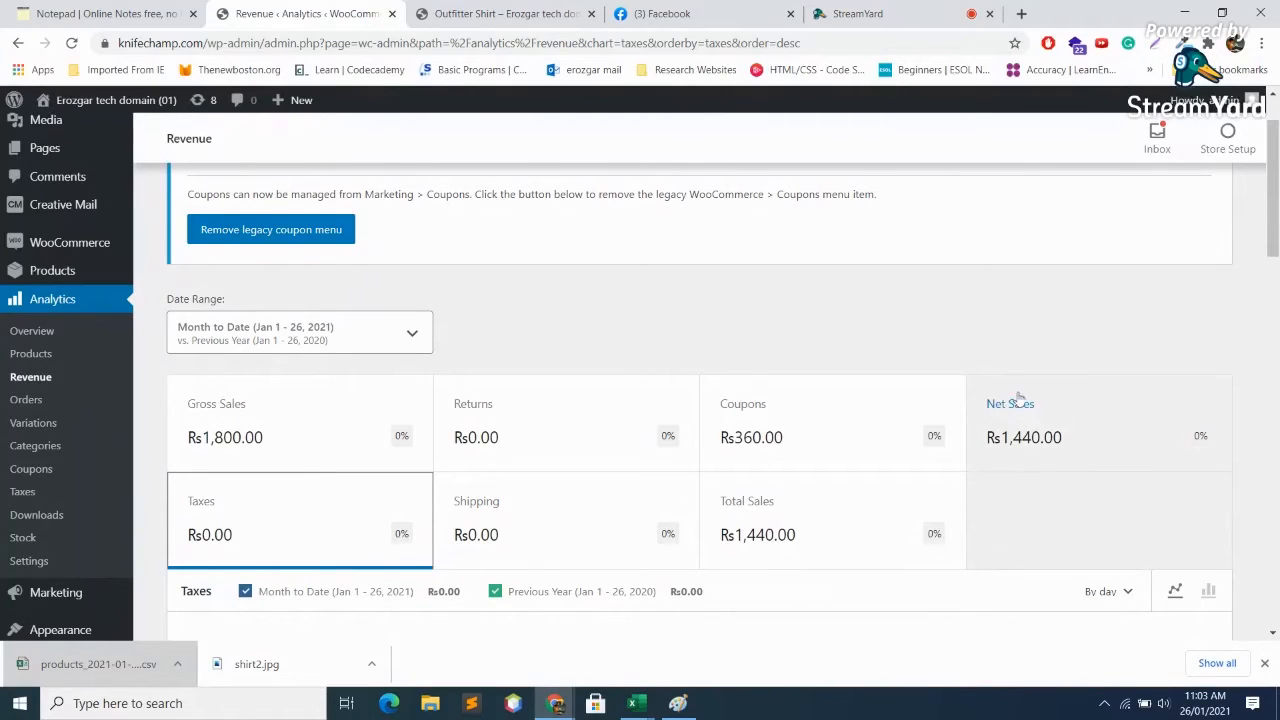
scroll(910, 478, "down", 3)
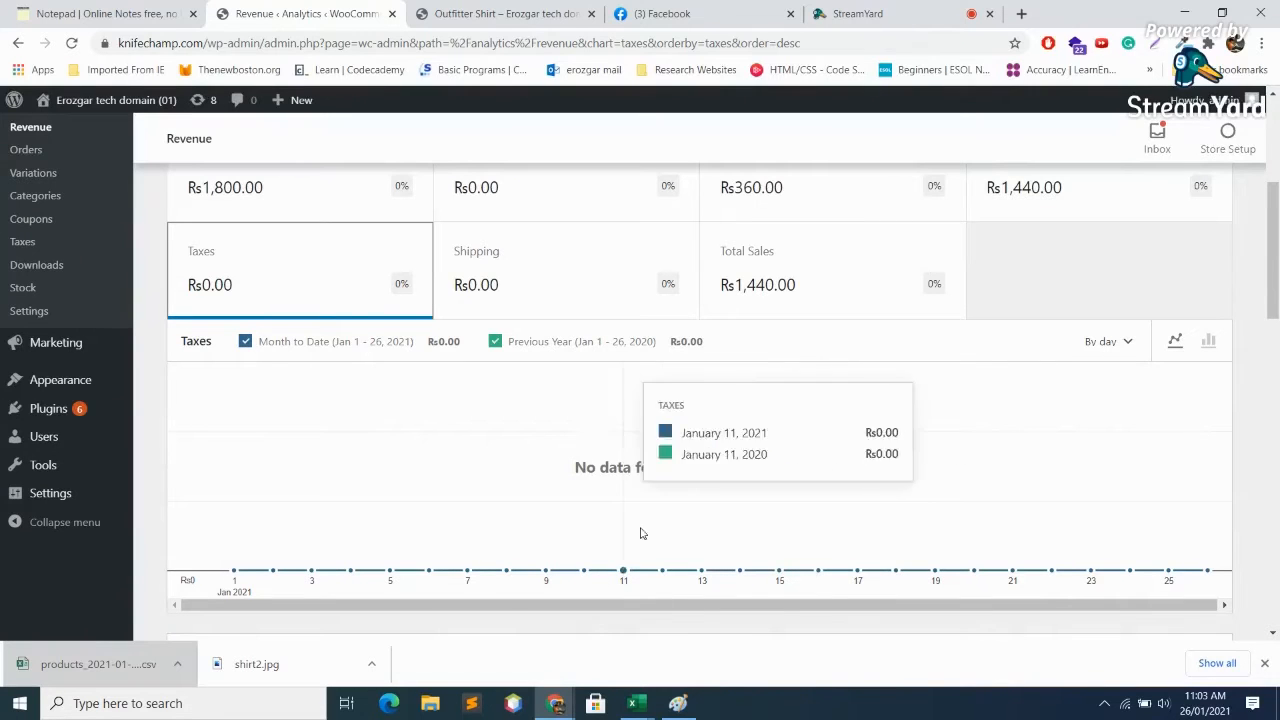
scroll(903, 560, "down", 5)
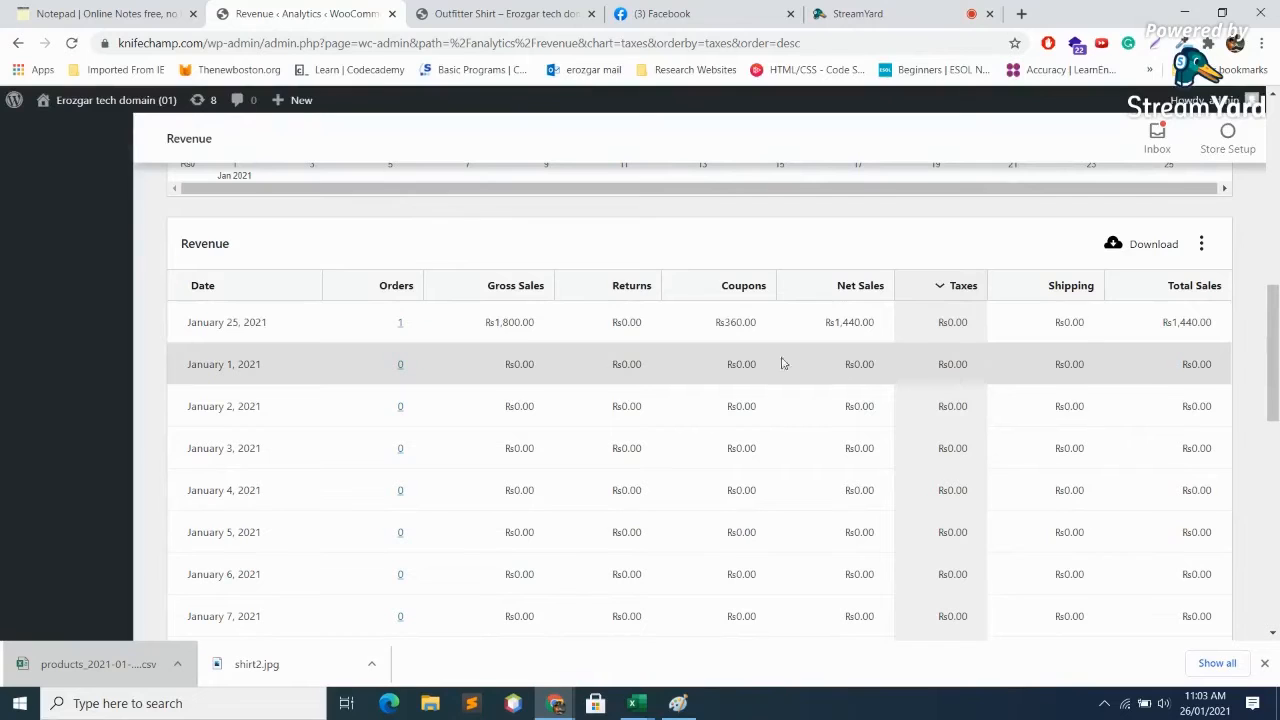
scroll(480, 350, "down", 1)
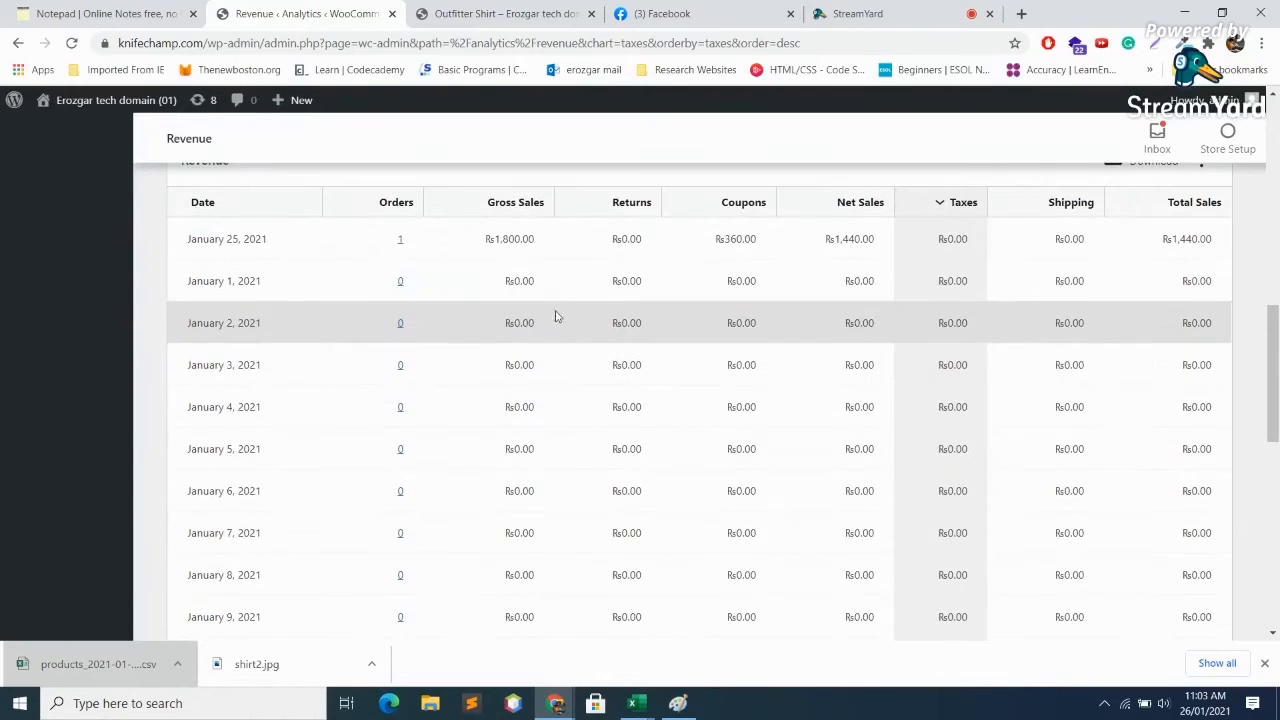
scroll(652, 460, "down", 7)
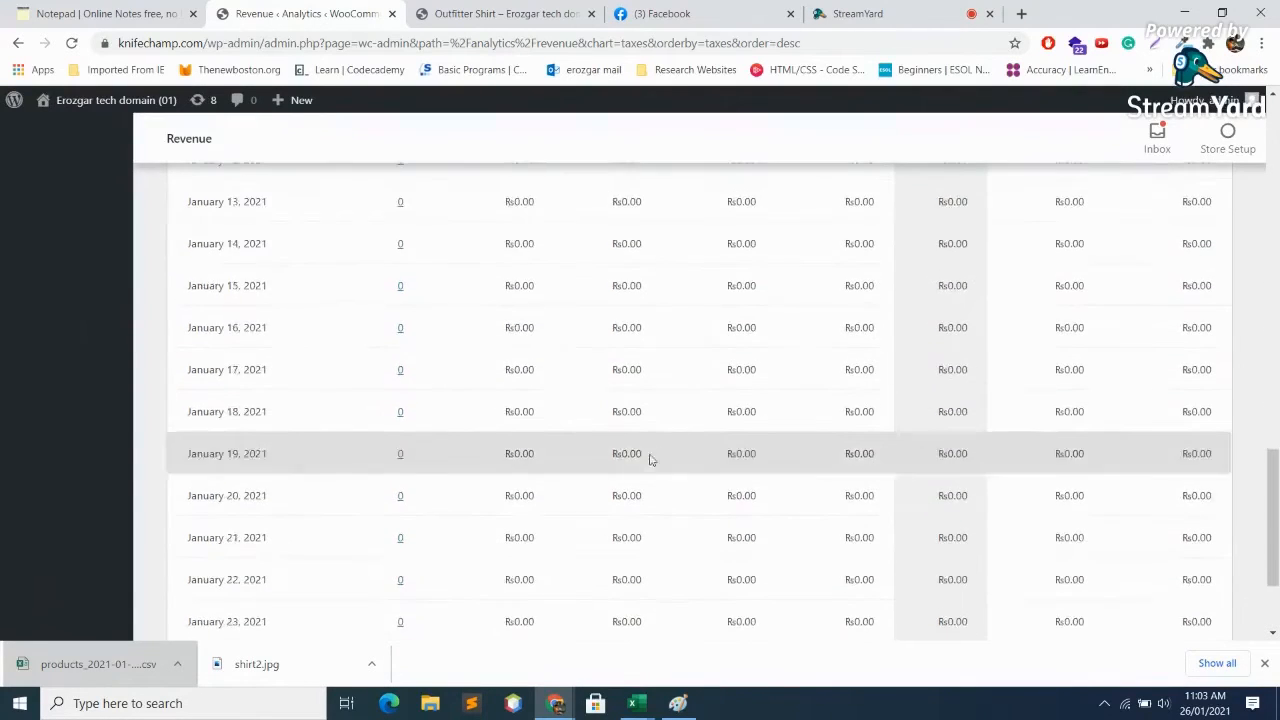
scroll(650, 458, "down", 3)
scroll(651, 457, "up", 15)
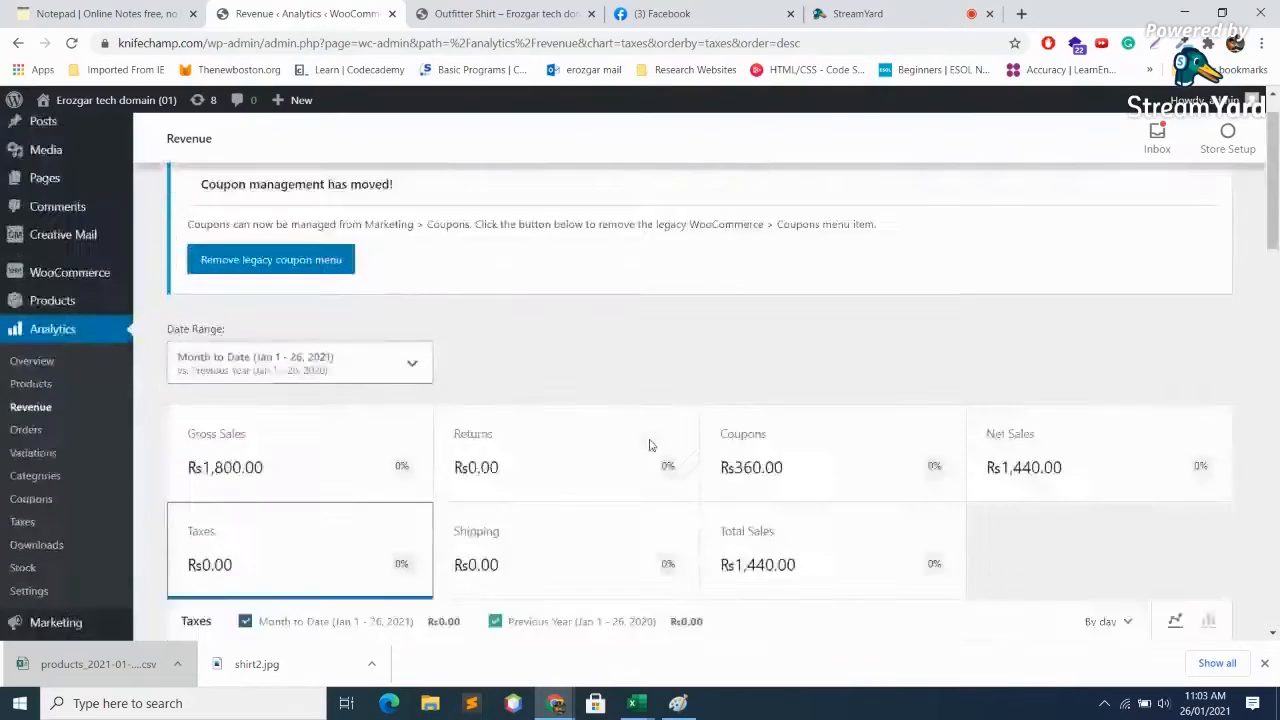
scroll(649, 444, "down", 6)
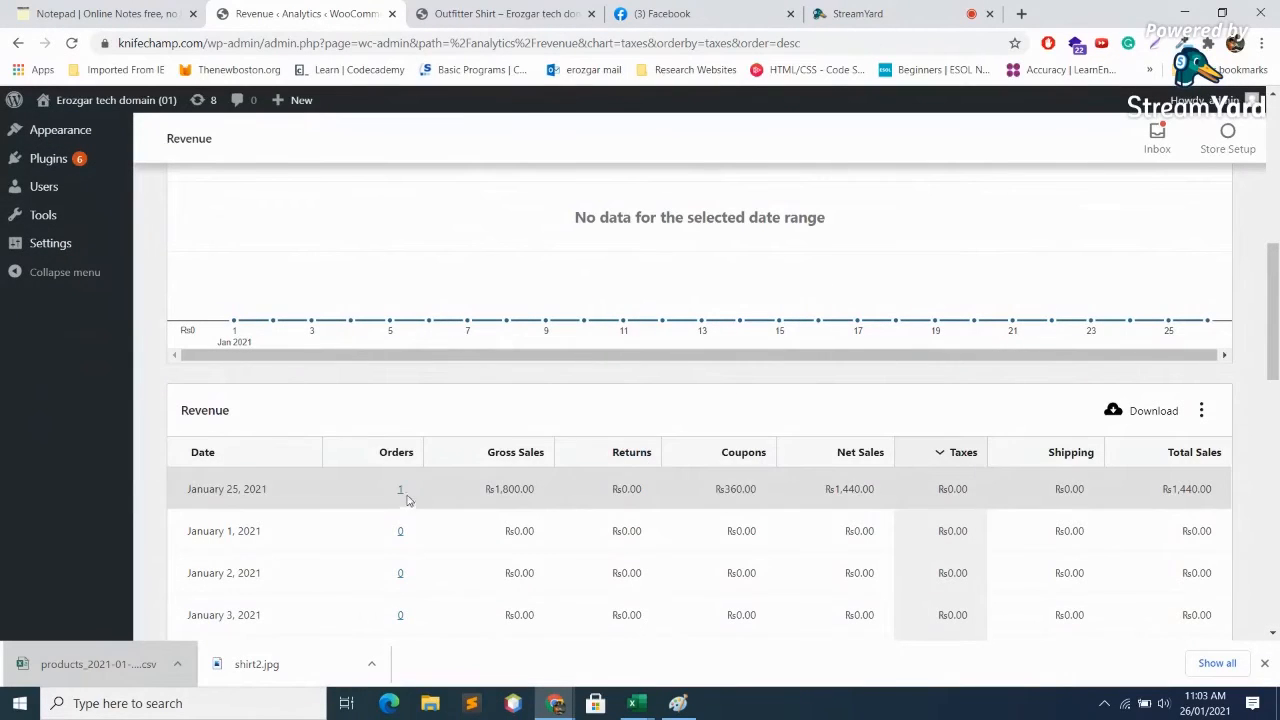
left_click_drag(406, 497, 381, 502)
scroll(837, 437, "down", 10)
scroll(1190, 377, "up", 7)
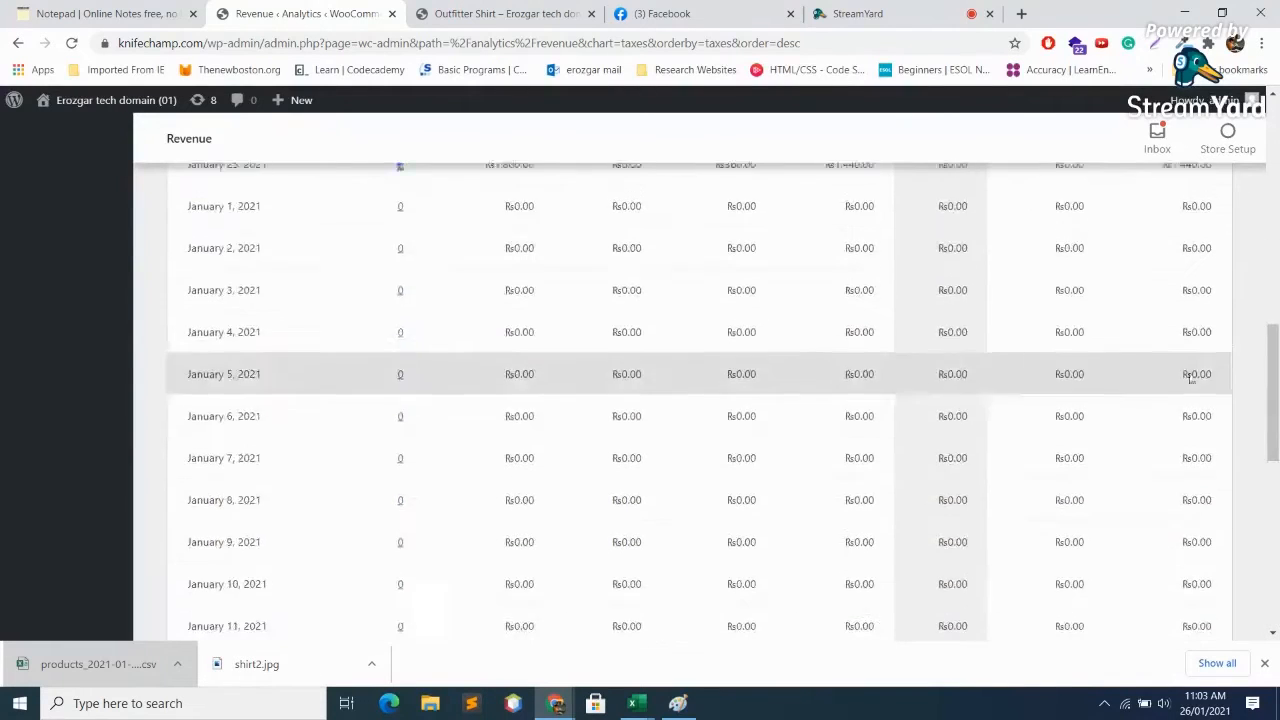
scroll(1190, 377, "up", 5)
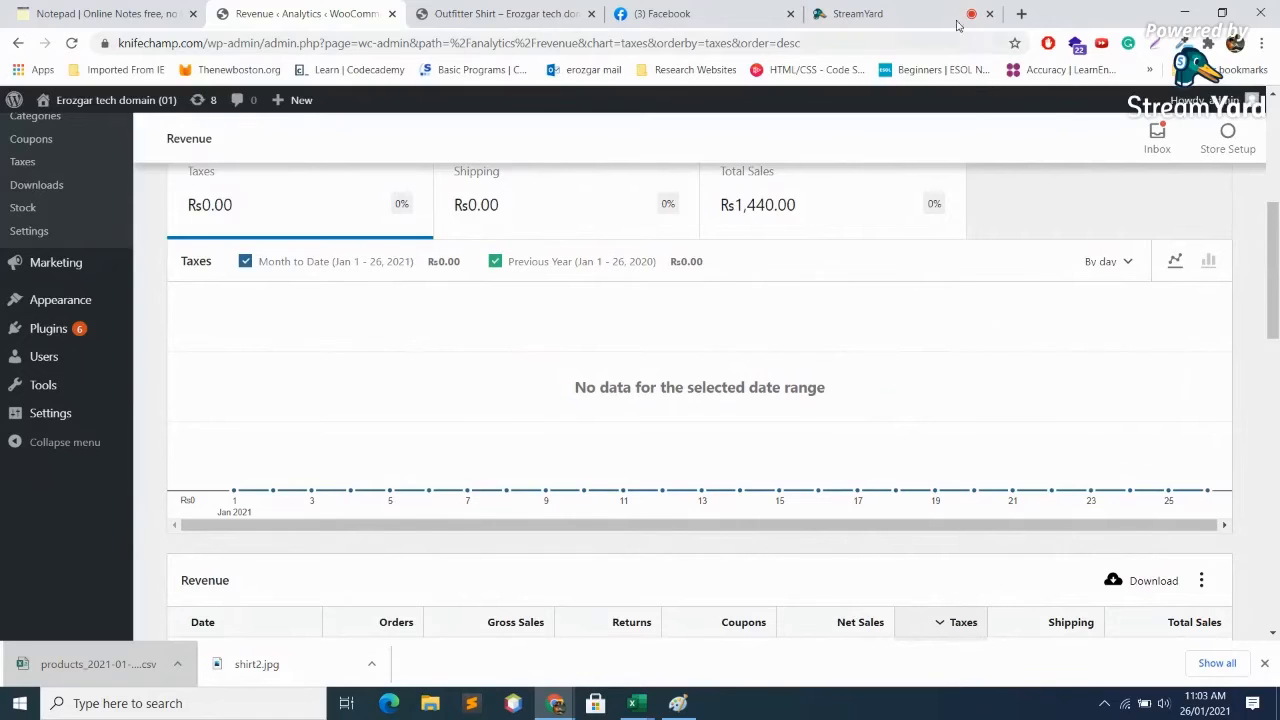
Check the live stream page in StreamYard and return to the summary figures of the revenue report
left_click(908, 12)
left_click(310, 12)
scroll(286, 277, "up", 3)
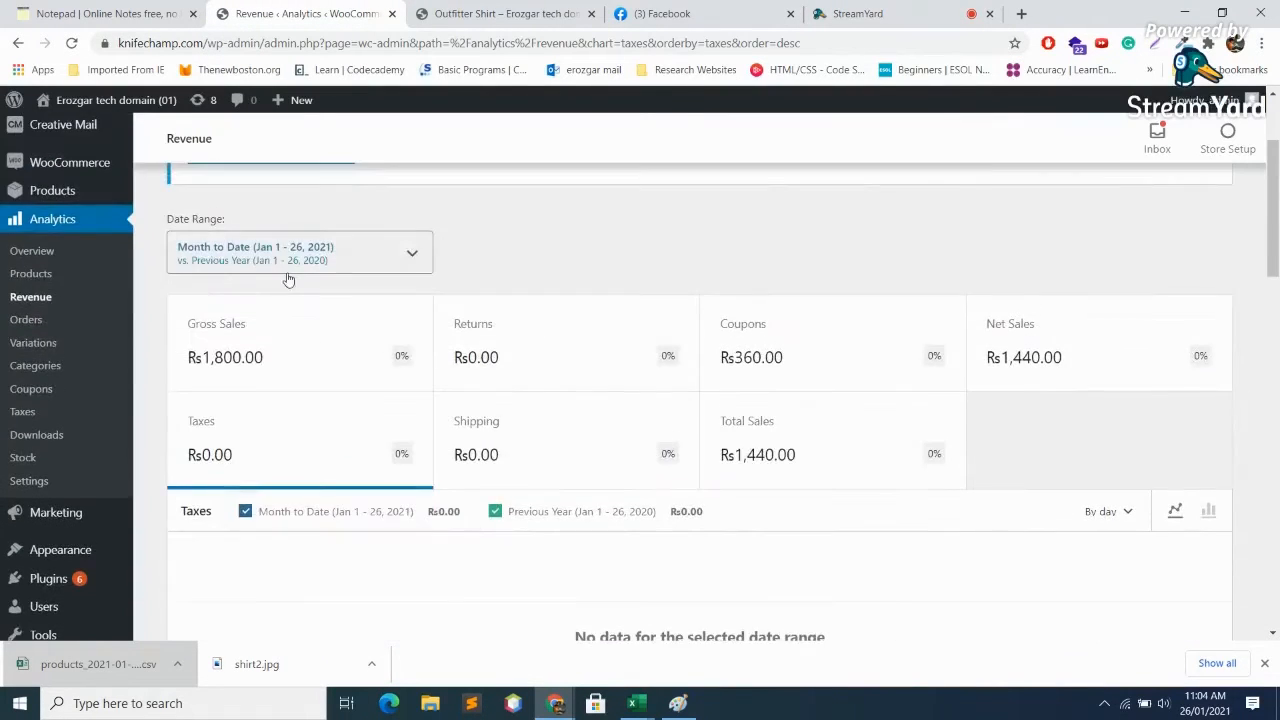
Open the orders analytics report and examine its summary figures, daily chart and the customer type in the orders table
left_click(30, 318)
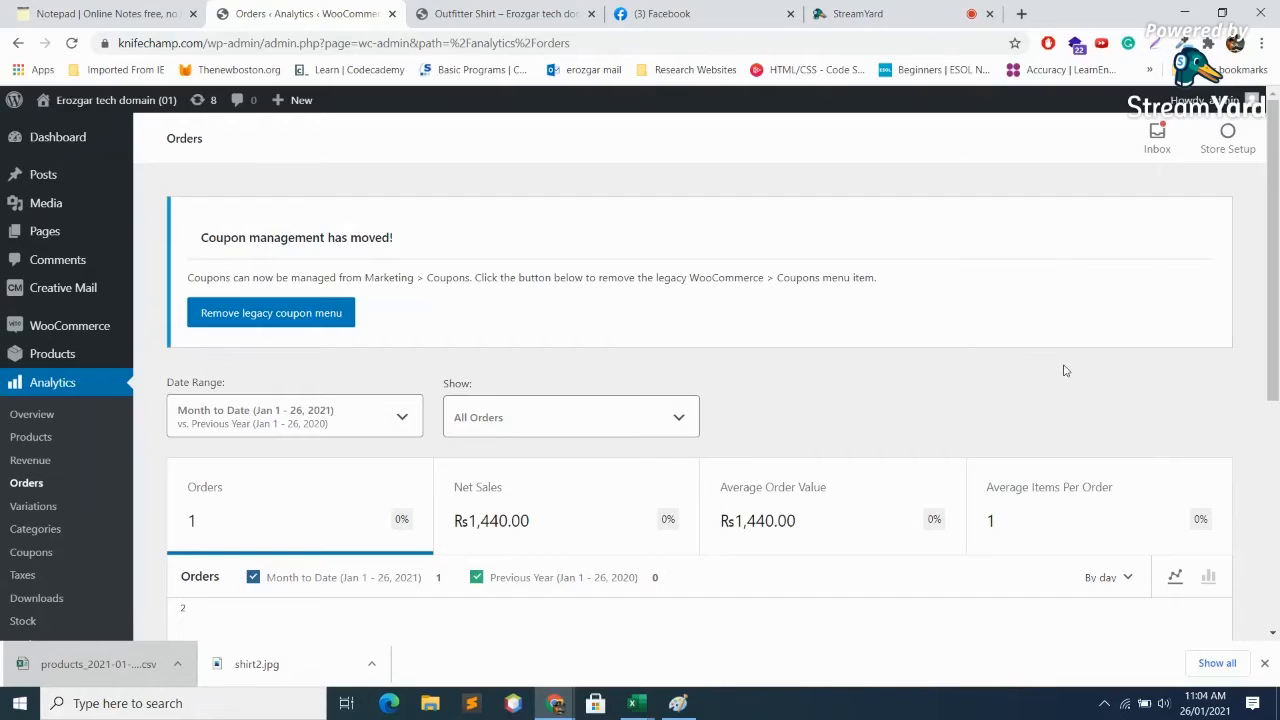
scroll(1065, 371, "down", 2)
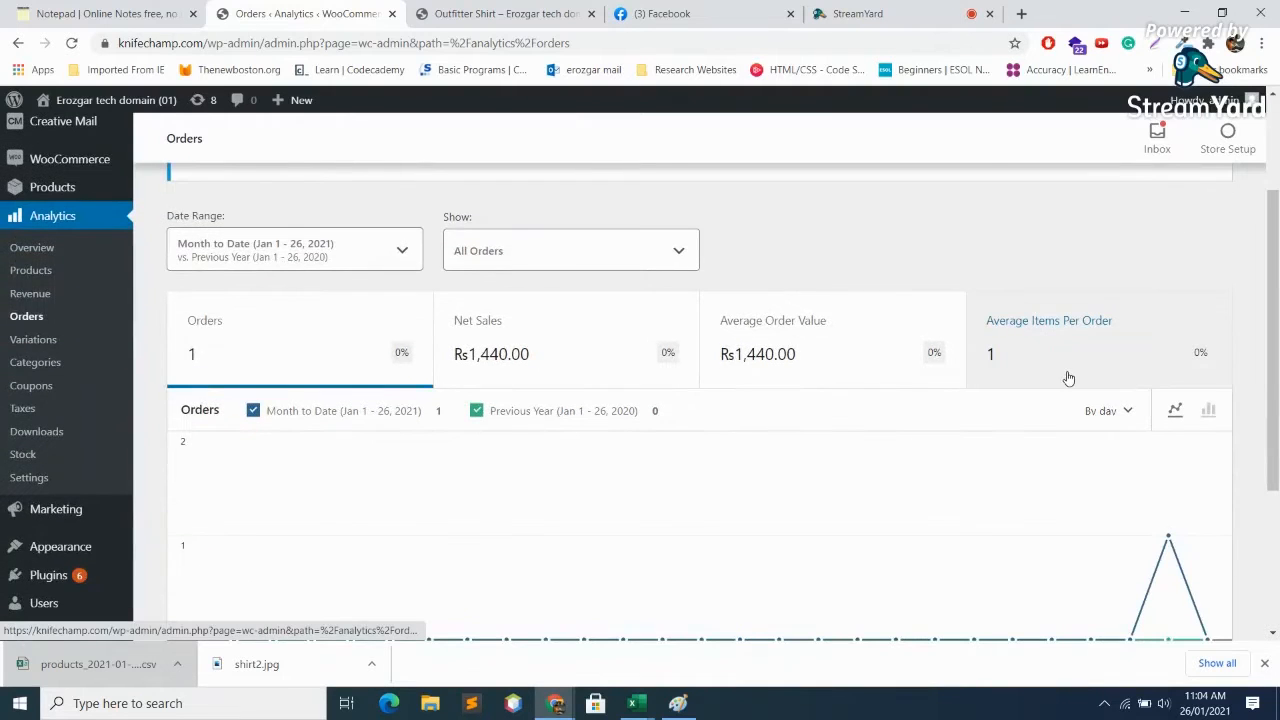
mouse_move(1166, 536)
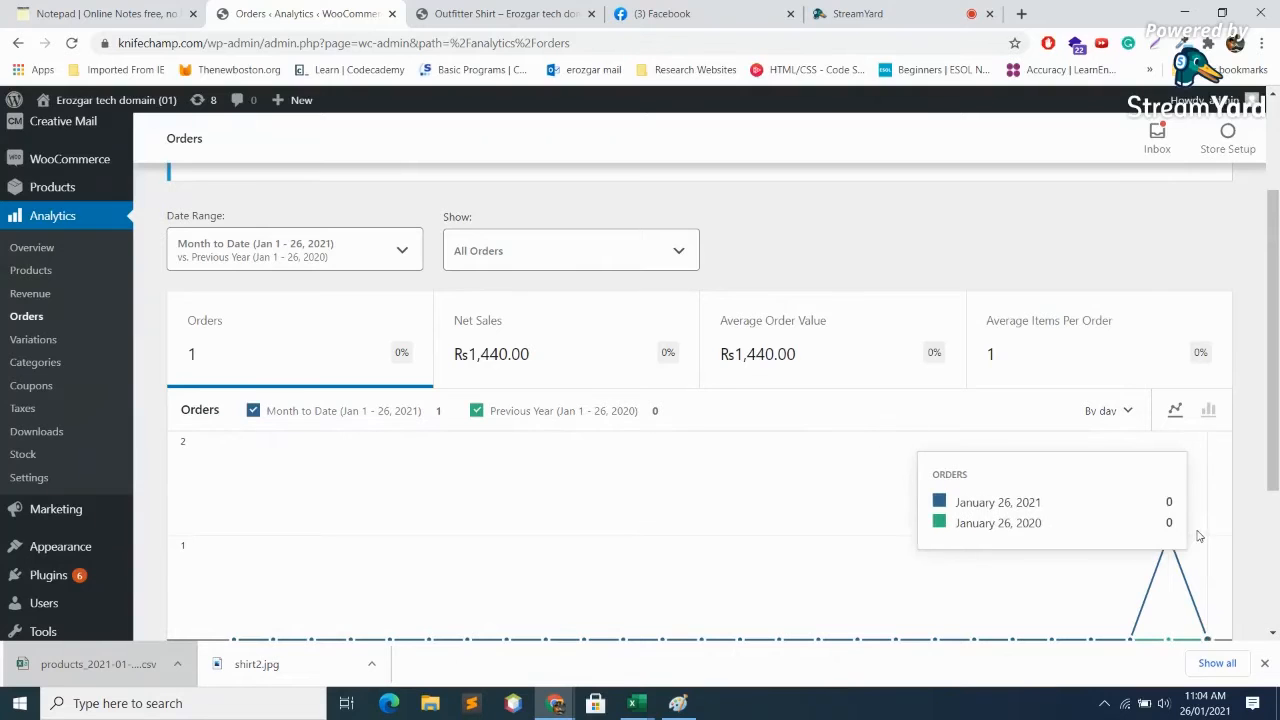
scroll(951, 509, "down", 3)
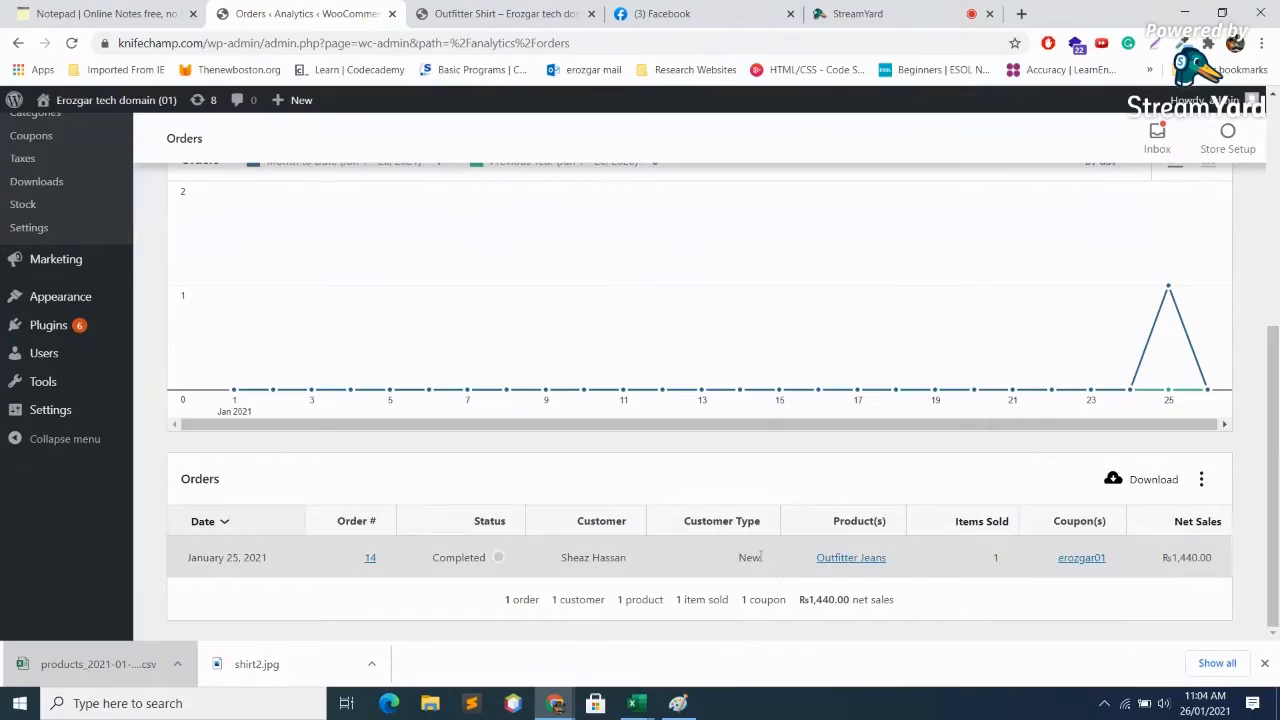
left_click_drag(760, 567, 727, 572)
left_click(727, 572)
scroll(365, 335, "up", 3)
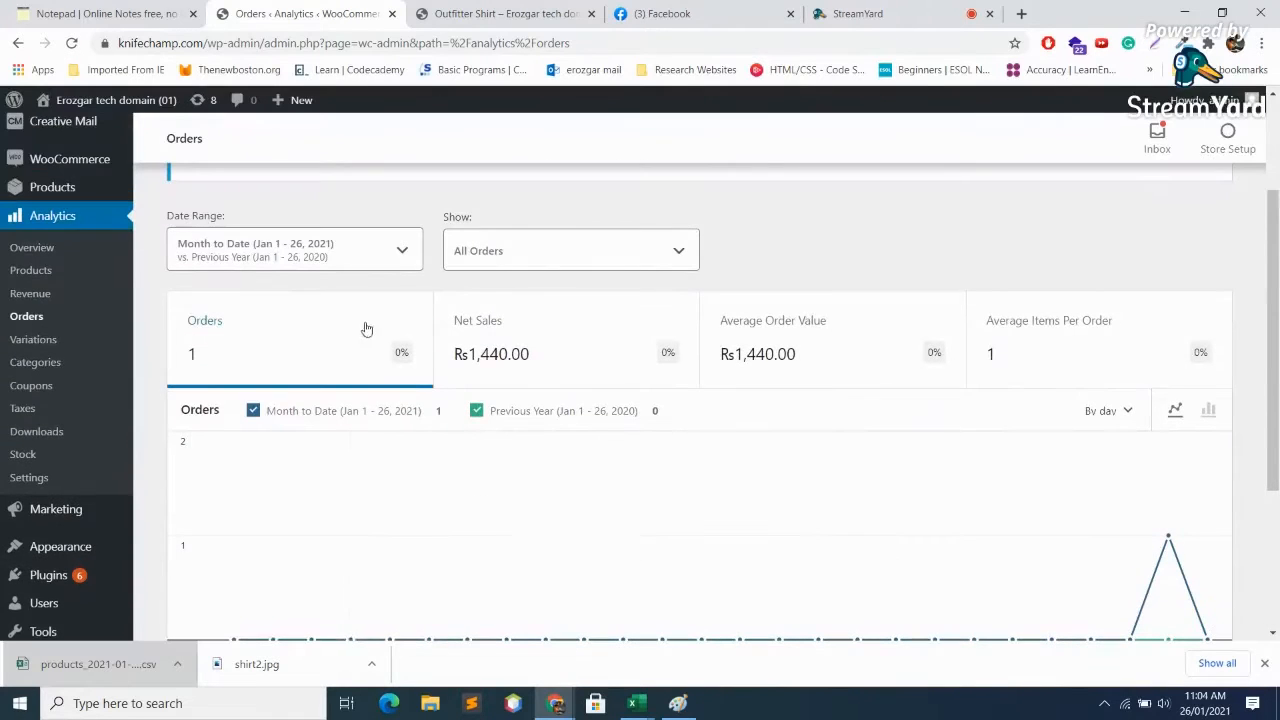
Open the variations analytics report and examine its items sold chart and variations table
left_click(33, 339)
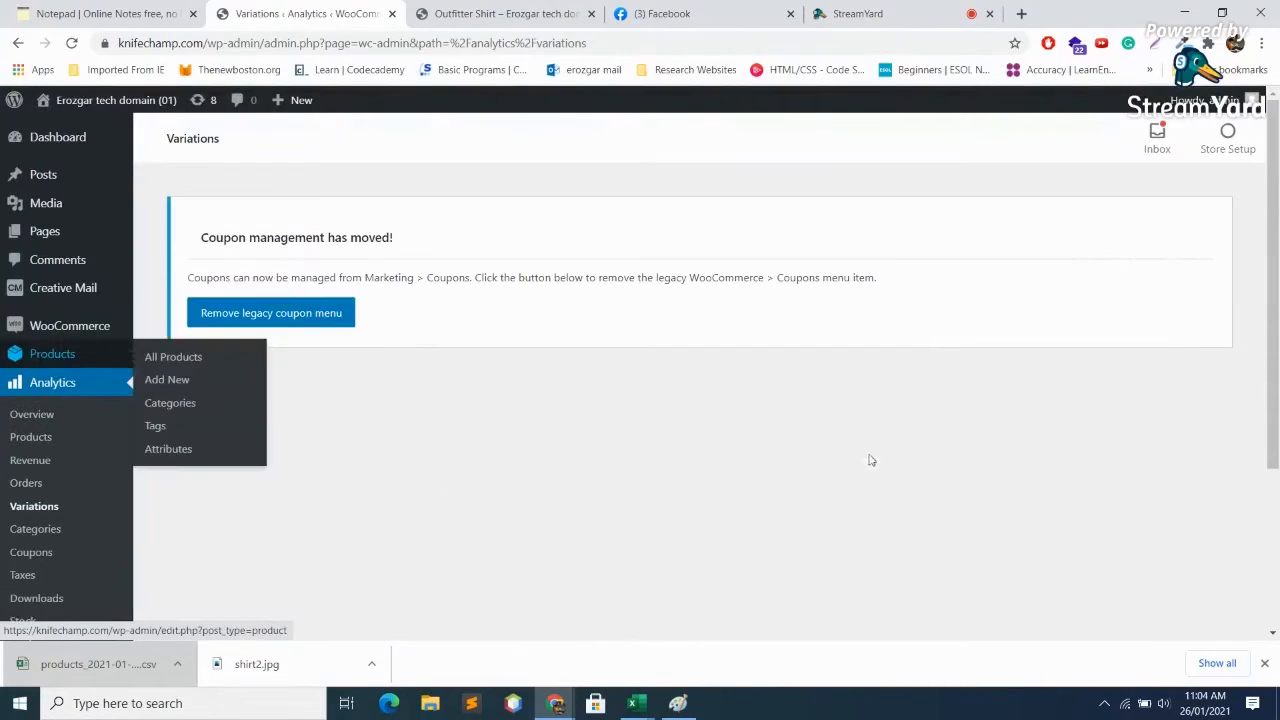
scroll(917, 445, "down", 2)
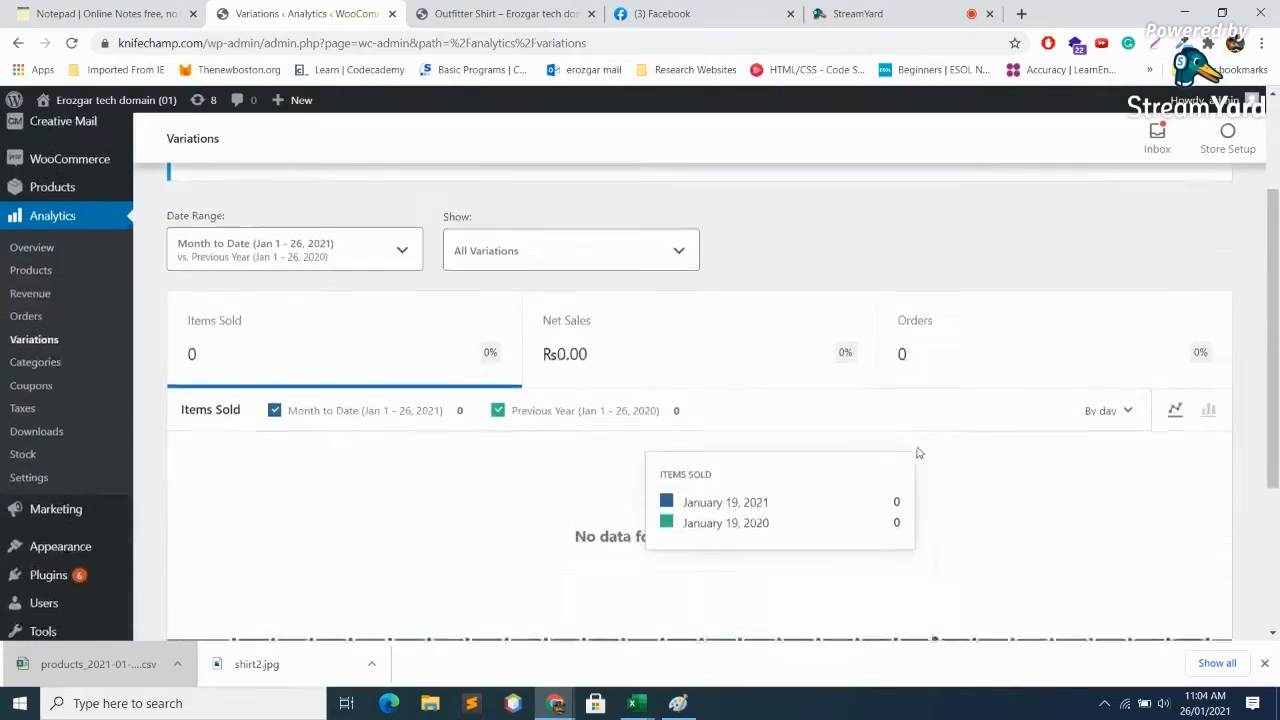
scroll(917, 453, "down", 3)
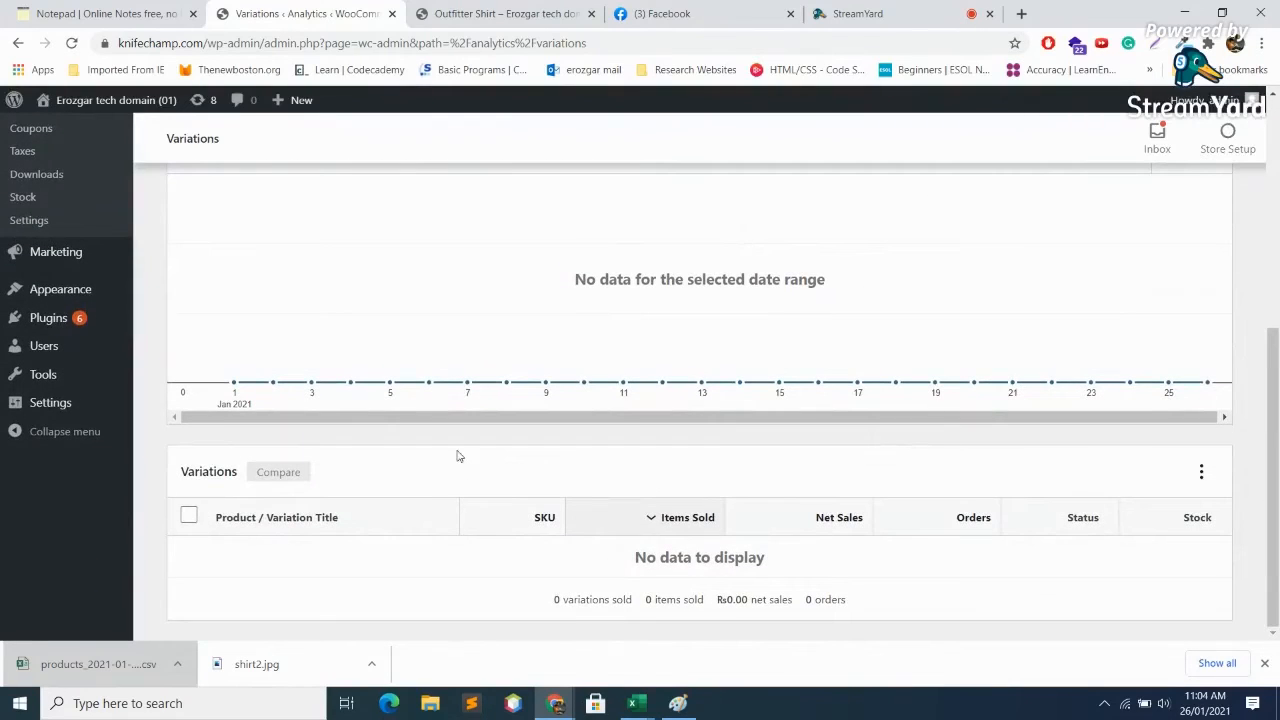
scroll(57, 250, "up", 1)
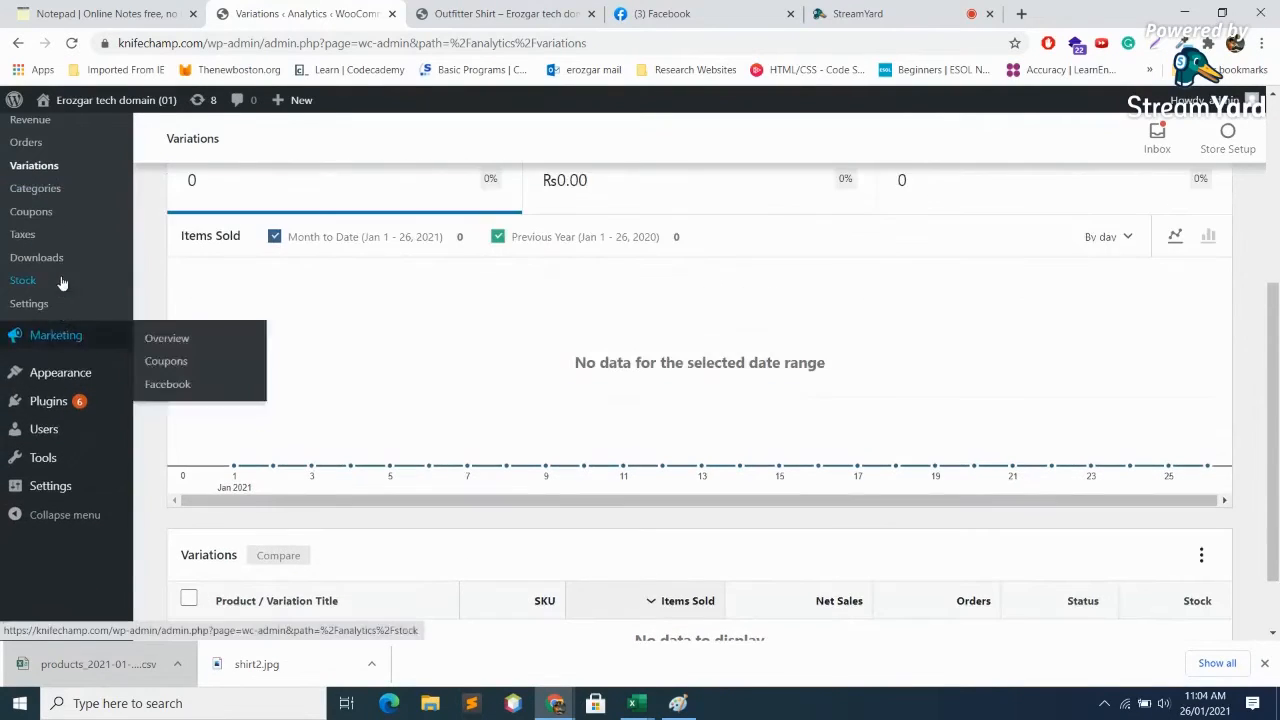
Open the categories analytics report and examine its summary figures and daily items sold chart
left_click(57, 190)
scroll(543, 551, "down", 5)
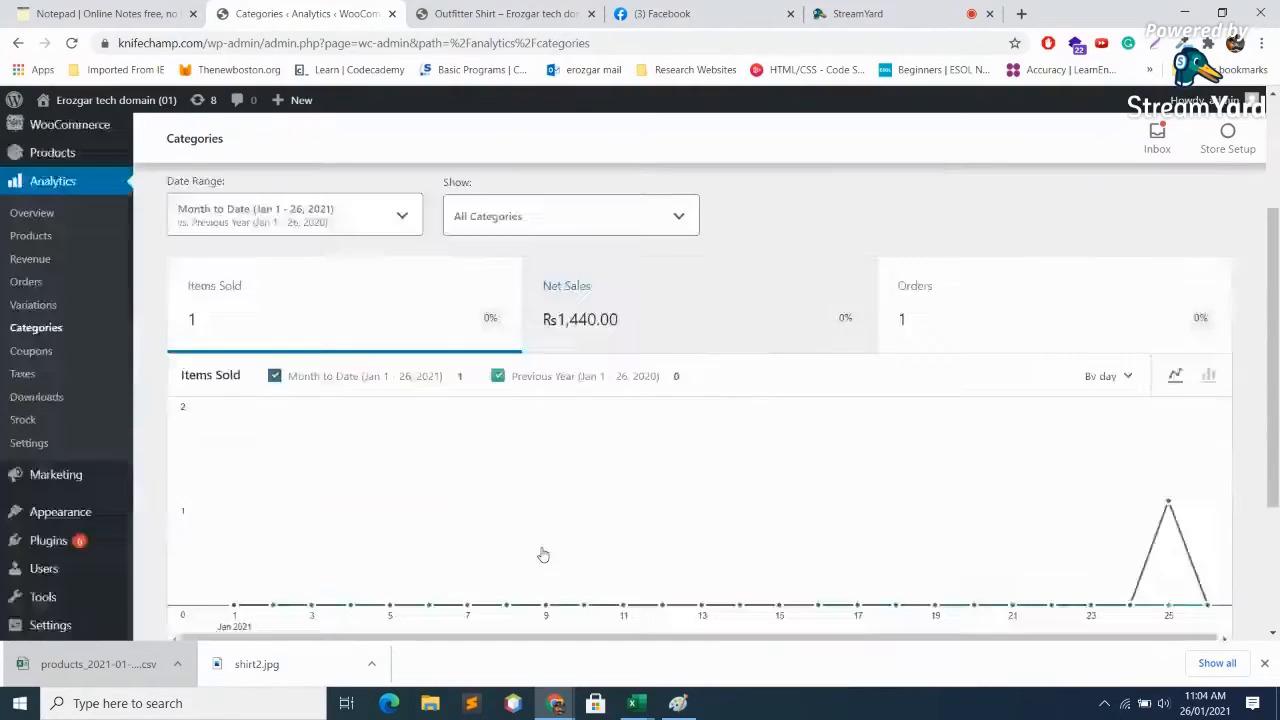
scroll(543, 551, "up", 5)
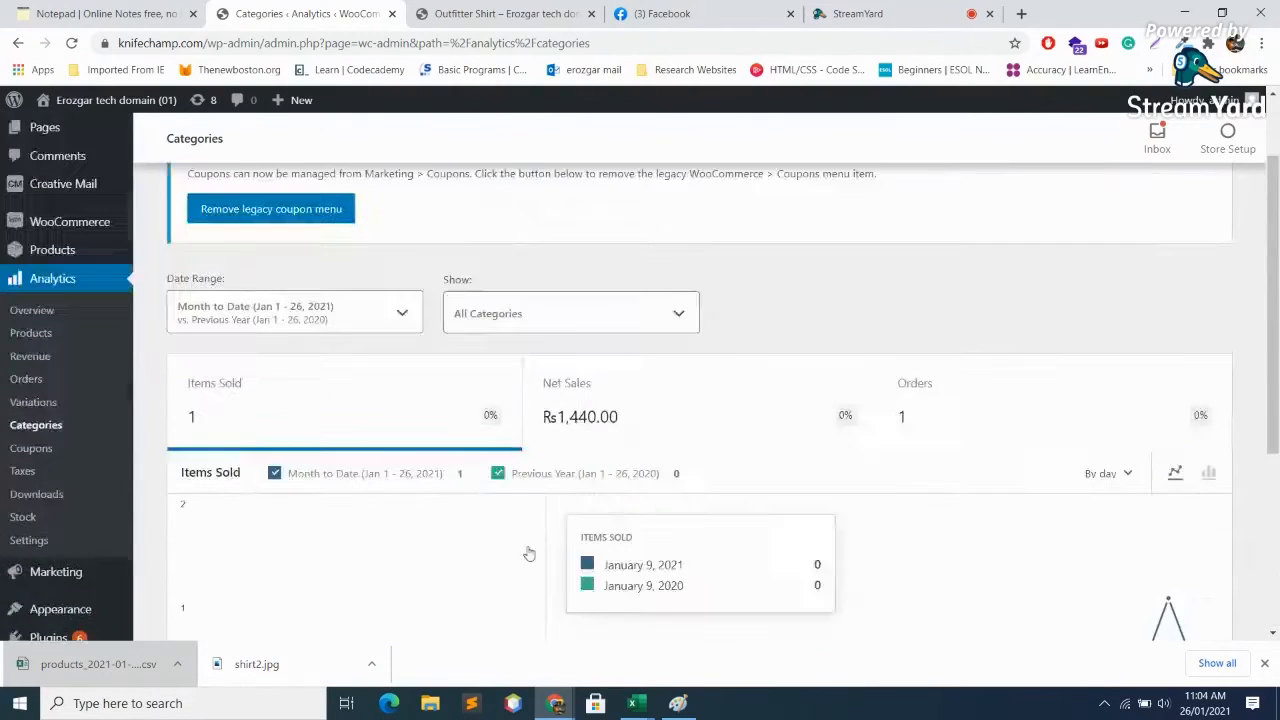
Open the coupons analytics report and examine its discounted orders chart, discount amount and coupons table
left_click(34, 461)
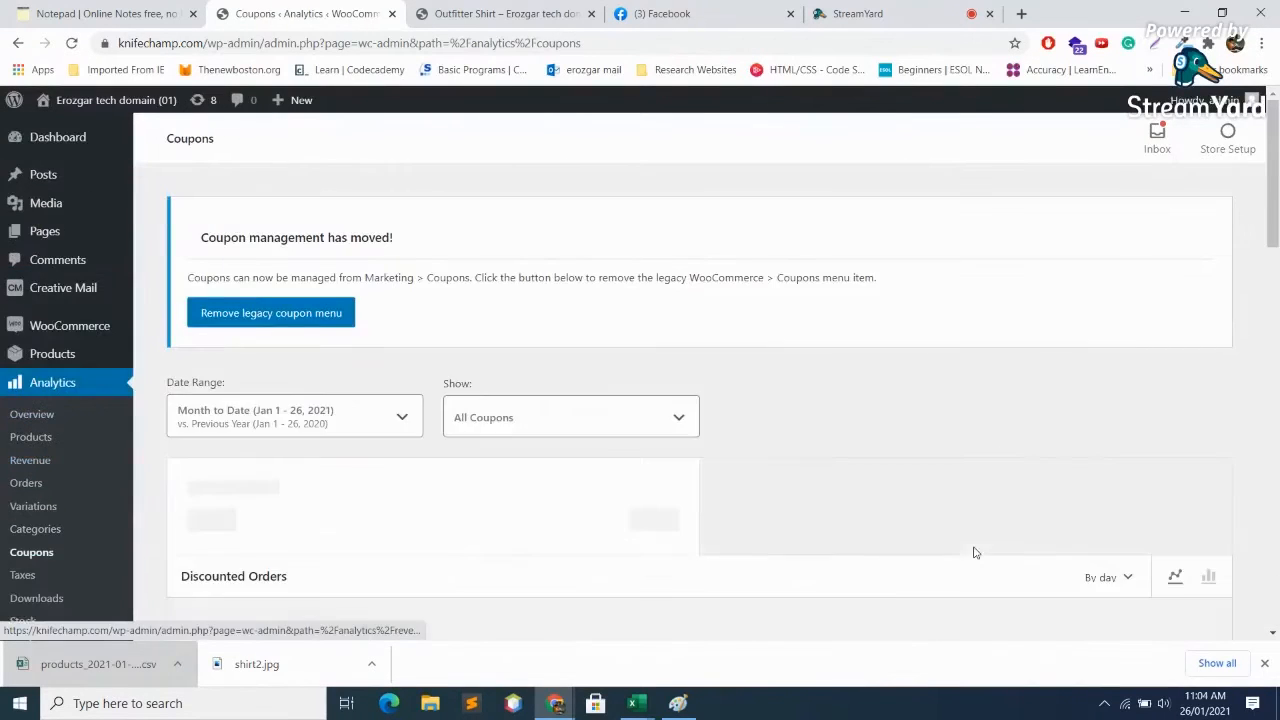
scroll(787, 491, "down", 2)
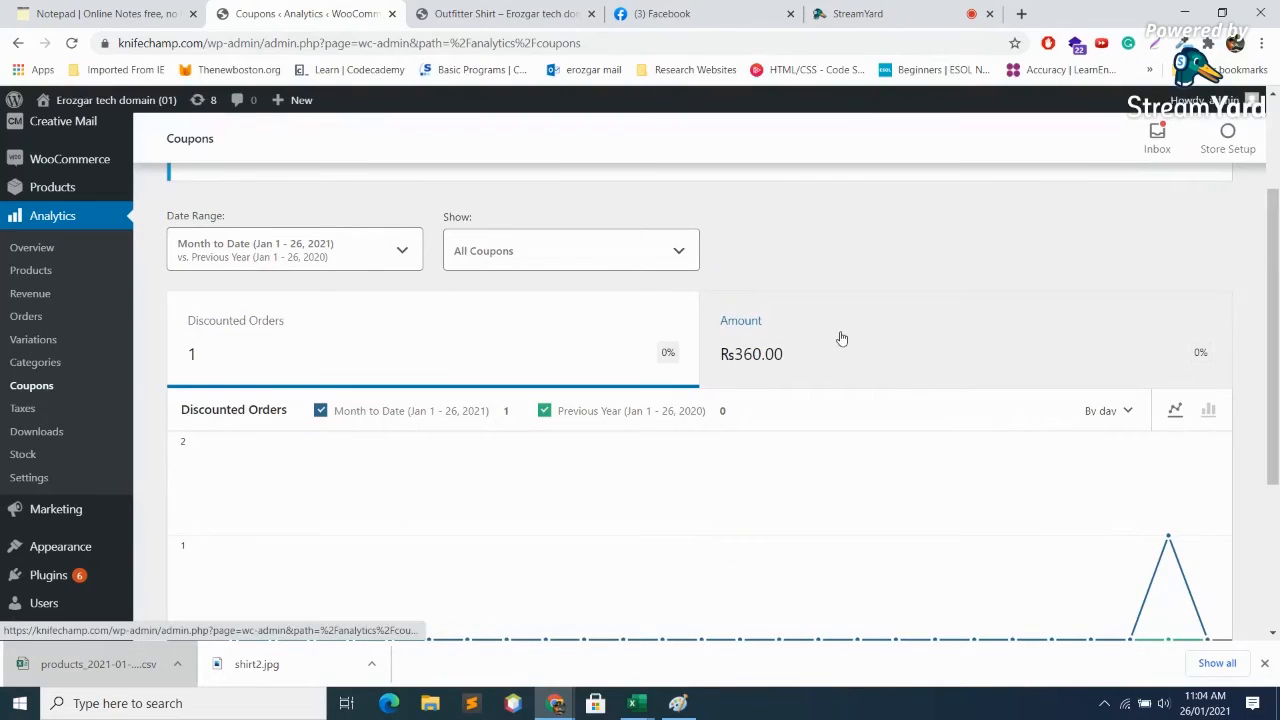
scroll(1085, 430, "down", 3)
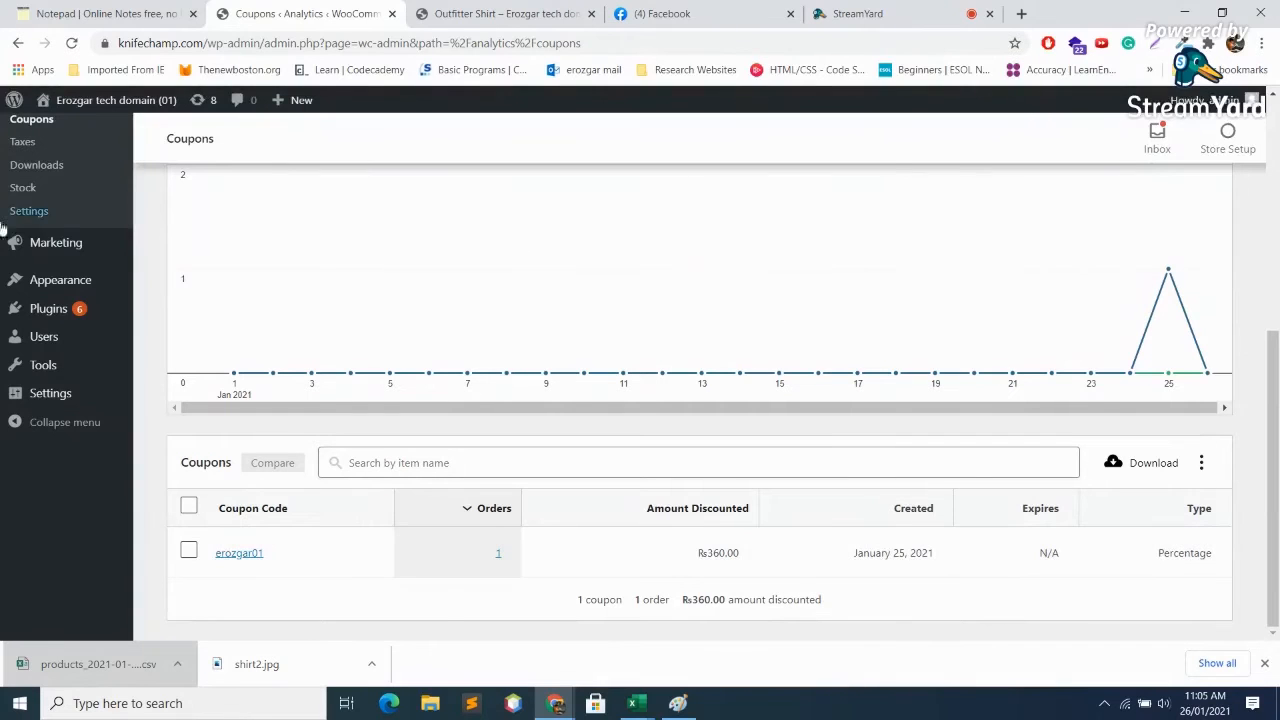
Open the taxes analytics report and examine its total tax chart and taxes table
left_click(22, 143)
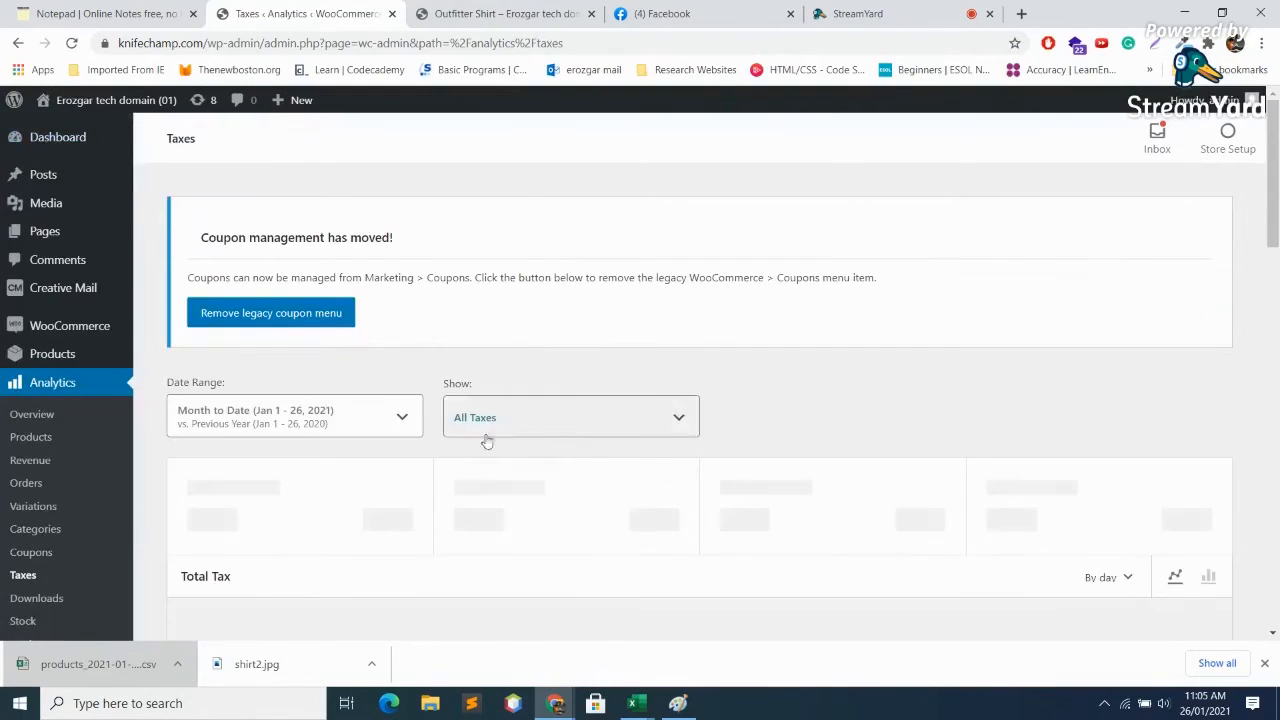
scroll(589, 449, "down", 3)
scroll(595, 453, "down", 2)
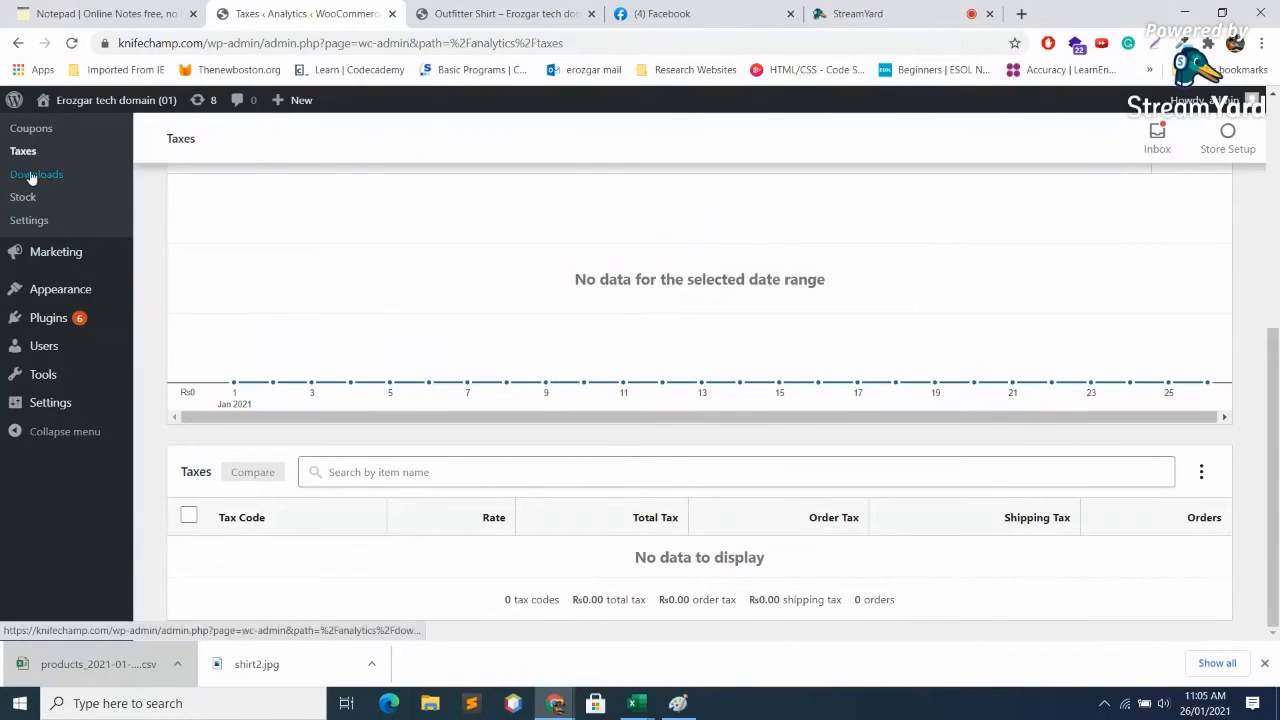
Open the downloads analytics report, check the StreamYard live stream page, and return to examine the downloads chart and table
left_click(36, 174)
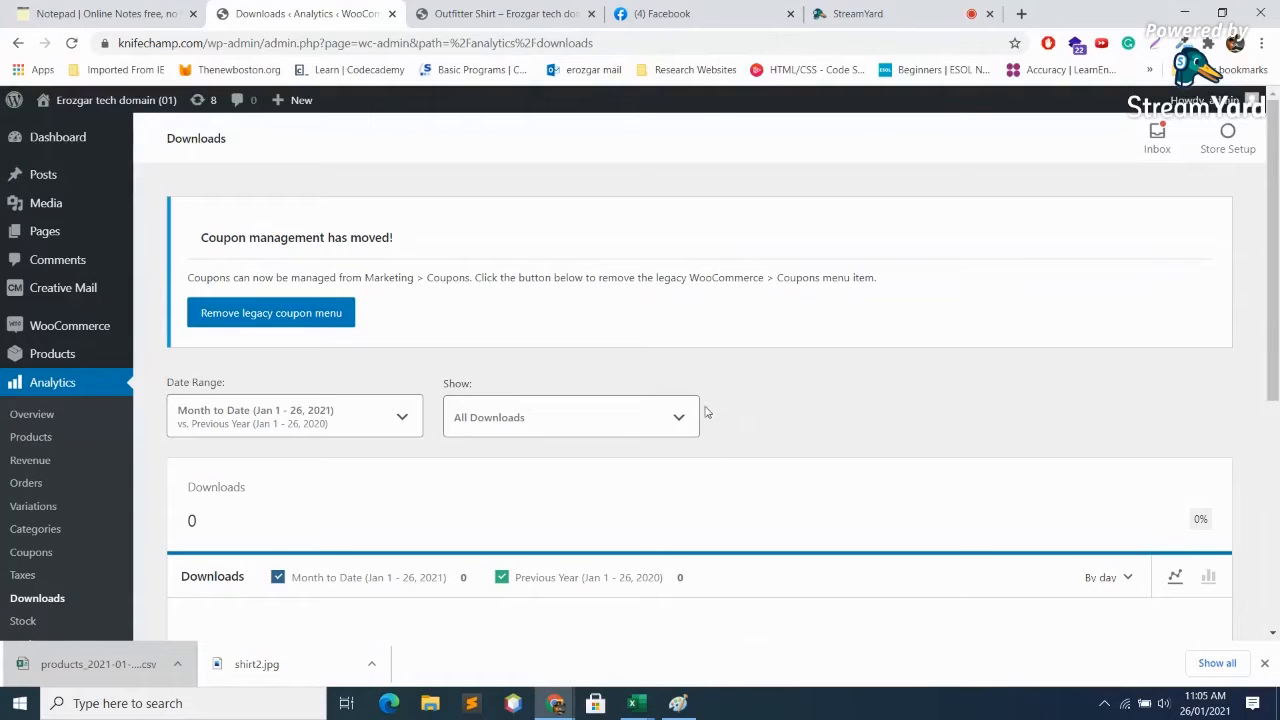
left_click(856, 13)
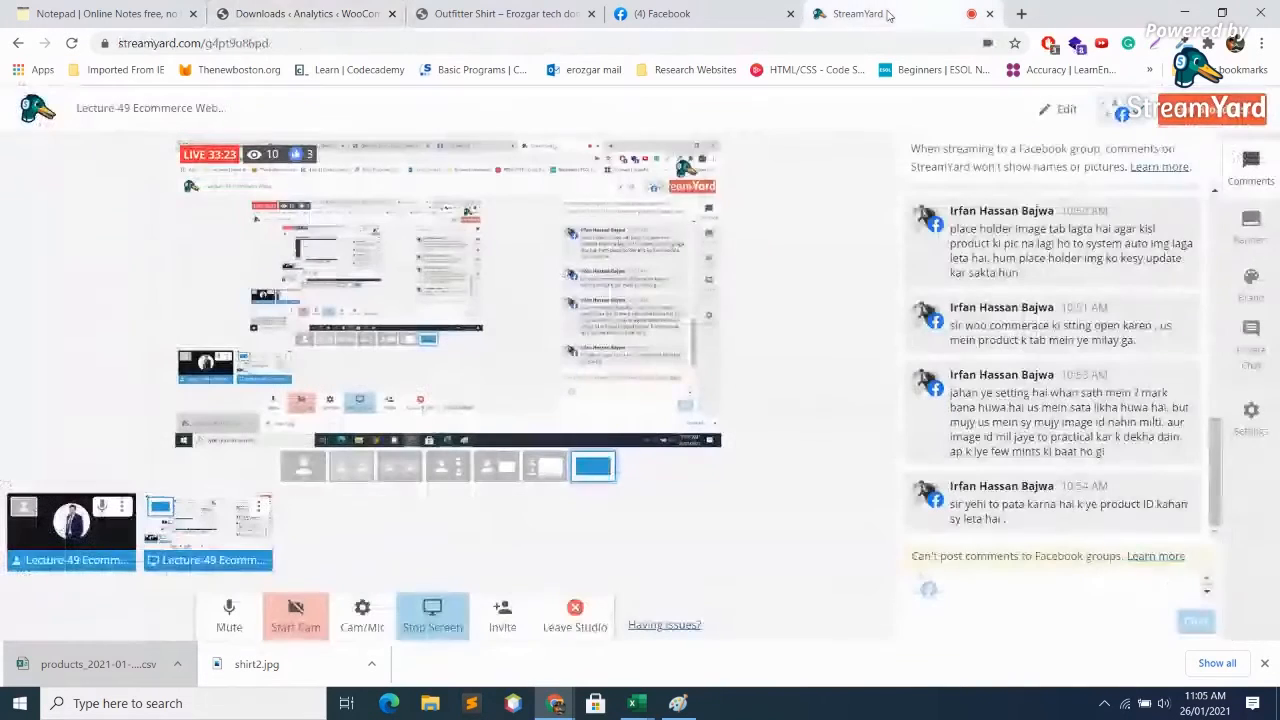
left_click(307, 13)
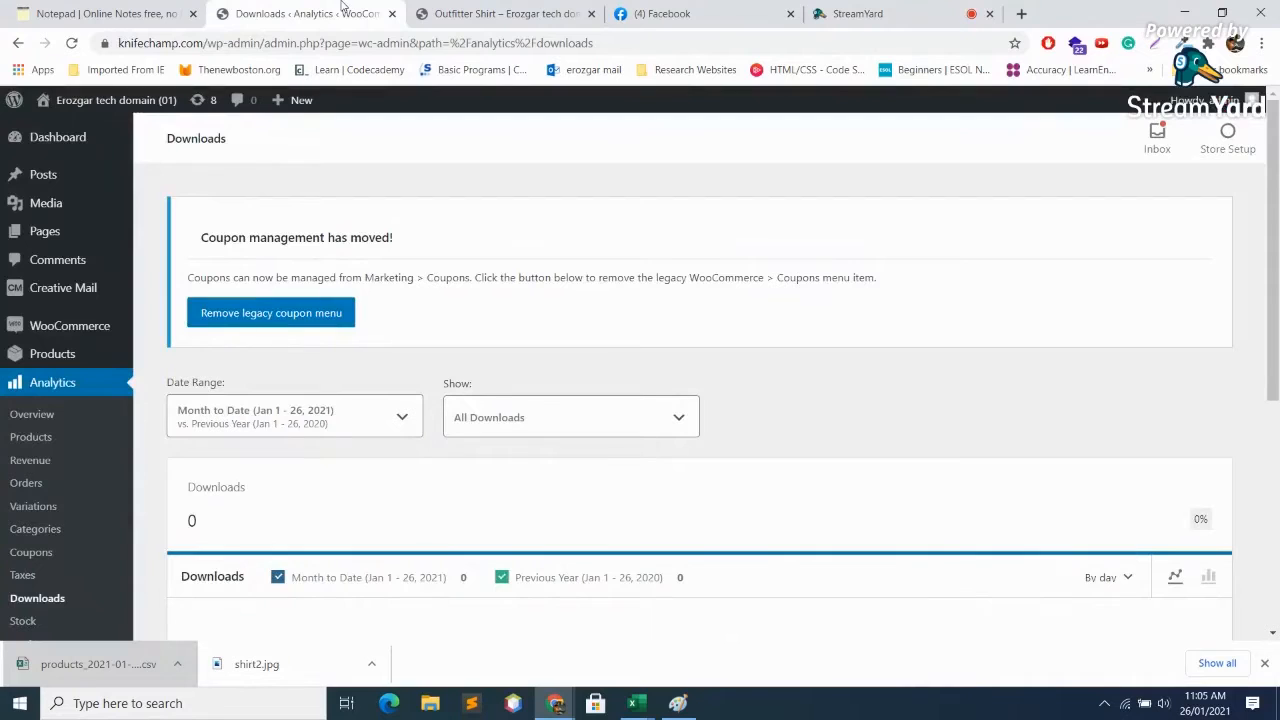
left_click(478, 13)
left_click(308, 13)
scroll(723, 360, "down", 1)
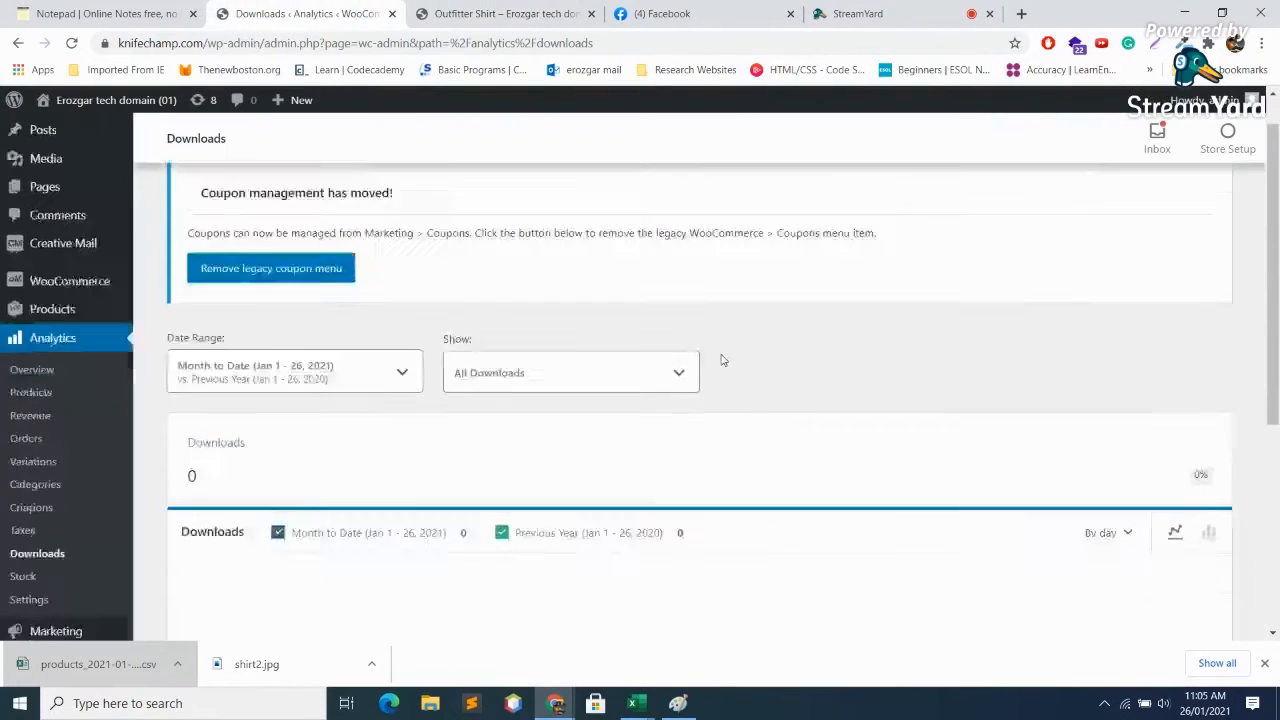
scroll(723, 360, "down", 4)
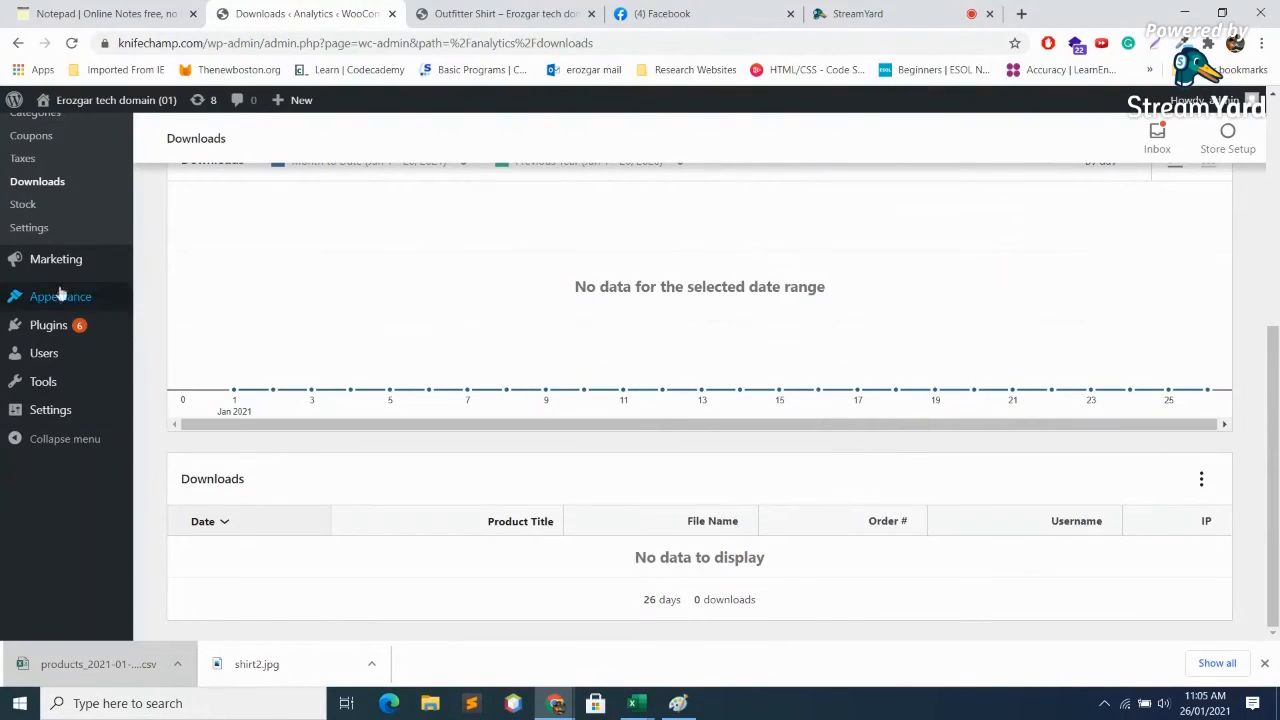
Open the stock analytics report and examine the shirts' SKUs and the stock value of Outfitter Jeans
left_click(25, 207)
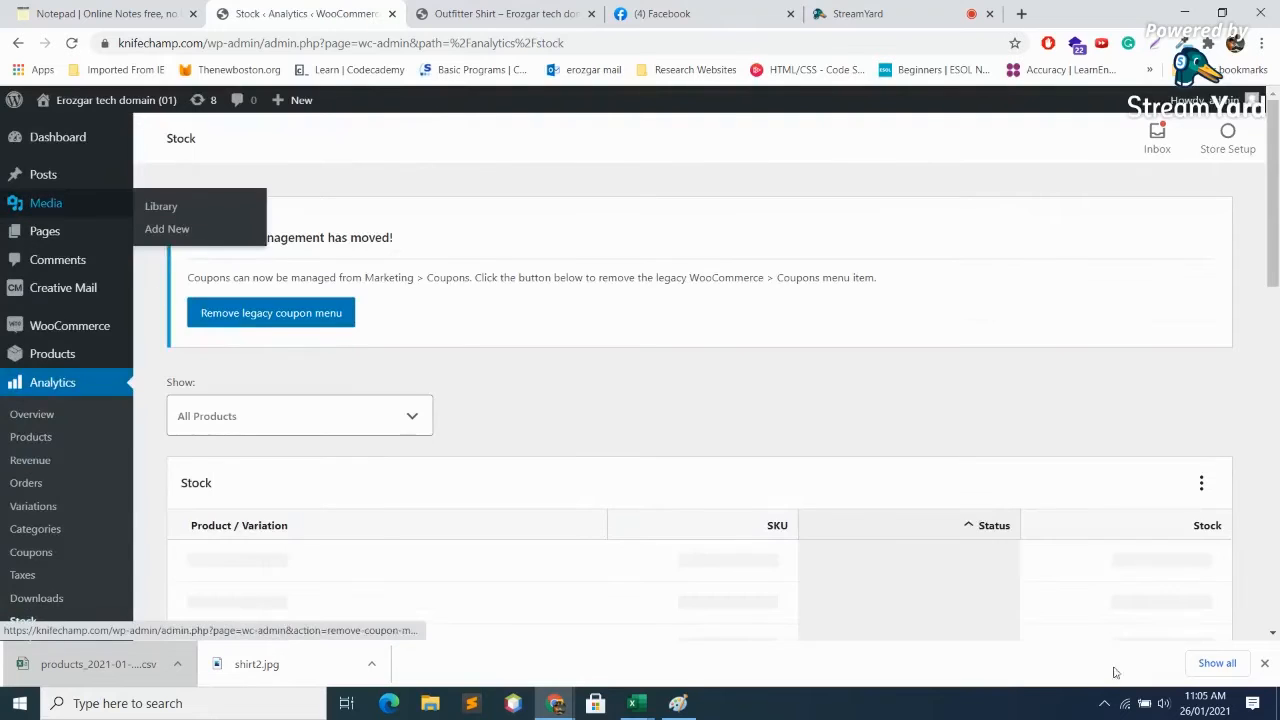
scroll(920, 543, "down", 2)
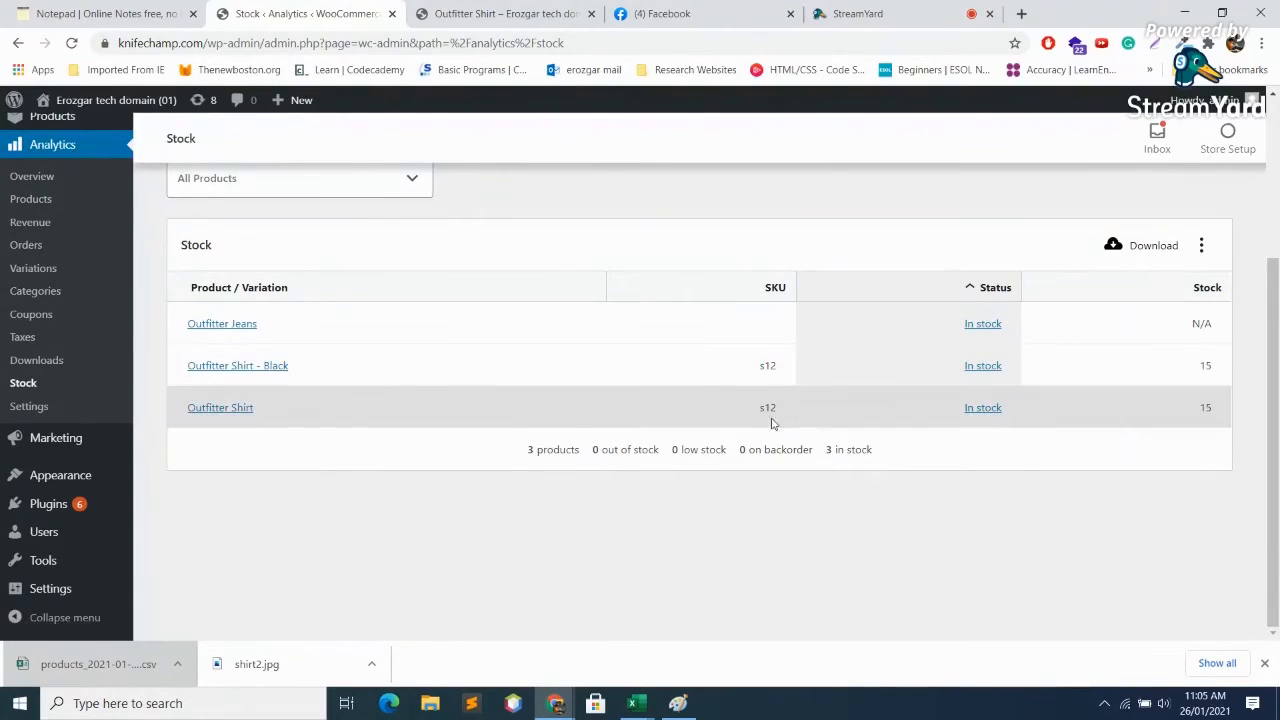
left_click_drag(781, 411, 747, 414)
double_click(766, 365)
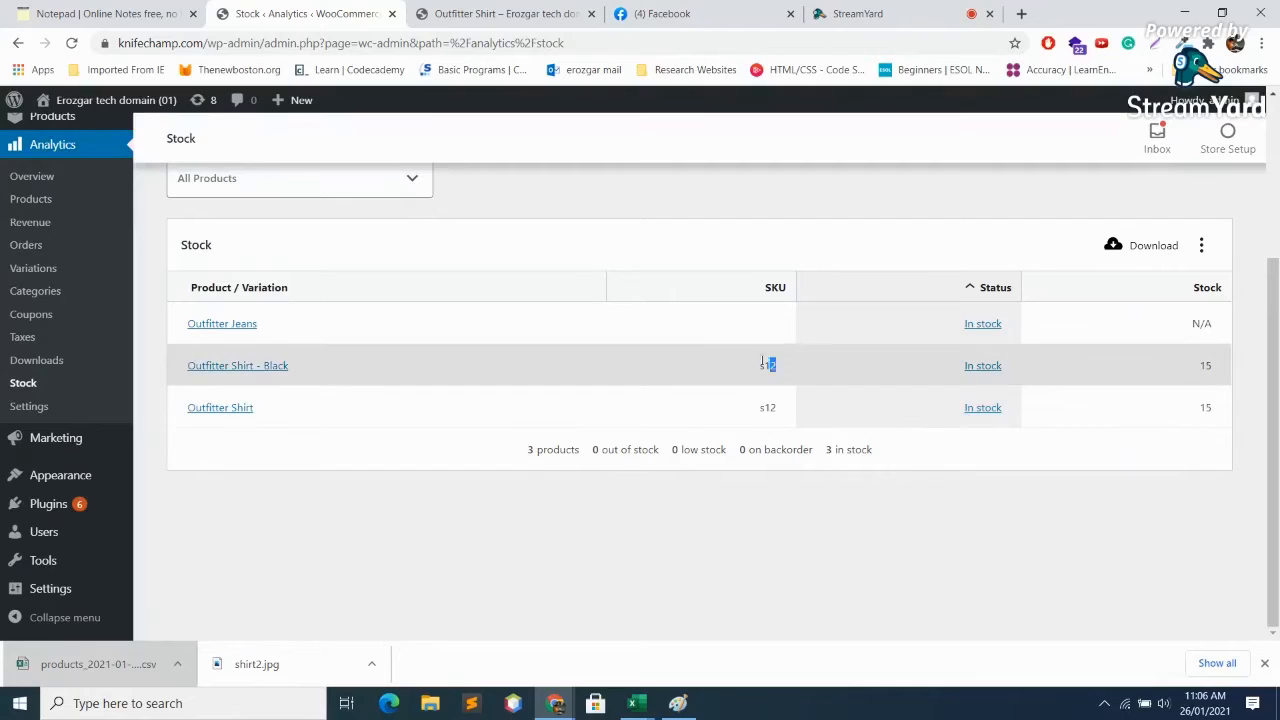
left_click(914, 561)
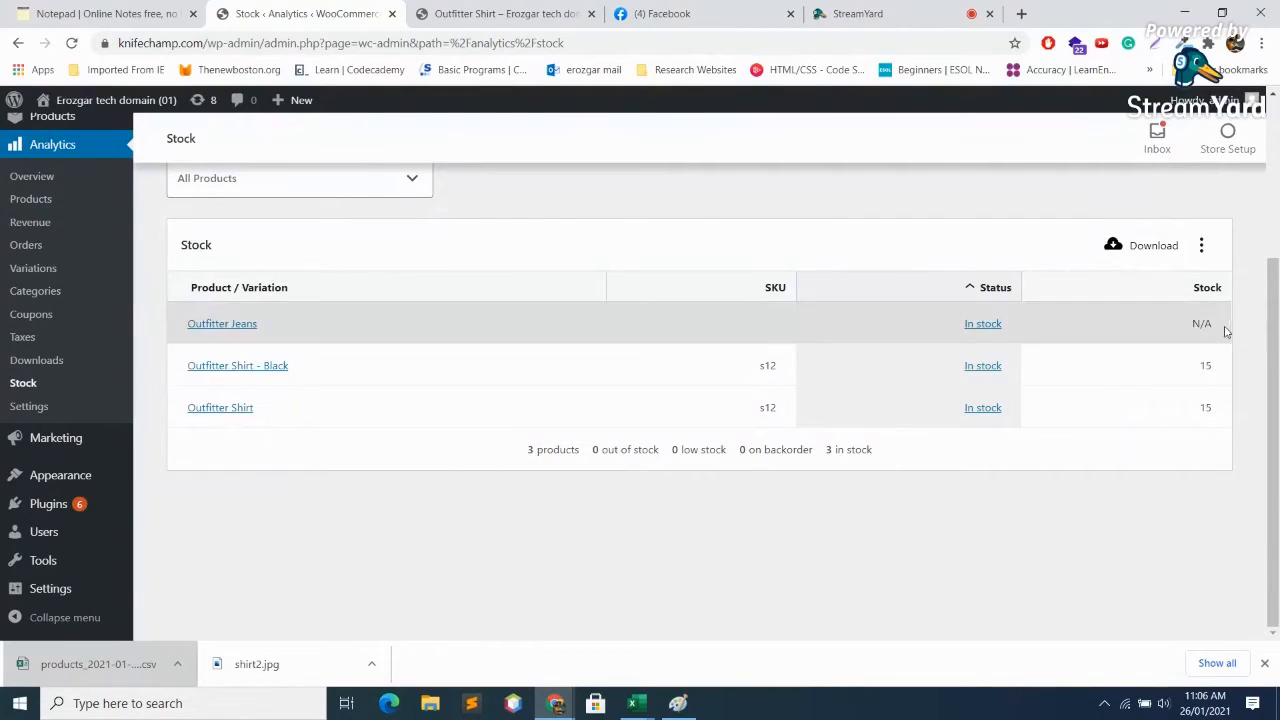
left_click_drag(1222, 330, 1180, 331)
left_click_drag(1240, 328, 1211, 340)
left_click(1206, 328)
Examine the excluded and actionable statuses, default date range and historical data import in the analytics settings, and switch to StreamYard
left_click(31, 408)
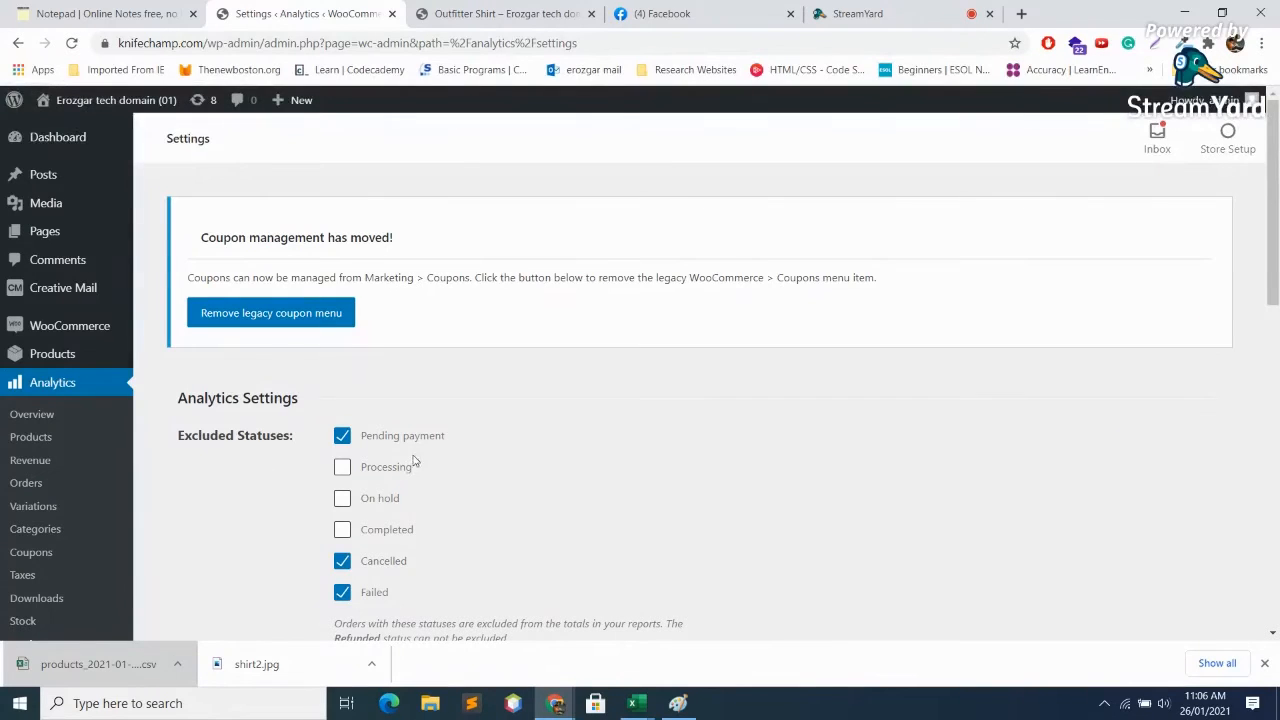
scroll(520, 514, "down", 2)
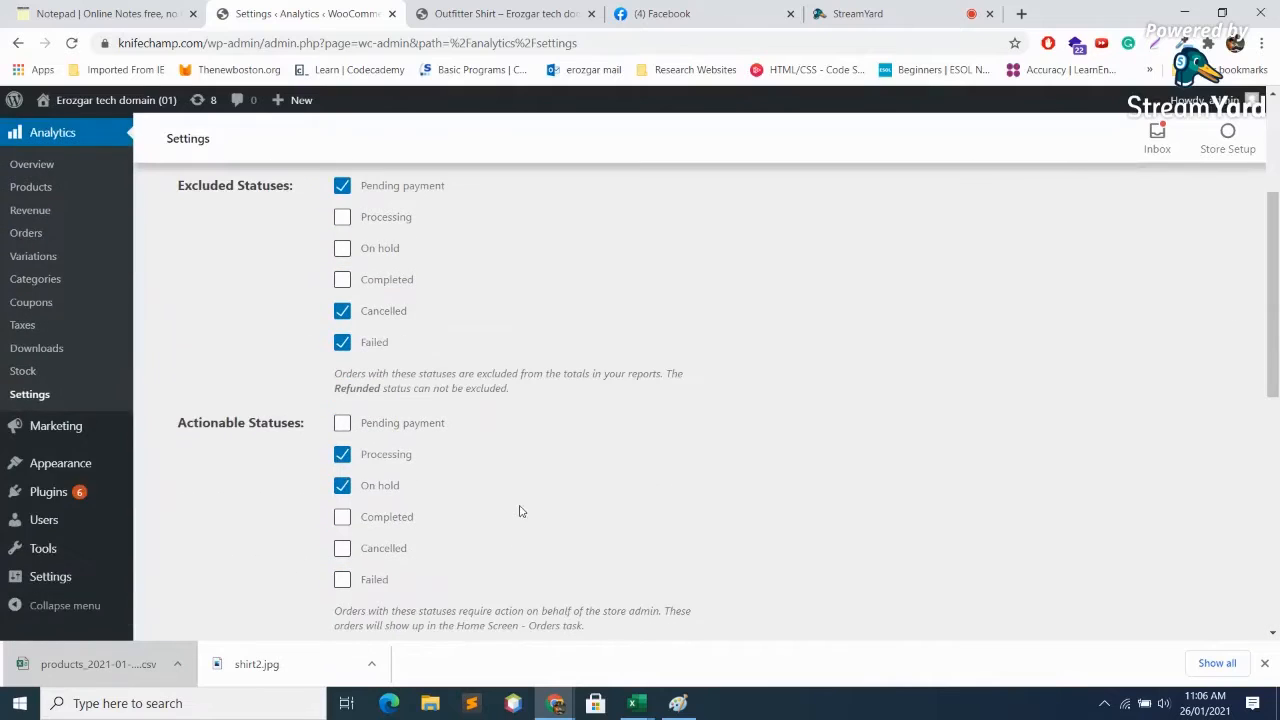
scroll(520, 505, "down", 2)
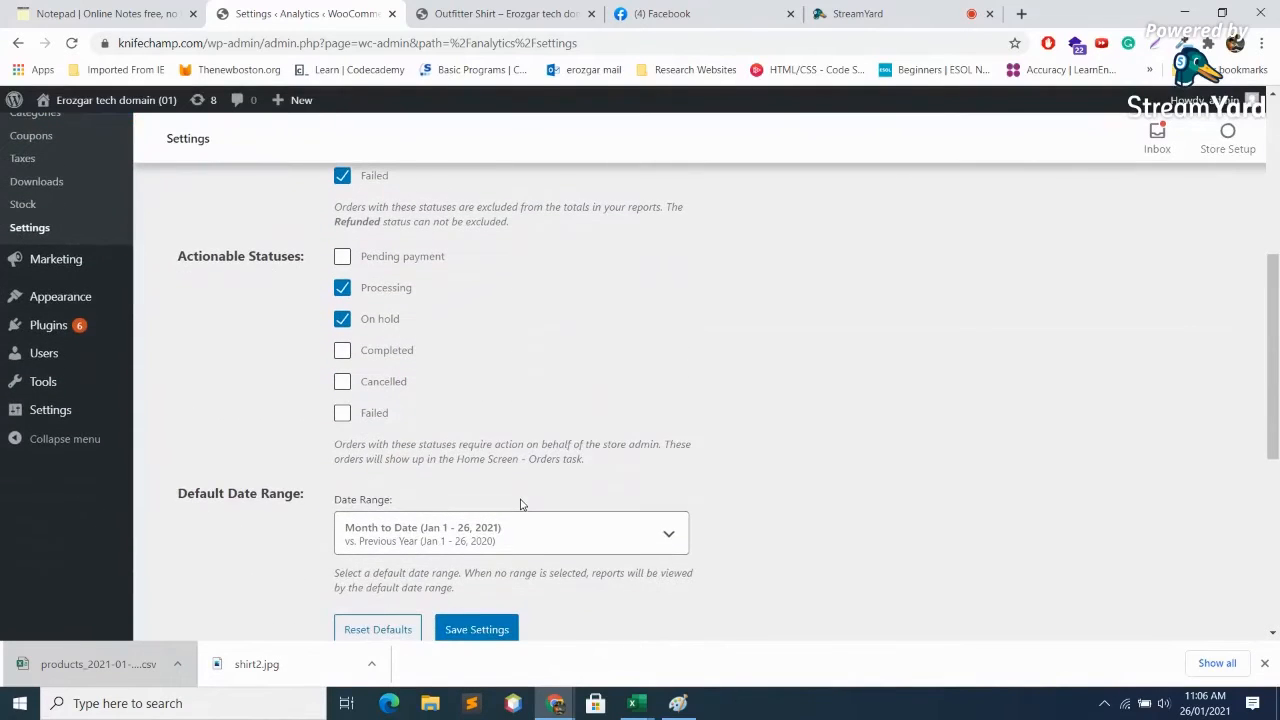
scroll(520, 500, "down", 4)
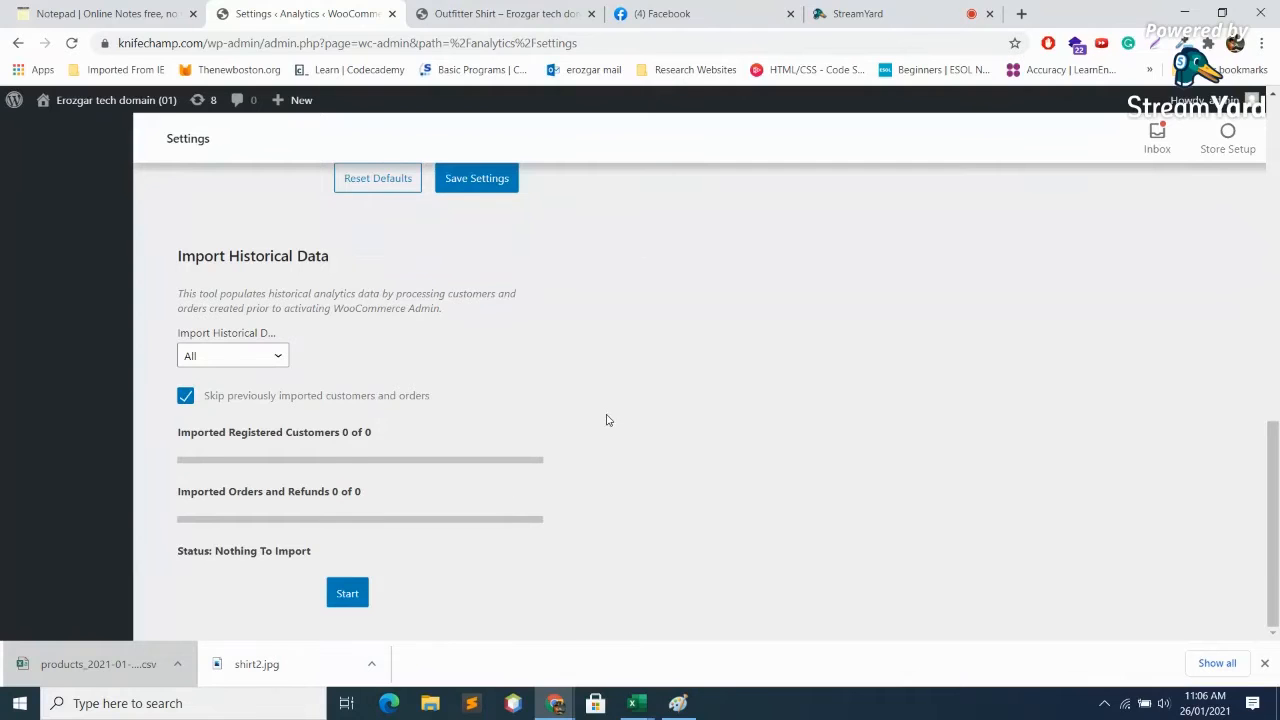
left_click(856, 15)
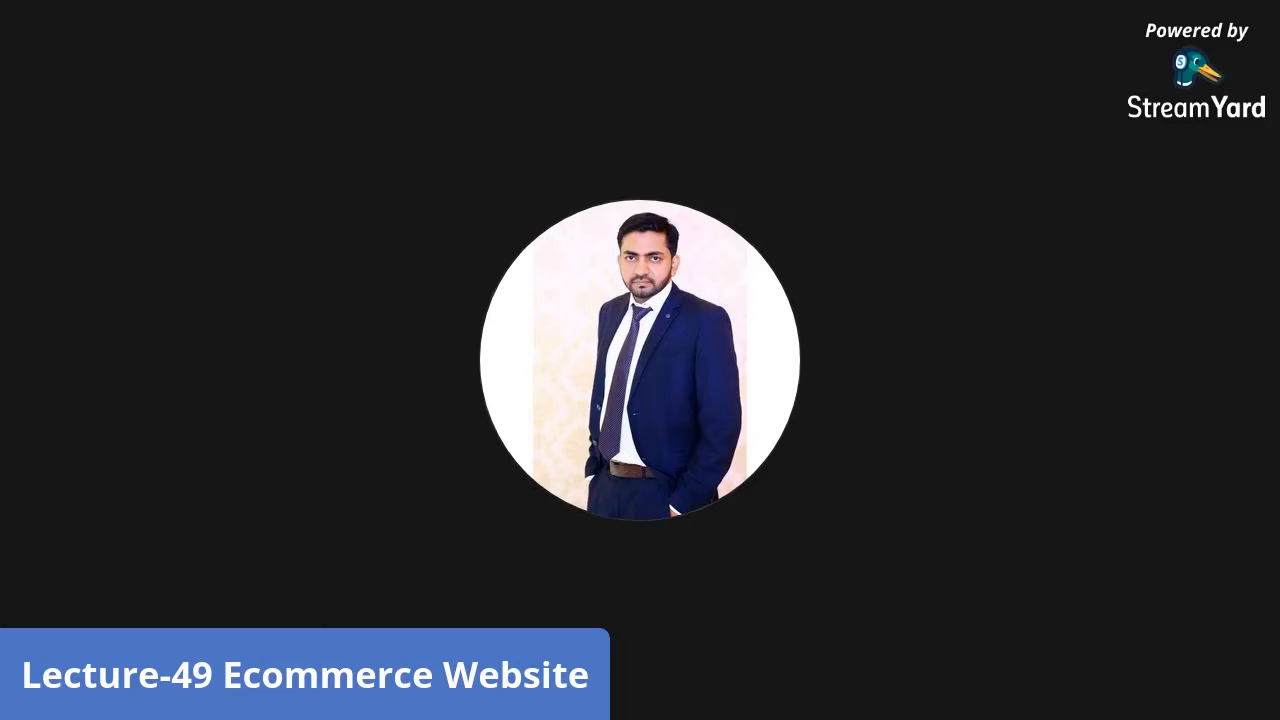